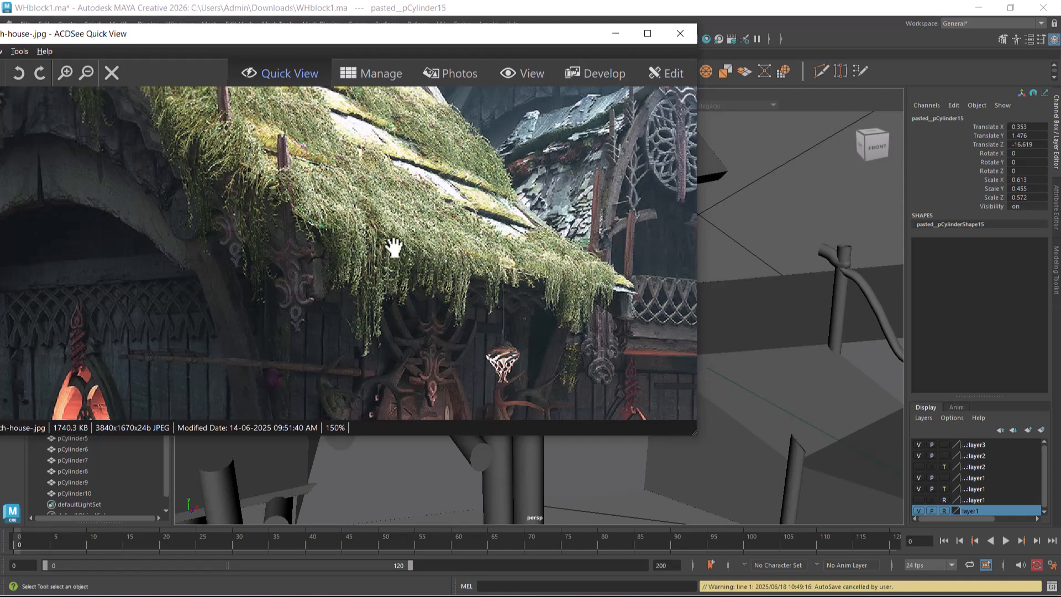
- Examine the walkway, stairs and branch railings in the witch house reference image alongside the blockout scene
scroll(467, 265, "down", 2)
left_click_drag(543, 328, 469, 276)
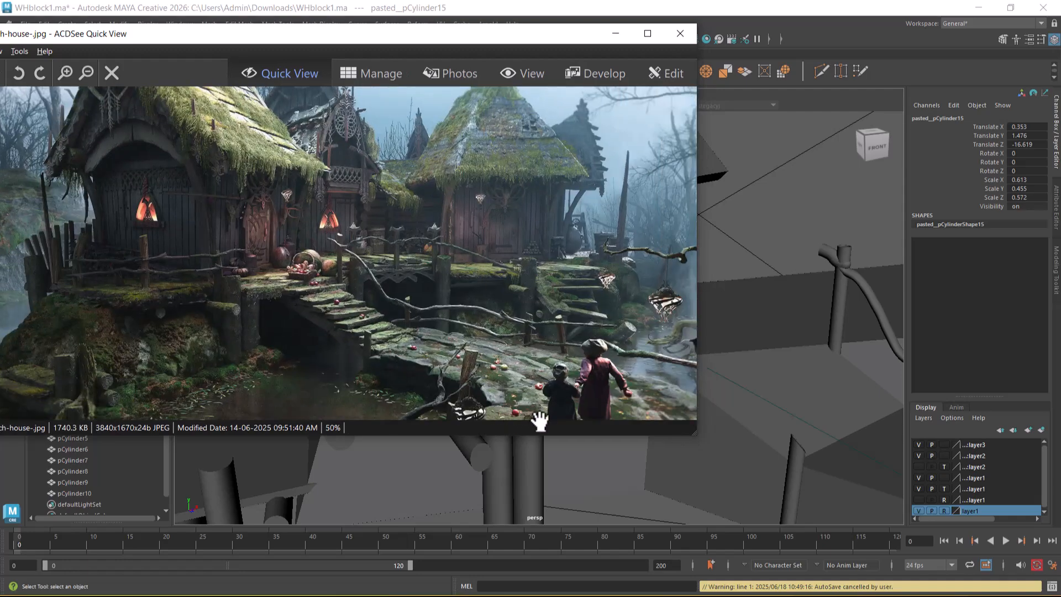
key("super")
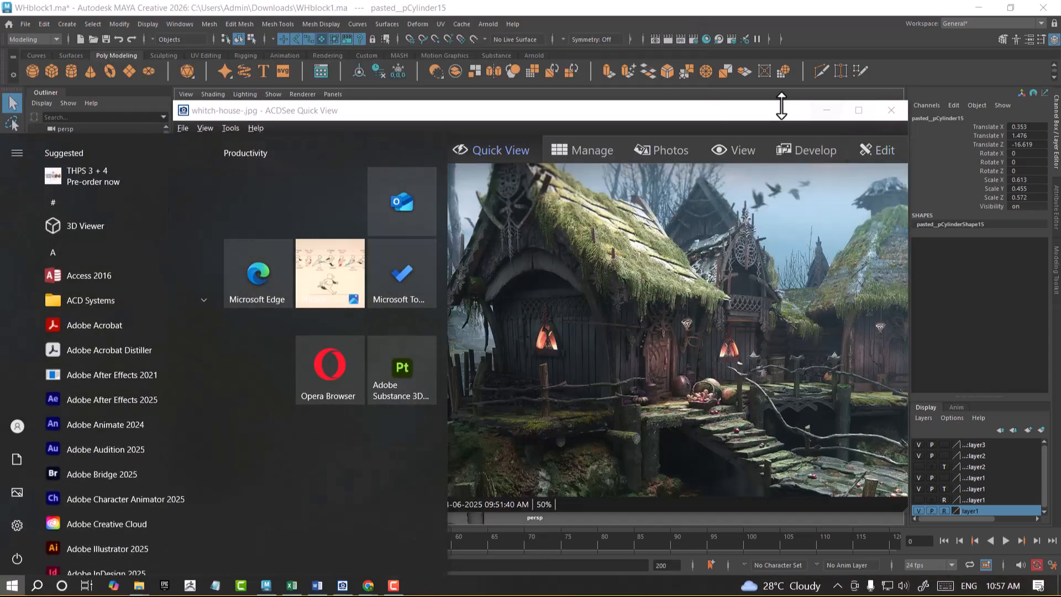
left_click_drag(781, 109, 526, 131)
left_click_drag(688, 512, 567, 438)
left_click_drag(490, 373, 341, 280)
left_click_drag(689, 339, 684, 299, "alt")
scroll(684, 299, "up", 5)
scroll(730, 304, "up", 2)
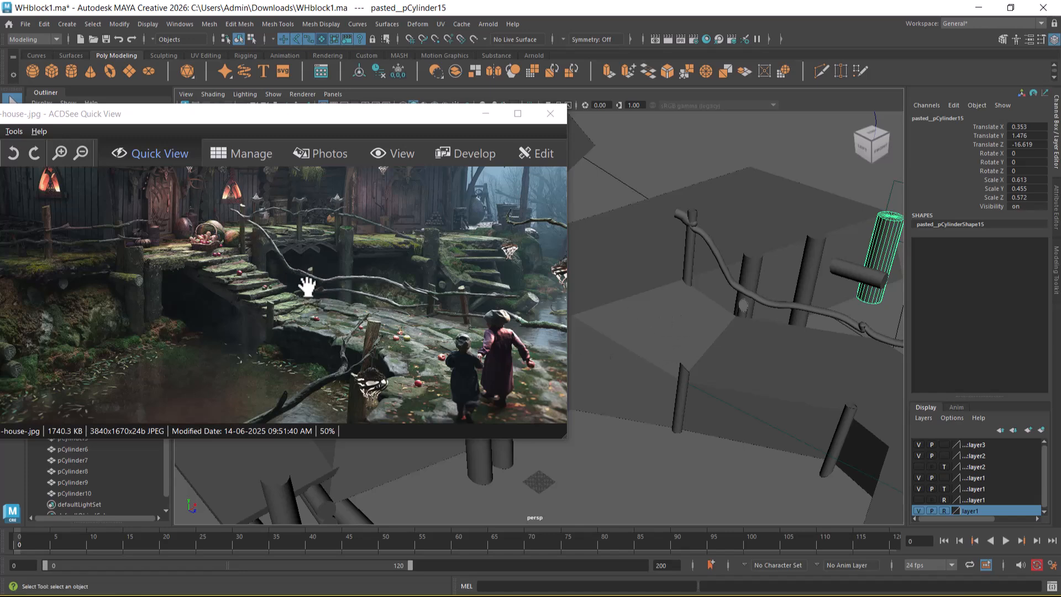
left_click(486, 114)
- Clear the cylinder selection and look through camera1 in the viewport
right_click_drag(701, 436, 616, 367, "alt")
left_click_drag(661, 387, 622, 393, "alt")
right_click_drag(621, 393, 681, 443, "alt")
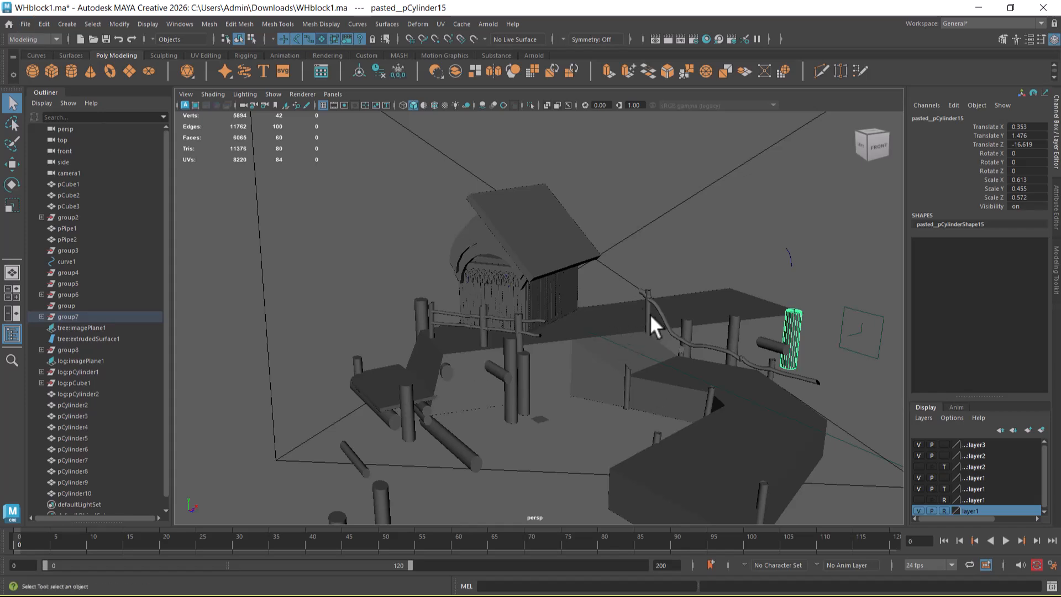
right_click_drag(390, 481, 514, 380, "alt")
left_click_drag(514, 380, 540, 398, "alt")
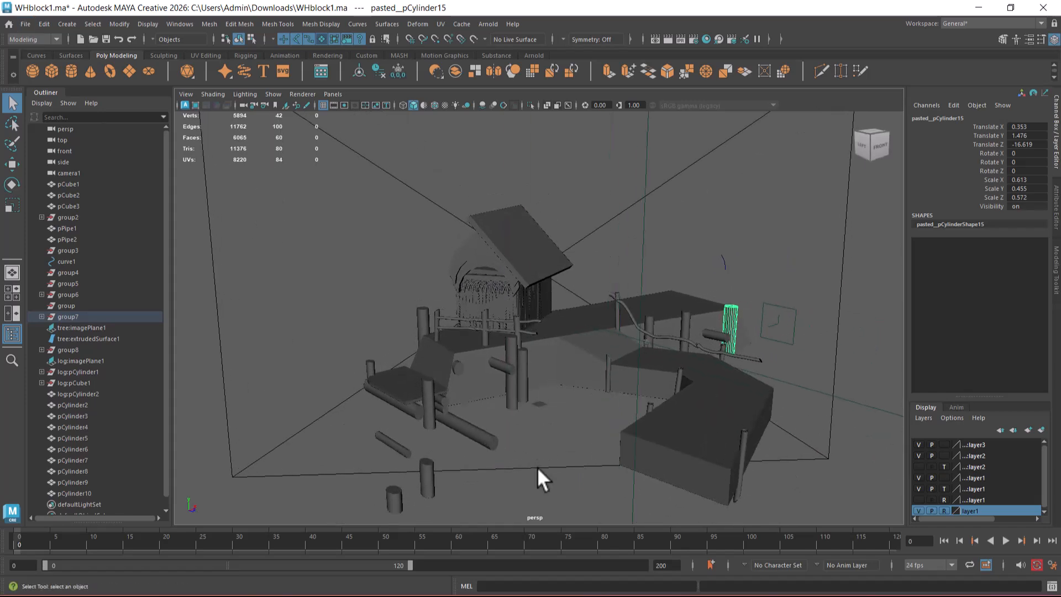
left_click(523, 499)
left_click(332, 93)
mouse_move(360, 106)
left_click(482, 107)
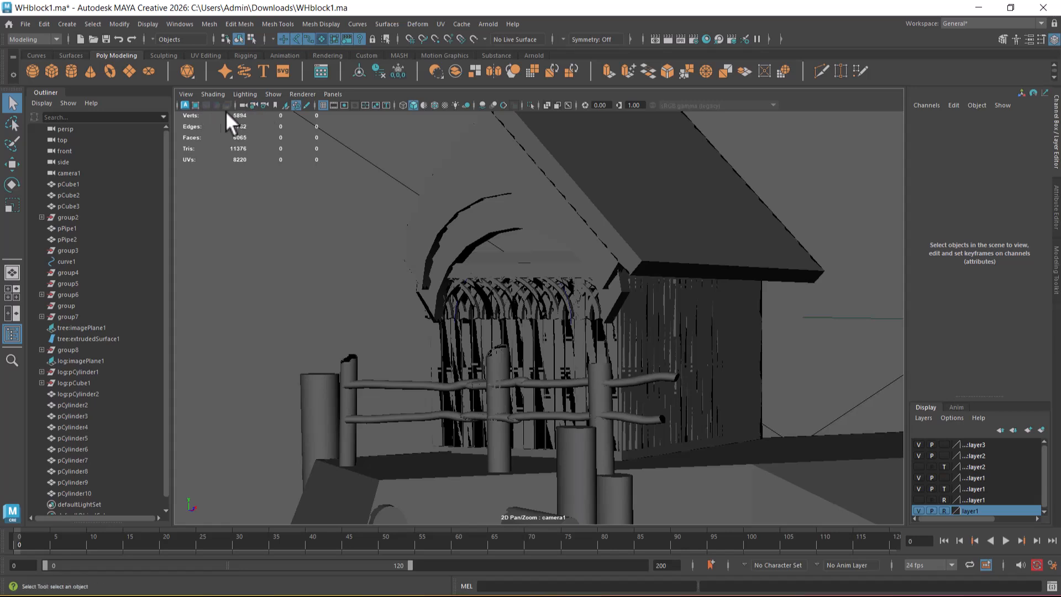
- Select the viewed camera and inspect the placement attributes of its image plane imagePlaneShape2
left_click(243, 105)
key("ctrl+a")
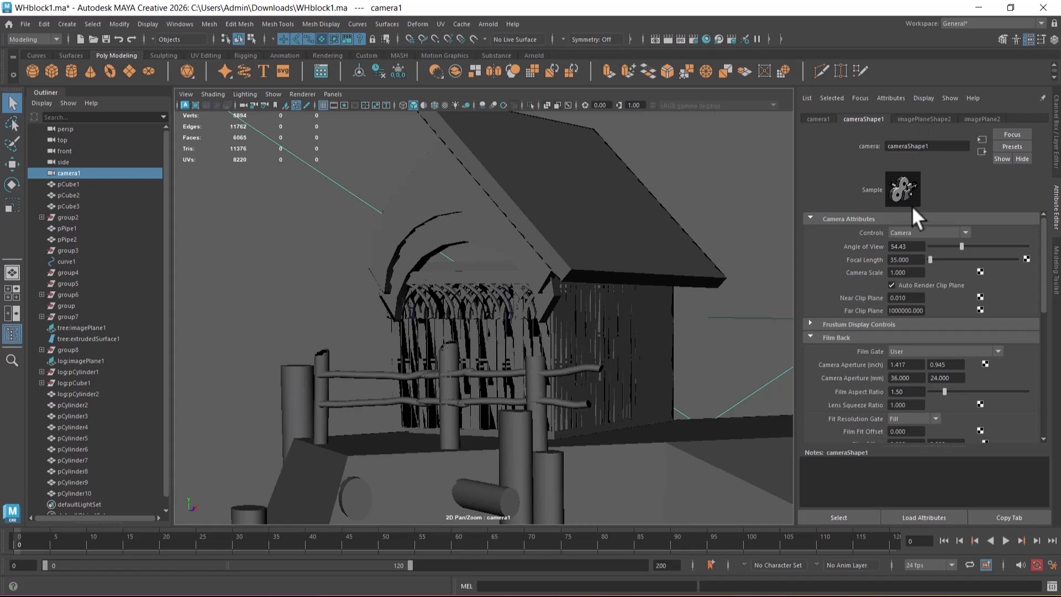
scroll(841, 366, "down", 5)
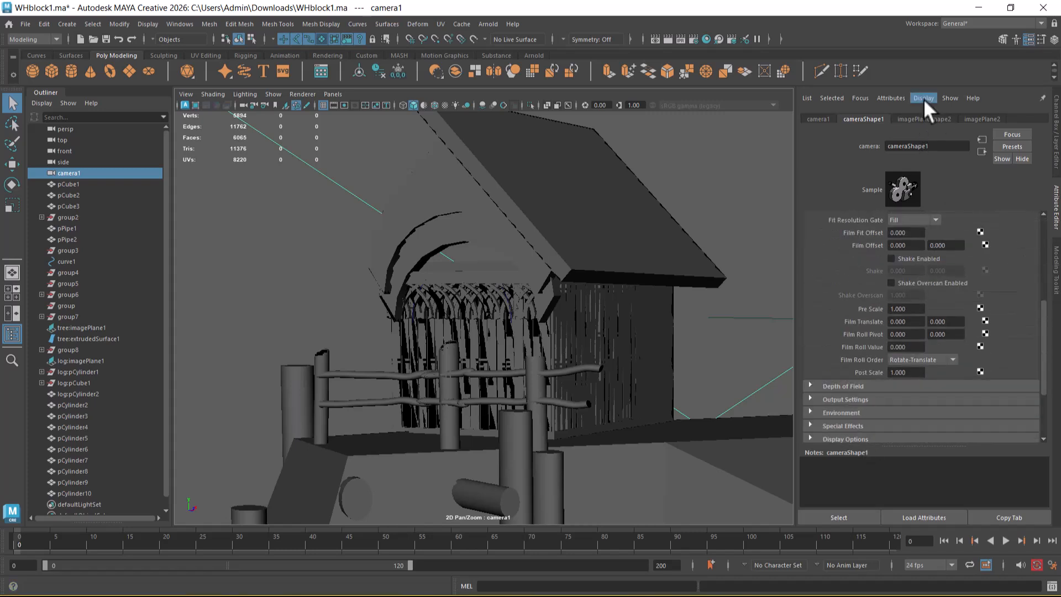
left_click(913, 118)
left_click(858, 393)
scroll(862, 403, "down", 5)
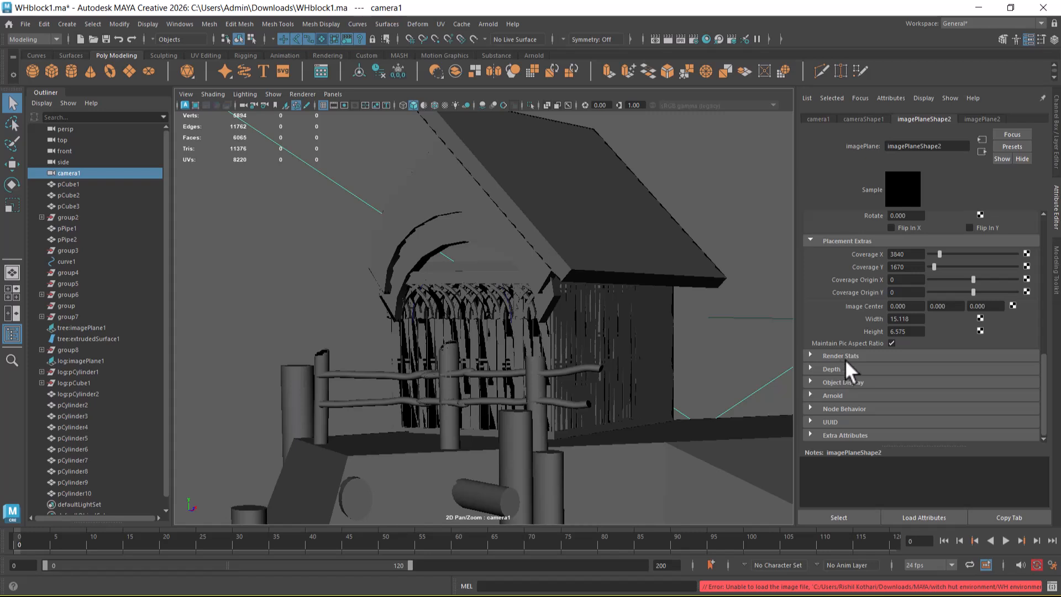
- In the cameraShape1 display options, set the overscan to 1.5 and both 2D pan values to 0
left_click(861, 120)
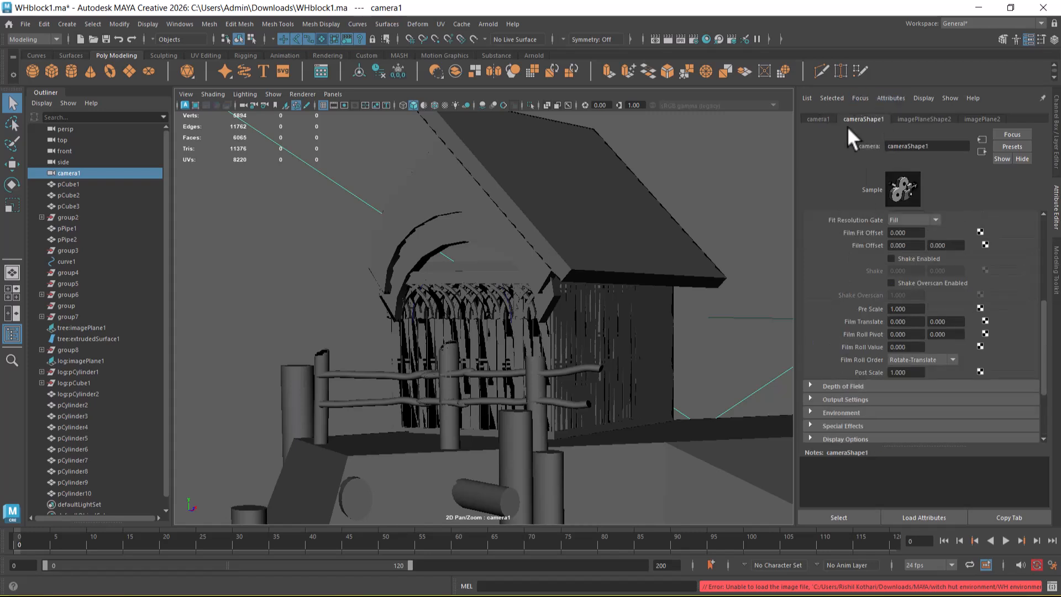
scroll(847, 368, "down", 3)
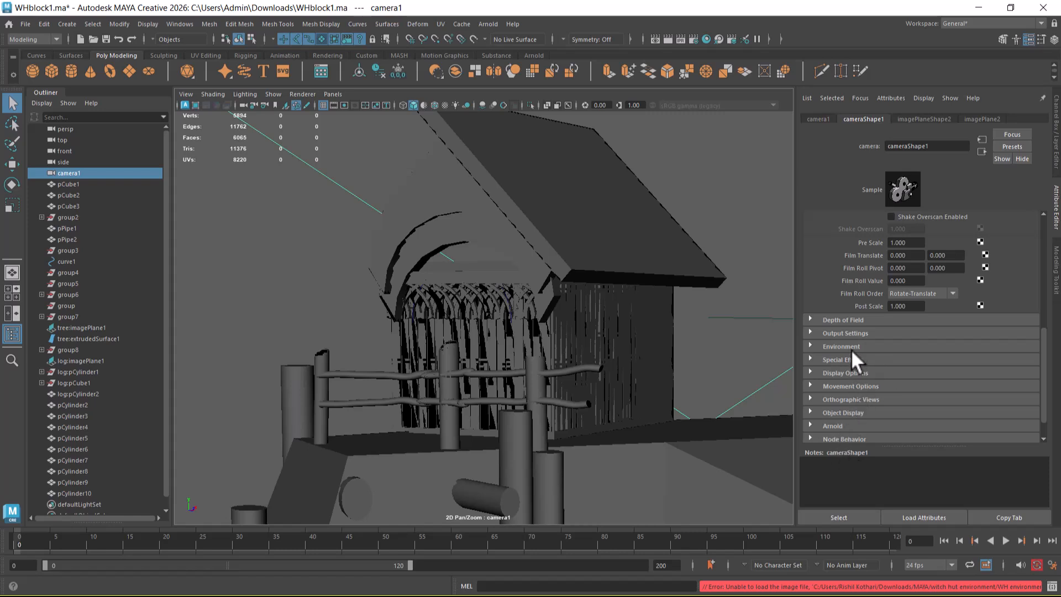
left_click(844, 374)
scroll(982, 403, "down", 5)
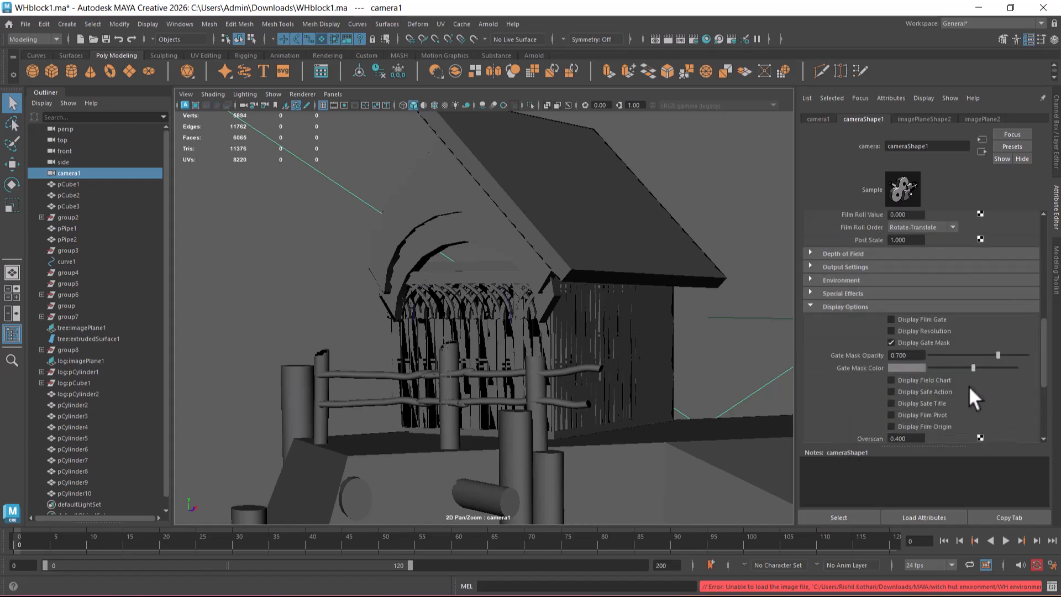
left_click(911, 339)
left_click_drag(912, 343, 918, 343, "ctrl")
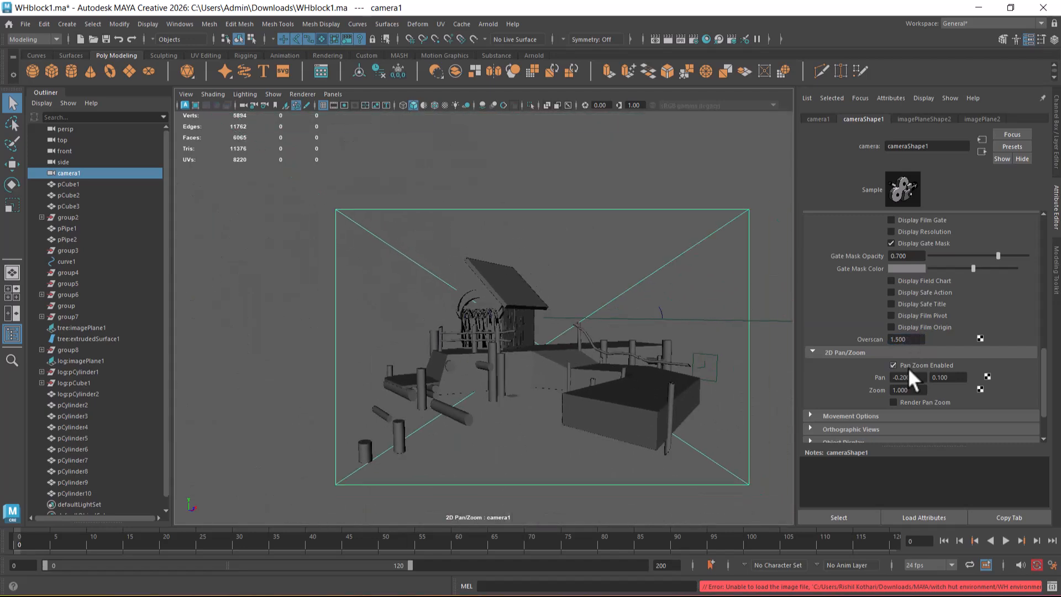
double_click(910, 376)
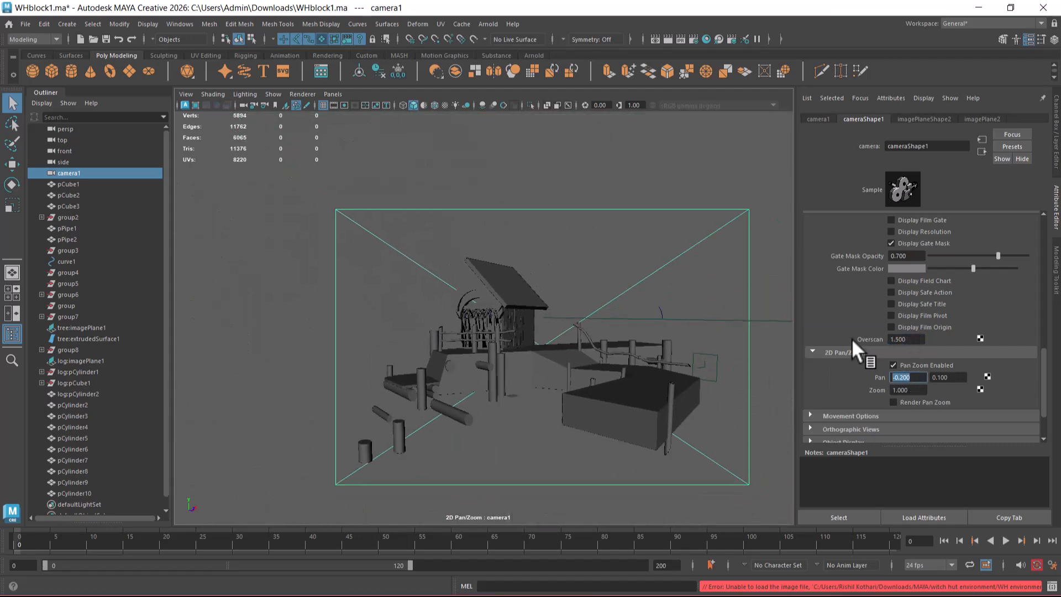
type("0")
key("Tab")
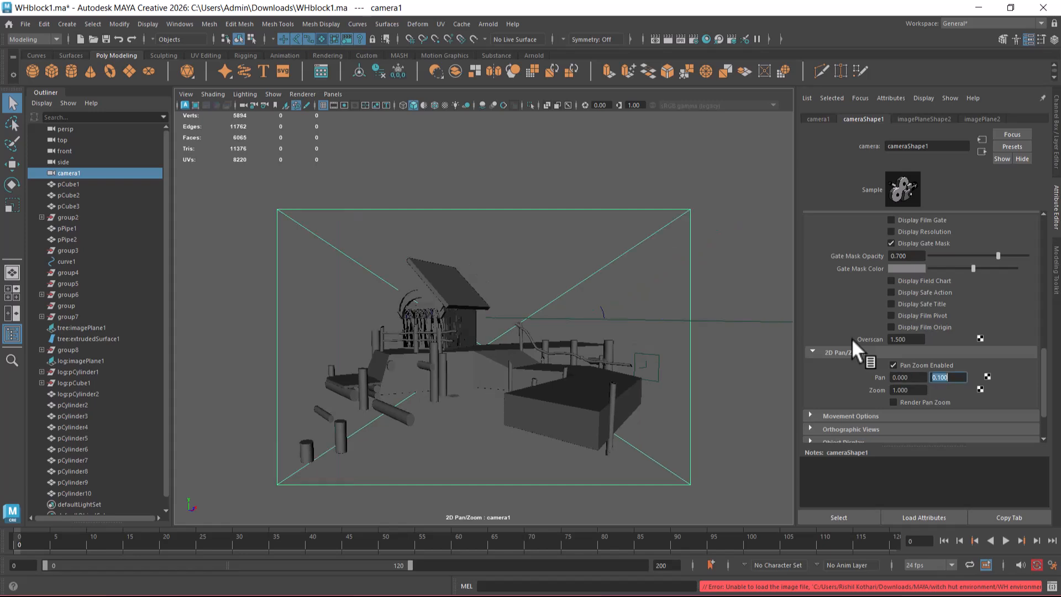
type("0")
key("Return")
- Reduce the camera's overscan until its frame fills the viewport, and deselect the camera
left_click(918, 339)
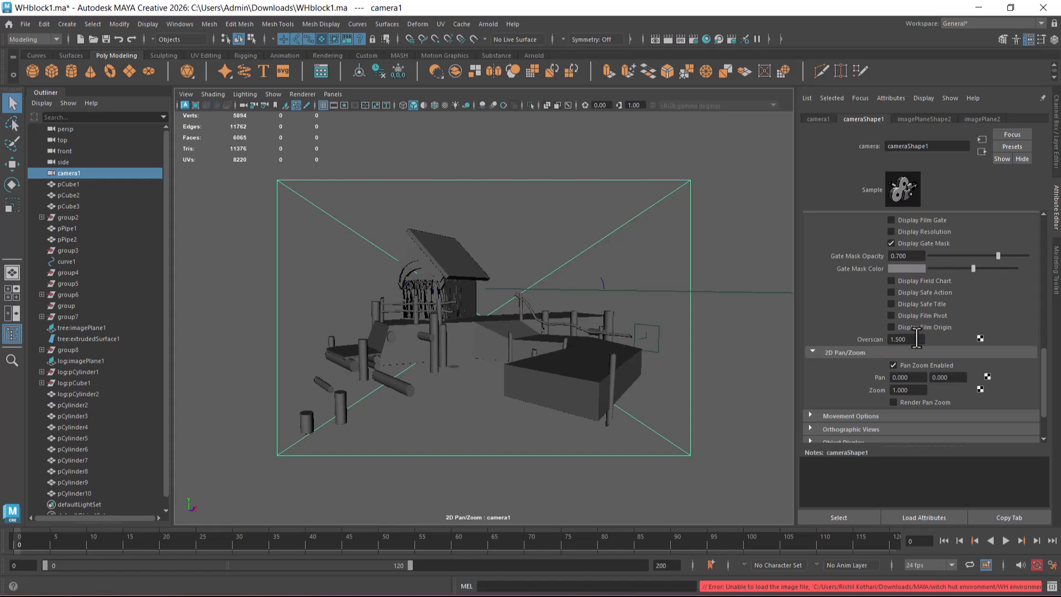
scroll(917, 338, "up", 4)
scroll(919, 337, "down", 3)
scroll(917, 339, "down", 8)
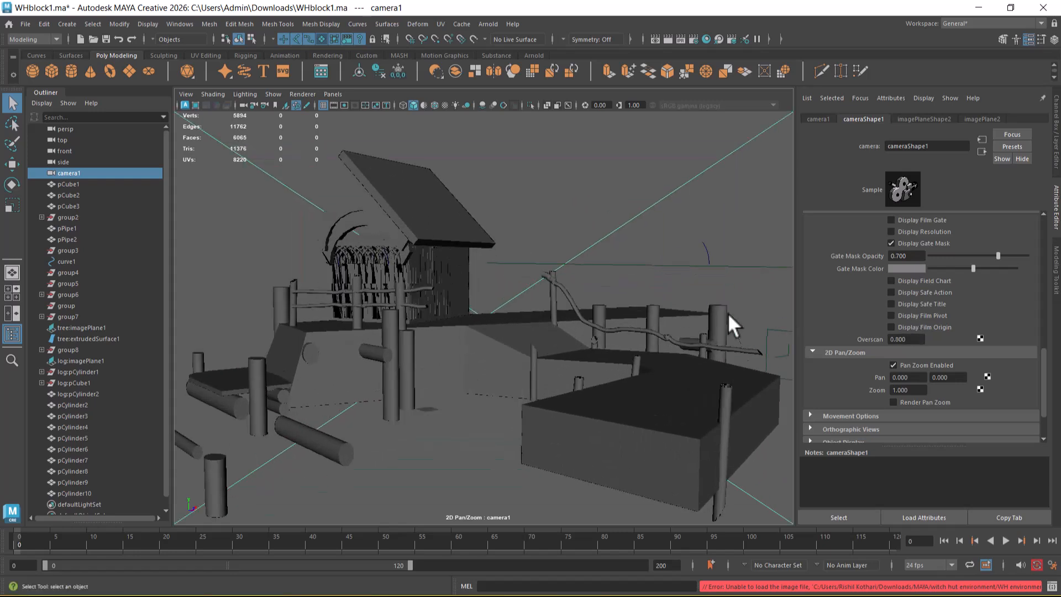
left_click(731, 178)
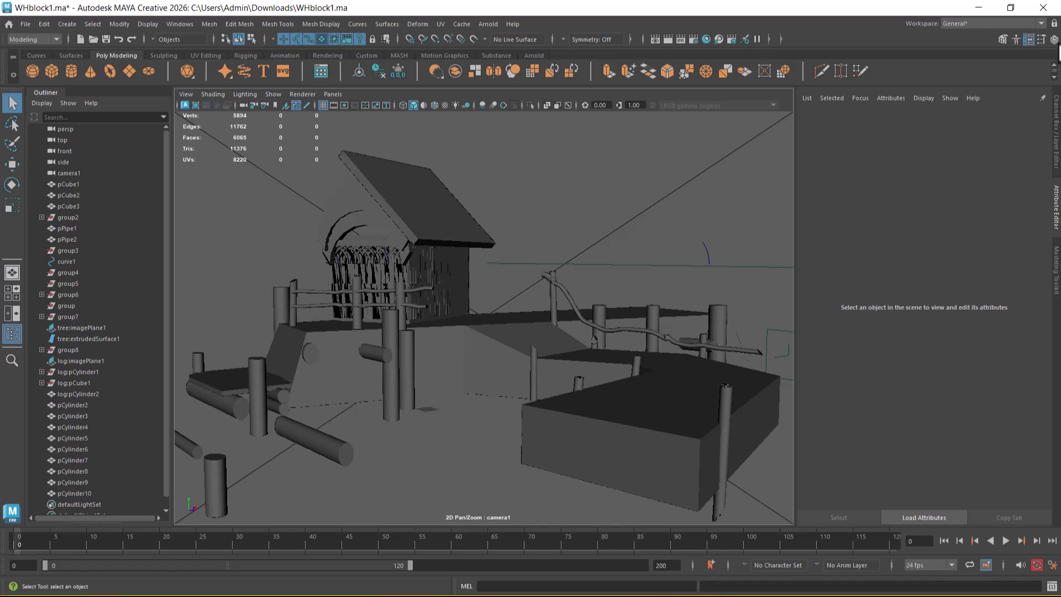
- Take layer1 out of reference display mode and select the camera's image plane
left_click(1054, 39)
left_click(945, 511)
left_click(793, 178)
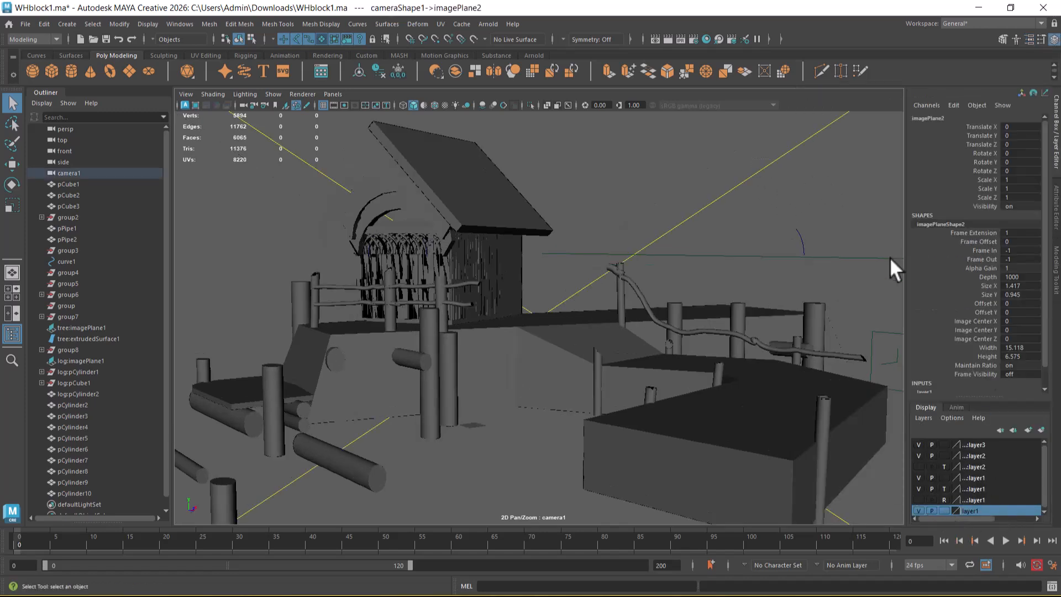
- Load whitch-house-.jpg from the sourceimages folder as the image of imagePlaneShape2
key("ctrl+a")
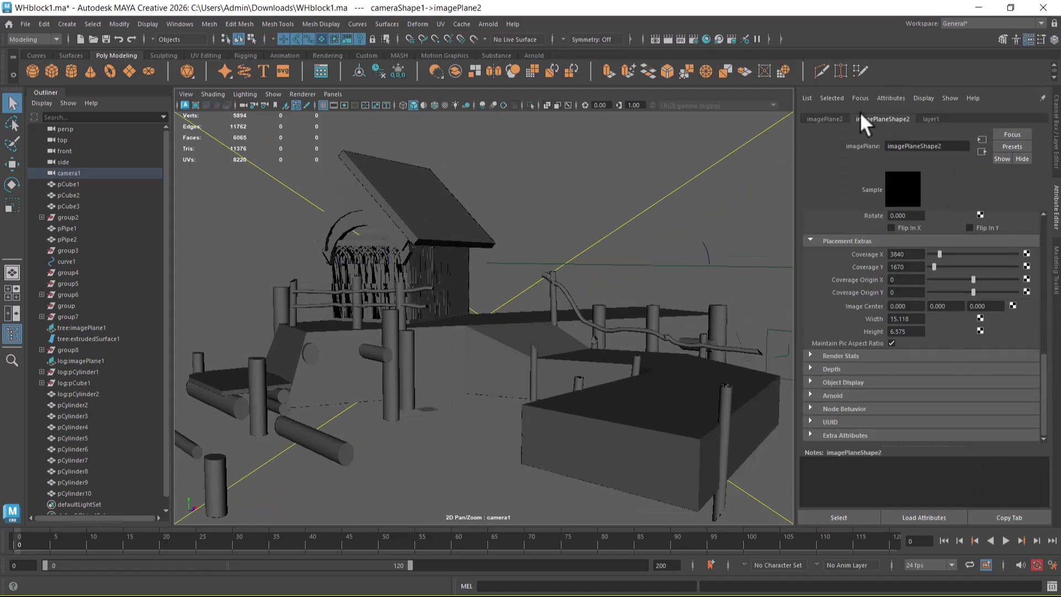
left_click(826, 119)
left_click(879, 119)
left_click(1011, 335)
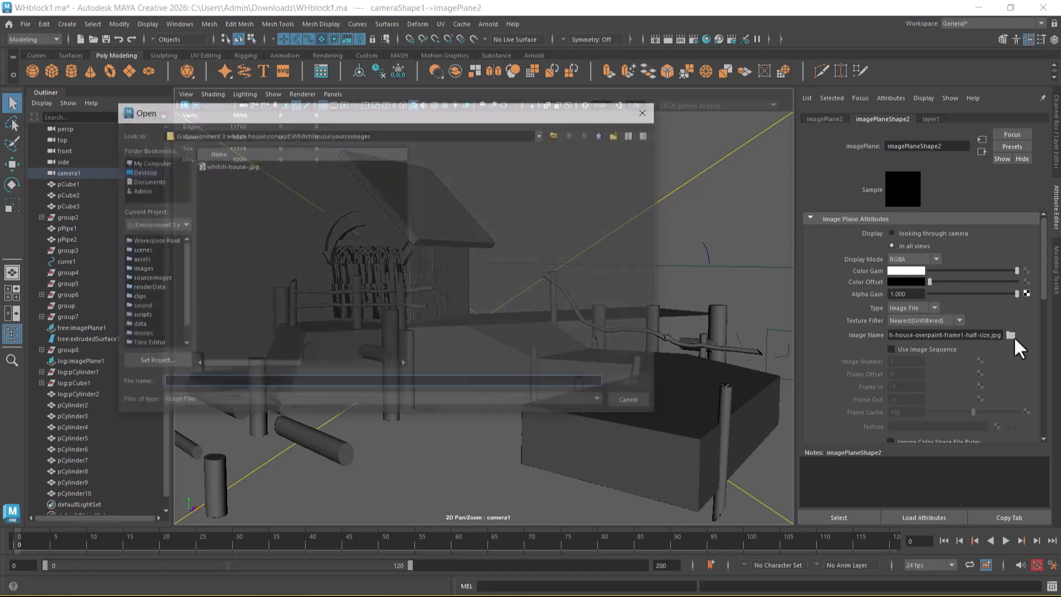
double_click(226, 165)
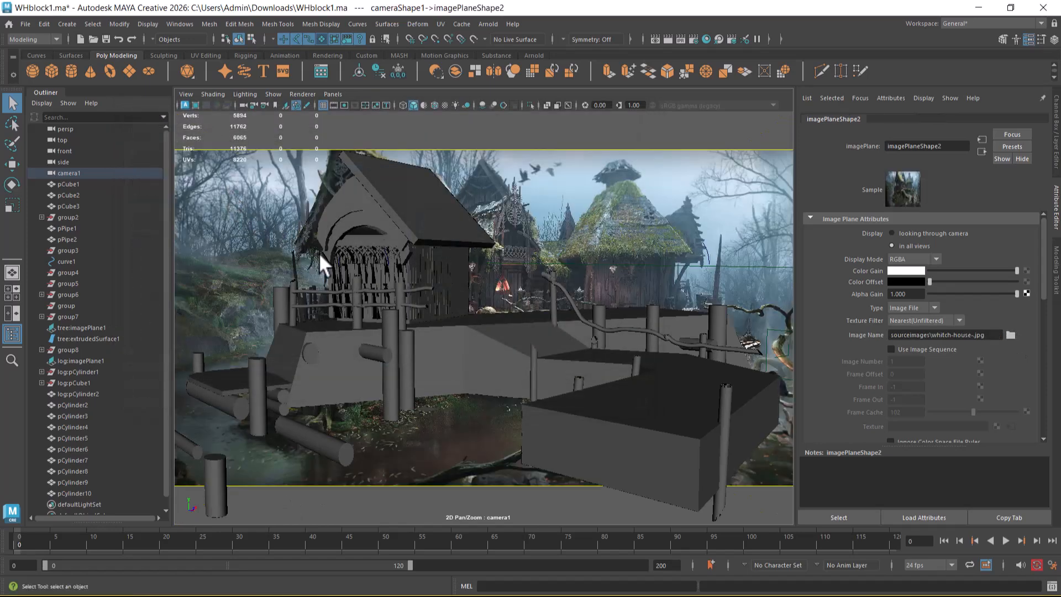
- Select the extruded branch railing and display the scene in wireframe to compare it with the reference image
left_click(625, 329)
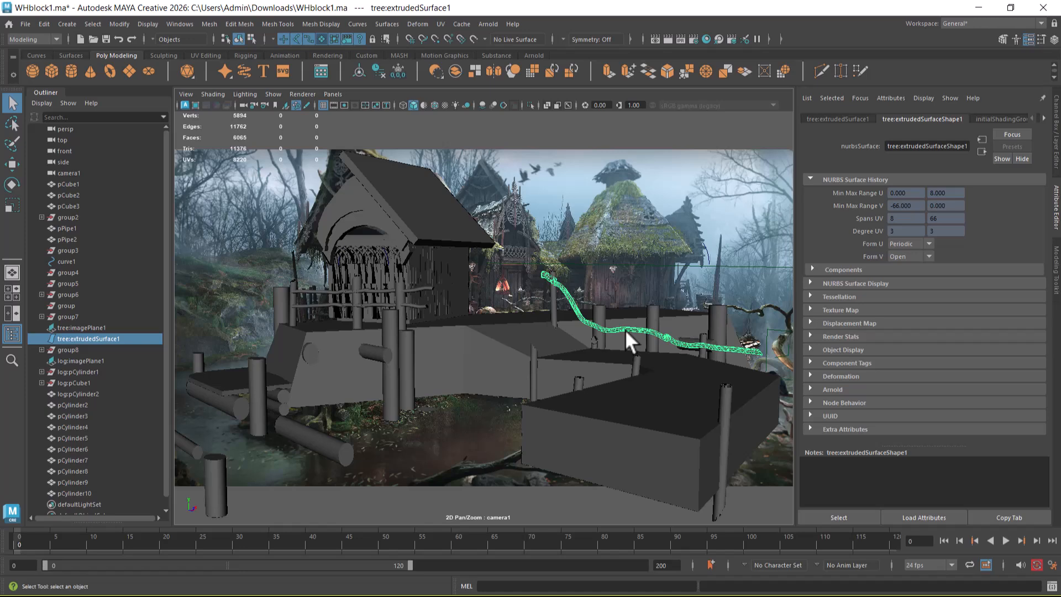
key("4")
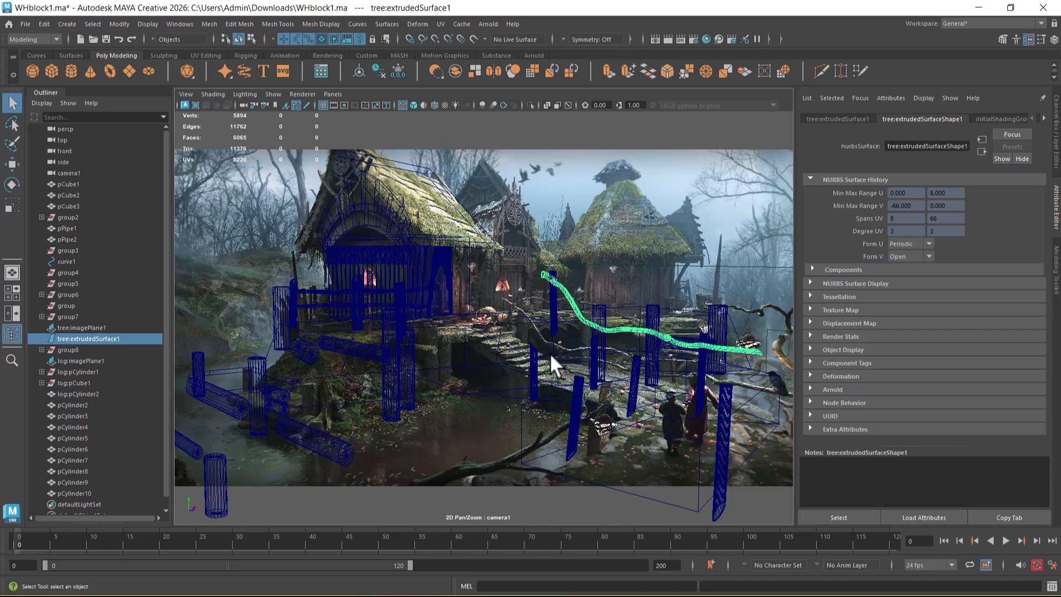
- Switch to the untitled Maya scene and minimize the witch house reference image window
key("super")
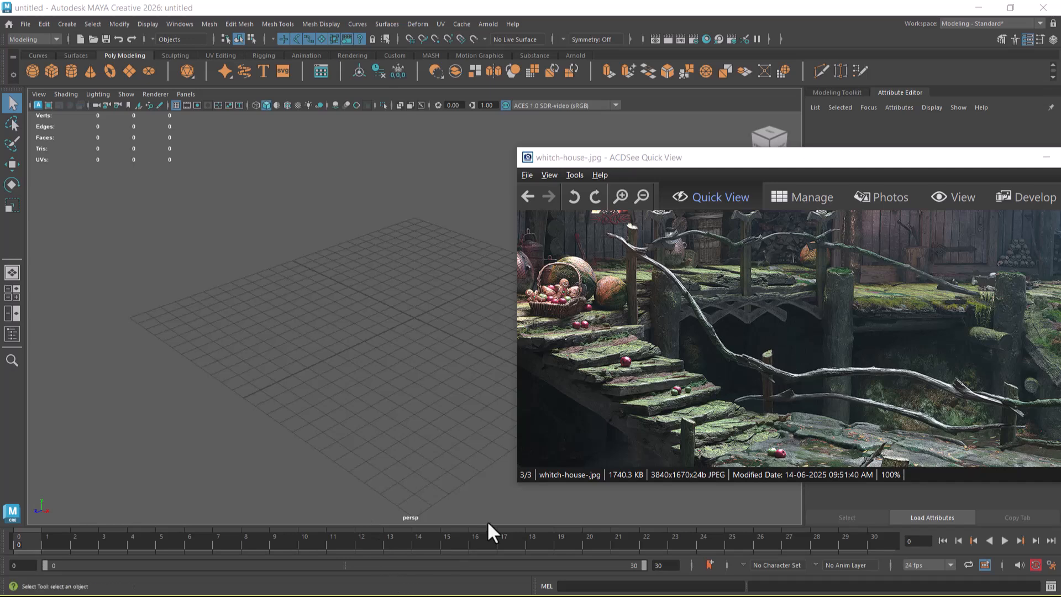
key("super")
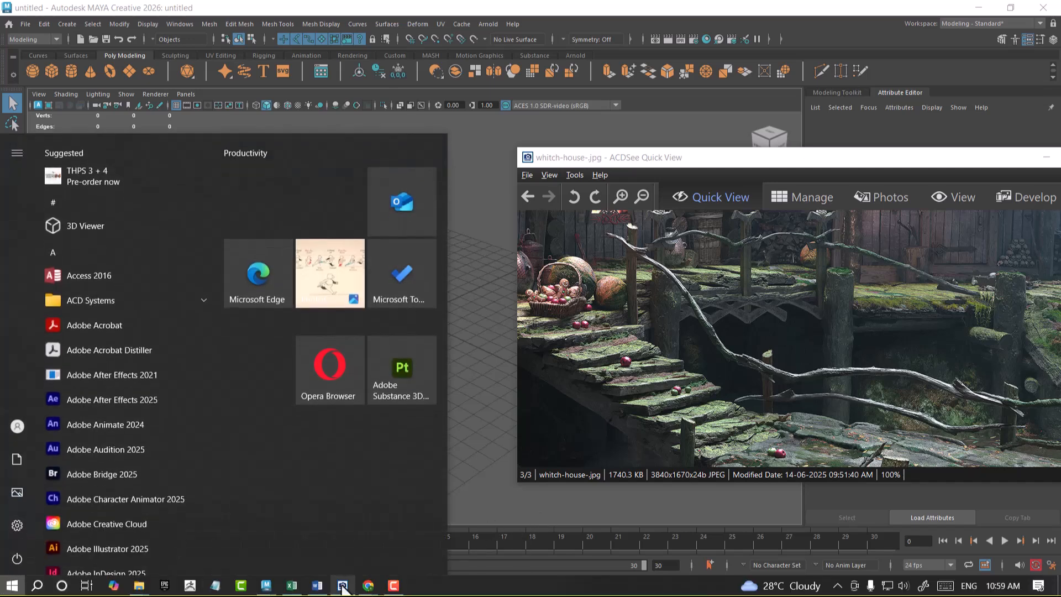
mouse_move(266, 588)
left_click(230, 522)
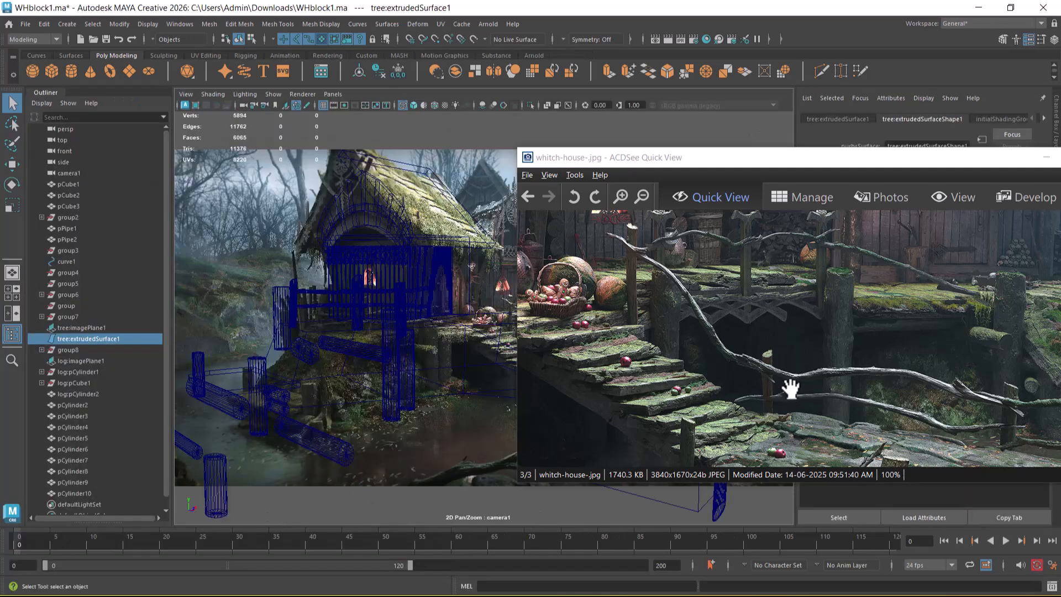
key("super")
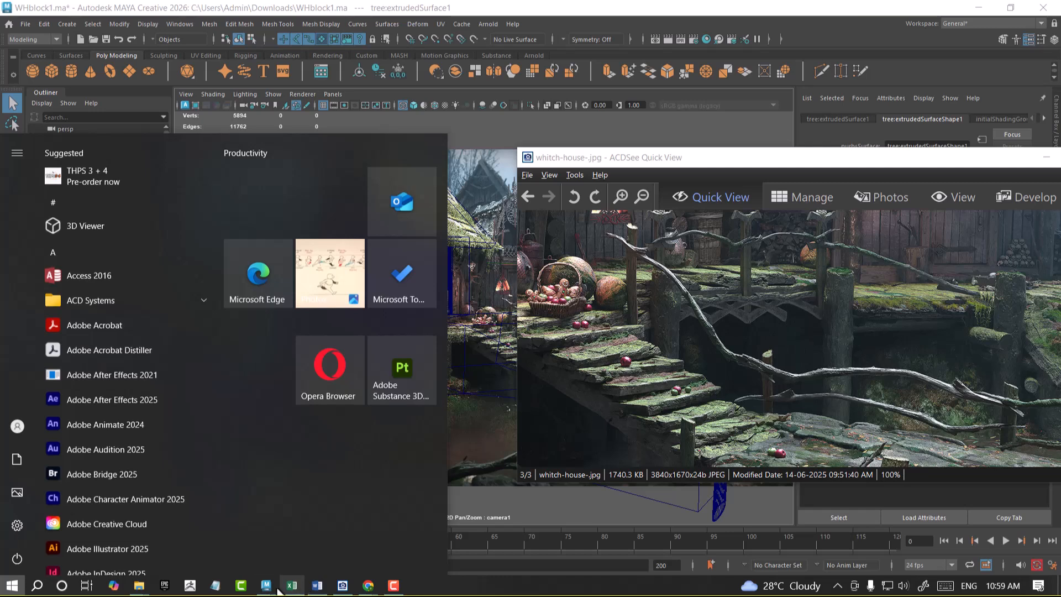
mouse_move(266, 586)
left_click(329, 558)
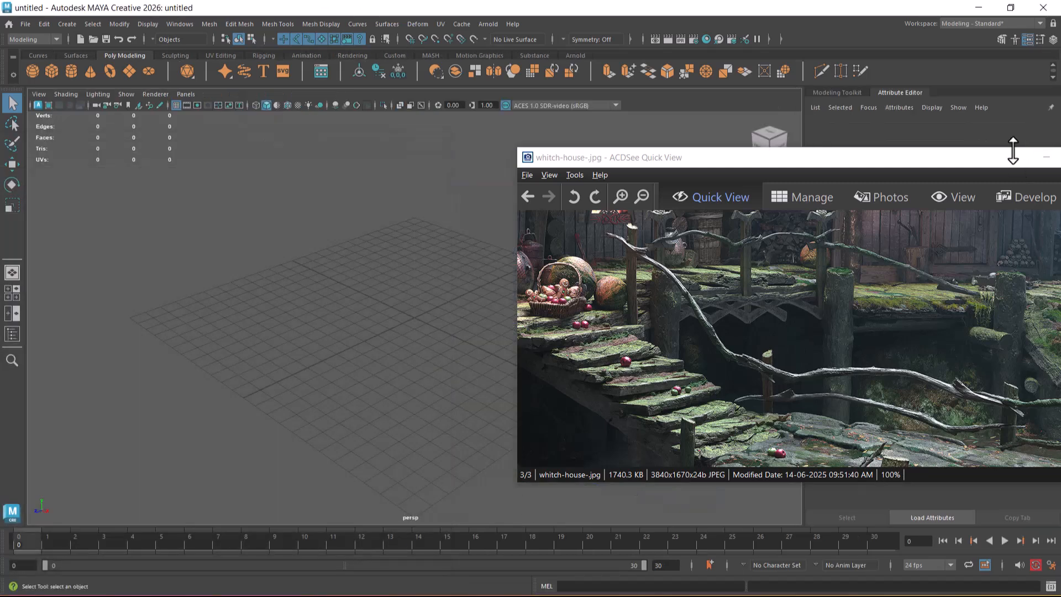
left_click_drag(1015, 161, 809, 204)
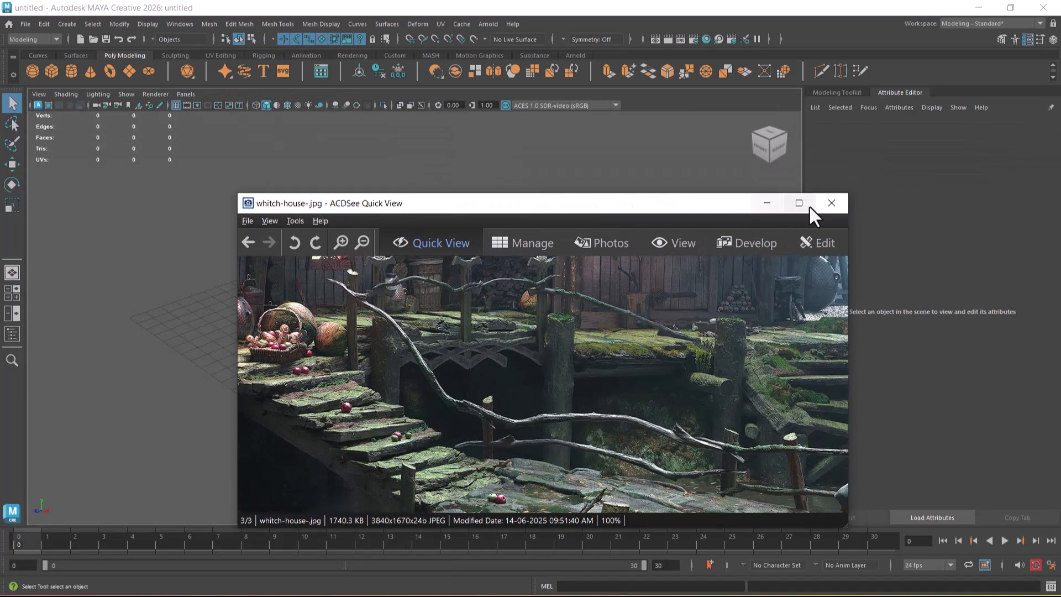
left_click(765, 202)
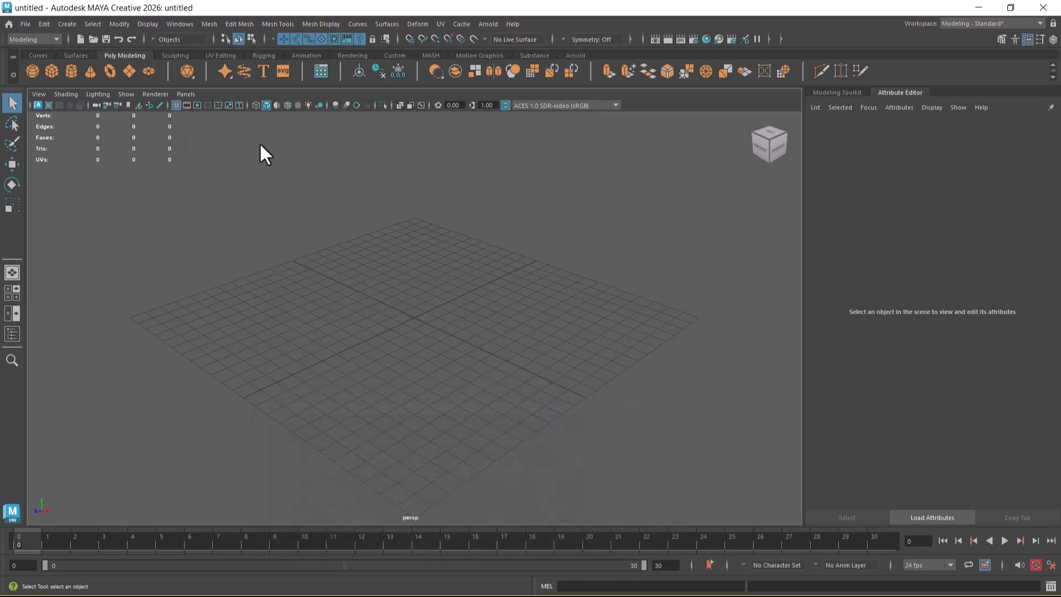
- Open the scene WHblock2.ma without saving the changes to the untitled scene
scroll(569, 339, "up", 5)
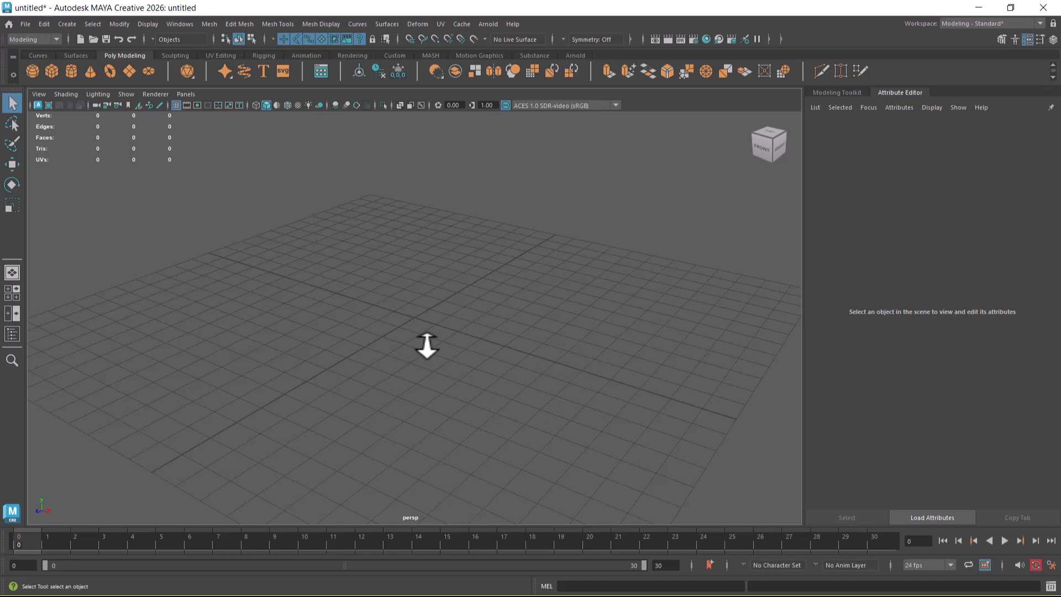
left_click(28, 23)
left_click(71, 54)
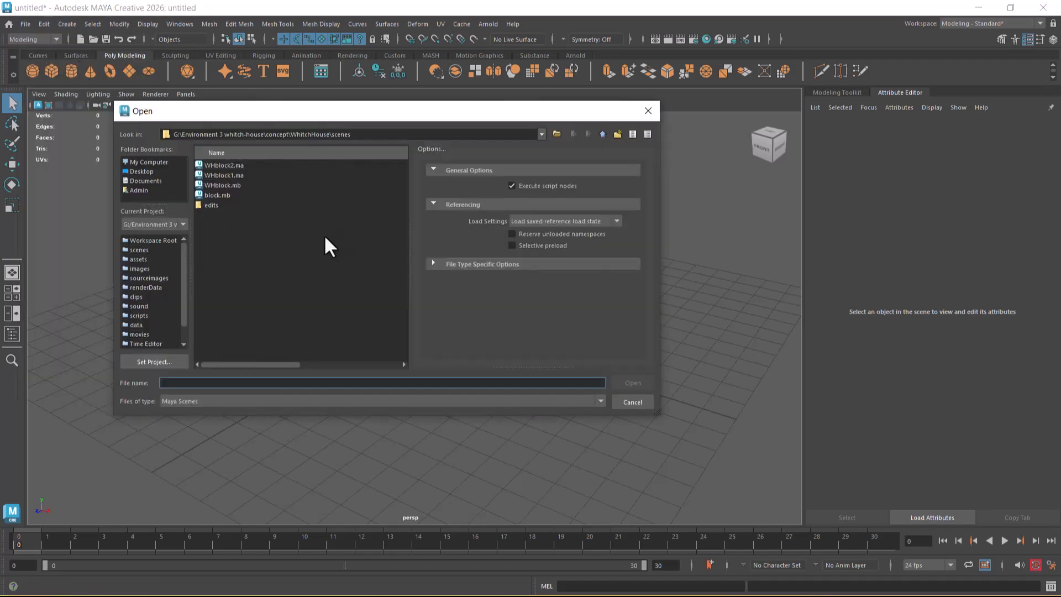
double_click(226, 165)
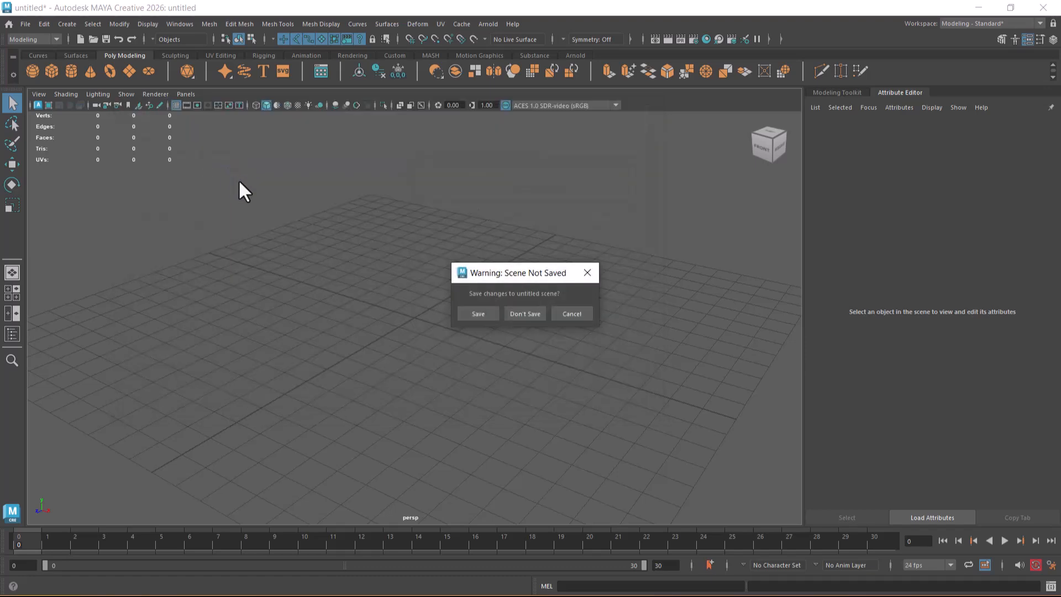
left_click(524, 314)
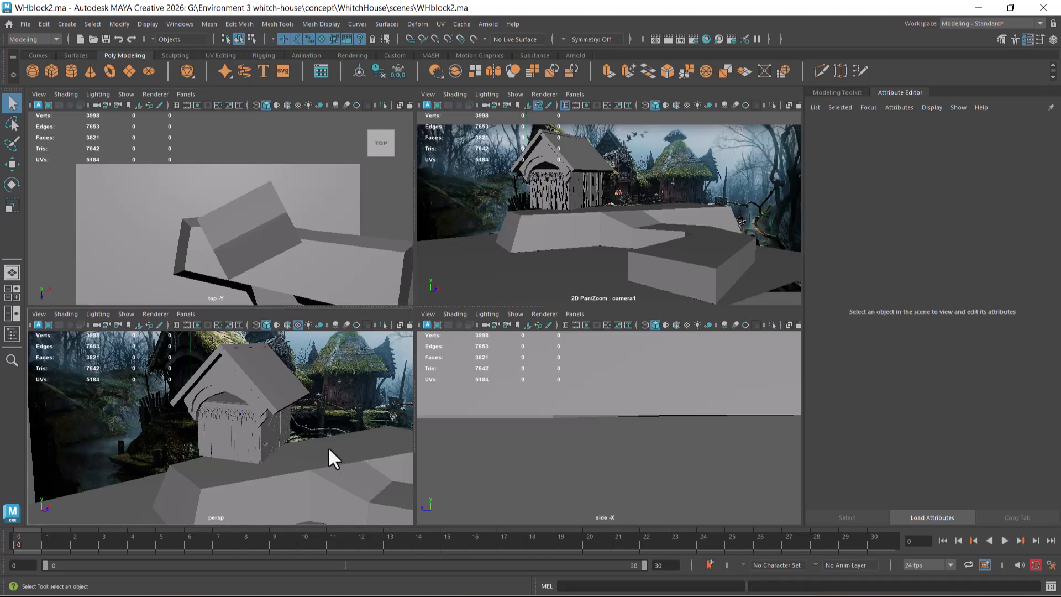
- Display the perspective view in wireframe and switch that viewport to camera1 to see the blockout over the reference image
left_click(328, 446)
key("4")
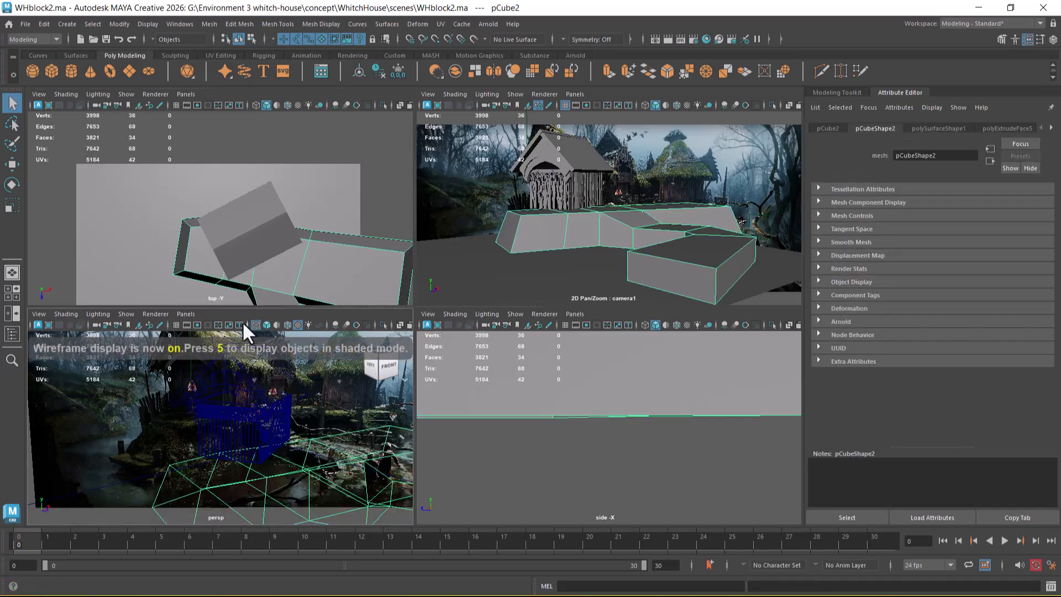
left_click(186, 313)
mouse_move(210, 325)
left_click(314, 329)
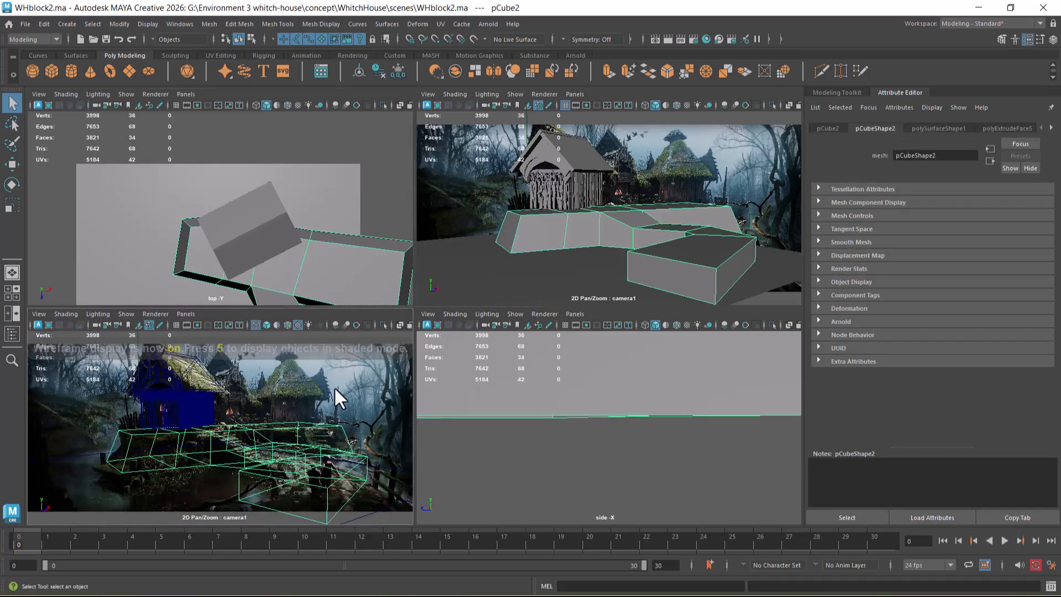
left_click(284, 427)
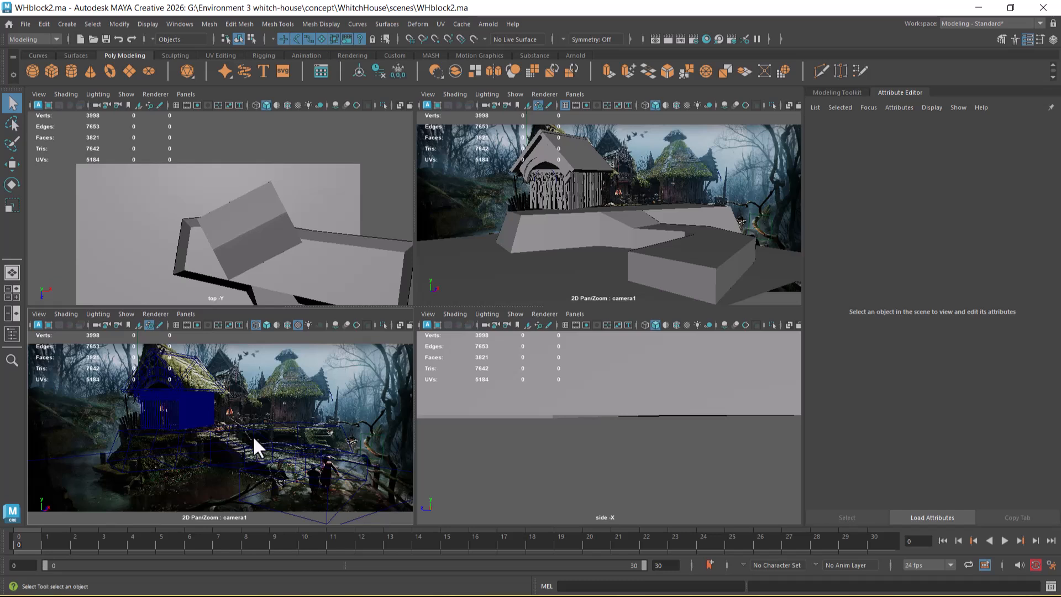
- Set camera1's Overscan to 0.500 and its horizontal 2D Pan to 0.300 to enlarge and shift the reference framing
left_click(96, 324)
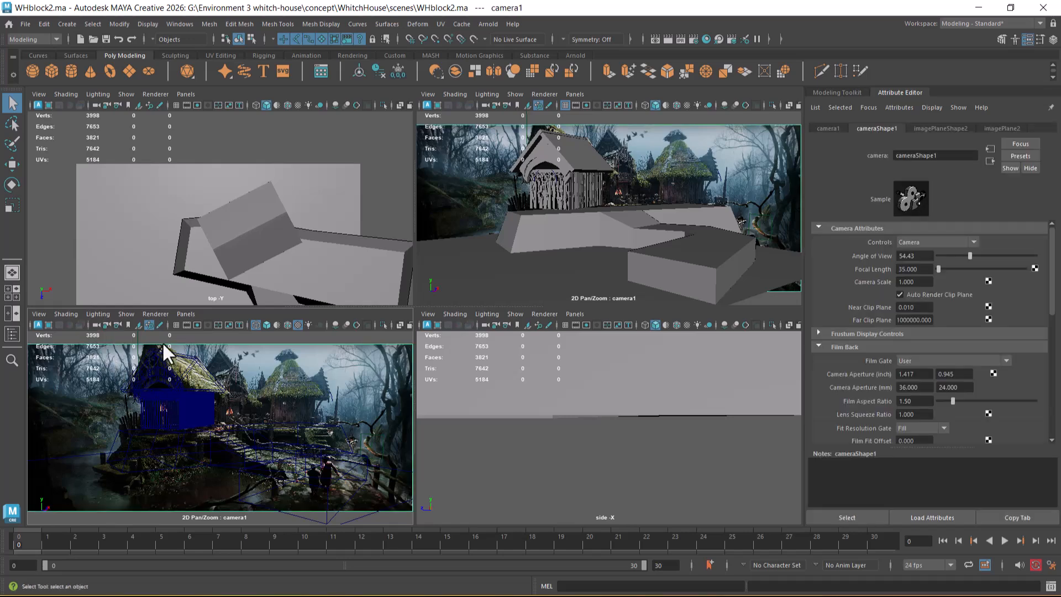
key("ctrl+a")
left_click(904, 114)
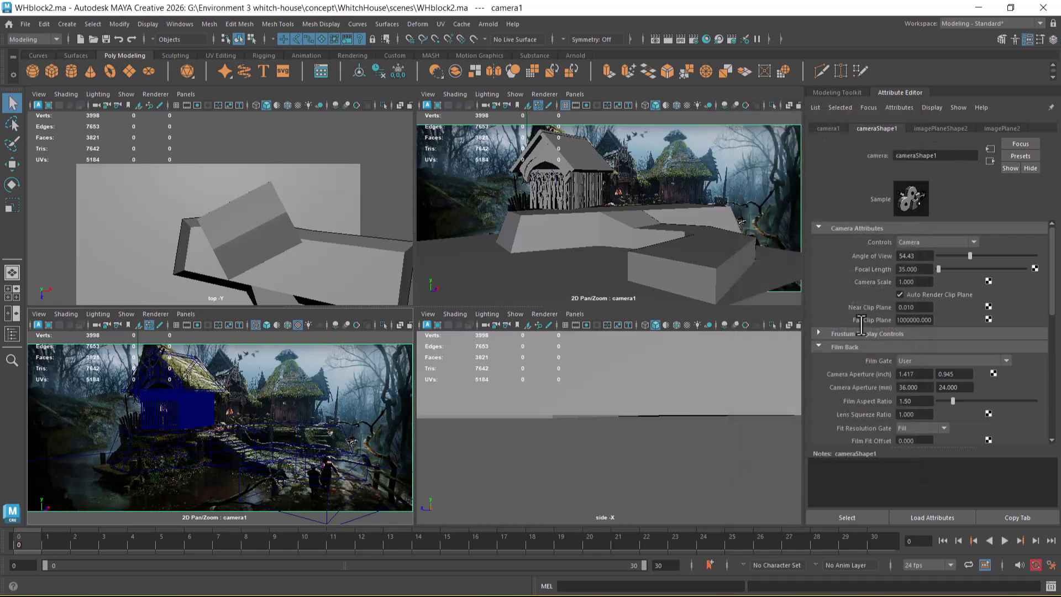
scroll(866, 354, "down", 6)
left_click(851, 343)
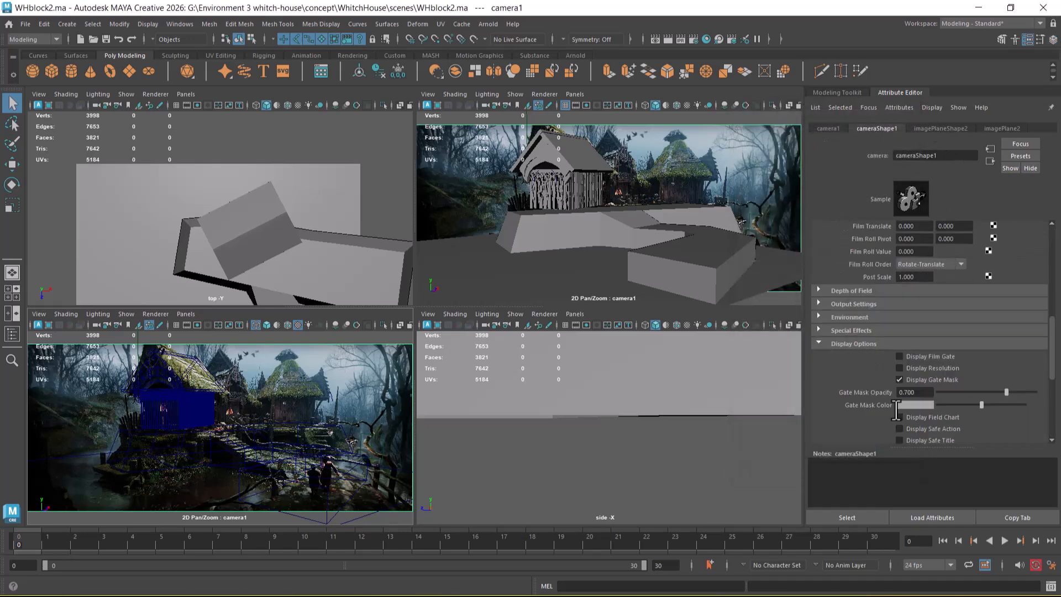
scroll(901, 404, "down", 3)
left_click(922, 343)
left_click_drag(922, 345, 918, 345, "ctrl")
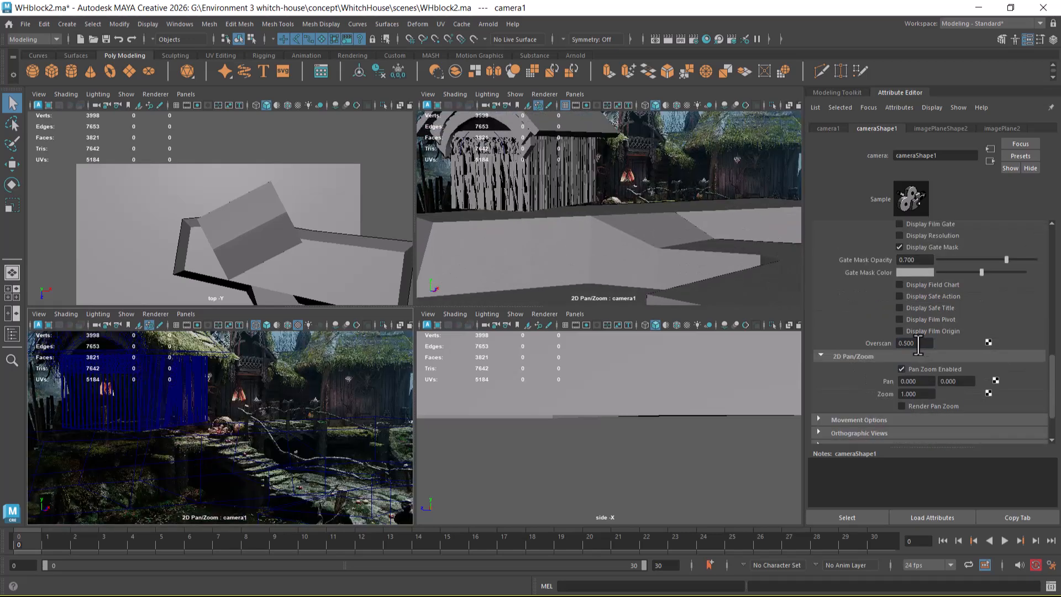
left_click_drag(917, 382, 925, 382, "ctrl")
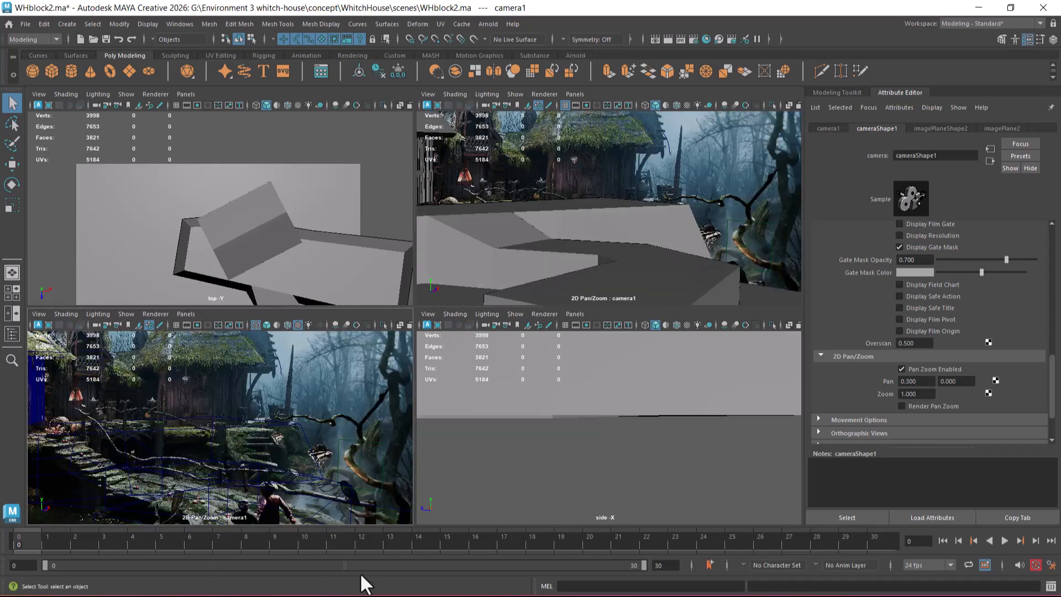
- Switch to the concept folder, open whitch-house-.jpg in ACDSee Quick View, and minimize the folder window
key("super")
mouse_move(142, 588)
left_click(386, 545)
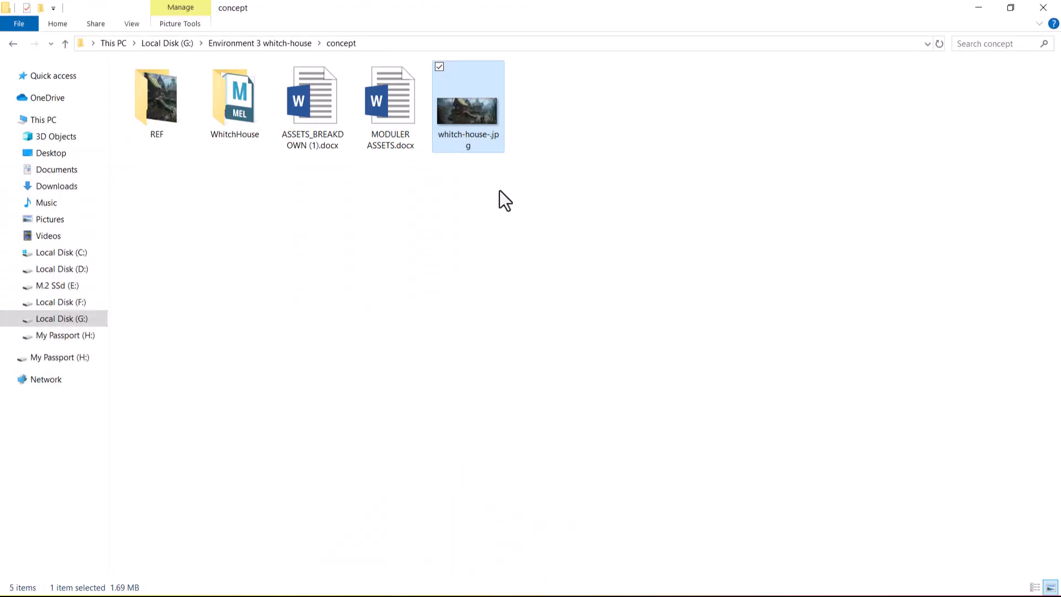
right_click(469, 114)
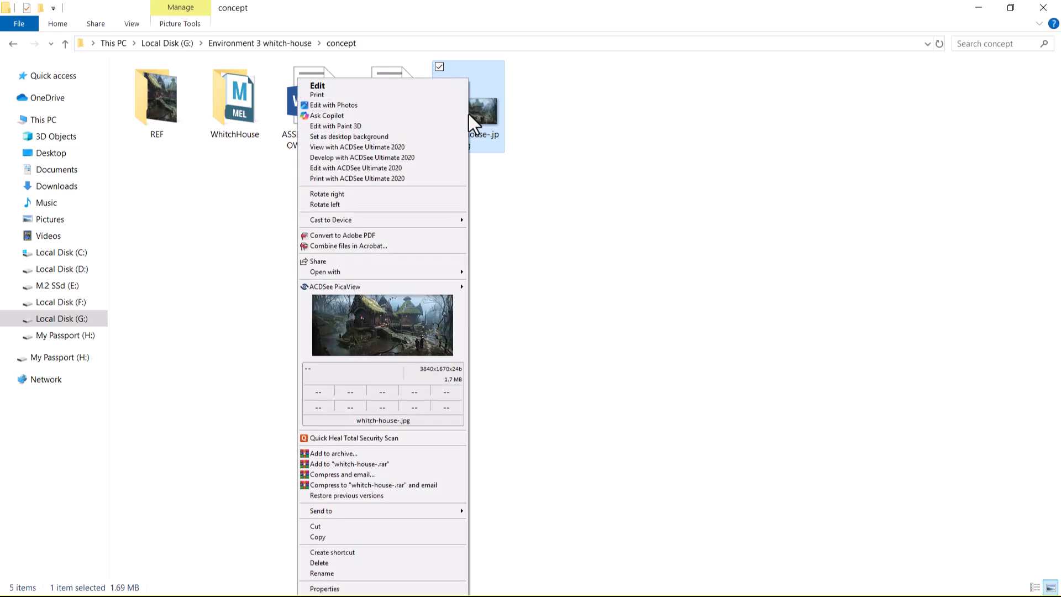
left_click(400, 323)
left_click(979, 8)
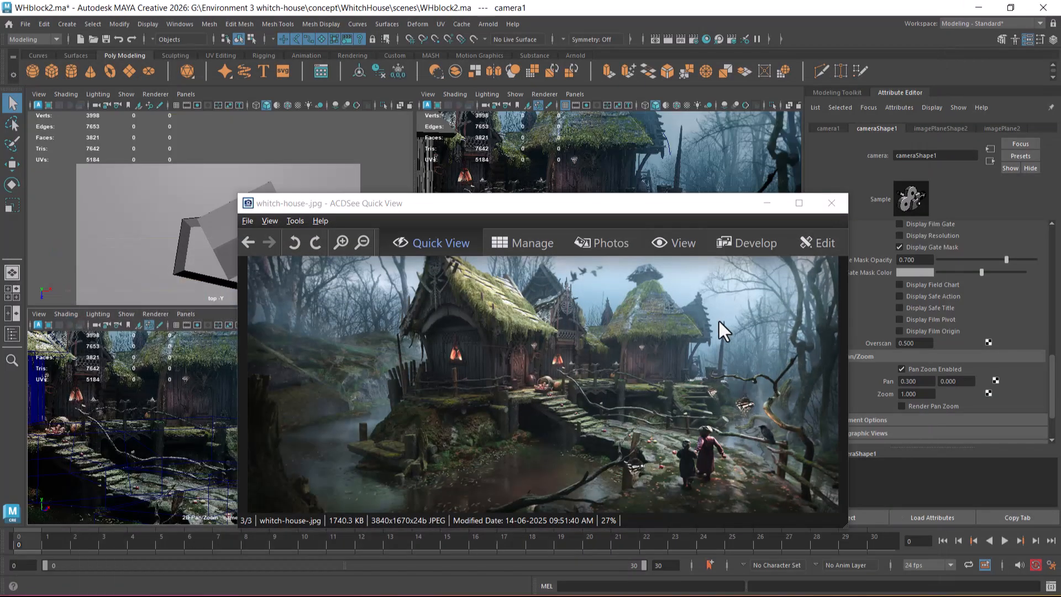
- Reposition and resize the reference image window, framing the stone steps, wooden bridge and branch railing at 70% zoom
left_click_drag(587, 203, 691, 99)
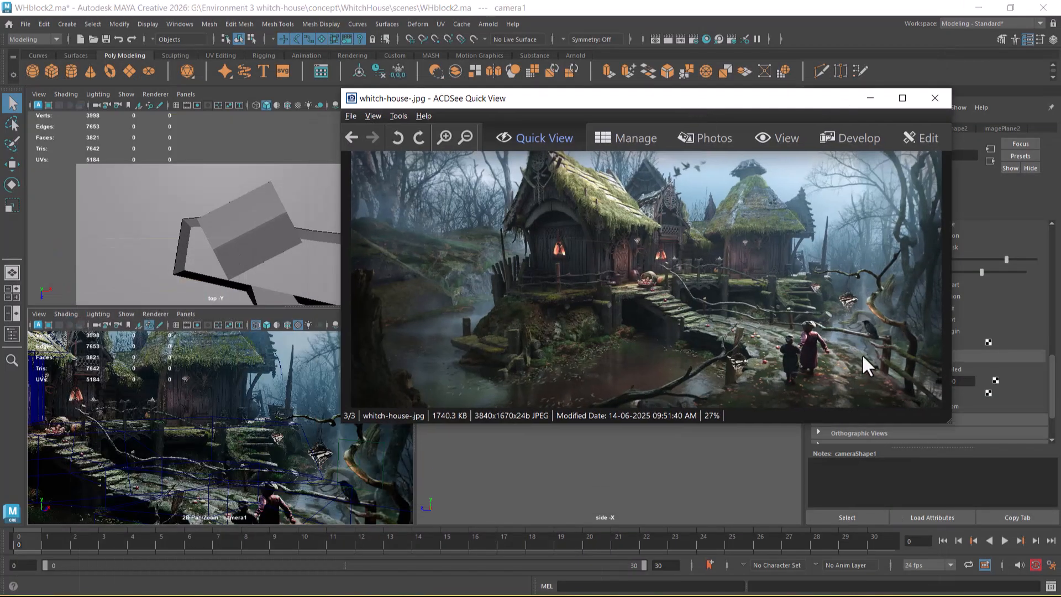
scroll(863, 358, "up", 8)
left_click_drag(866, 363, 781, 344)
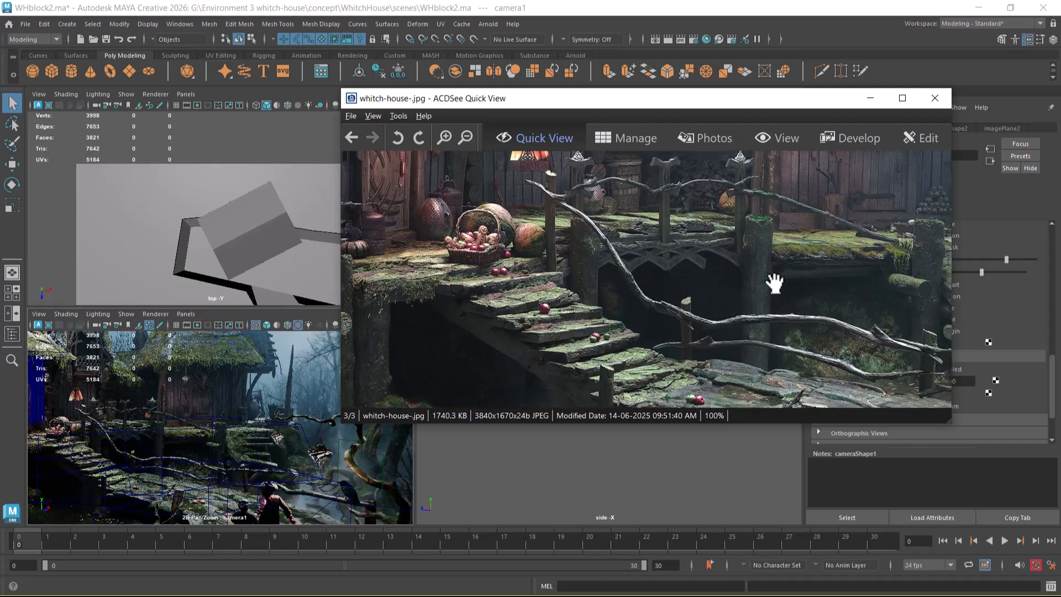
left_click_drag(951, 423, 1019, 400)
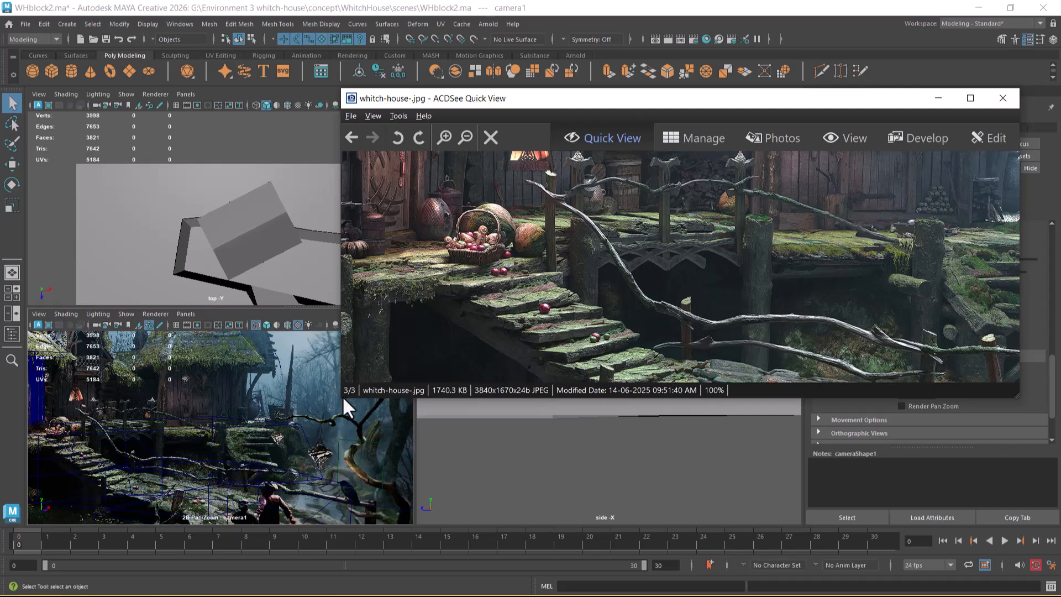
left_click_drag(341, 396, 483, 351)
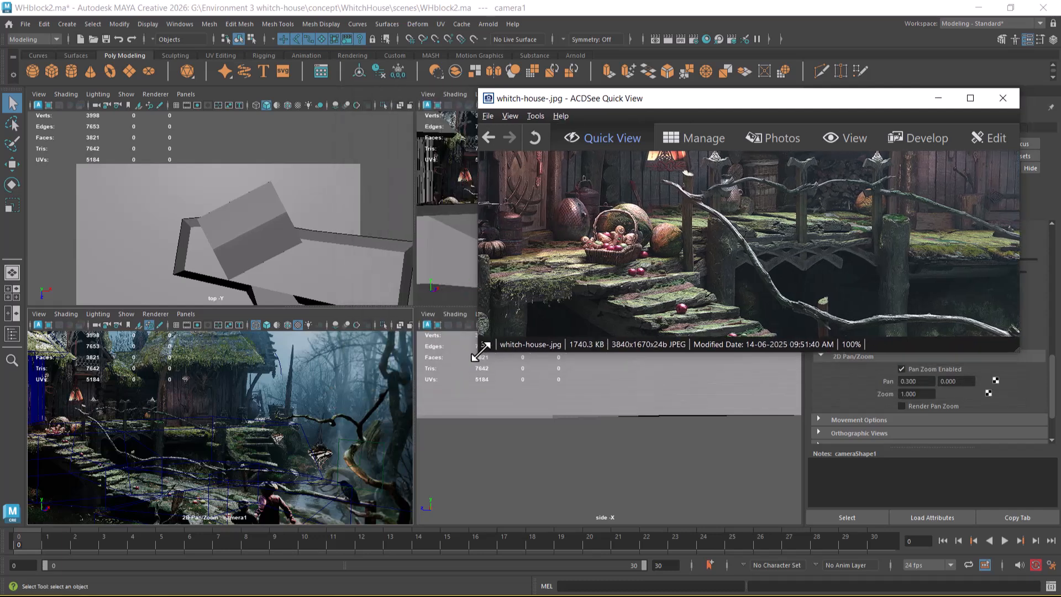
left_click_drag(735, 291, 664, 230)
scroll(824, 244, "down", 2)
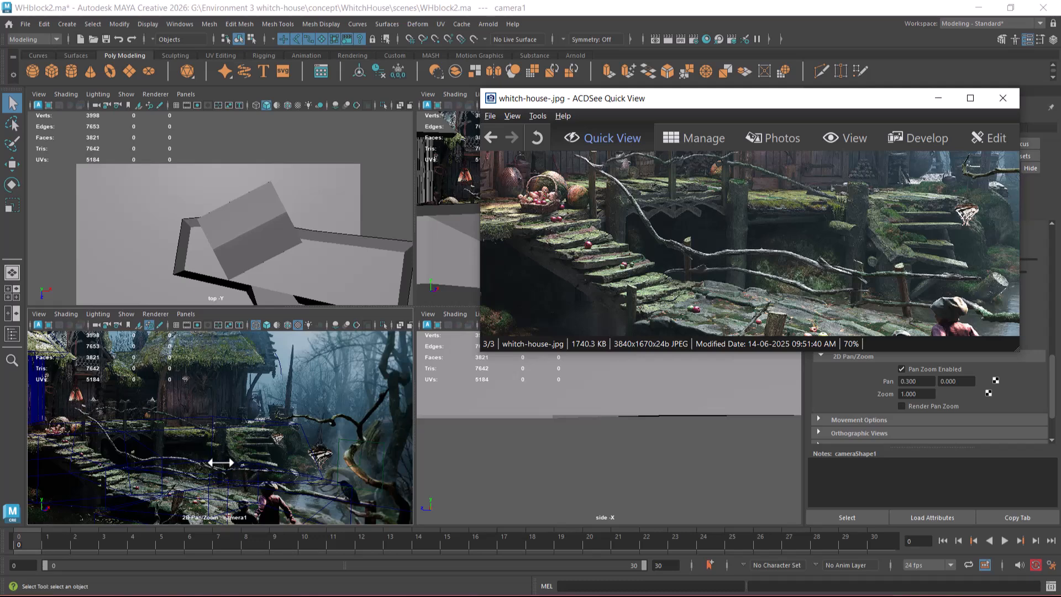
left_click(66, 24)
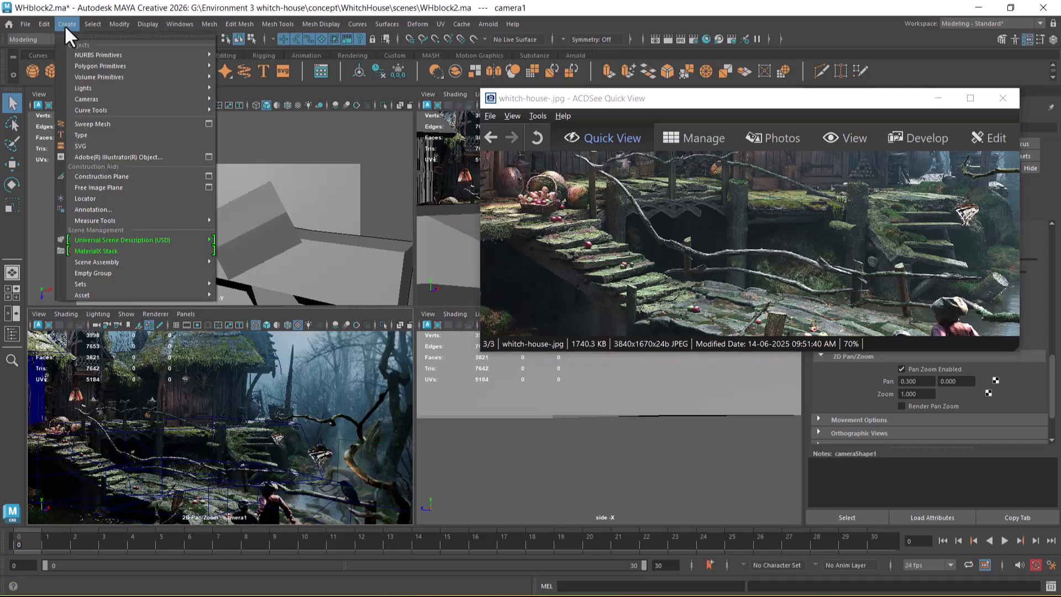
mouse_move(127, 99)
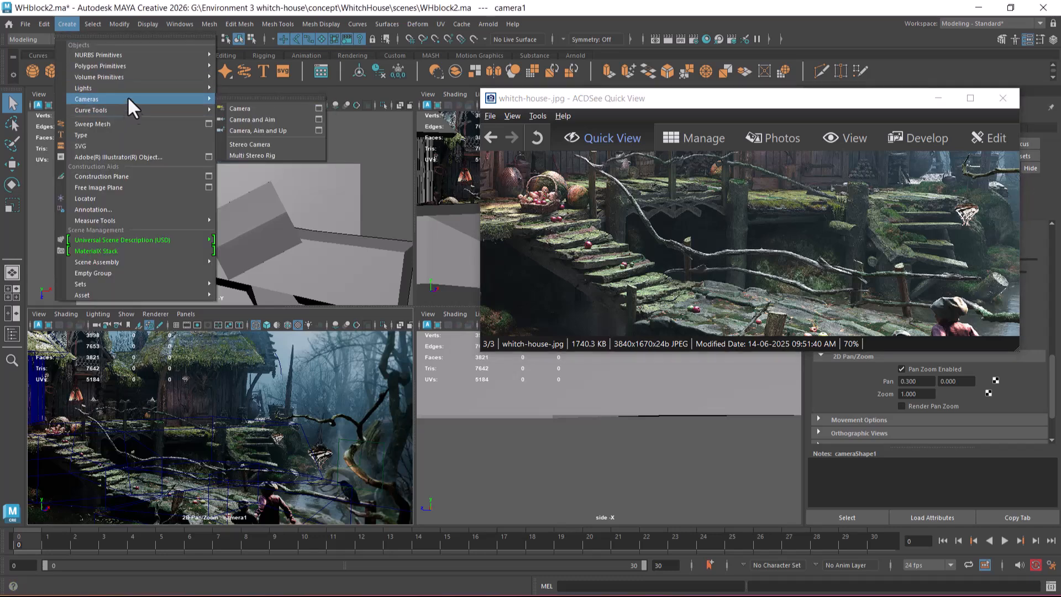
left_click(230, 109)
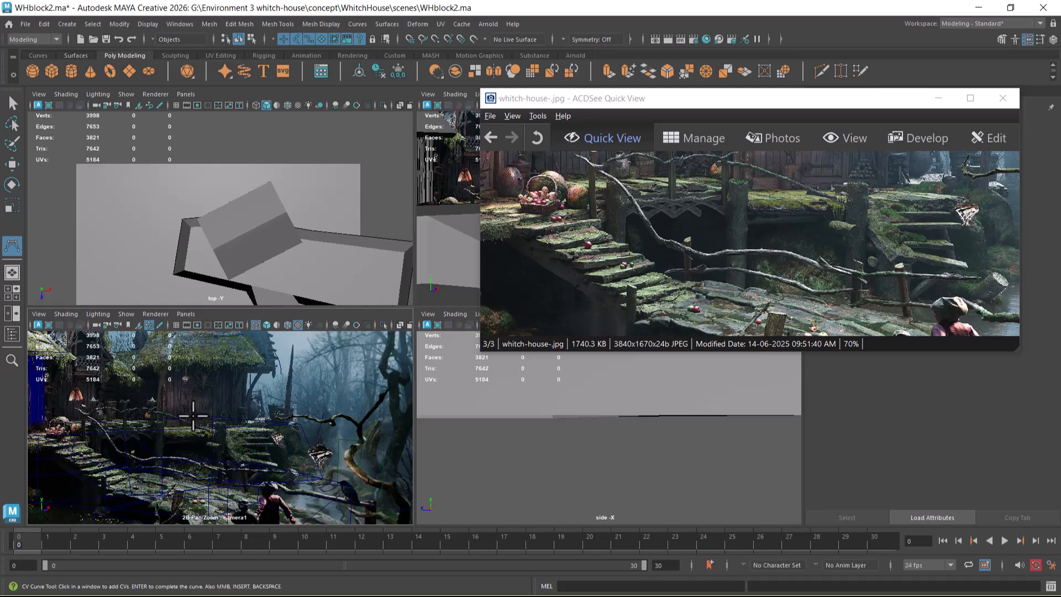
key("space")
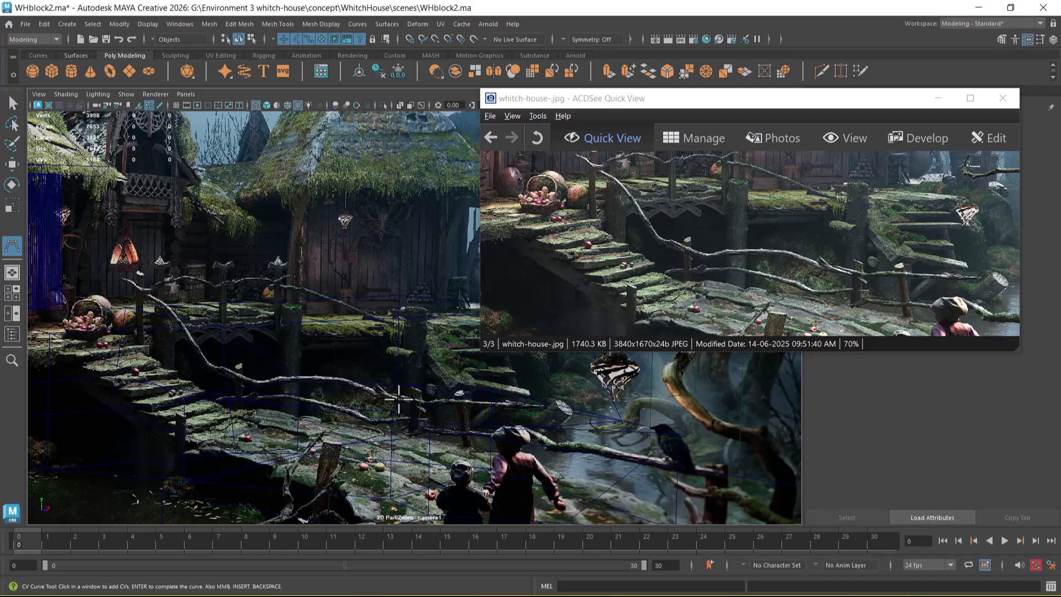
key("q")
key("space")
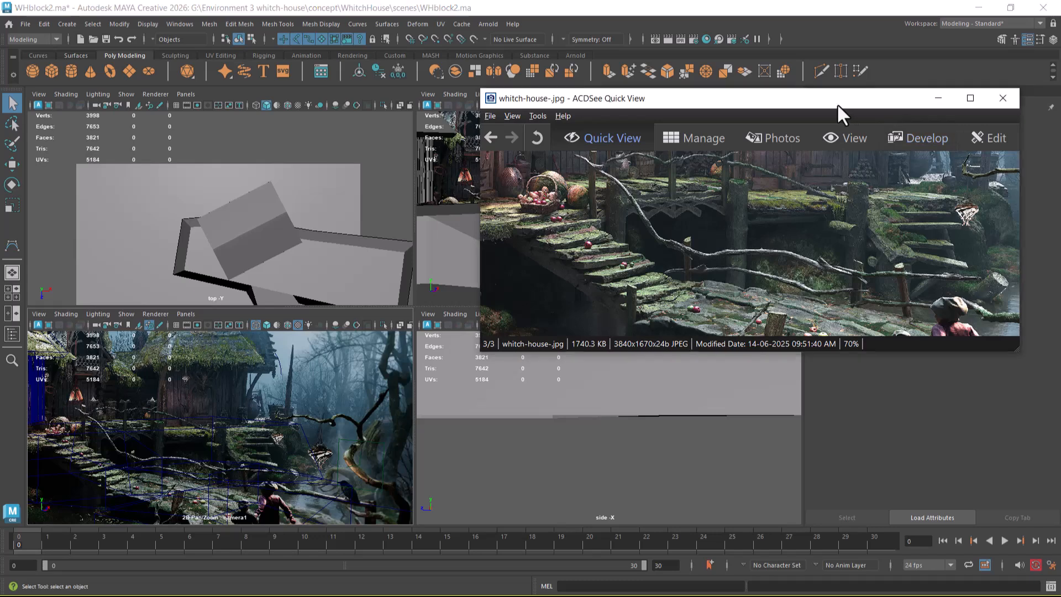
- Move the reference image window clear of the viewports, change the side view to perspective, and select curve1 with the Move tool
left_click_drag(838, 104, 779, 311)
left_click_drag(654, 386, 904, 123)
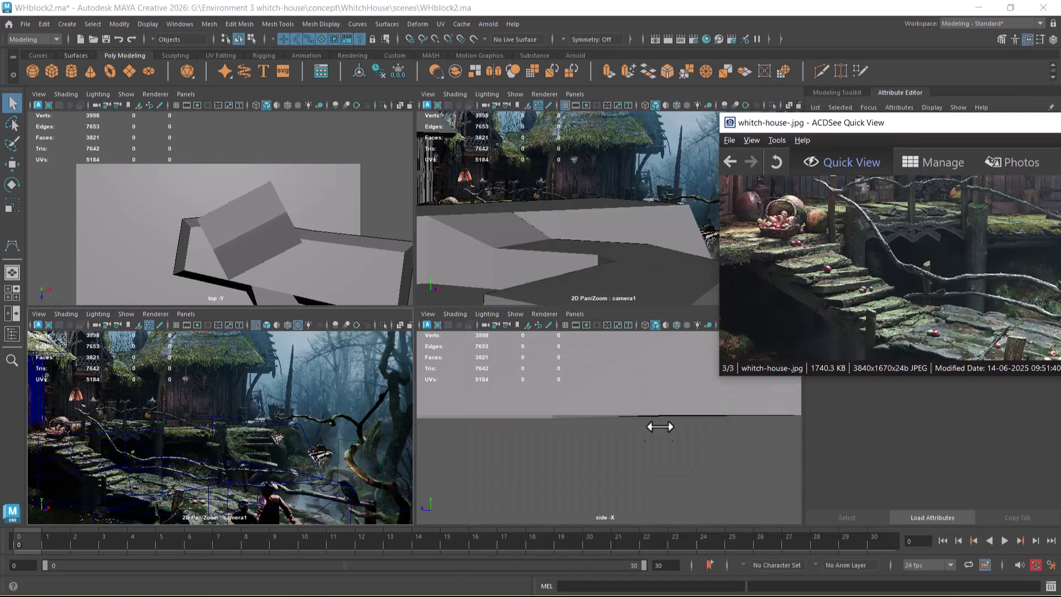
left_click(581, 360)
key("space")
left_click_drag(628, 463, 589, 379)
scroll(583, 343, "down", 4)
left_click(615, 375)
key("w")
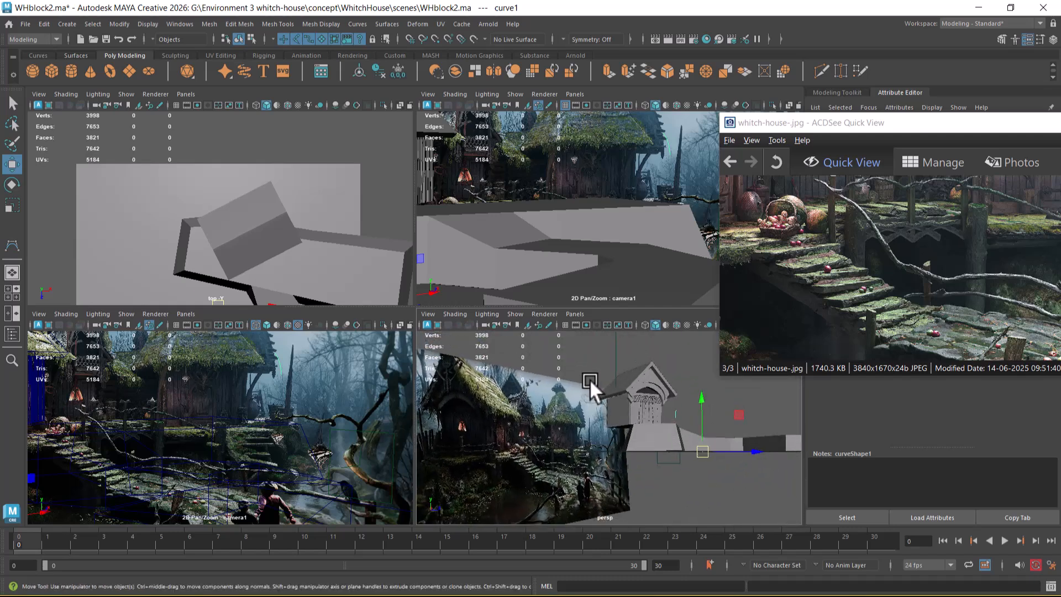
- Change to a side-by-side two-view layout with the Outliner shown, and display camera1 in place of the front view
left_click(15, 319)
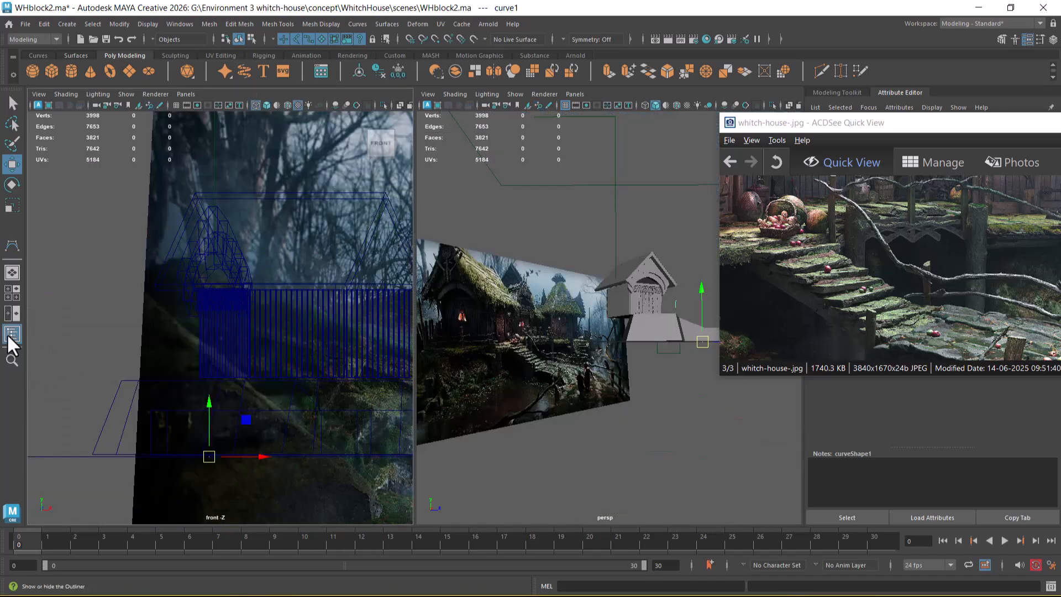
left_click(8, 333)
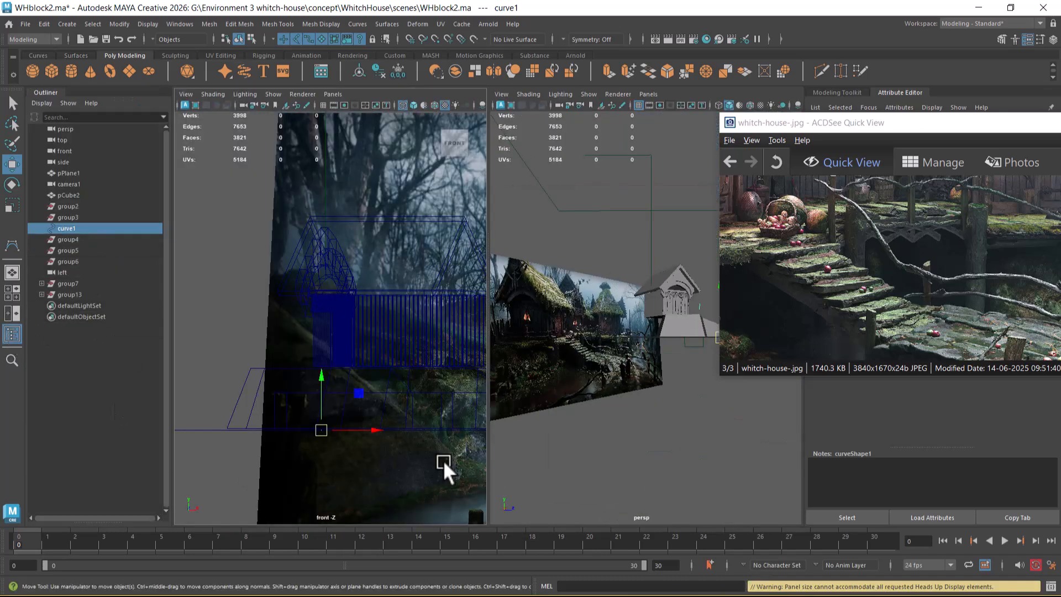
left_click(338, 95)
mouse_move(430, 106)
left_click(469, 118)
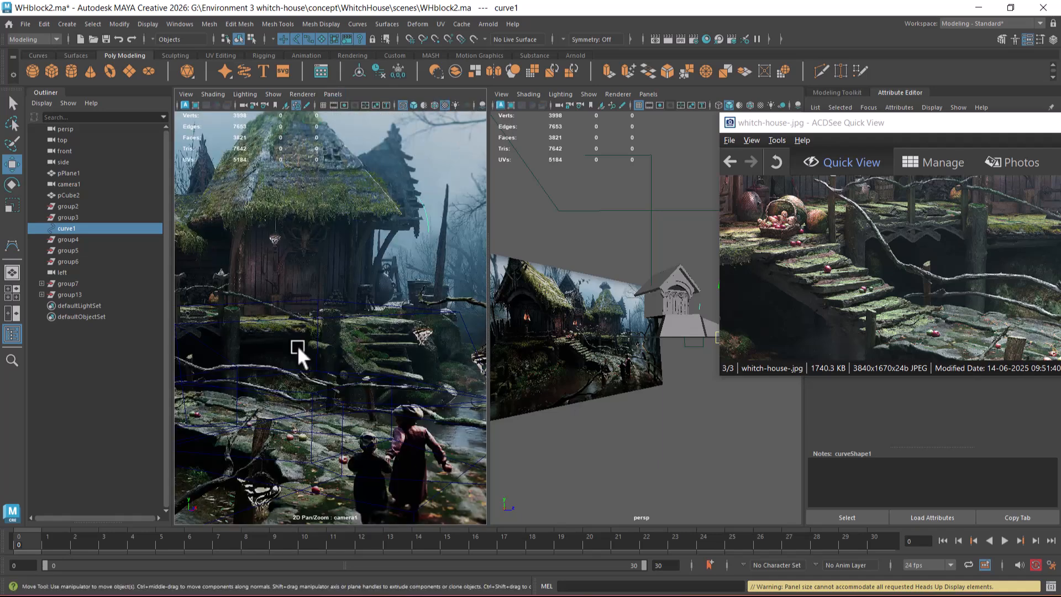
- Deselect curve1 and examine the image plane's placement relative to the house blockout from other angles in the perspective view
left_click_drag(549, 506, 547, 330, "alt")
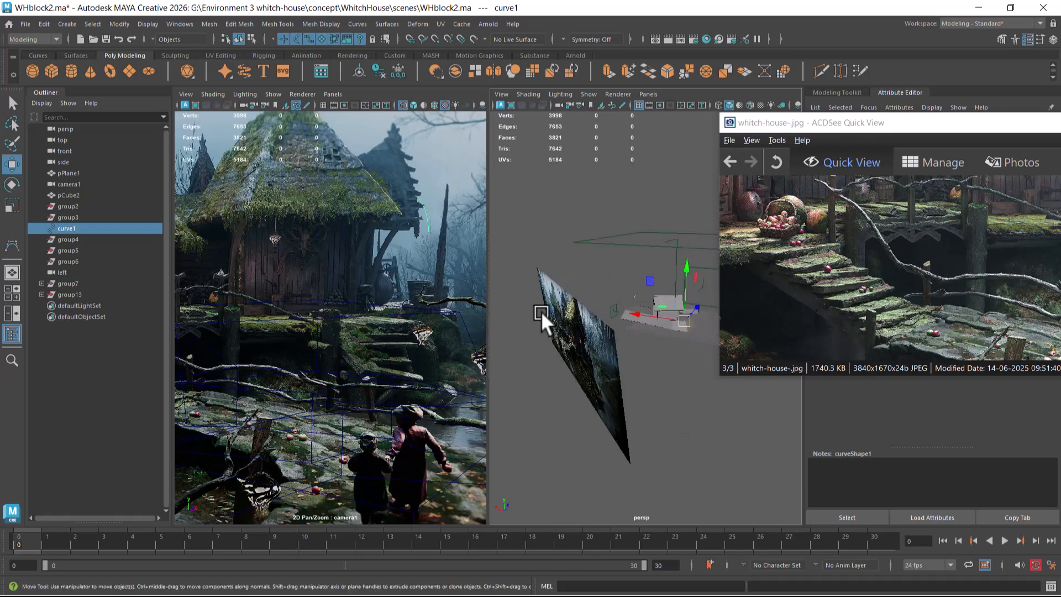
left_click(595, 397)
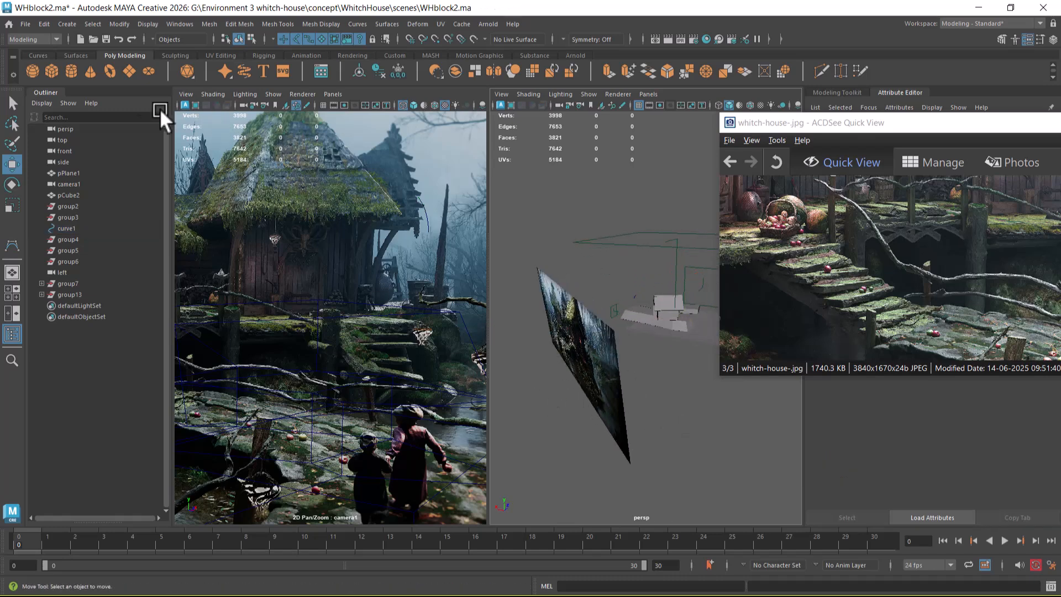
left_click(12, 245)
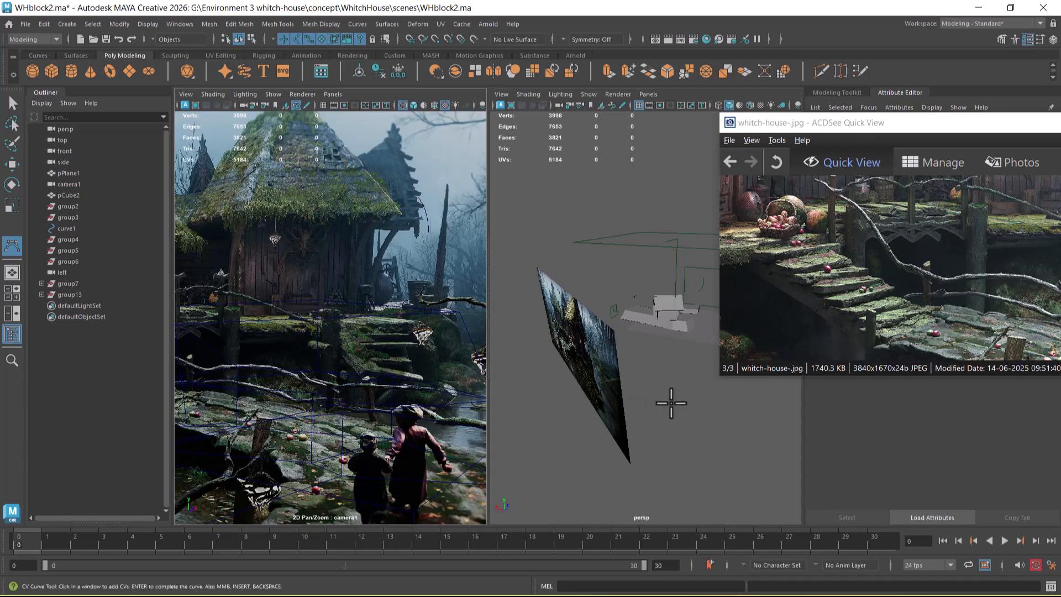
key("w")
left_click_drag(640, 362, 528, 347, "alt")
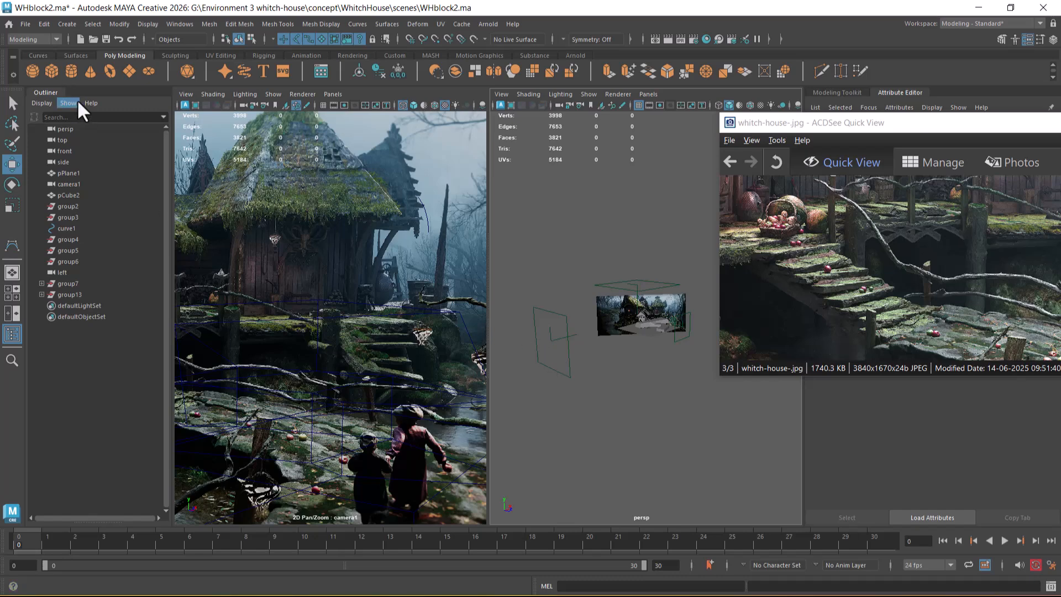
- Create a new empty scene in place of WHblock2.ma
left_click(26, 24)
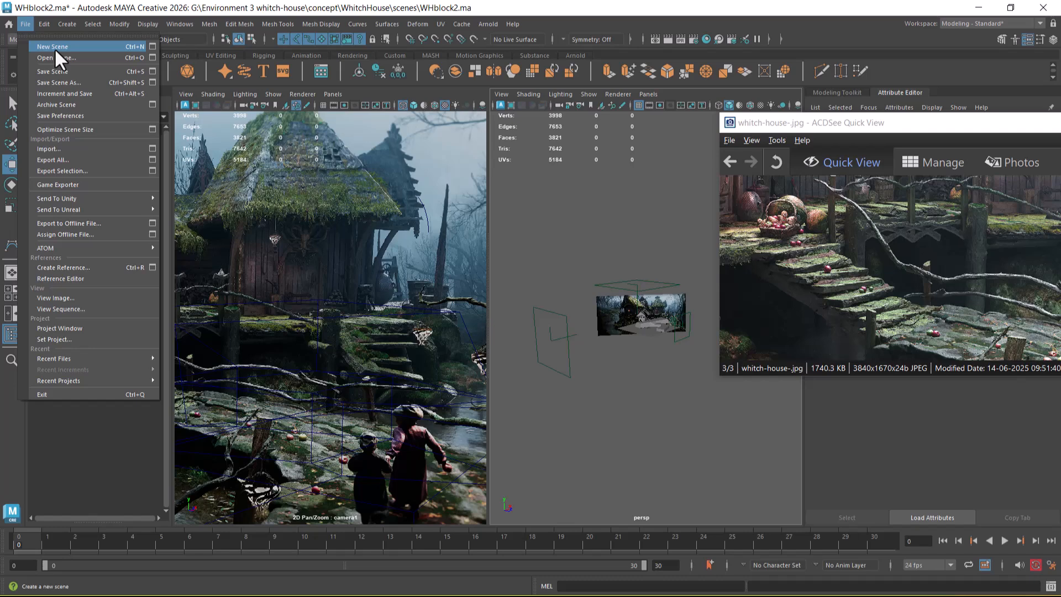
left_click(54, 47)
left_click(529, 315)
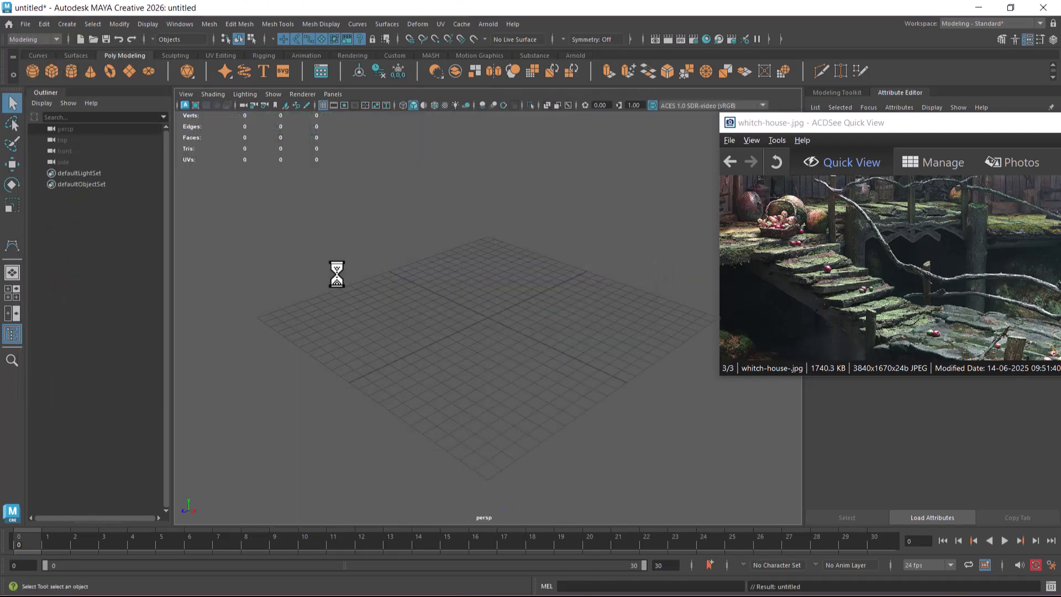
- Switch to the four-view layout, turn on the top view's grid, and import whitch-house-.jpg as an image plane there
left_click(14, 290)
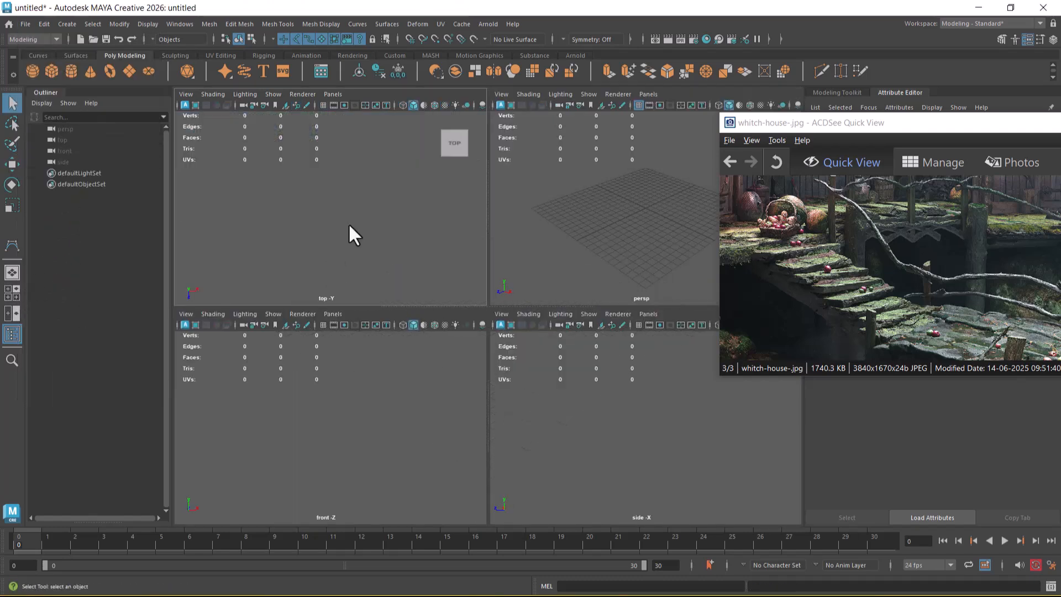
left_click(323, 105)
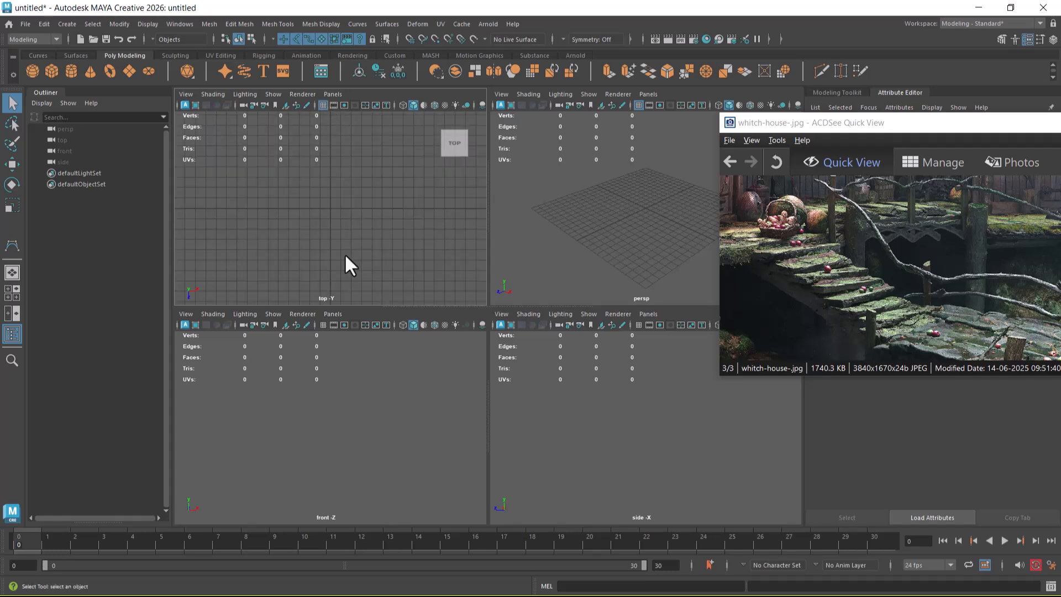
left_click(185, 94)
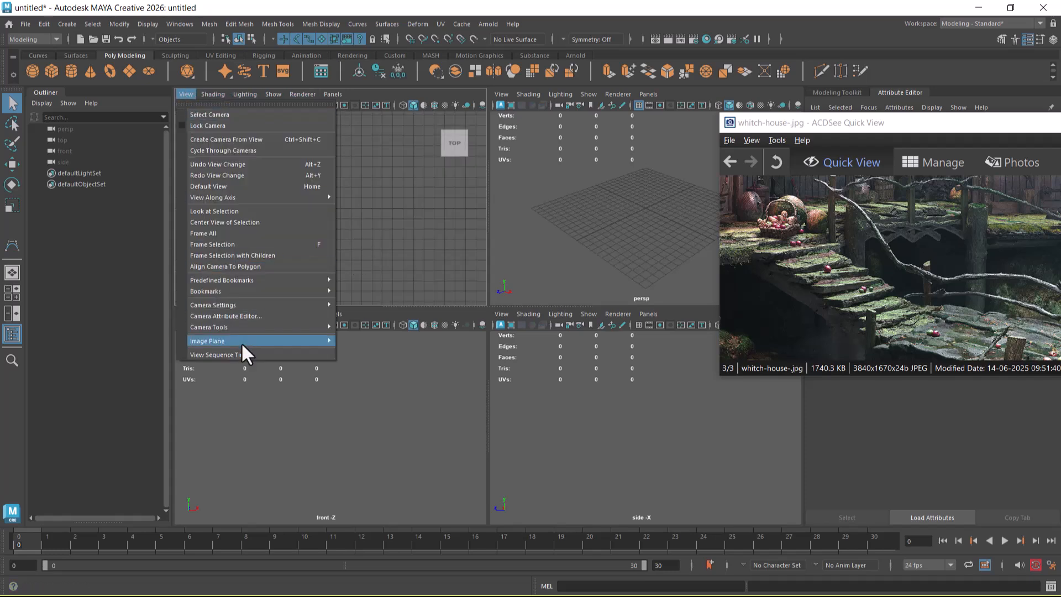
mouse_move(260, 342)
left_click(389, 351)
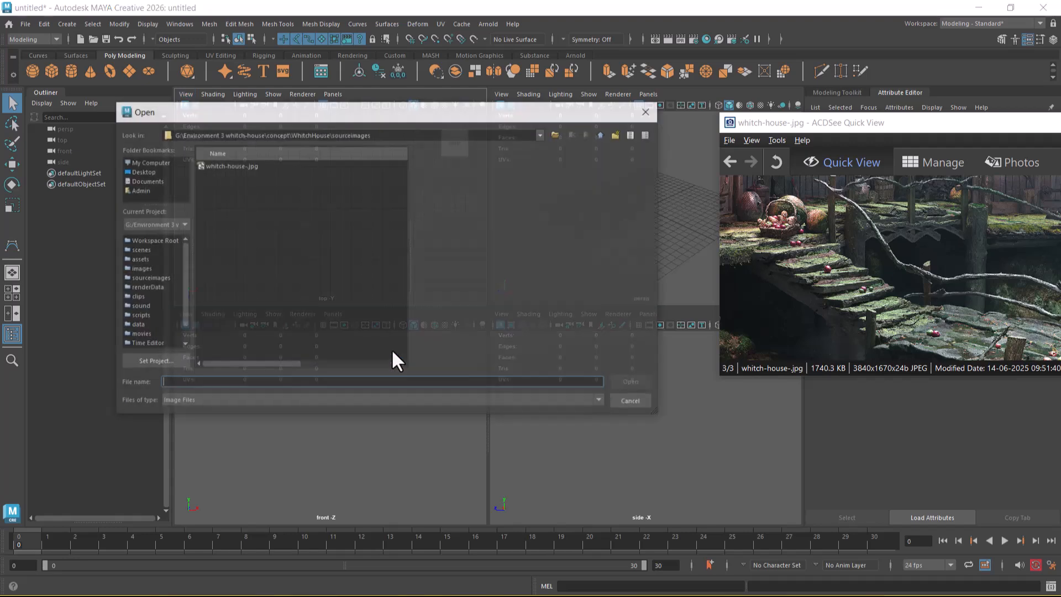
double_click(219, 165)
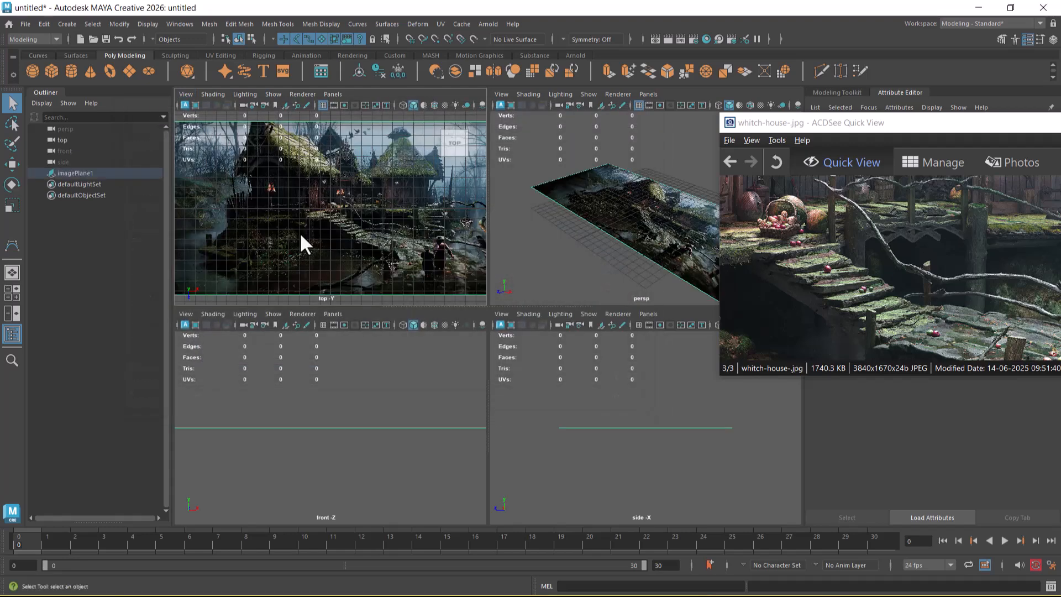
- Deselect the image plane and maximize the top view, framed on the branch railing beside the bridge
scroll(389, 240, "up", 6)
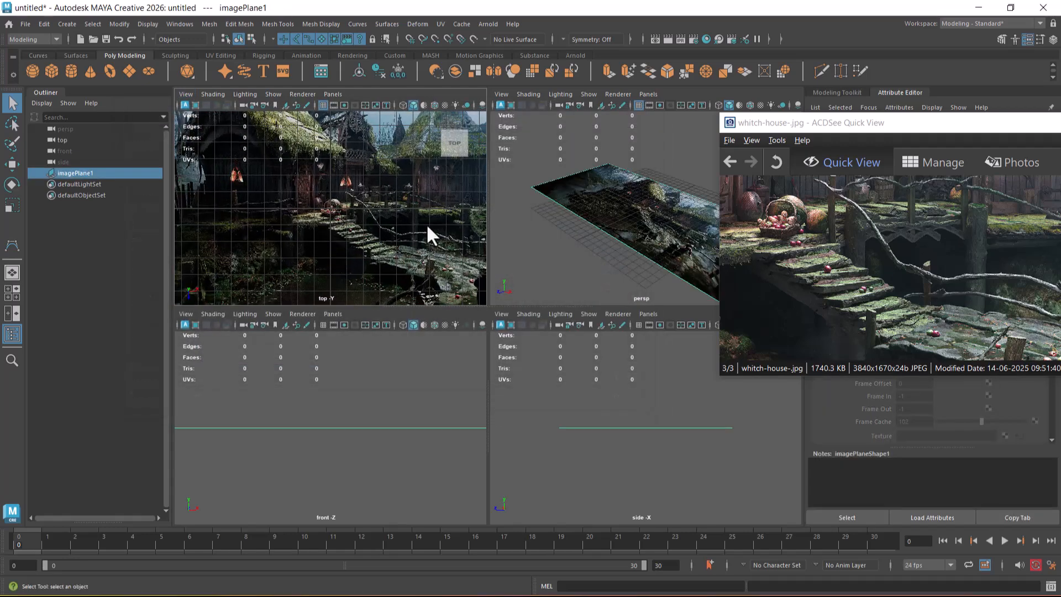
key("space")
middle_click_drag(377, 258, 464, 316, "alt")
scroll(498, 336, "down", 4)
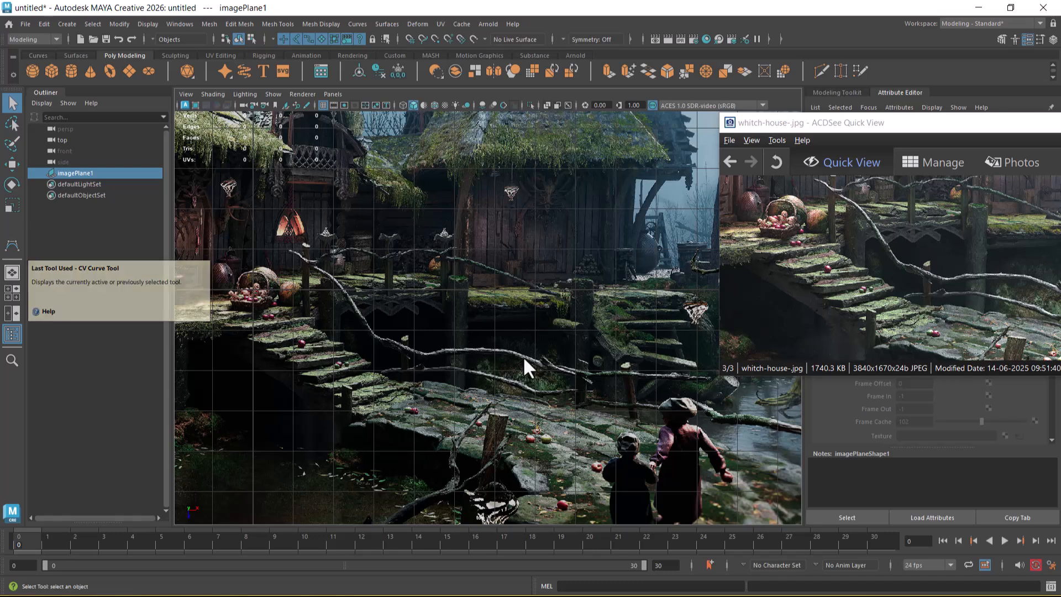
key("space")
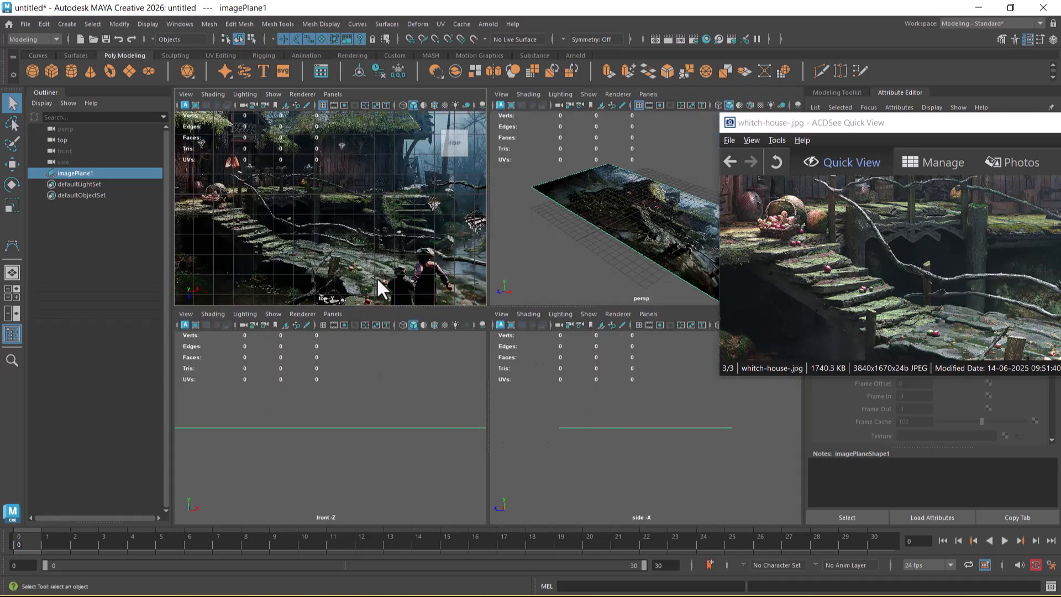
left_click(363, 454)
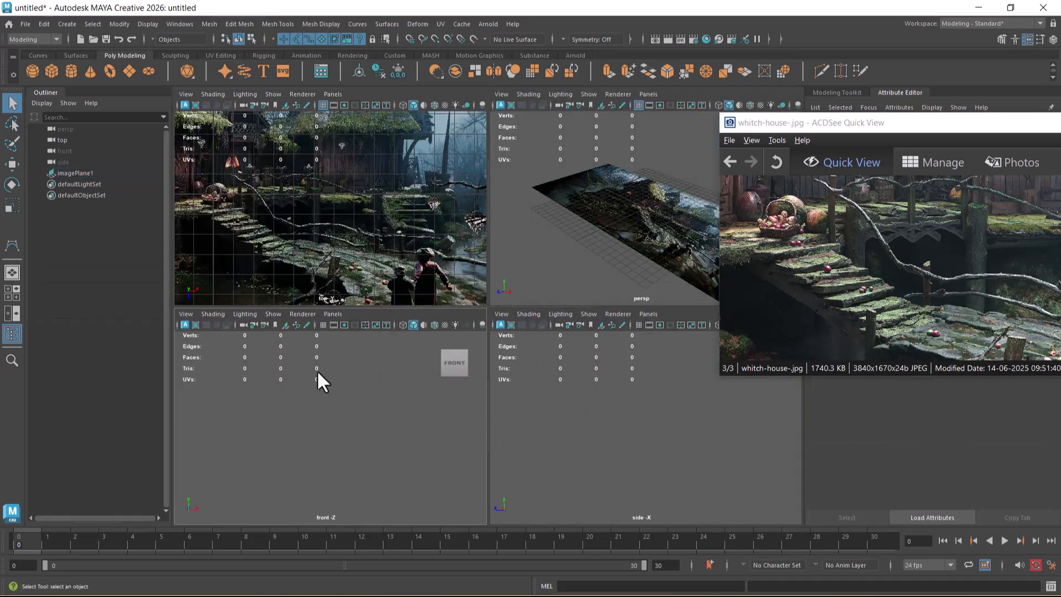
scroll(293, 232, "up", 5)
key("space")
scroll(342, 299, "up", 2)
scroll(365, 331, "down", 3)
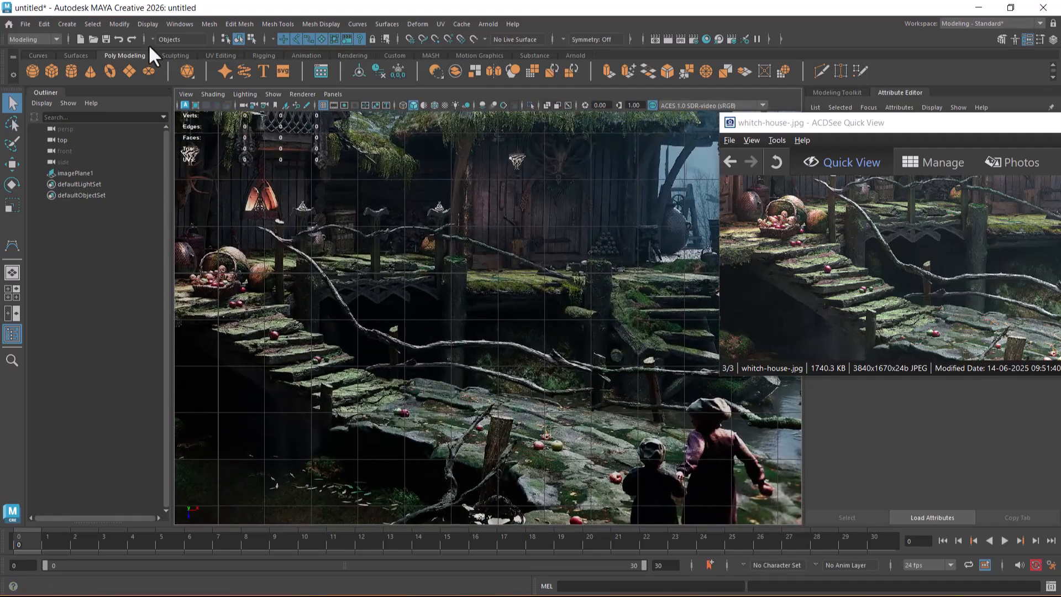
- Start a CV curve on the foreground branch, placing points from its upper tip past the first wooden post
left_click(69, 24)
mouse_move(144, 110)
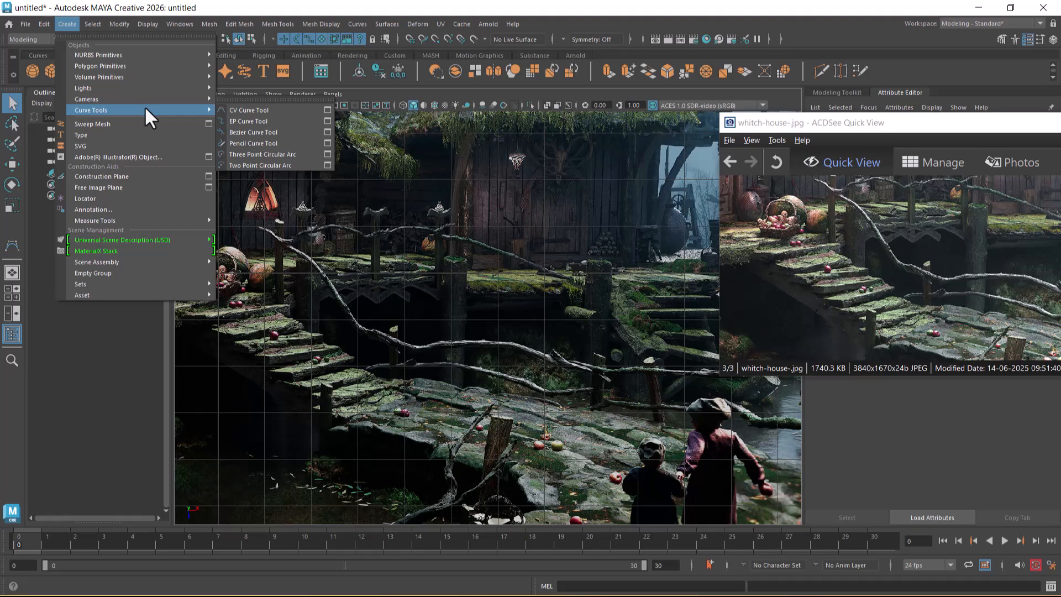
left_click(235, 112)
scroll(432, 348, "up", 6)
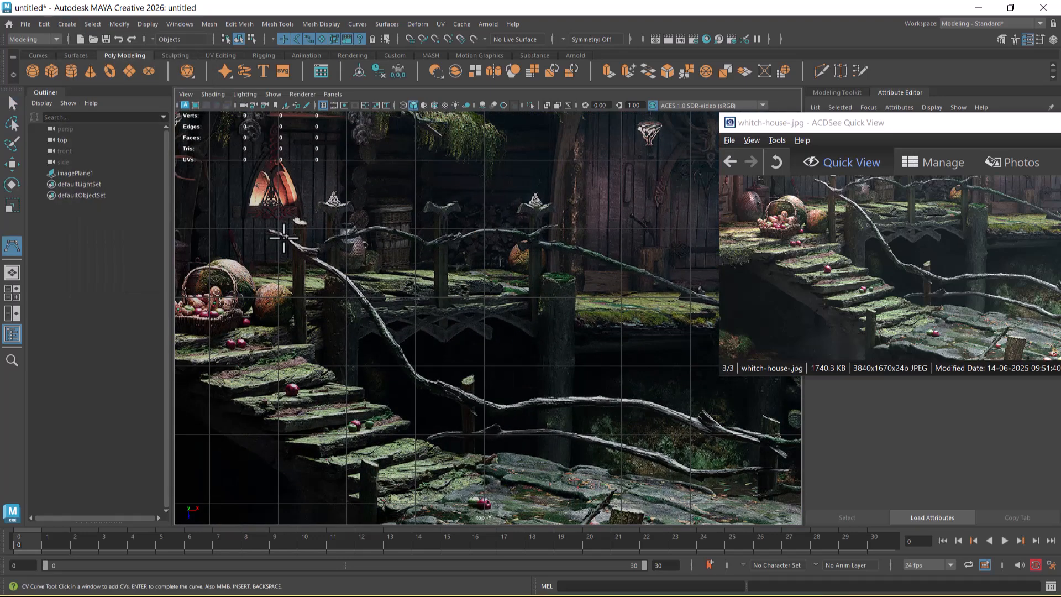
scroll(305, 263, "up", 5)
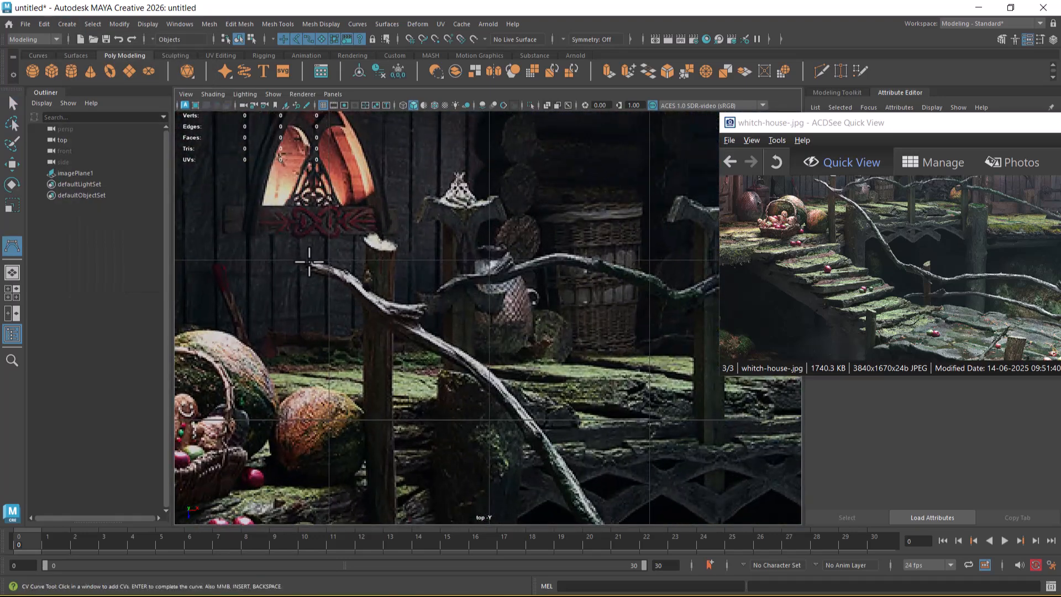
left_click(305, 262)
left_click(338, 272)
left_click(347, 274)
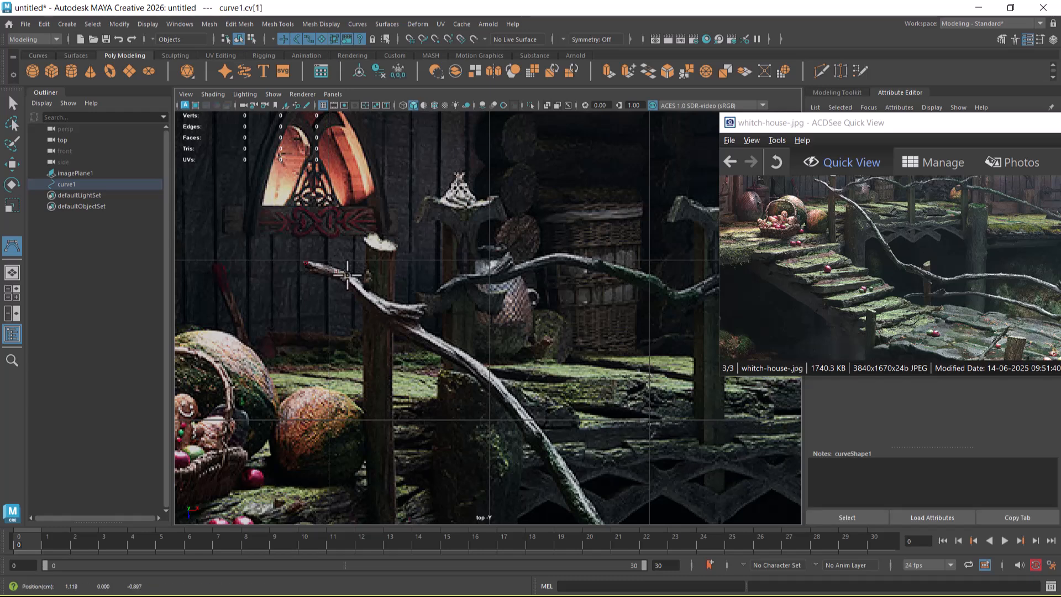
left_click(392, 316)
left_click(444, 348)
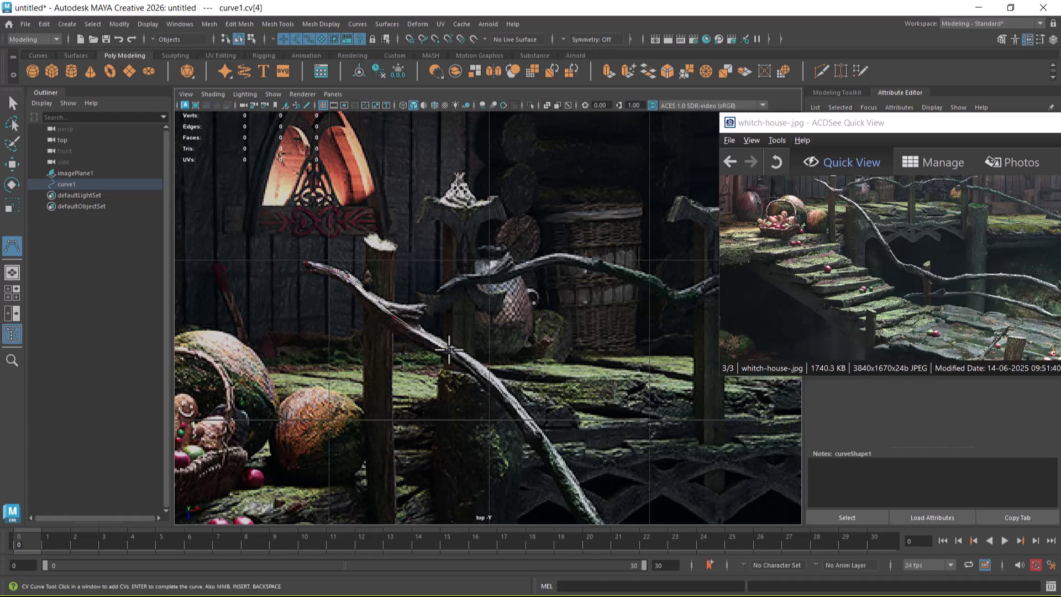
- Continue the CV curve down the branch's steep slope to the bend before the short mossy post
middle_click_drag(443, 348, 369, 197, "alt")
left_click(410, 220)
left_click(463, 287)
left_click(489, 321)
left_click(509, 357)
middle_click_drag(509, 357, 456, 221, "alt")
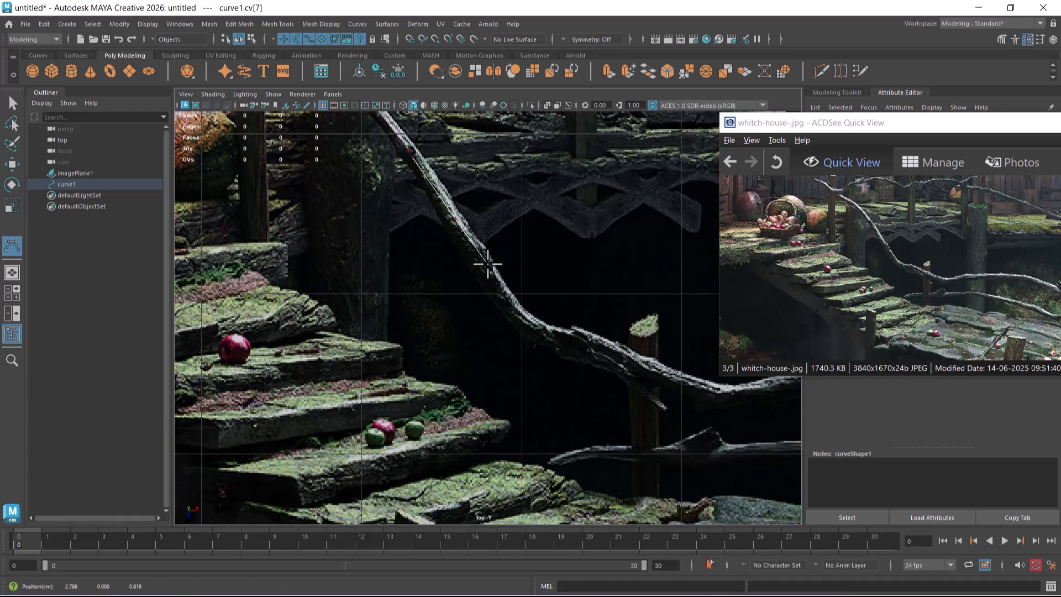
left_click(521, 331)
left_click(537, 337)
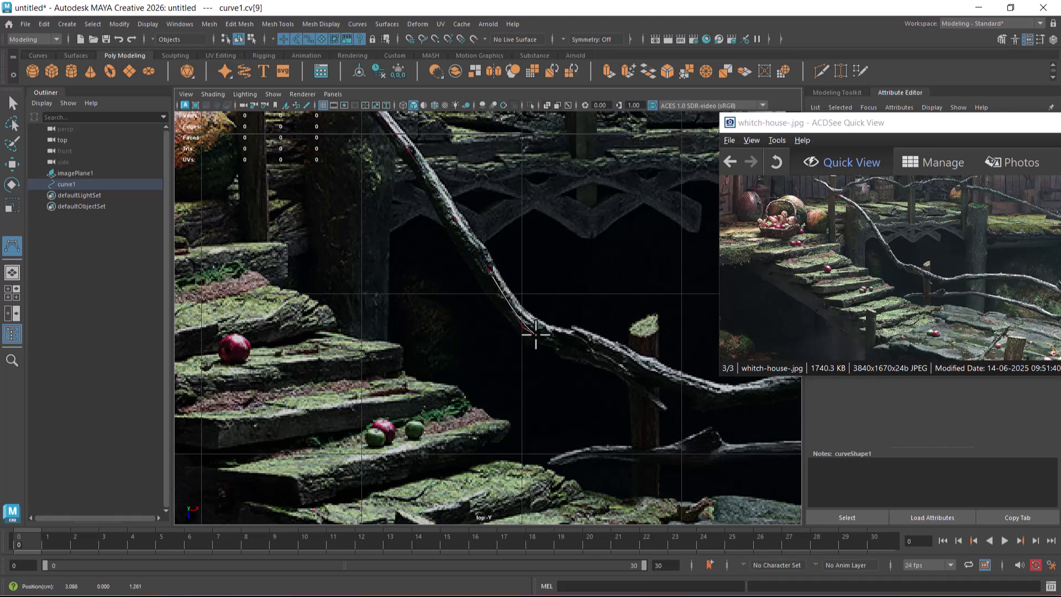
- Extend the CV curve from the bend past the short mossy post onto the branch's nearly level section
middle_click_drag(557, 348, 460, 309, "alt")
middle_click_drag(584, 341, 461, 308, "alt")
left_click(461, 308)
left_click(492, 325)
left_click(514, 324)
left_click(509, 325)
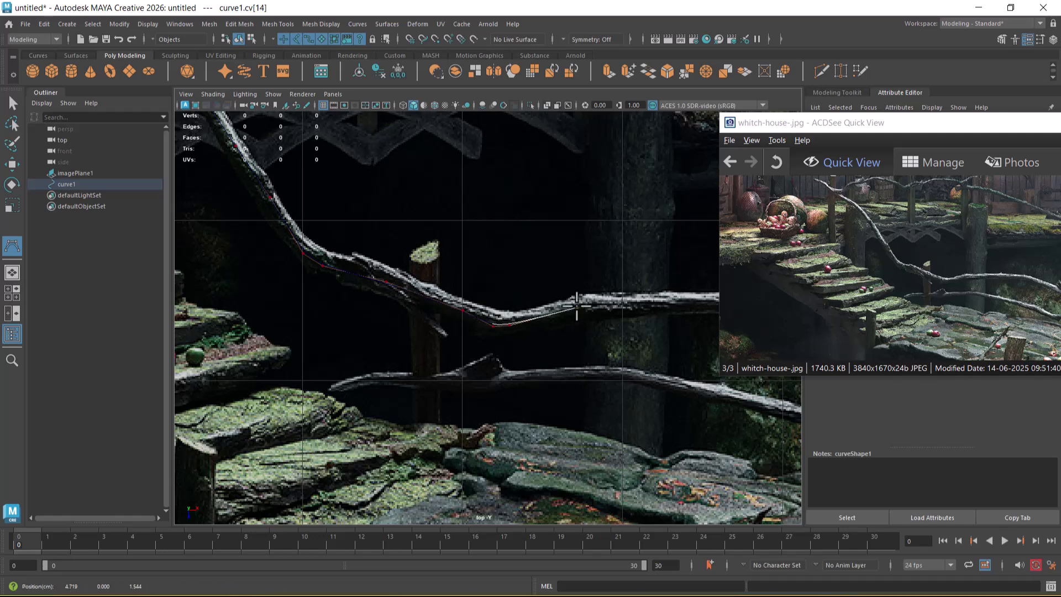
left_click(592, 297)
left_click(621, 302)
- Trace the branch's long middle section with further curve points up to the short upward twig
middle_click_drag(620, 302, 335, 310, "alt")
left_click(423, 307)
left_click(510, 307)
left_click(543, 310)
left_click(566, 316)
middle_click_drag(576, 337, 494, 308, "alt")
left_click(524, 302)
left_click(580, 324)
left_click(581, 326)
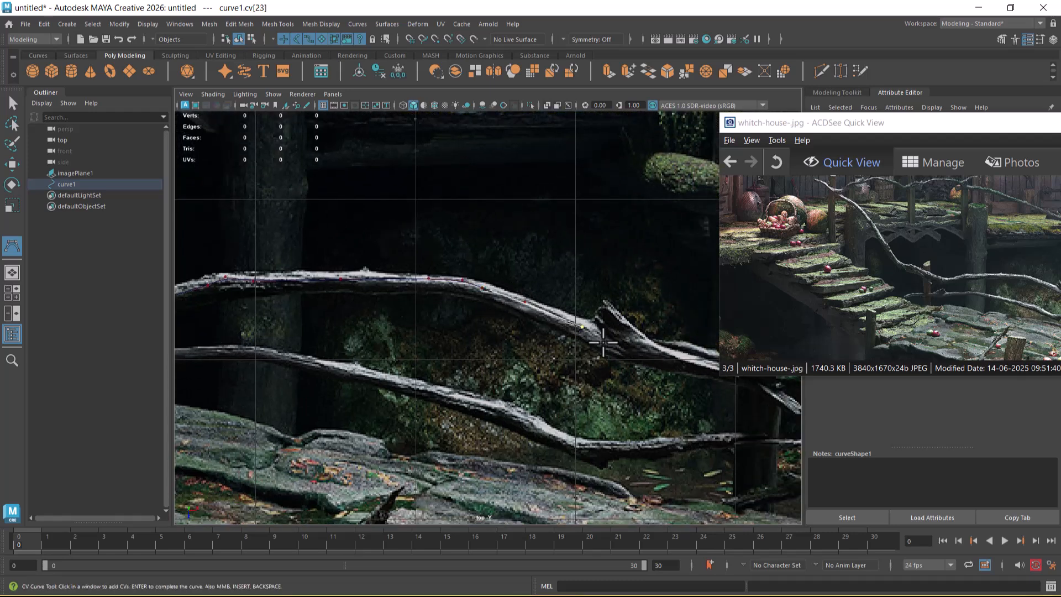
left_click(609, 344)
- Place the last curve points from the twig to the branch's lower end at the far post, and finish the curve
middle_click_drag(590, 272, 518, 281, "alt")
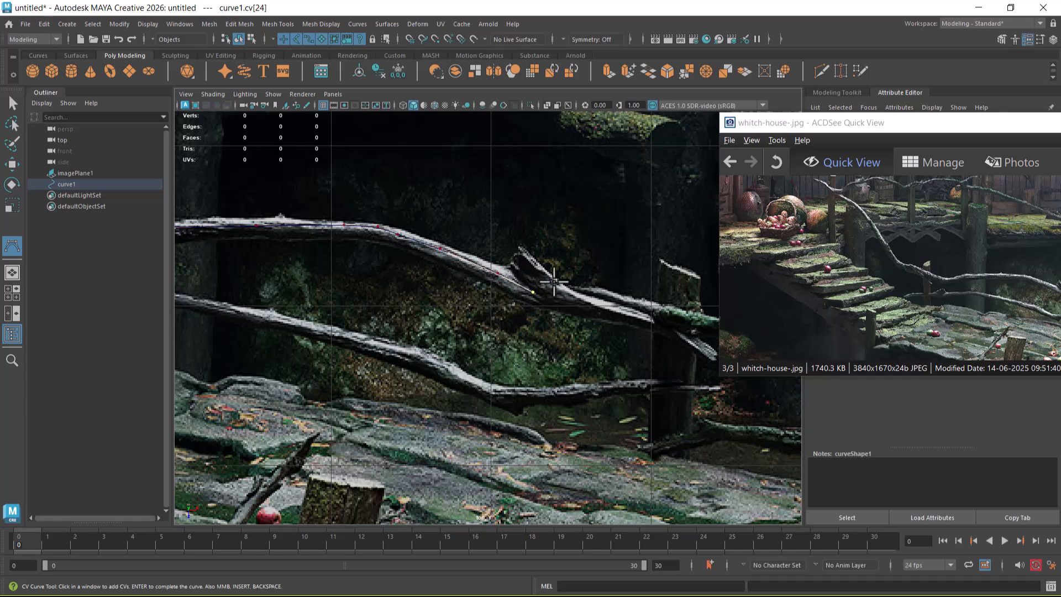
left_click(568, 295)
left_click(624, 314)
left_click(661, 329)
left_click(701, 346)
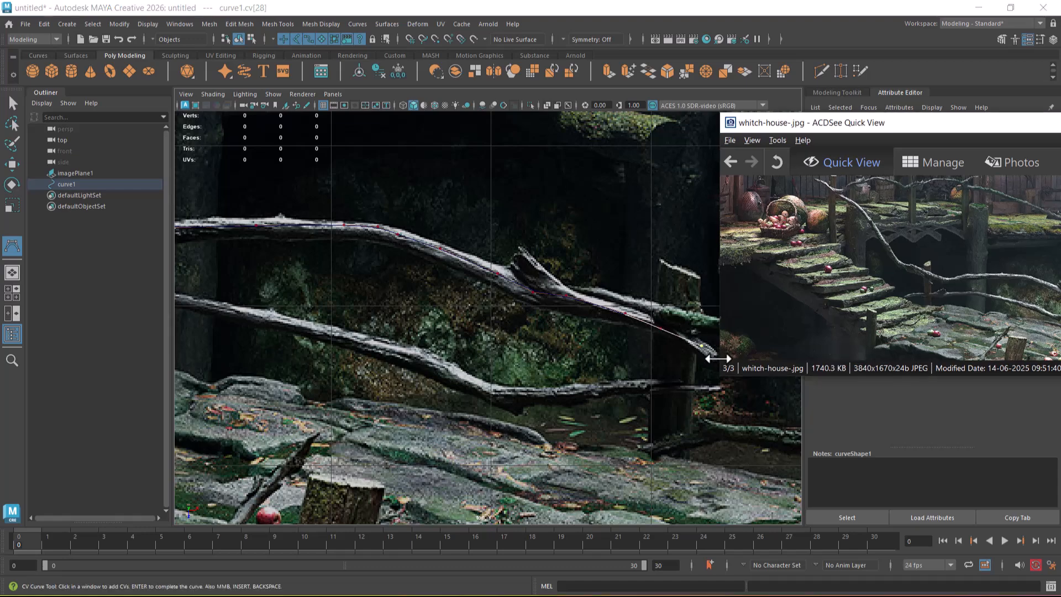
left_click_drag(719, 359, 716, 358)
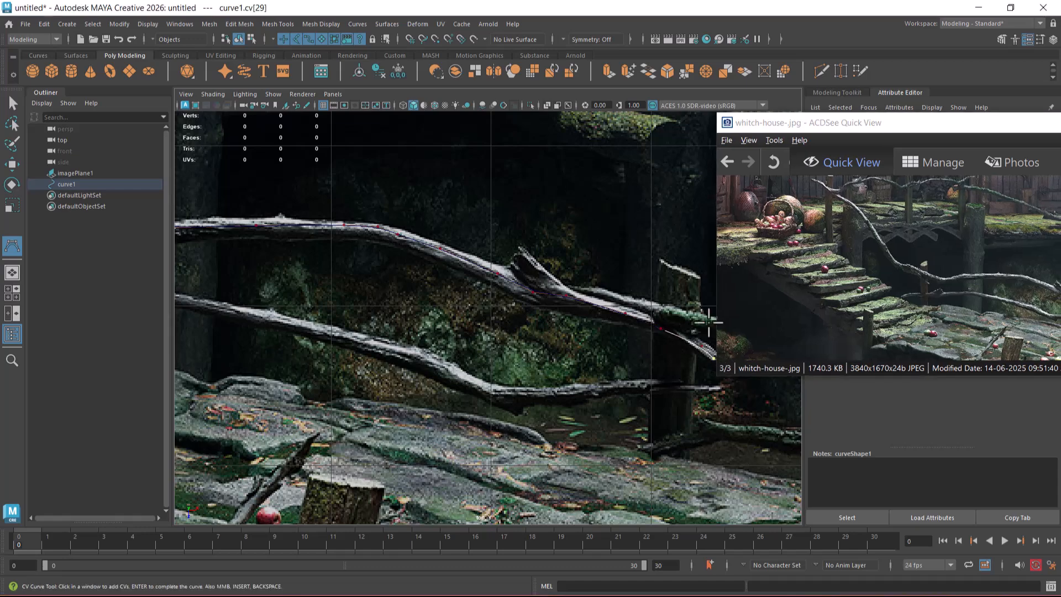
key("q")
- Create a NURBS circle as the profile for the branch
right_click_drag(475, 354, 367, 277, "alt")
middle_click_drag(367, 277, 466, 301, "alt")
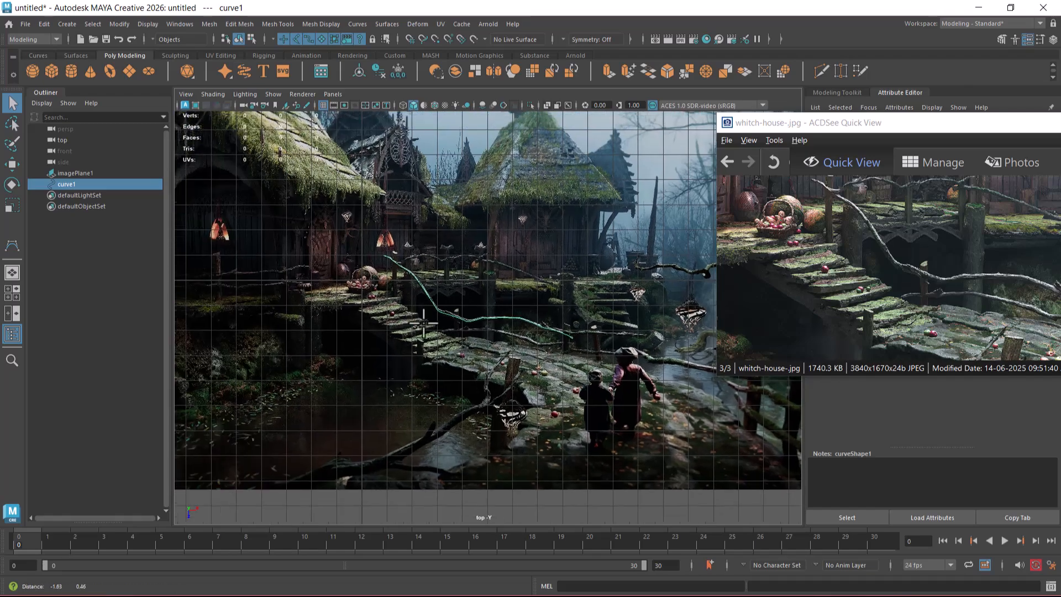
right_click_drag(467, 300, 564, 386, "alt")
middle_click_drag(564, 386, 369, 335, "alt")
right_click_drag(522, 315, 431, 316, "alt")
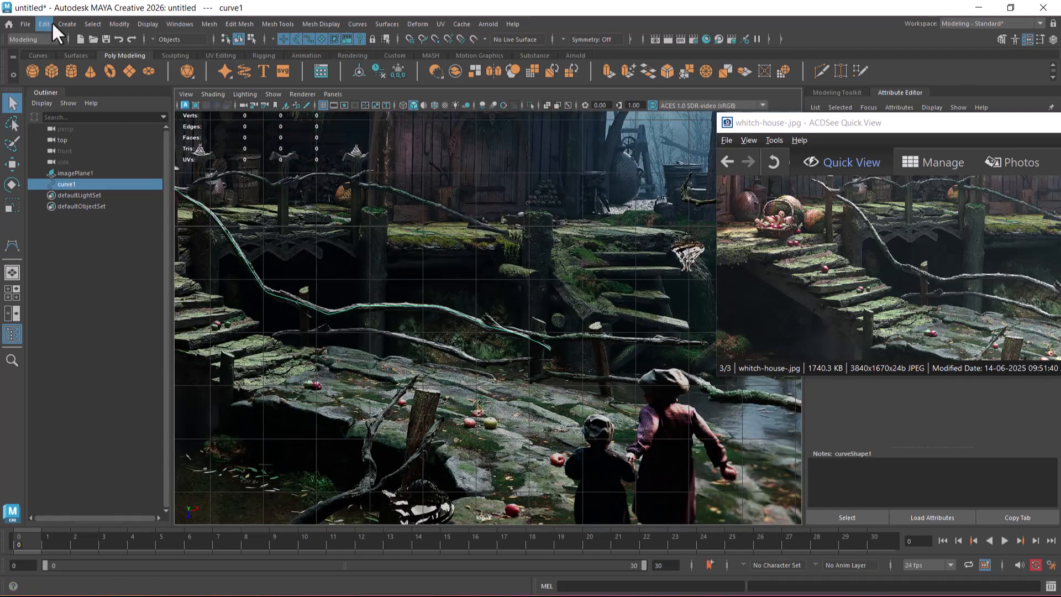
left_click(61, 24)
mouse_move(167, 57)
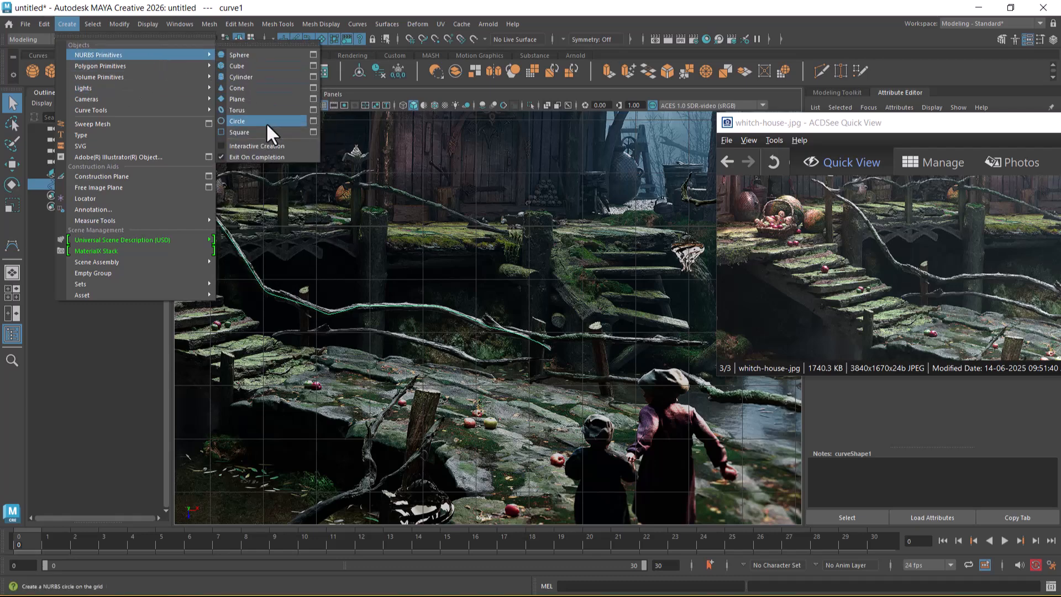
left_click(260, 132)
left_click_drag(616, 393, 638, 438, "alt")
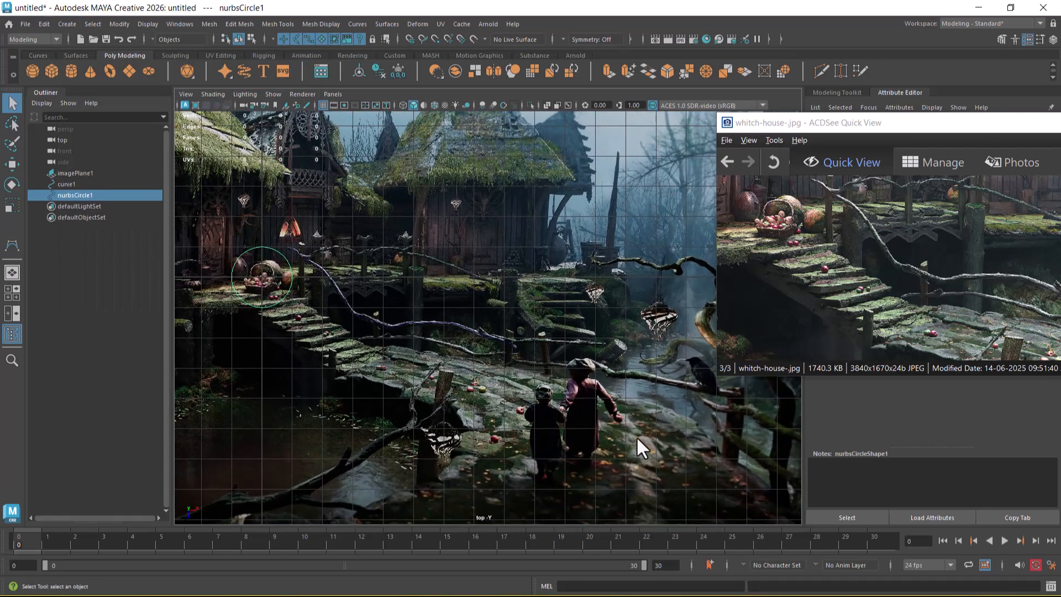
- Scale the NURBS circle down uniformly in the perspective view
key("w")
key("space")
key("f")
scroll(544, 370, "up", 5)
left_click_drag(555, 407, 629, 365, "alt")
scroll(605, 383, "up", 3)
scroll(627, 362, "up", 4)
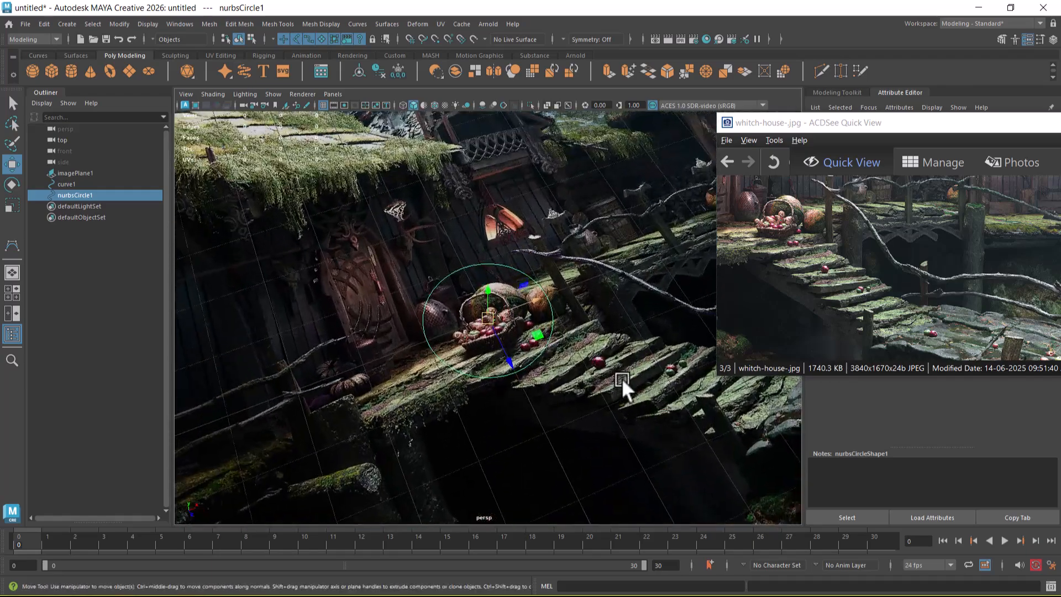
key("r")
left_click_drag(482, 319, 411, 386)
- Move the NURBS circle in the top view onto the branch just below the first post
key("space")
left_click_drag(510, 356, 448, 355)
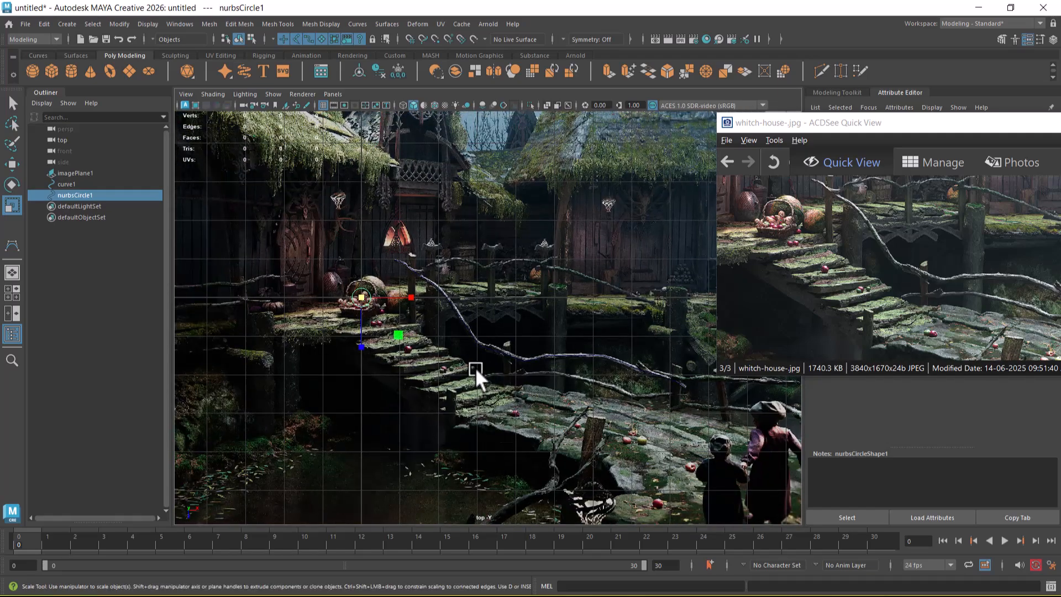
scroll(475, 367, "up", 5)
left_click_drag(343, 304, 479, 238)
key("w")
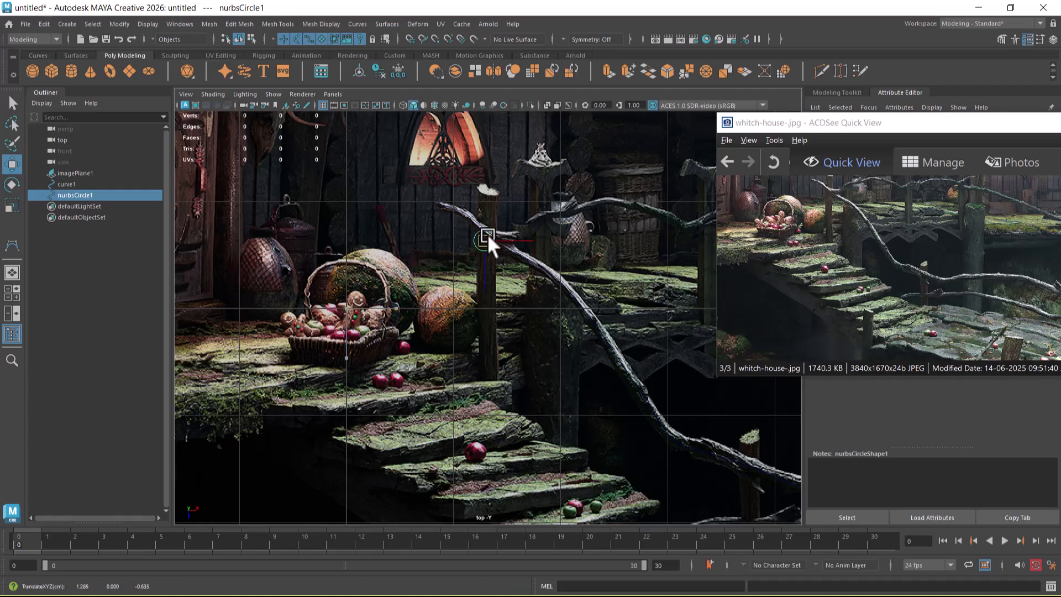
scroll(532, 258, "up", 8)
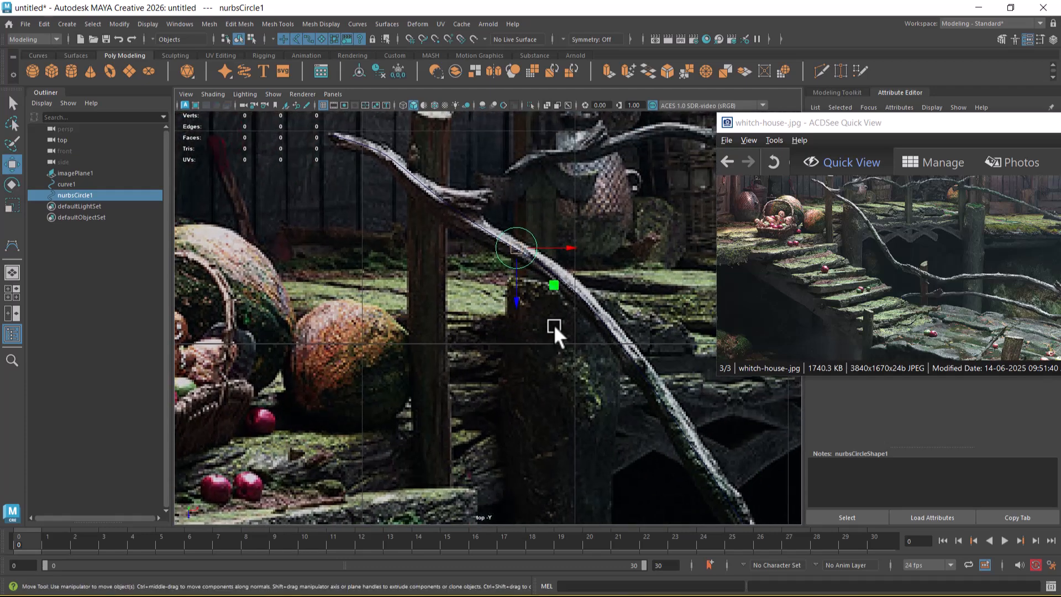
- Scale the NURBS circle down further to approximate the branch's thickness
key("r")
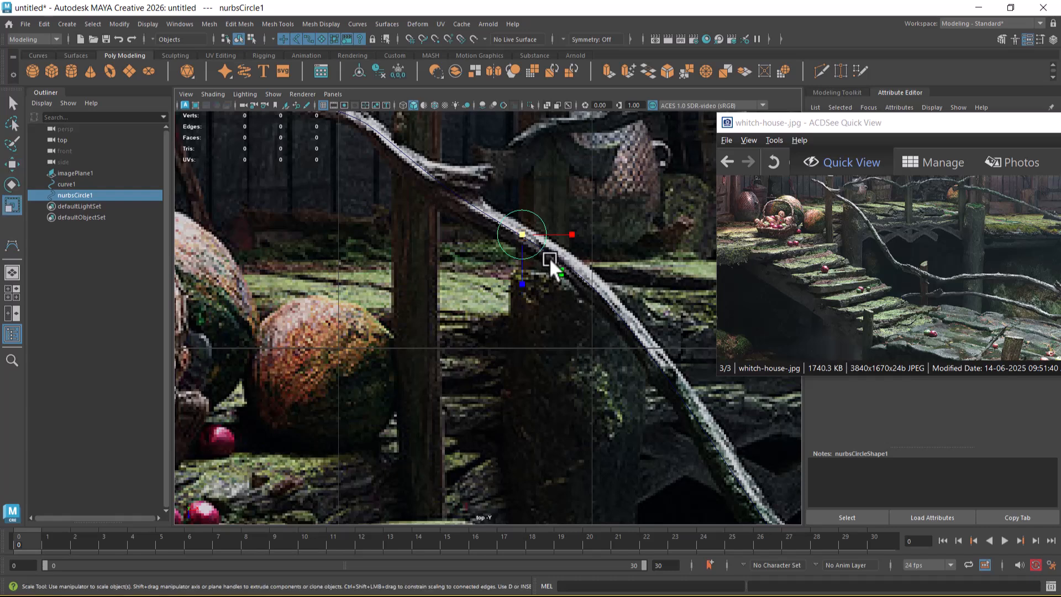
left_click_drag(526, 238, 502, 241)
key("w")
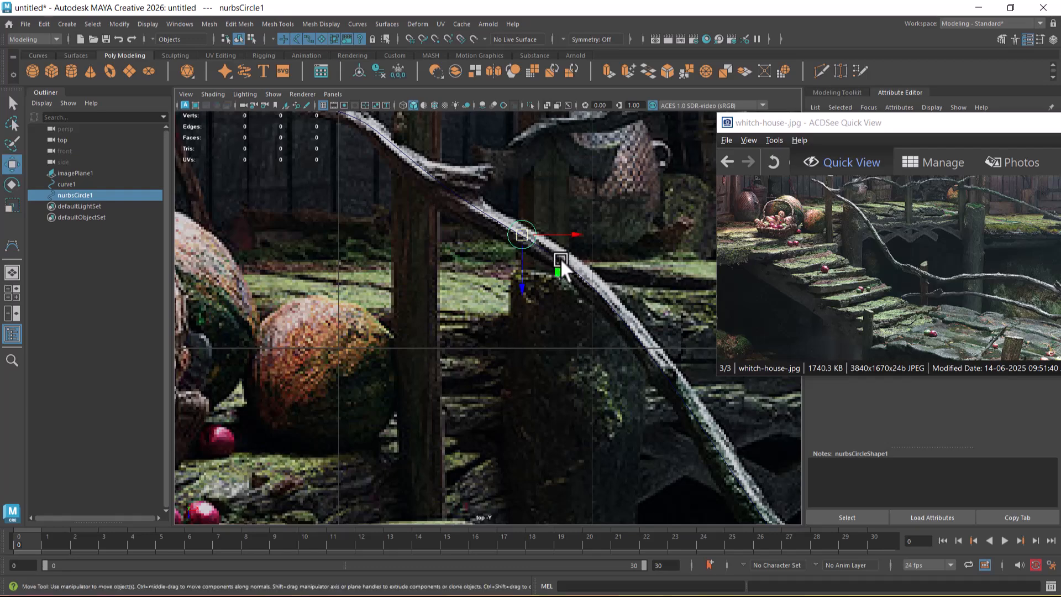
scroll(559, 257, "down", 3)
scroll(544, 266, "up", 2)
- Rotate the NURBS circle about -33.6 degrees around Z, and clear the reference image window from the screen
key("e")
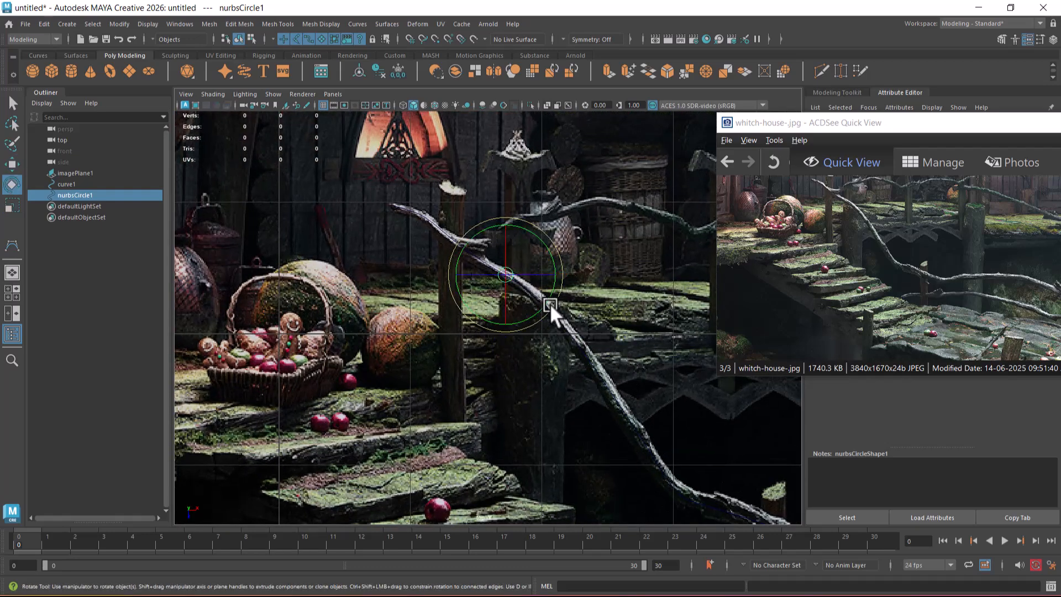
left_click_drag(529, 270, 550, 274)
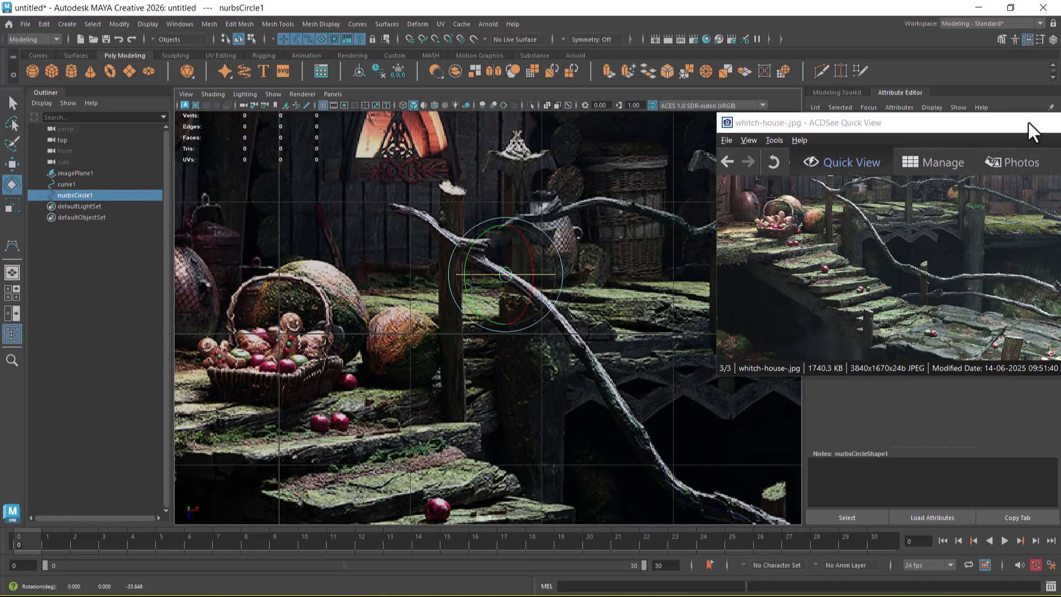
left_click_drag(1029, 121, 946, 144)
left_click(1049, 142)
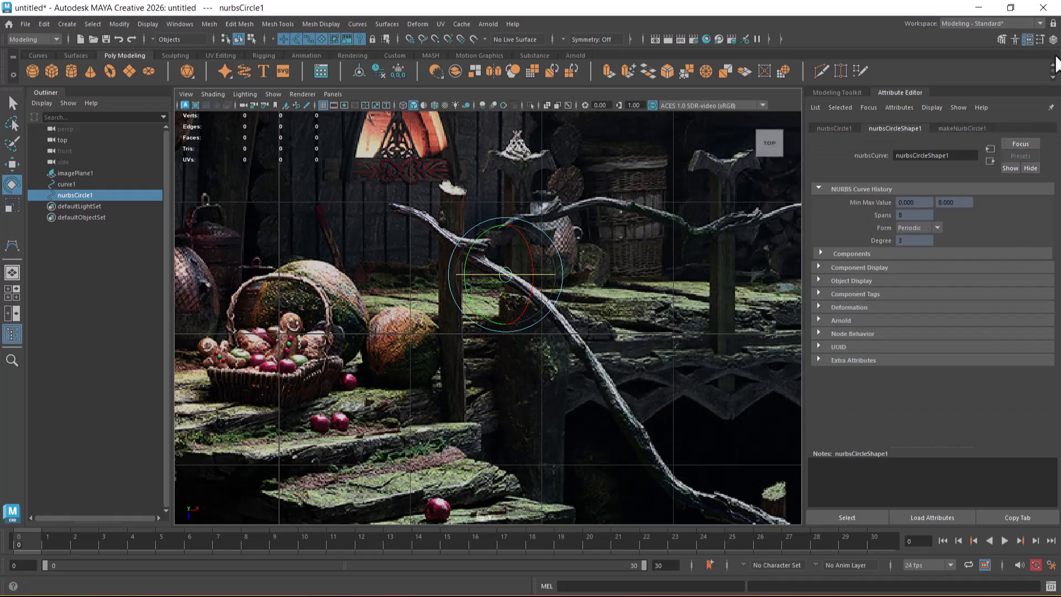
- Set the NURBS circle's Rotate Z value to 90 degrees
left_click(1054, 39)
left_click(895, 209)
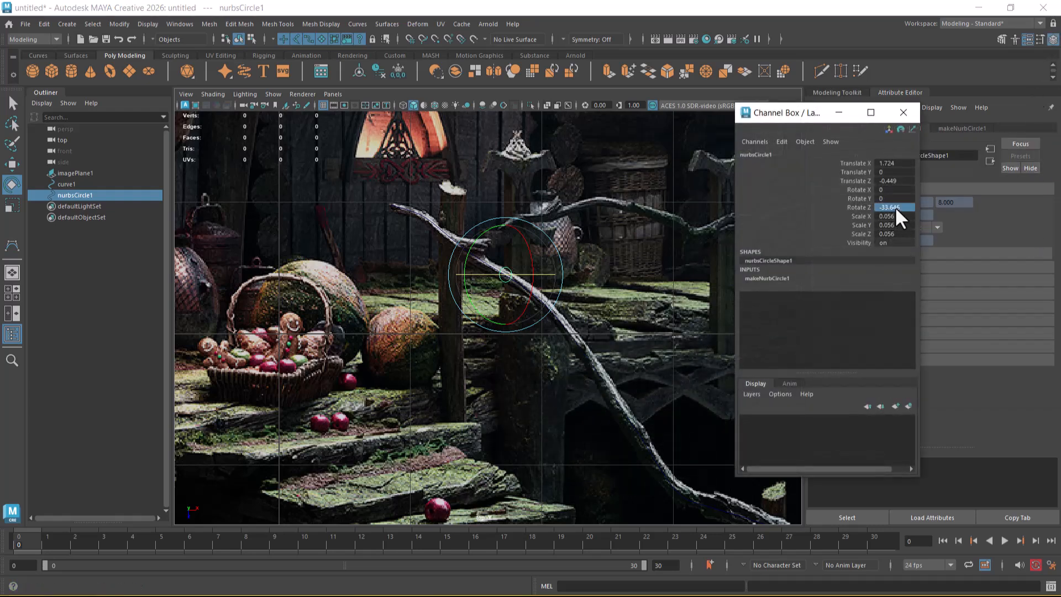
type("90")
key("Return")
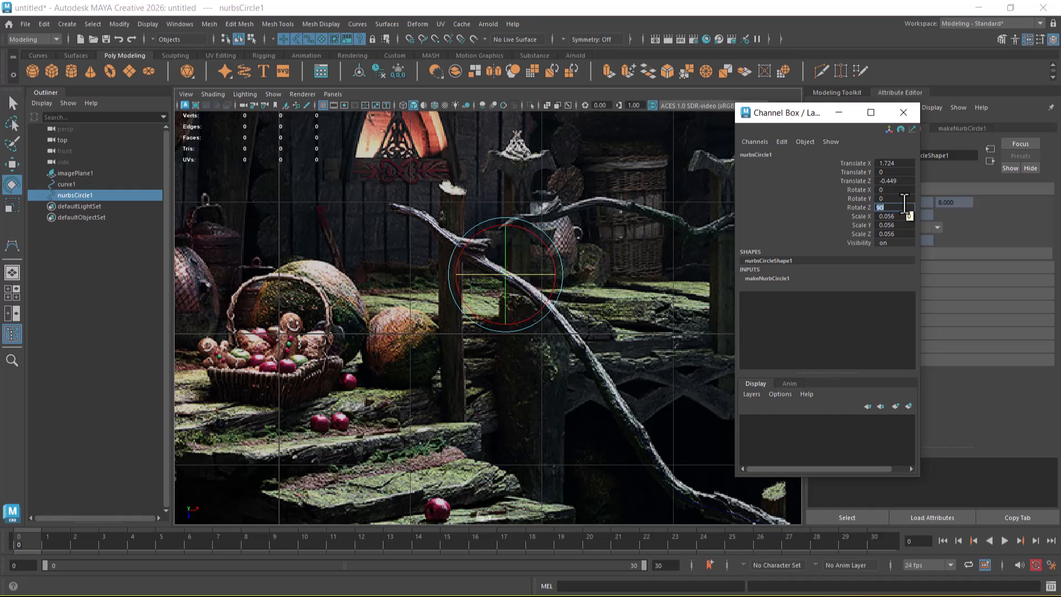
- Rotate the NURBS circle about -27.3 degrees around X so it stands across the branch
scroll(563, 304, "up", 3)
scroll(565, 307, "up", 2)
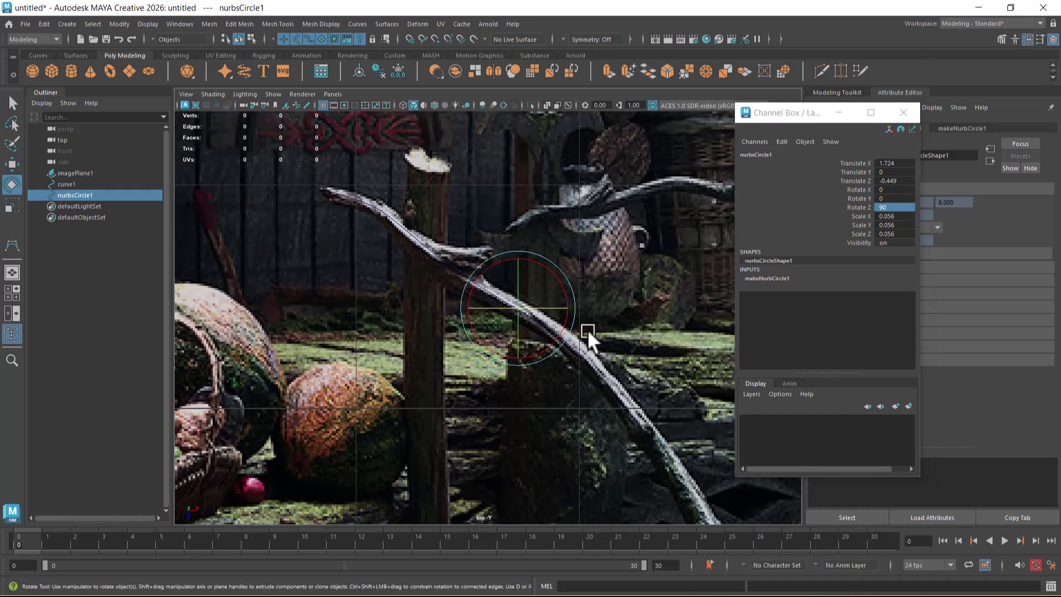
scroll(619, 334, "up", 1)
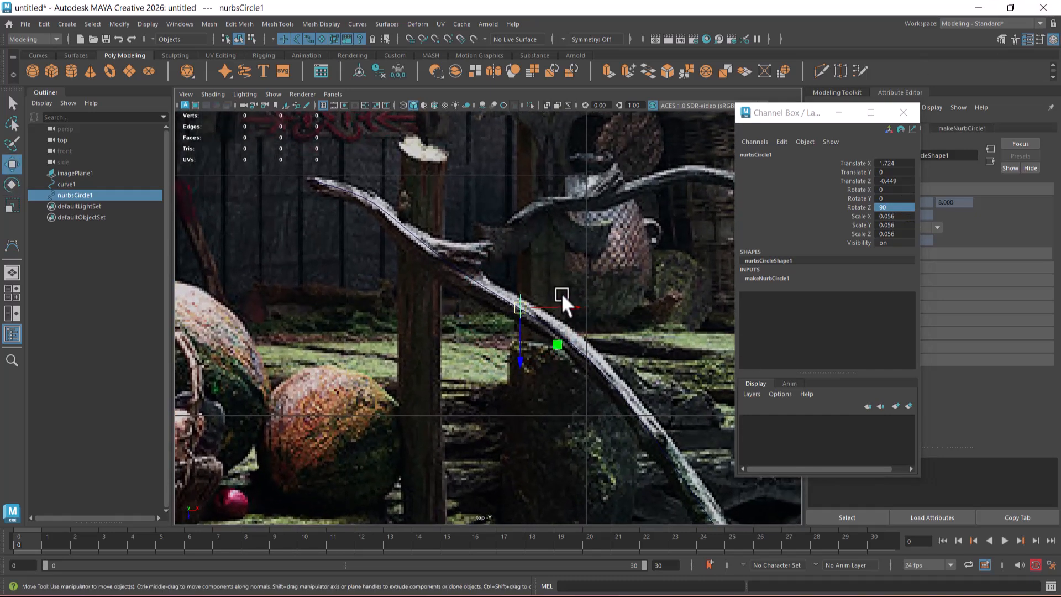
left_click_drag(560, 279, 580, 306)
key("w")
- Hide the reference image plane in the perspective view
key("space")
left_click_drag(589, 350, 582, 245)
left_click_drag(597, 381, 565, 341, "alt")
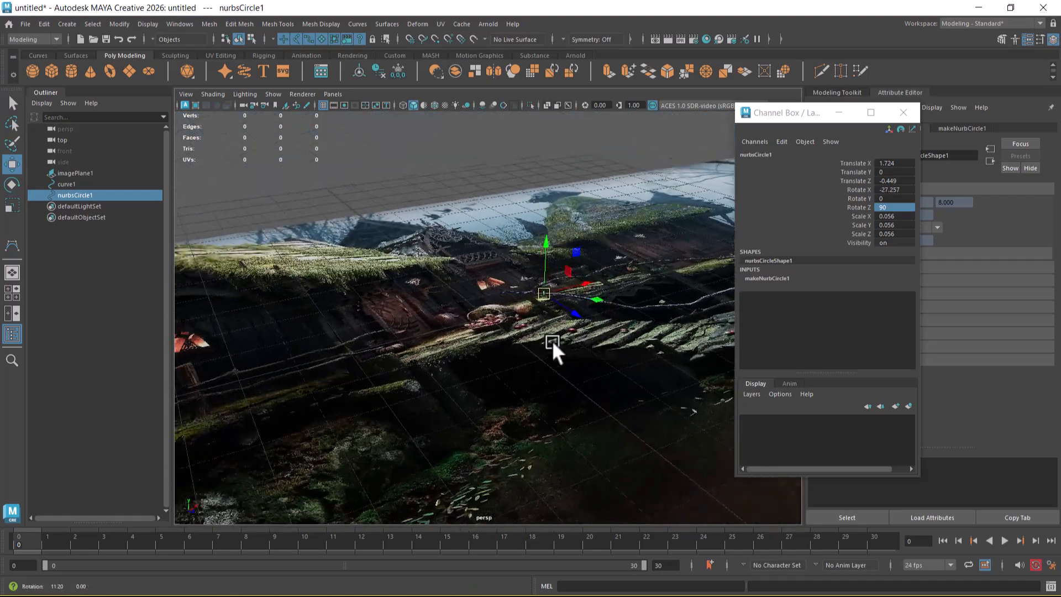
left_click(504, 353)
key("ctrl+h")
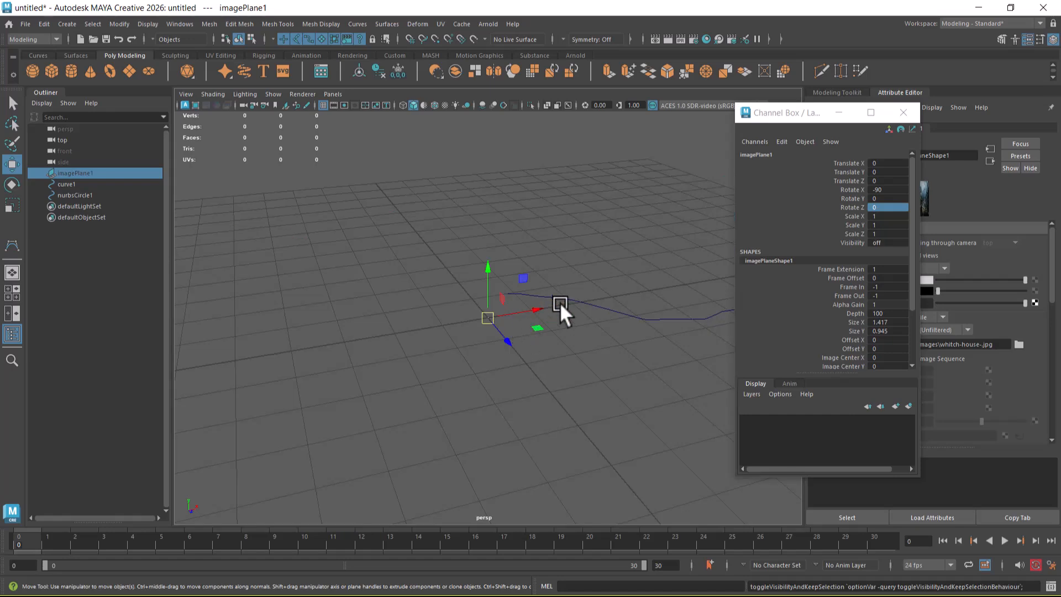
- Extrude the NURBS circle along the branch curve as a tube, using reset options with result position At path and pivot Component
left_click_drag(598, 359, 576, 439, "alt")
left_click(555, 327)
left_click_drag(605, 344, 555, 351, "alt")
left_click(510, 323, "shift")
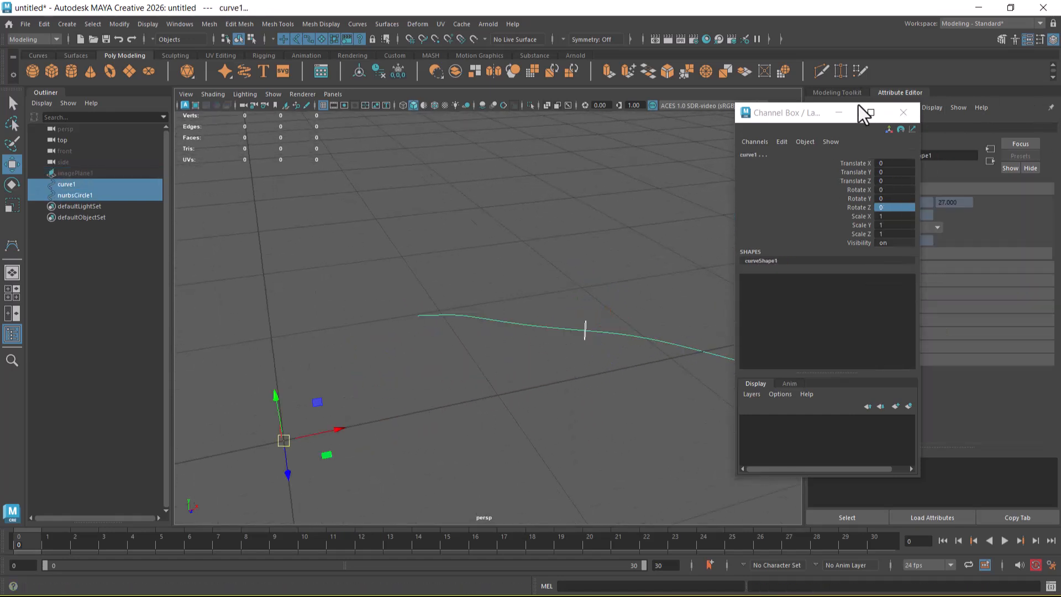
left_click(903, 112)
left_click(379, 22)
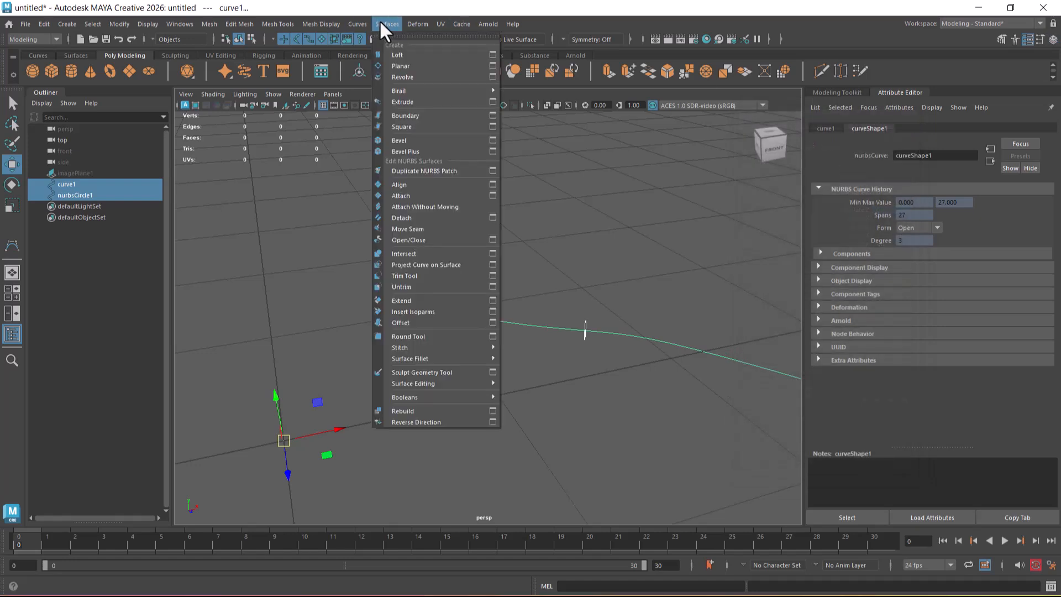
left_click(493, 102)
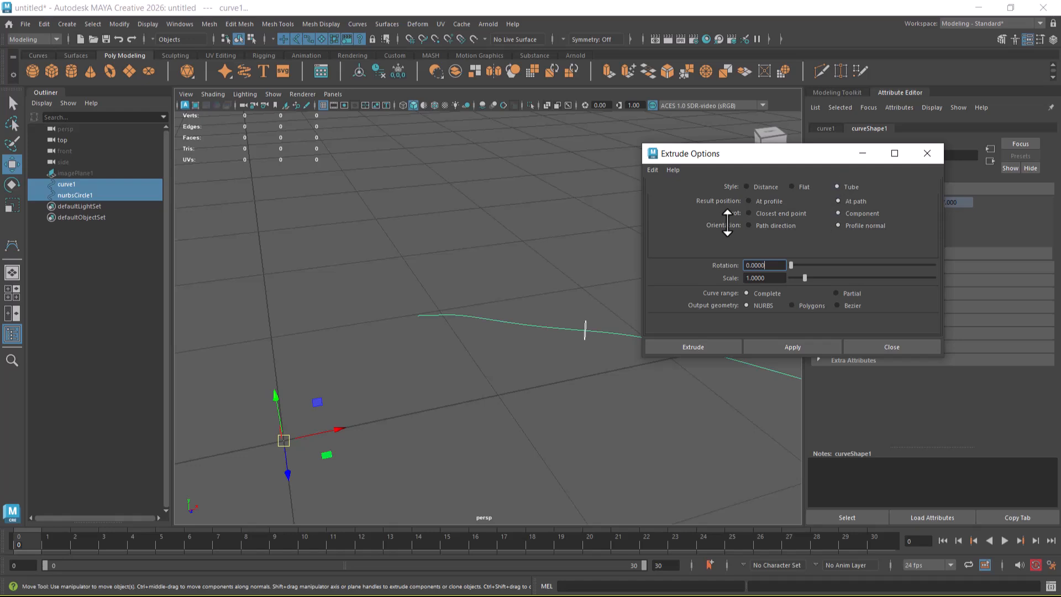
left_click(653, 170)
left_click(668, 193)
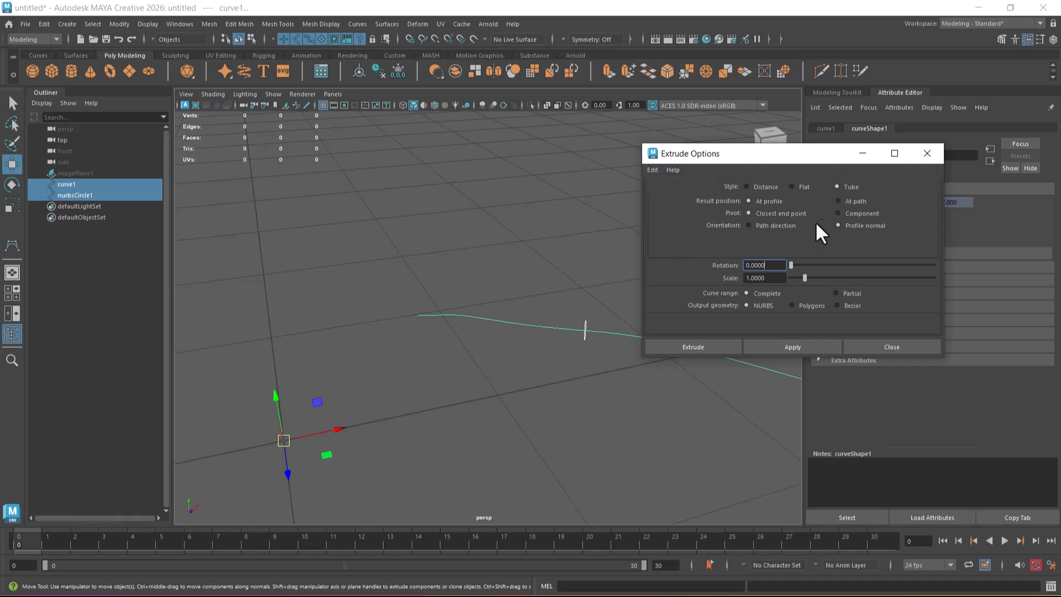
left_click(853, 203)
left_click(854, 214)
left_click(796, 347)
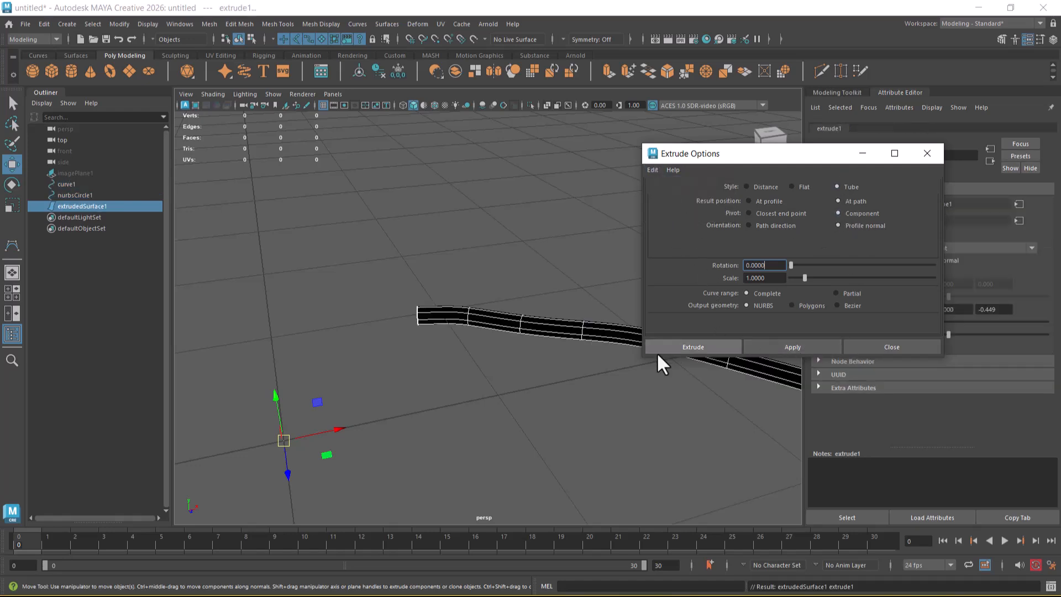
- Reverse the surface direction of the extruded branch
middle_click_drag(463, 363, 401, 320, "alt")
scroll(500, 357, "down", 5)
scroll(433, 354, "down", 4)
middle_click_drag(503, 357, 436, 351, "alt")
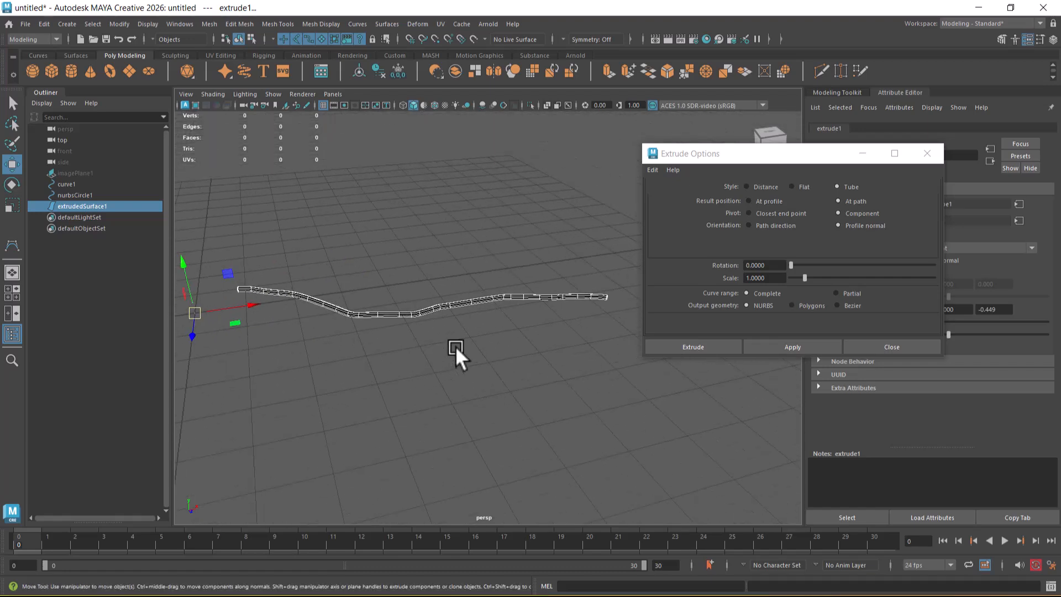
left_click(338, 305)
left_click(388, 24)
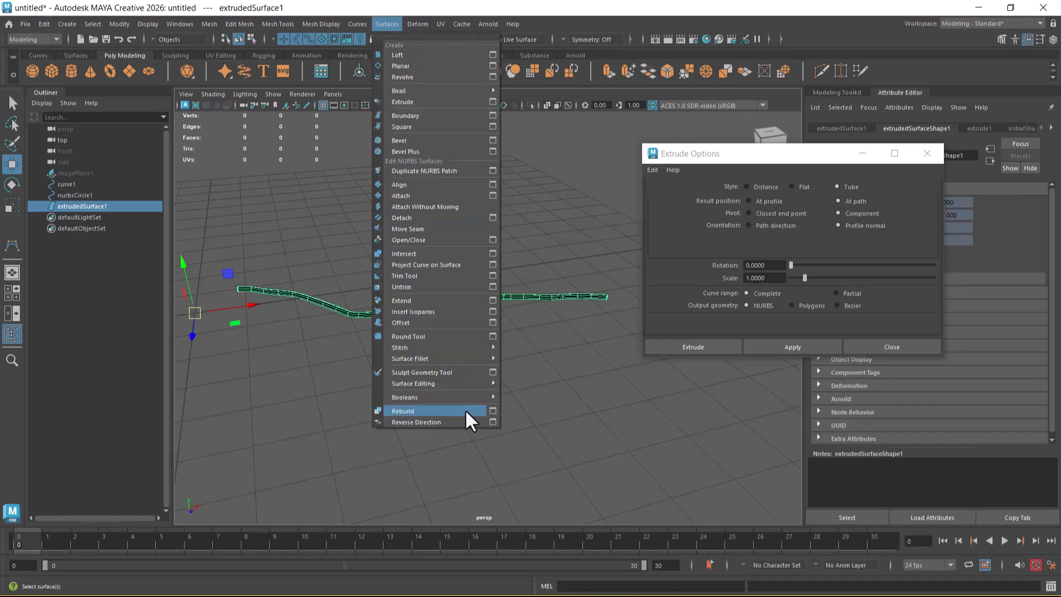
left_click(451, 419)
- Show the hidden reference image plane again and compare the branch surface with it in the top view in wireframe display
key("space")
left_click_drag(473, 344, 386, 347)
key("4")
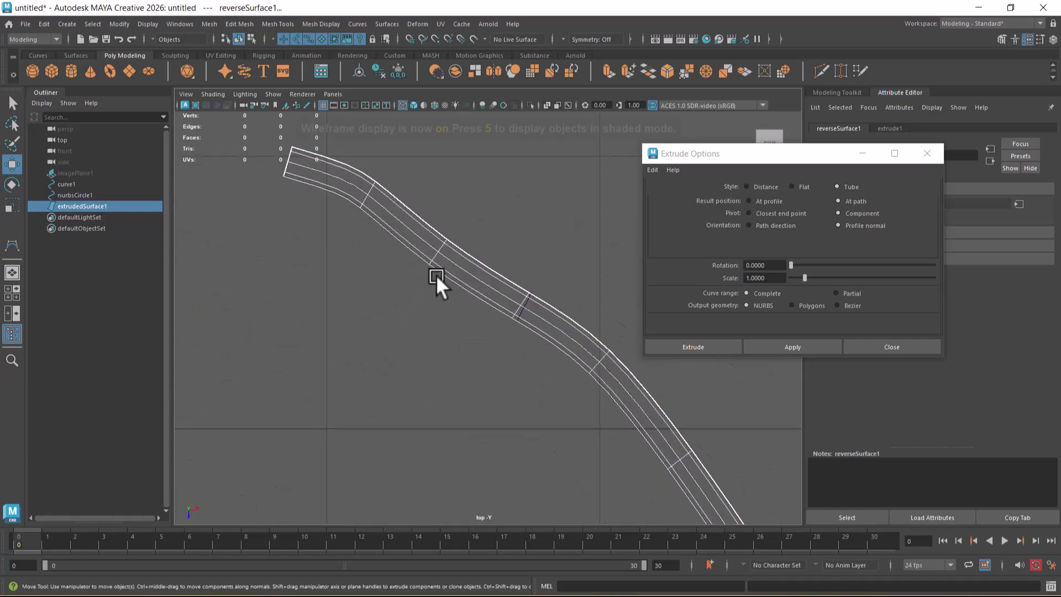
key("ctrl+shift+h")
middle_click_drag(381, 282, 440, 393, "alt")
scroll(426, 329, "up", 2)
scroll(425, 330, "up", 1)
middle_click_drag(366, 300, 380, 290, "alt")
scroll(382, 288, "up", 2)
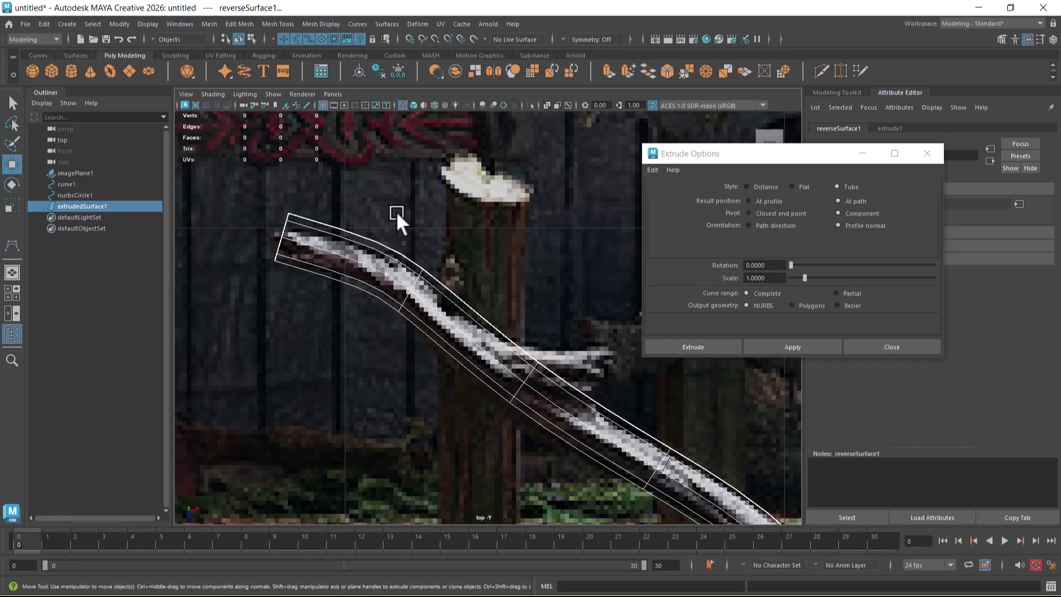
- Assign the image plane to a new display layer set to reference (R), and close the Channel Box and Extrude Options windows
right_click(391, 178)
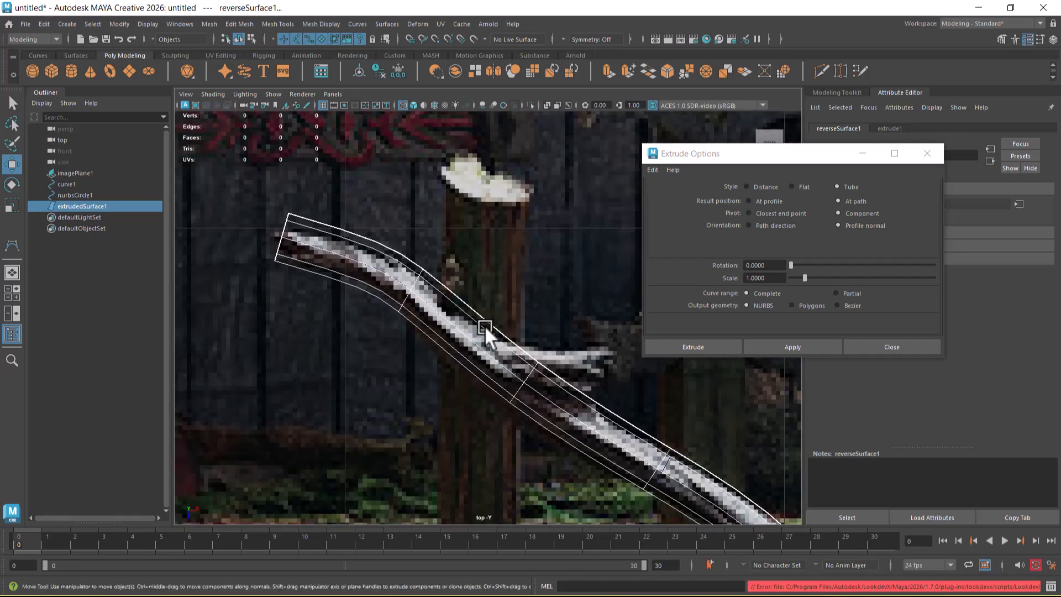
key("a")
left_click(439, 158)
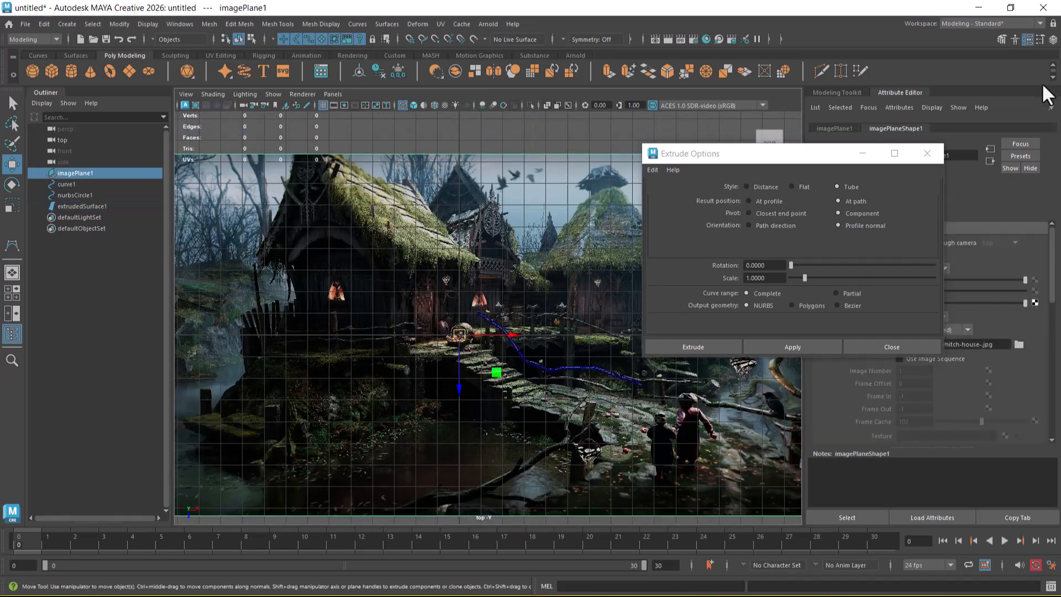
left_click(1052, 39)
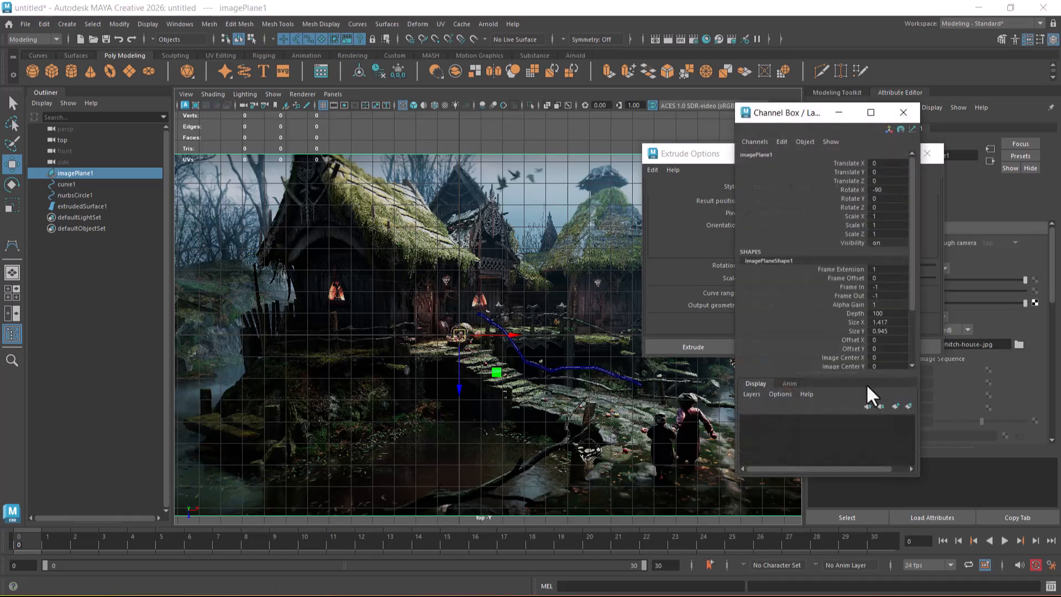
left_click(908, 407)
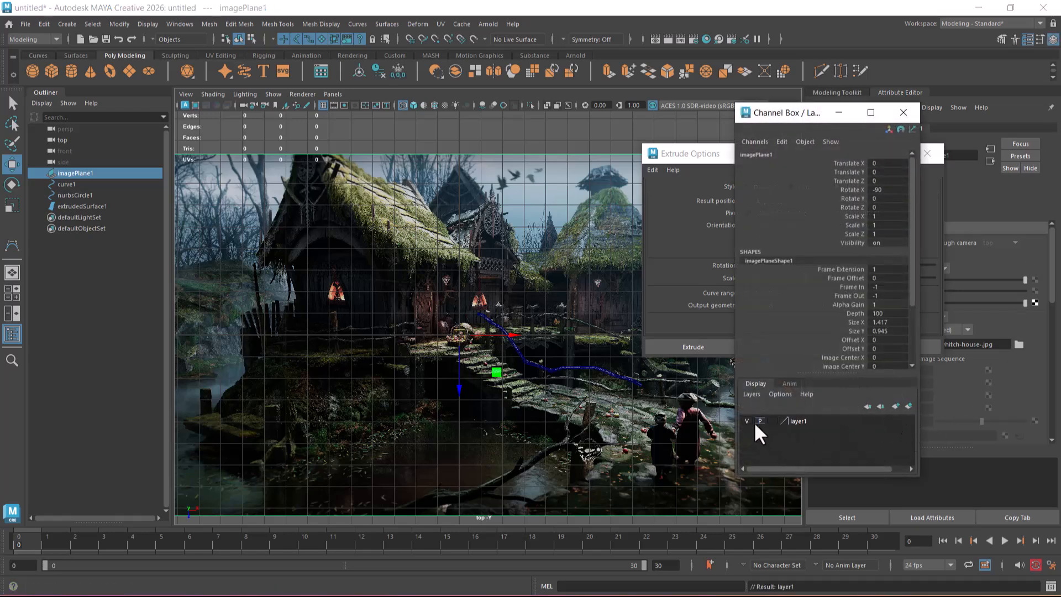
left_click(773, 421)
left_click(772, 421)
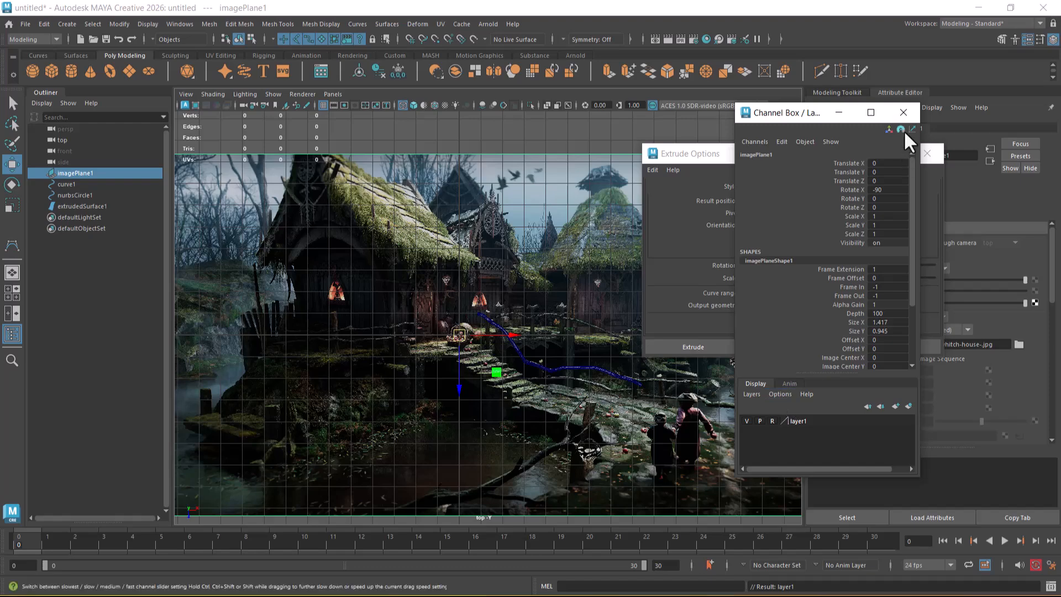
left_click(904, 112)
left_click(927, 154)
- Scale down the control vertices at the branch surface's upper end and position them over the branch tip in the image
scroll(504, 336, "up", 1)
scroll(658, 439, "up", 5)
scroll(549, 422, "up", 3)
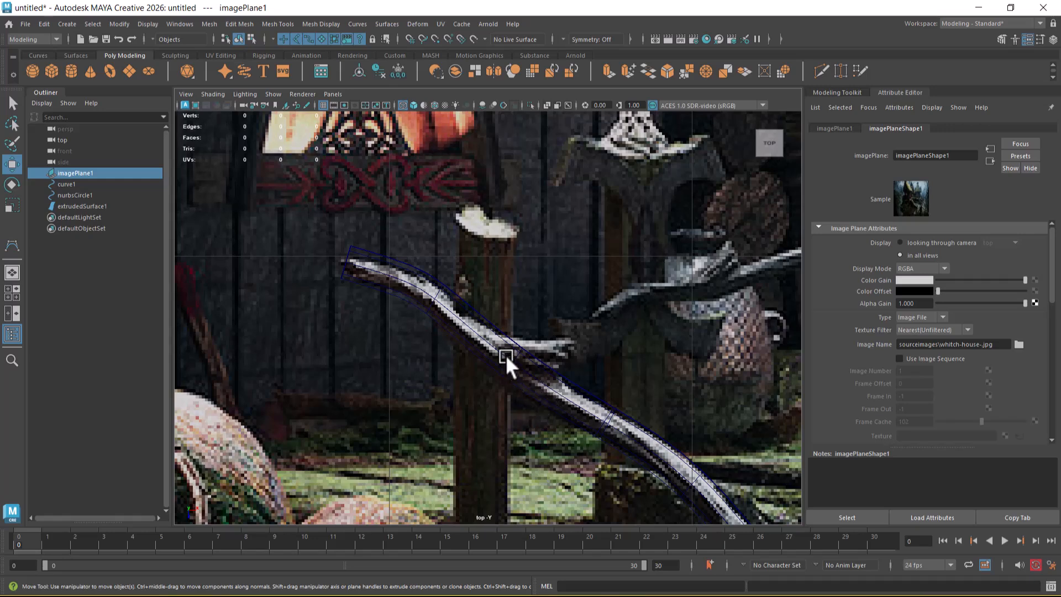
scroll(509, 361, "up", 1)
scroll(437, 343, "up", 2)
left_click(494, 261)
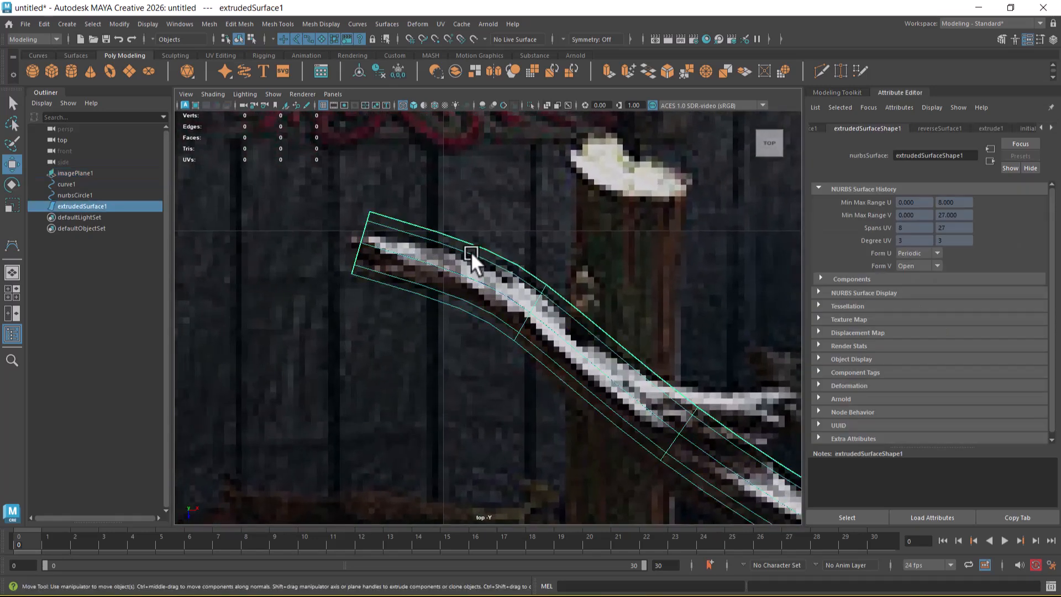
right_click_drag(433, 172, 295, 160)
left_click_drag(302, 152, 391, 325)
key("r")
mouse_move(361, 244)
left_mouse_down()
mouse_move(338, 273)
mouse_move(357, 254)
left_mouse_up()
key("w")
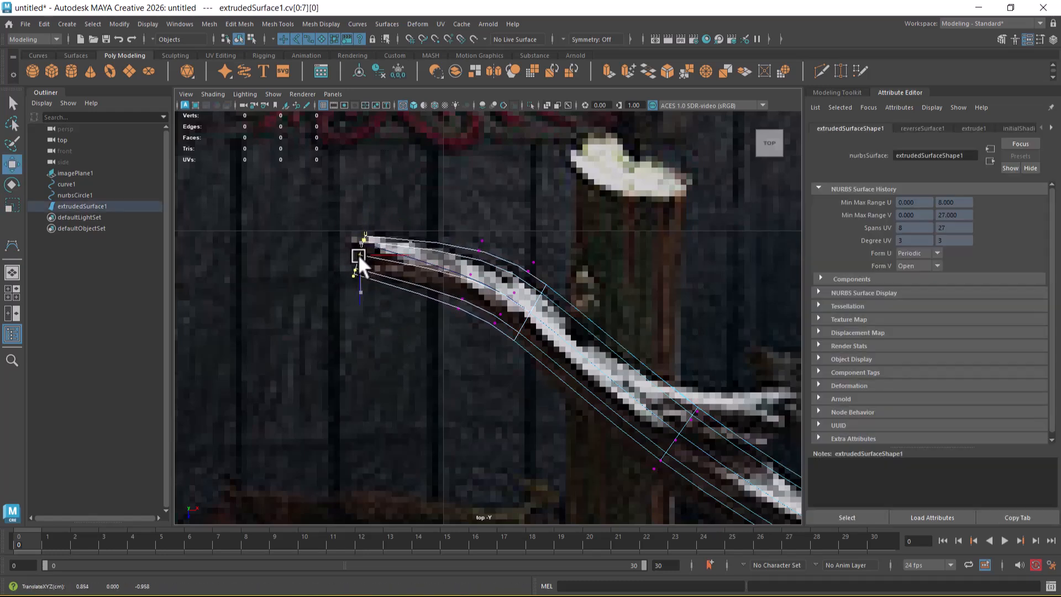
- Switch the branch surface to hull editing and scale down the second and third hull rings to the branch's thickness
right_click(524, 306)
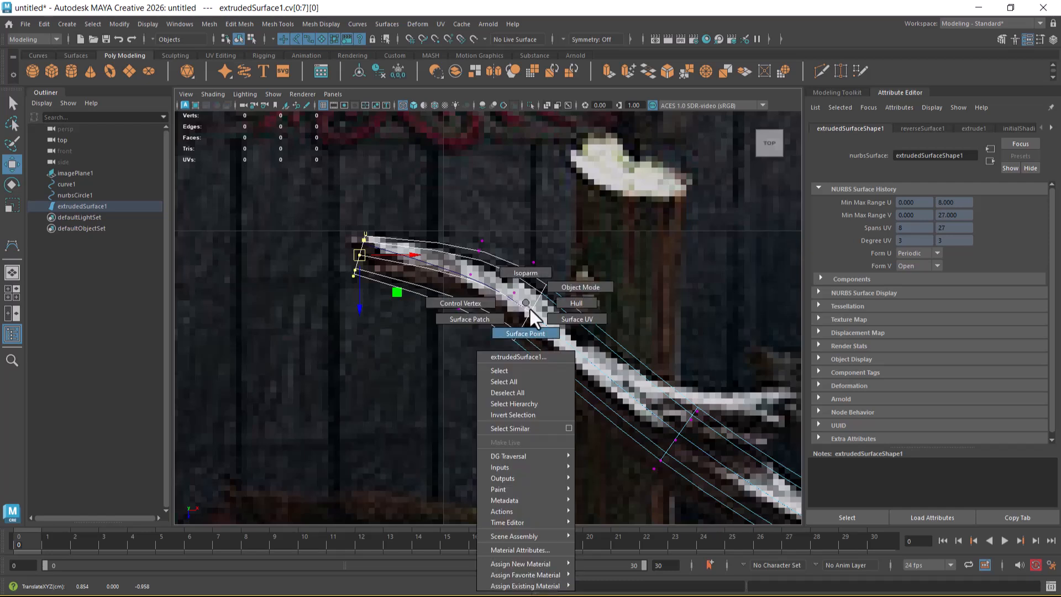
left_click(569, 303)
left_click(479, 269)
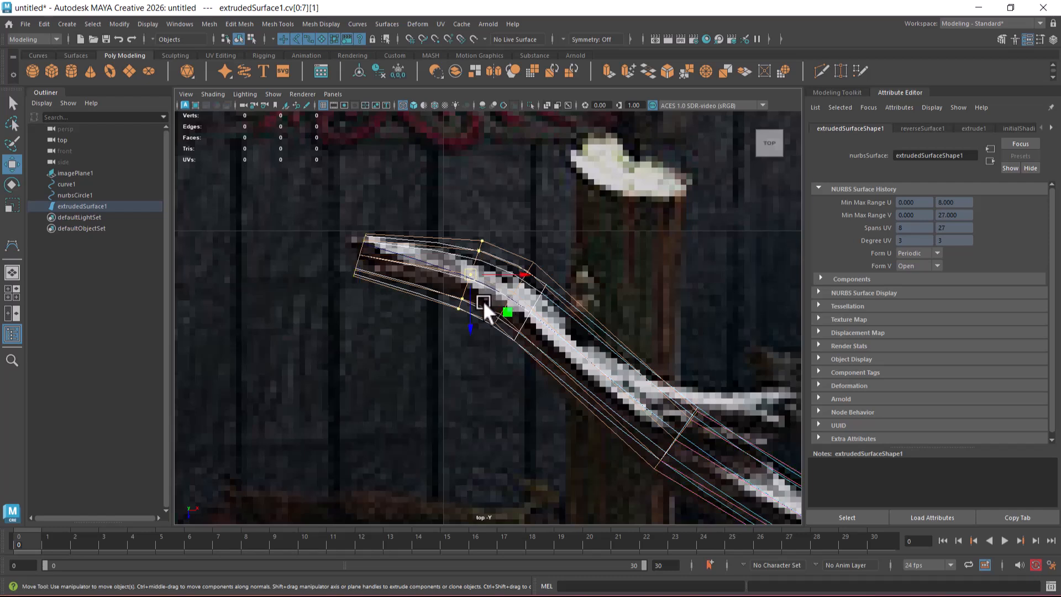
key("r")
left_click_drag(470, 274, 450, 300)
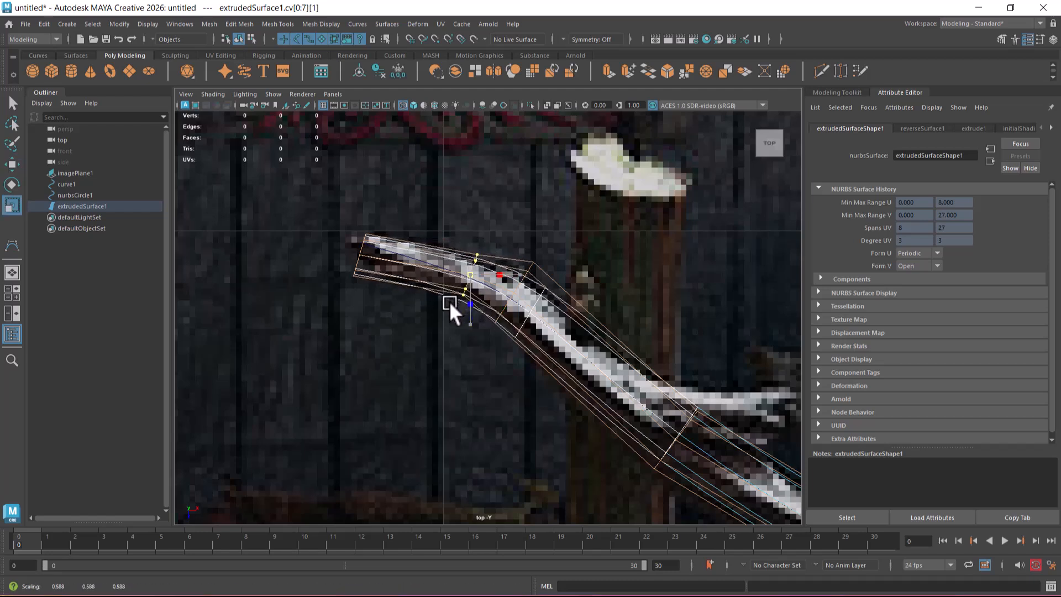
left_click(515, 291)
left_click_drag(518, 295, 490, 321)
- Scale down the fourth hull ring, where the branch crosses the first post
middle_click_drag(616, 391, 510, 310, "alt")
scroll(510, 310, "down", 10)
scroll(586, 392, "up", 9)
left_click(558, 358)
left_click(559, 354)
left_click_drag(559, 354, 537, 354)
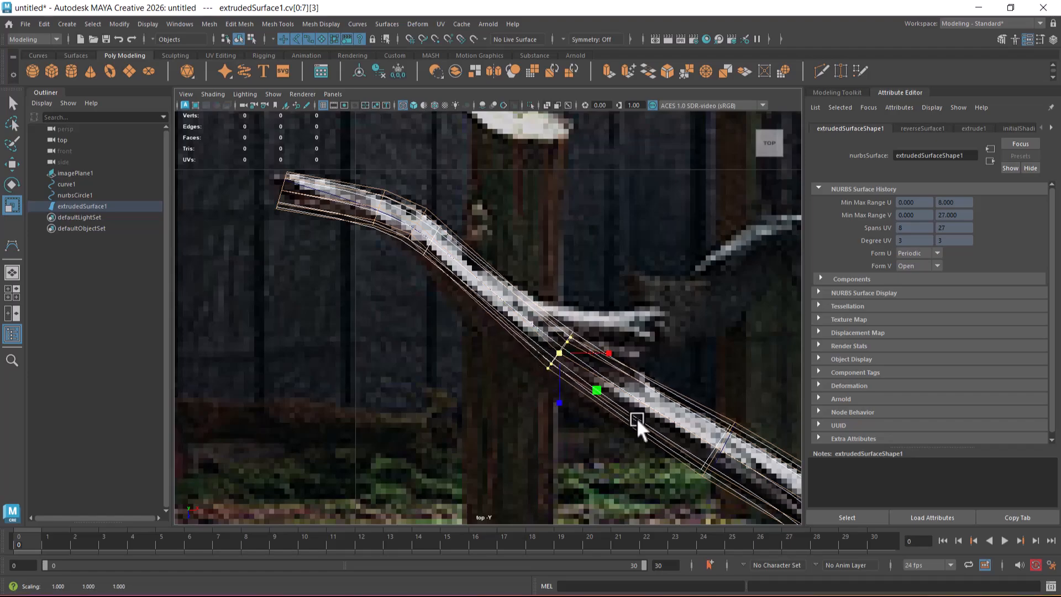
- Scale down the fifth and sixth hull rings to match the branch's thickness just past the first post
scroll(495, 306, "down", 8)
scroll(492, 292, "up", 10)
scroll(473, 311, "up", 10)
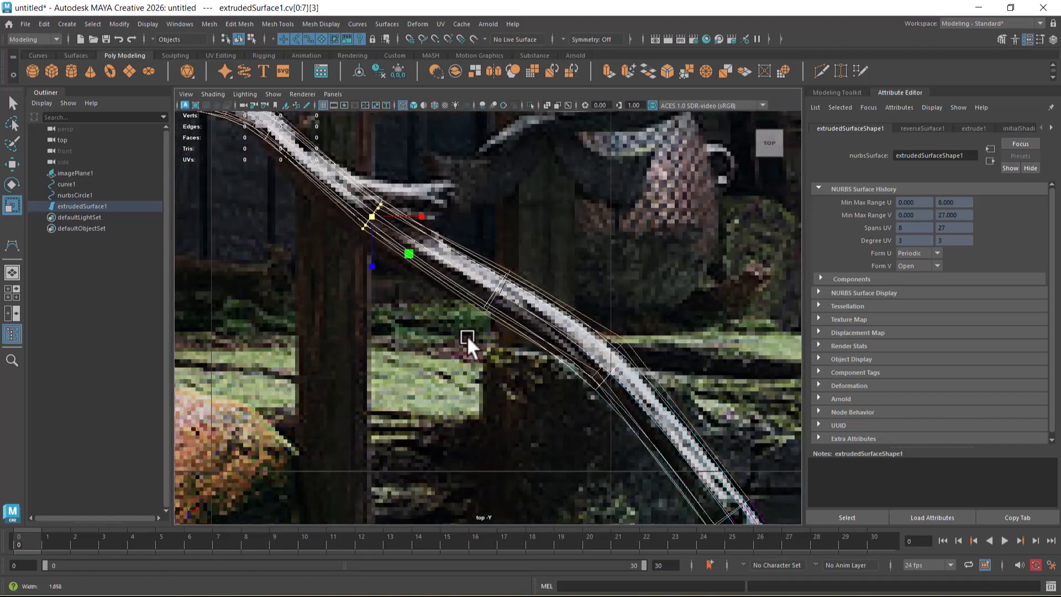
left_click(510, 269)
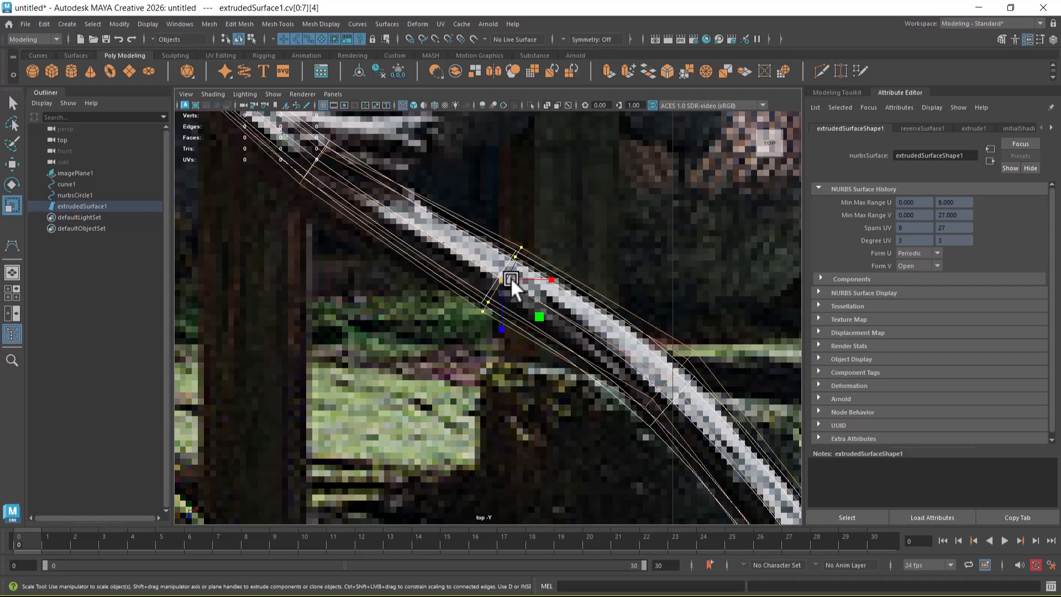
left_click_drag(513, 288, 489, 286)
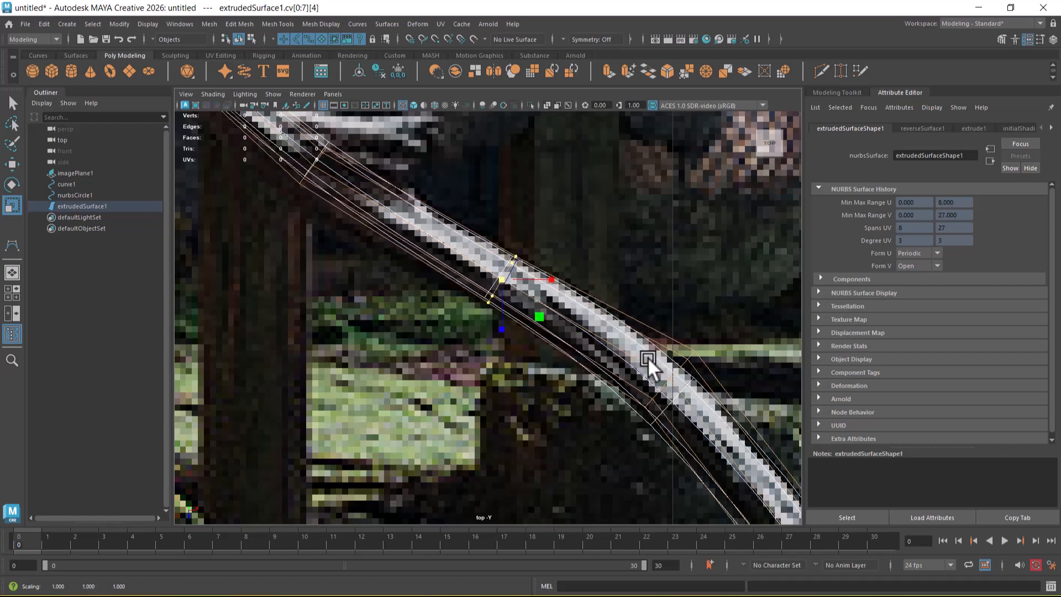
left_click(680, 364)
mouse_move(670, 385)
left_mouse_down()
mouse_move(649, 386)
mouse_move(659, 384)
left_mouse_up()
- Adjust the scale of the eighth hull ring to fit the branch in front of the arches
key("w")
right_click_drag(663, 412, 606, 349, "alt")
middle_click_drag(606, 348, 572, 270, "alt")
right_click_drag(572, 270, 449, 231, "alt")
middle_click_drag(449, 231, 465, 282, "alt")
right_click_drag(465, 281, 631, 349, "alt")
left_click(608, 293)
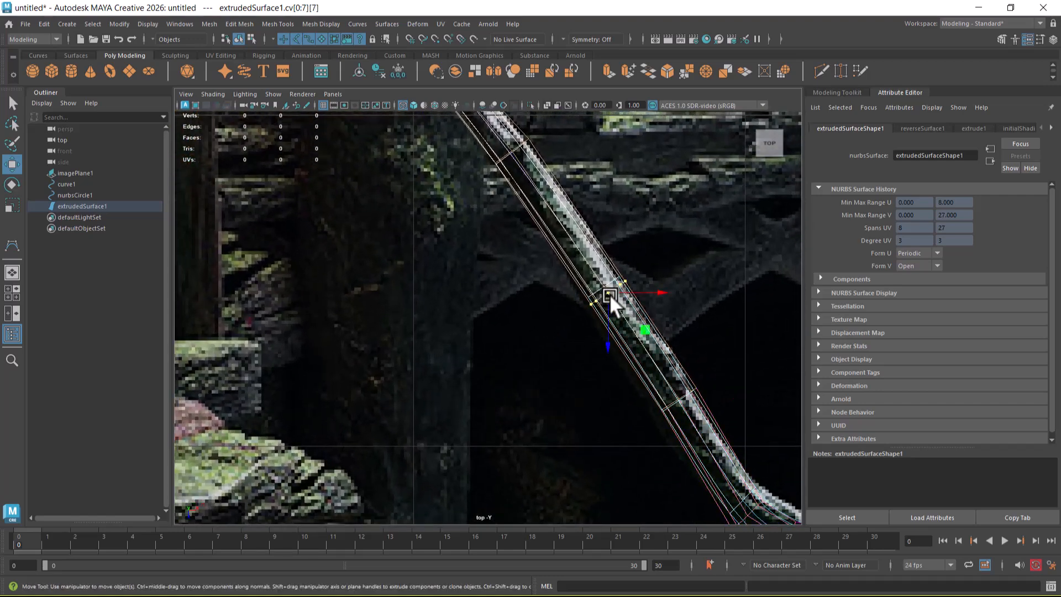
key("r")
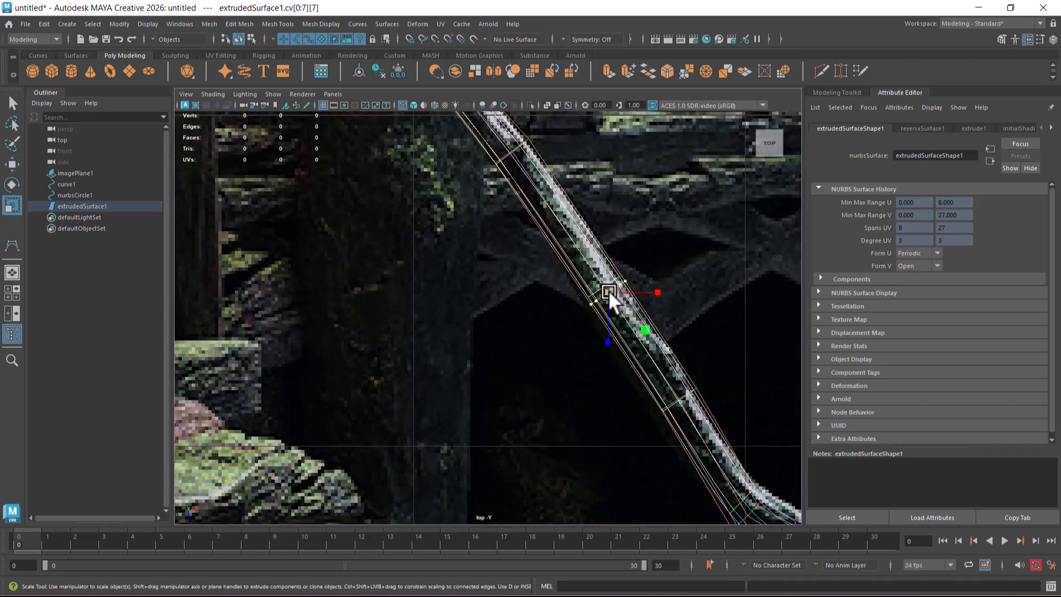
left_click_drag(609, 290, 608, 290)
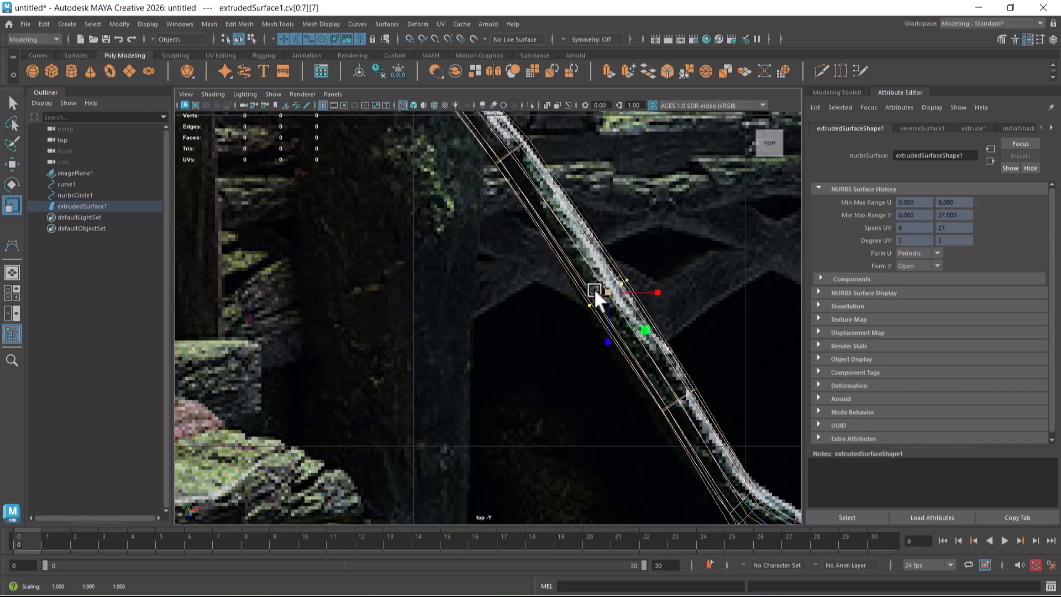
key("super")
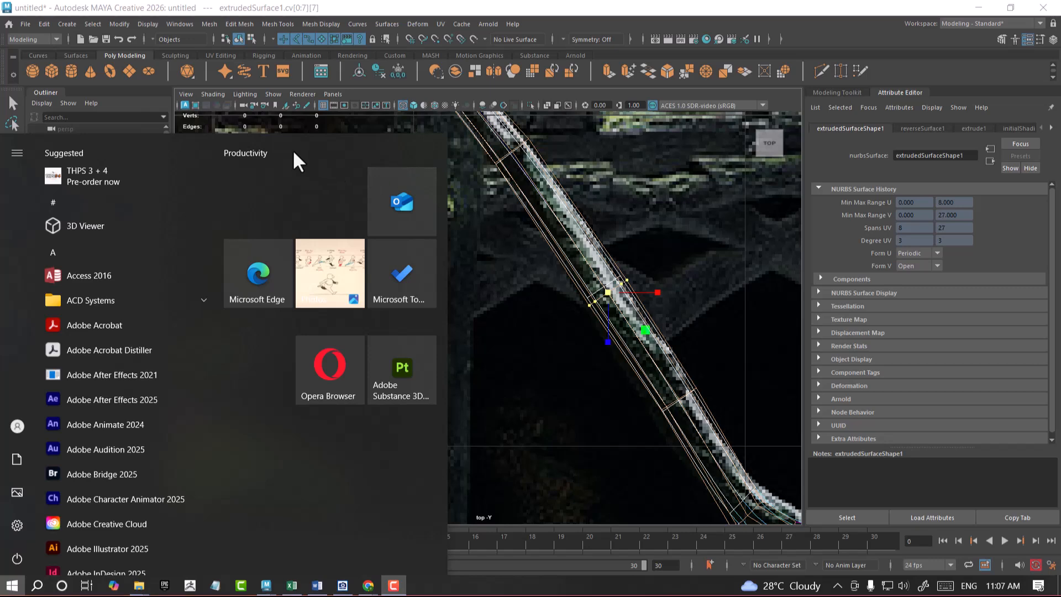
left_click(624, 392)
left_click_drag(609, 288, 609, 288)
- Adjust the scale of the ninth hull ring, just above the branch's lower bend
left_click(692, 400)
left_click_drag(686, 403, 688, 401)
scroll(625, 429, "down", 5)
key("w")
scroll(619, 364, "up", 6)
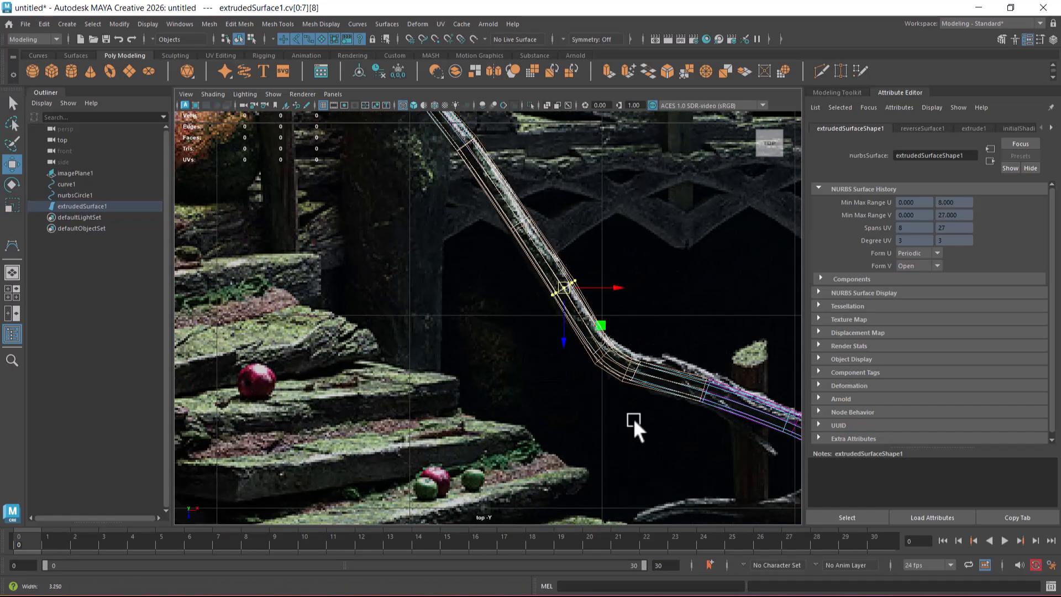
- Nudge the ninth hull ring and scale up the tenth ring where the branch enters its lower bend
scroll(514, 324, "up", 1)
left_click_drag(551, 307, 547, 307)
left_click(615, 418)
scroll(644, 462, "up", 1)
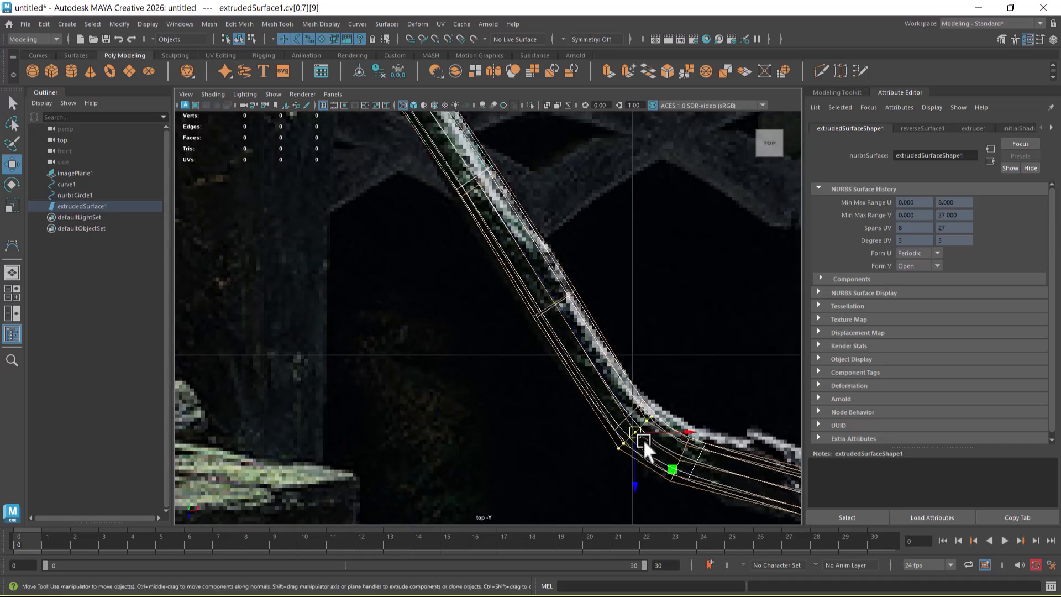
key("r")
left_click_drag(637, 436, 638, 429)
key("w")
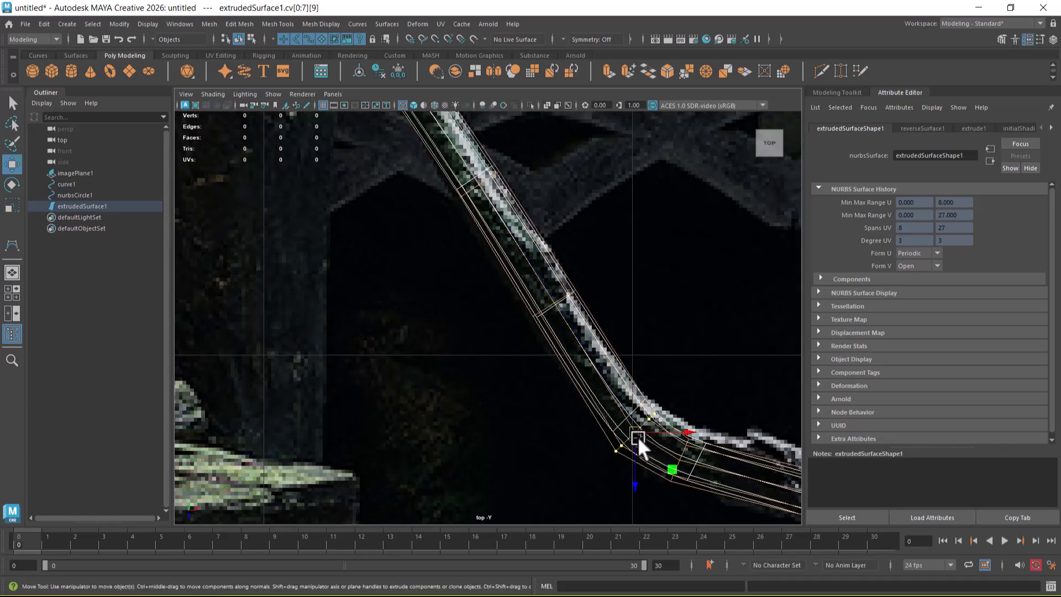
- Adjust the scale of the eleventh hull ring to fit the branch just past the lower bend
middle_click_drag(654, 455, 536, 373, "alt")
scroll(569, 395, "up", 1)
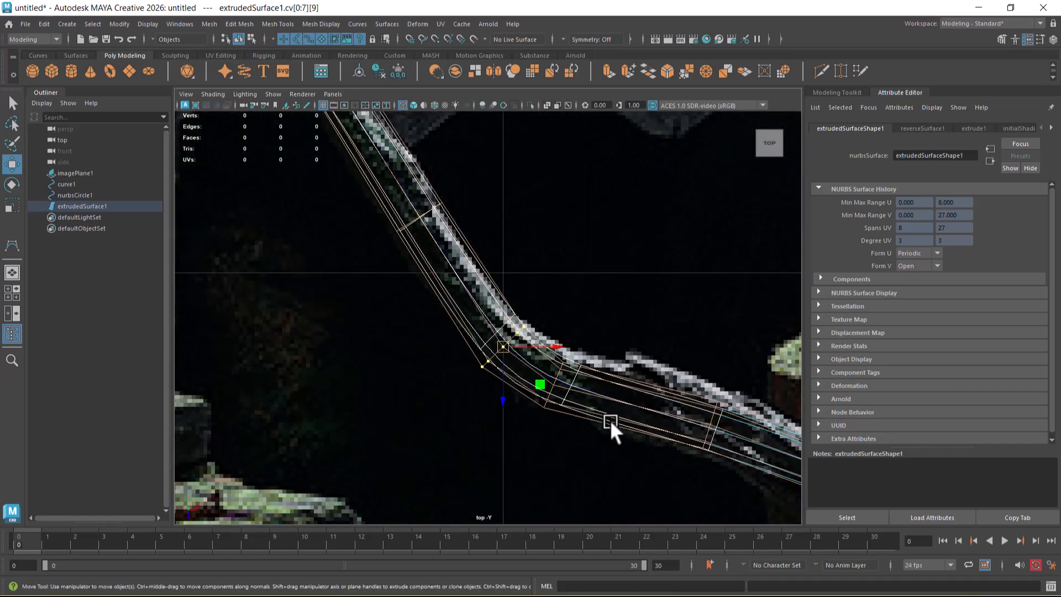
key("Up")
key("r")
left_click_drag(559, 390, 554, 380)
key("w")
- Scale up the twelfth hull ring, just before the branch crosses the post with the mossy top
middle_click_drag(704, 433, 549, 391, "alt")
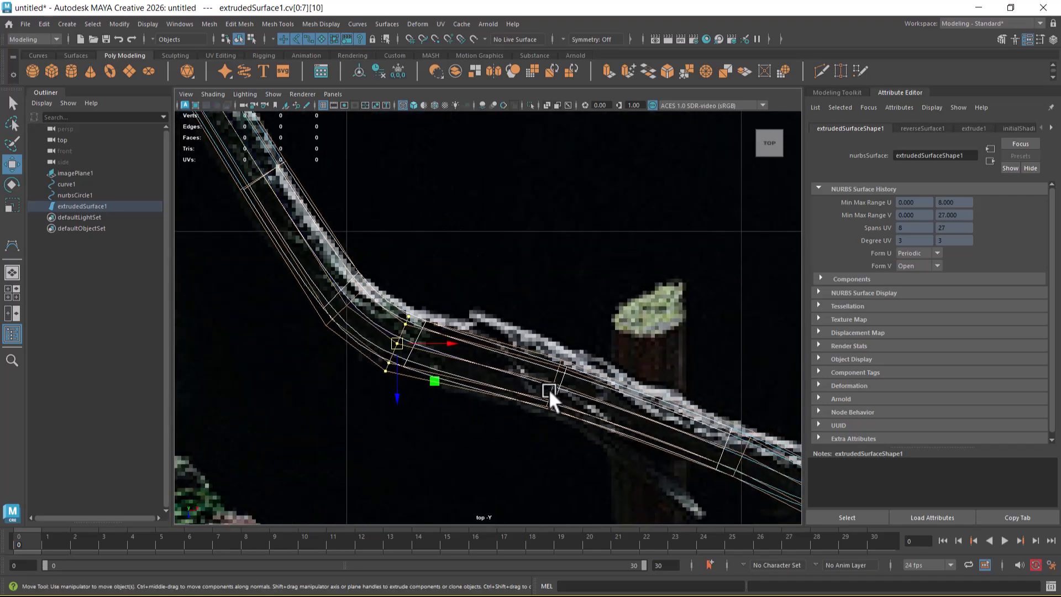
key("Up")
right_click_drag(562, 396, 533, 385, "alt")
key("r")
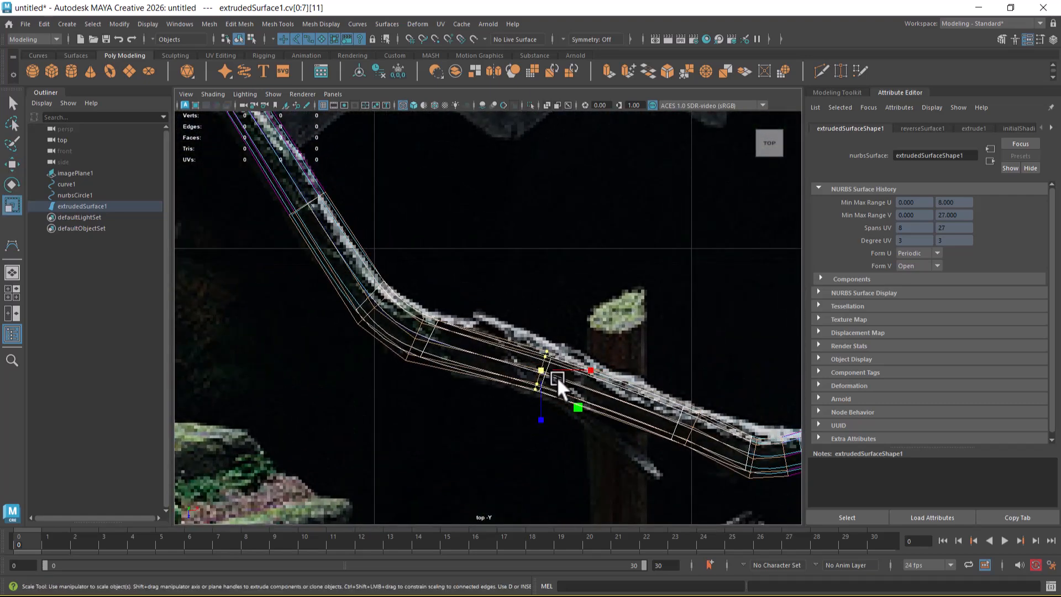
left_click_drag(540, 369, 552, 360)
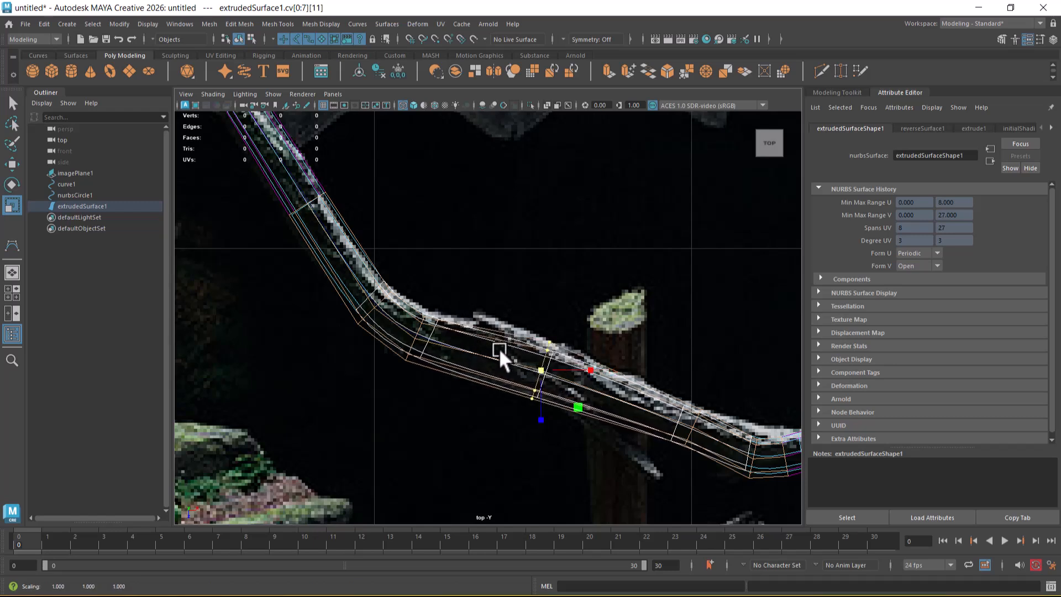
key("w")
- Scale the thirteenth hull ring to match the branch's thickness just past the mossy-topped post
middle_click_drag(562, 418, 523, 396, "alt")
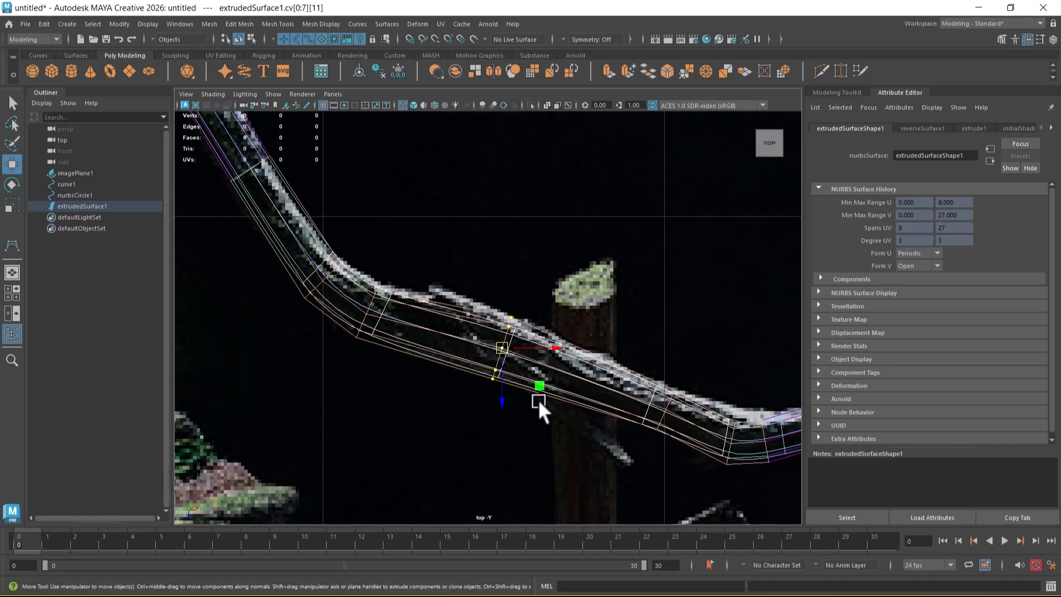
left_click(664, 414)
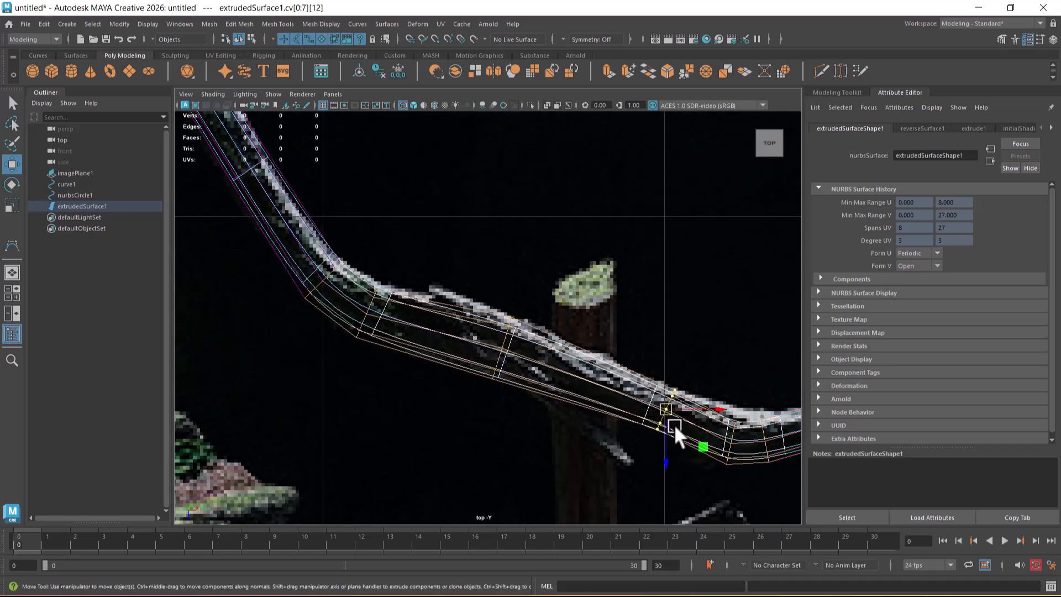
key("r")
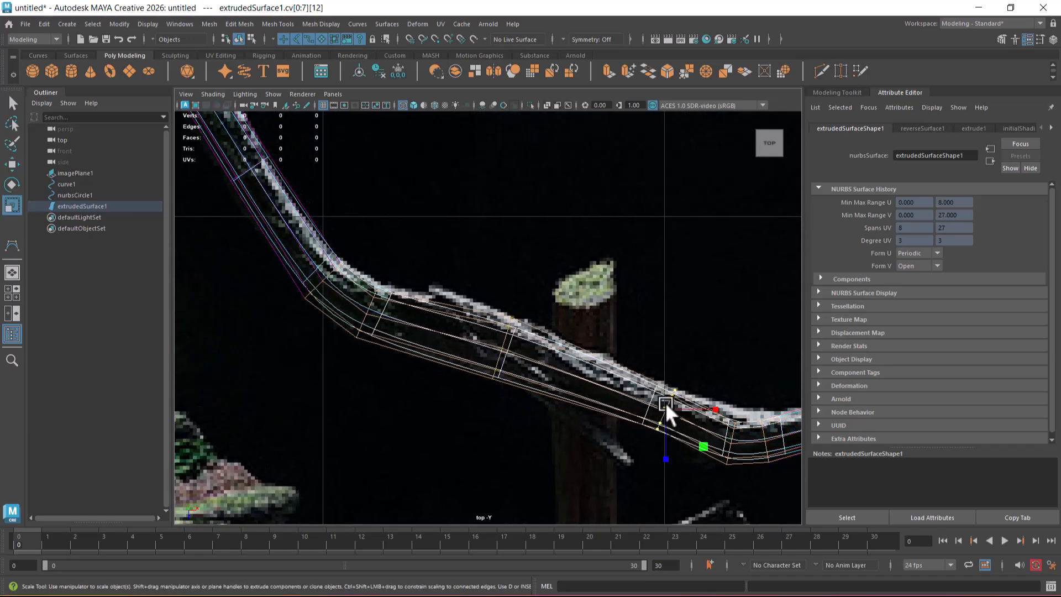
middle_click_drag(671, 400, 522, 389, "alt")
- Move the fourteenth hull ring onto the dip in the branch and scale up the fifteenth ring beside it
left_click(551, 392)
key("w")
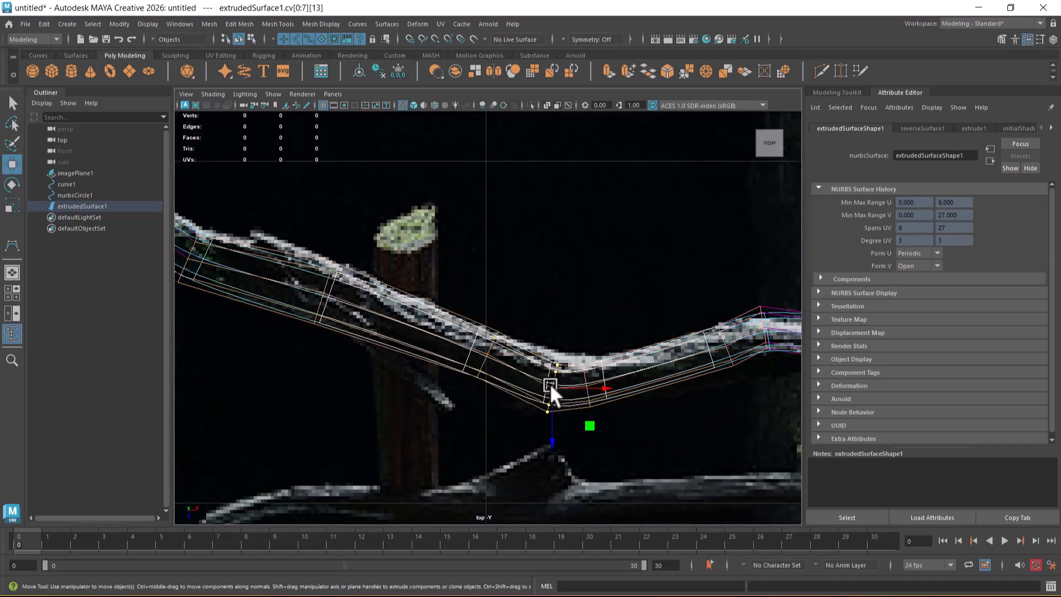
left_click(586, 389)
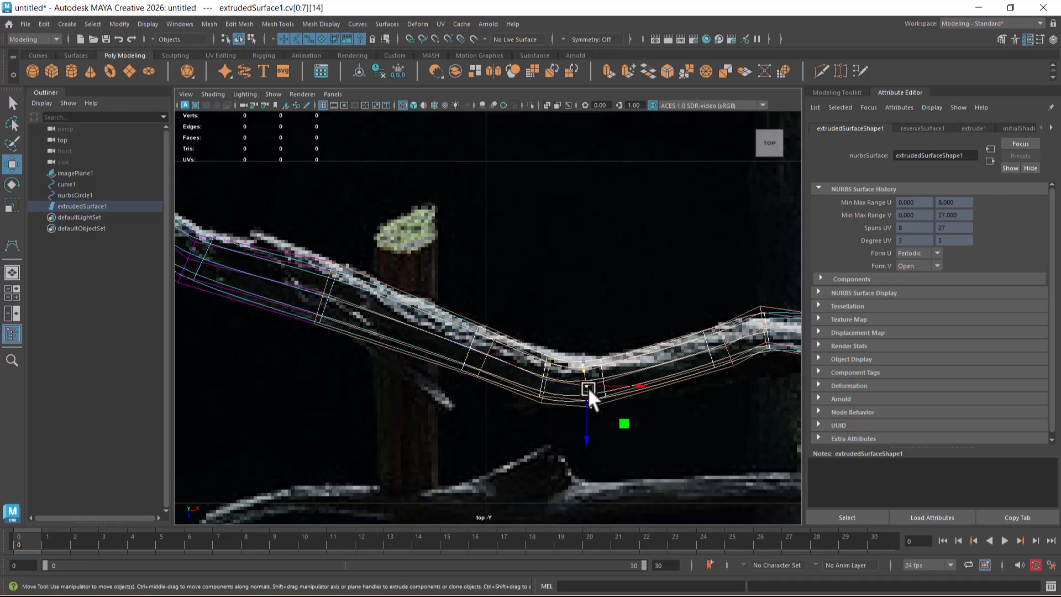
key("r")
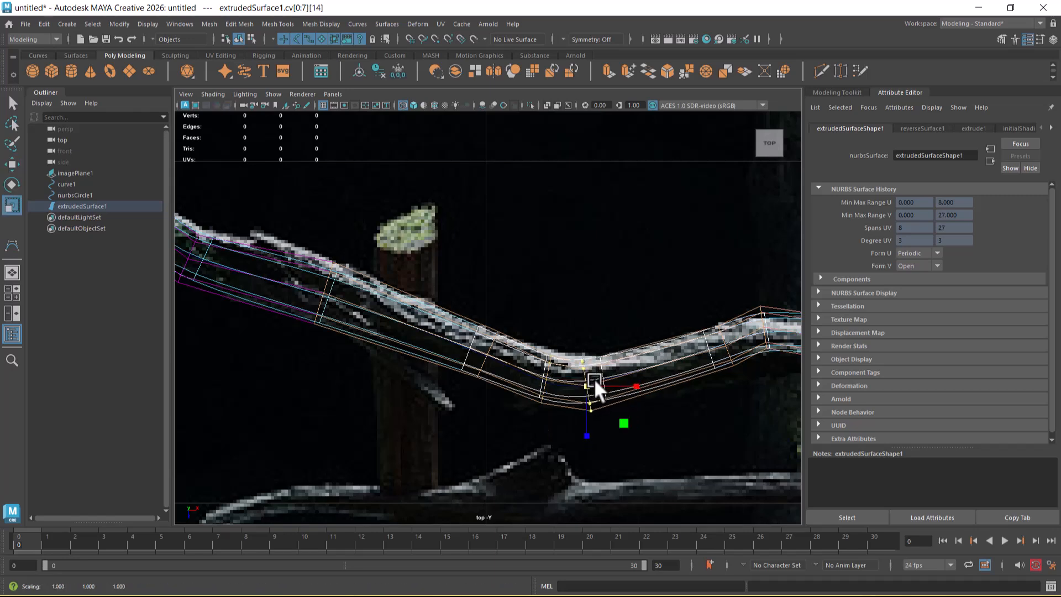
key("w")
- Fit the sixteenth hull ring to the rising part of the branch and shift the seventeenth ring onto the following bend
middle_click_drag(632, 377, 501, 410, "alt")
left_click(515, 359)
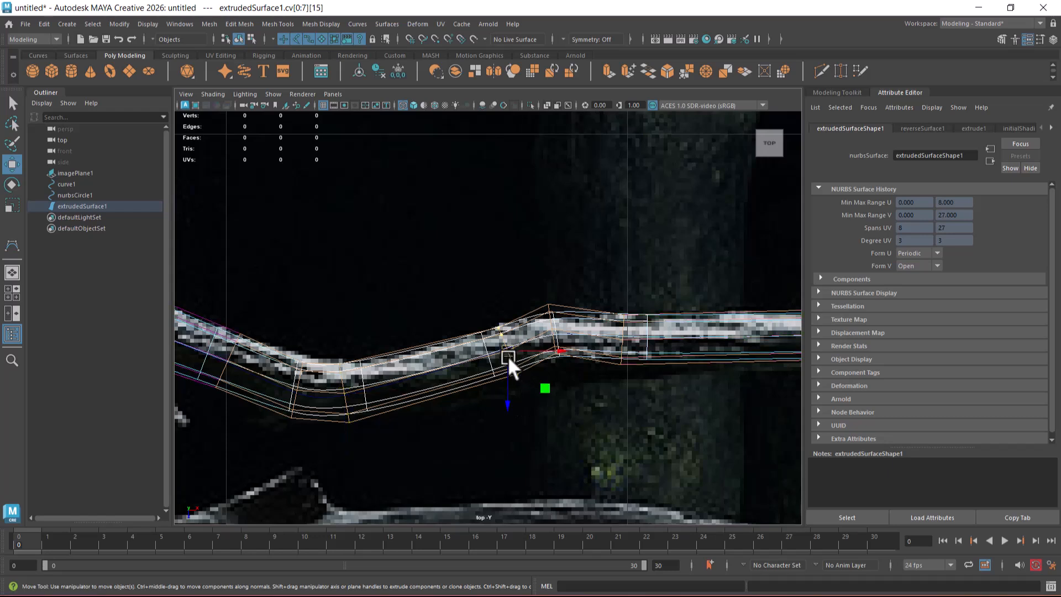
key("r")
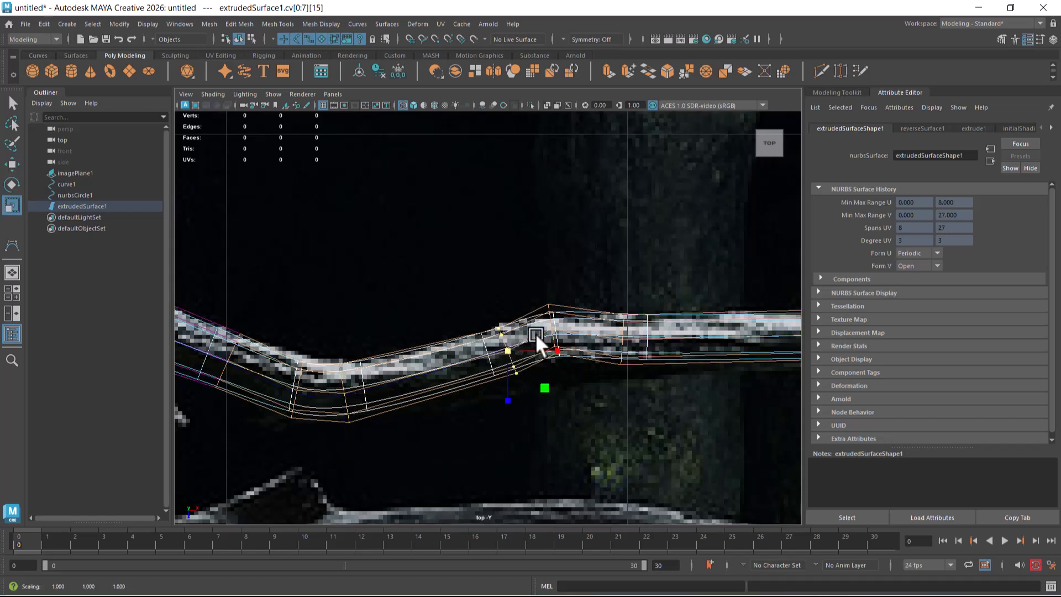
key("w")
left_click(553, 328)
left_click_drag(553, 329, 547, 330)
- Move the eighteenth and nineteenth hull rings down to centre them on the straight part of the branch
left_click(624, 331)
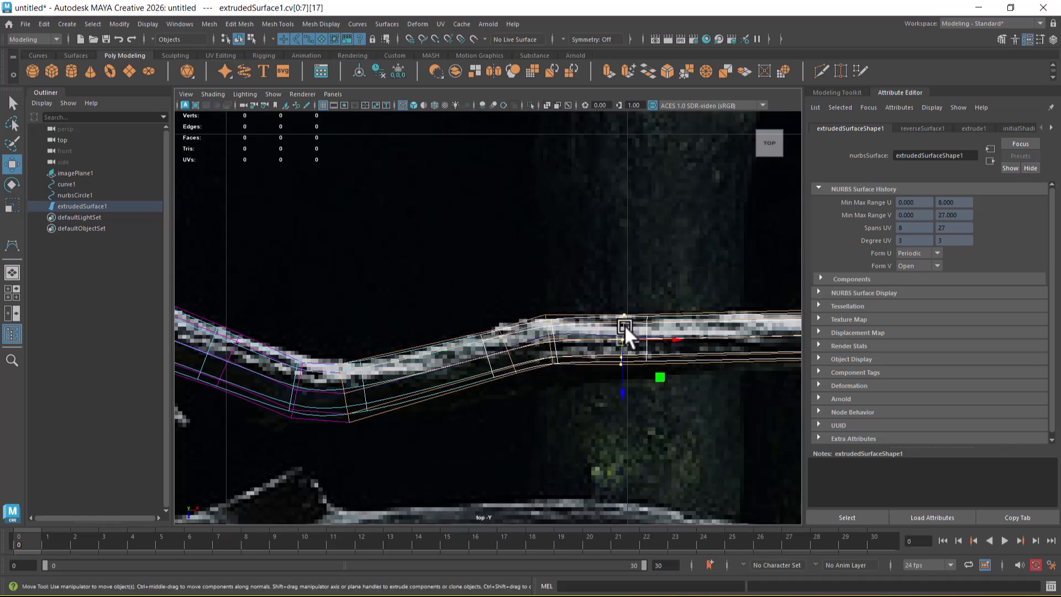
middle_click_drag(648, 347, 492, 352, "alt")
left_click(492, 327)
right_click_drag(531, 380, 662, 403, "alt")
middle_click_drag(662, 403, 456, 358, "alt")
right_click_drag(455, 358, 589, 380, "alt")
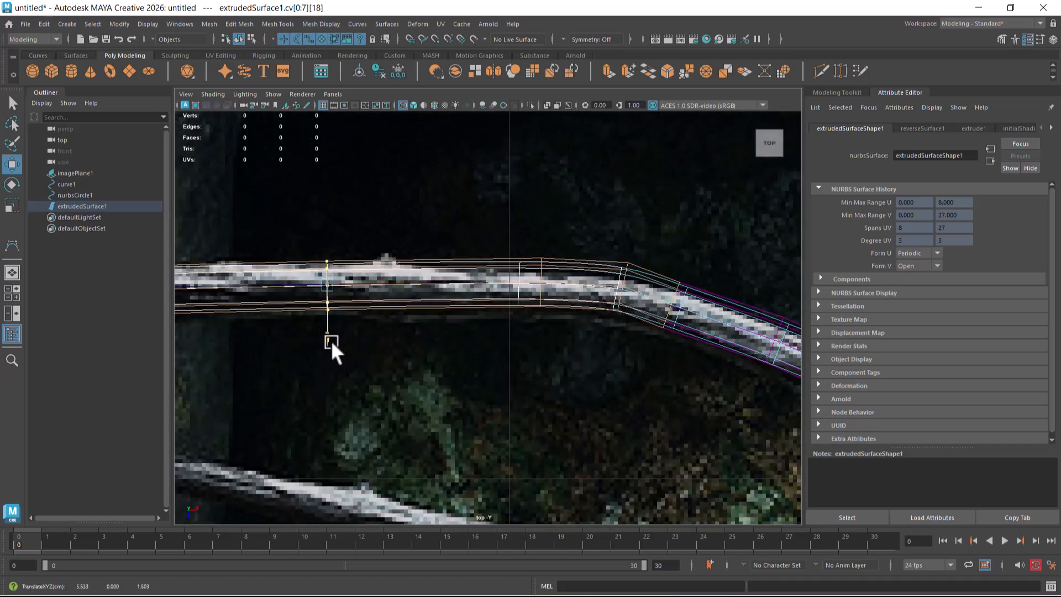
- Move the twentieth and twenty-first hull rings down onto the branch where it begins to slope
left_click(541, 274)
left_click_drag(542, 274, 542, 344)
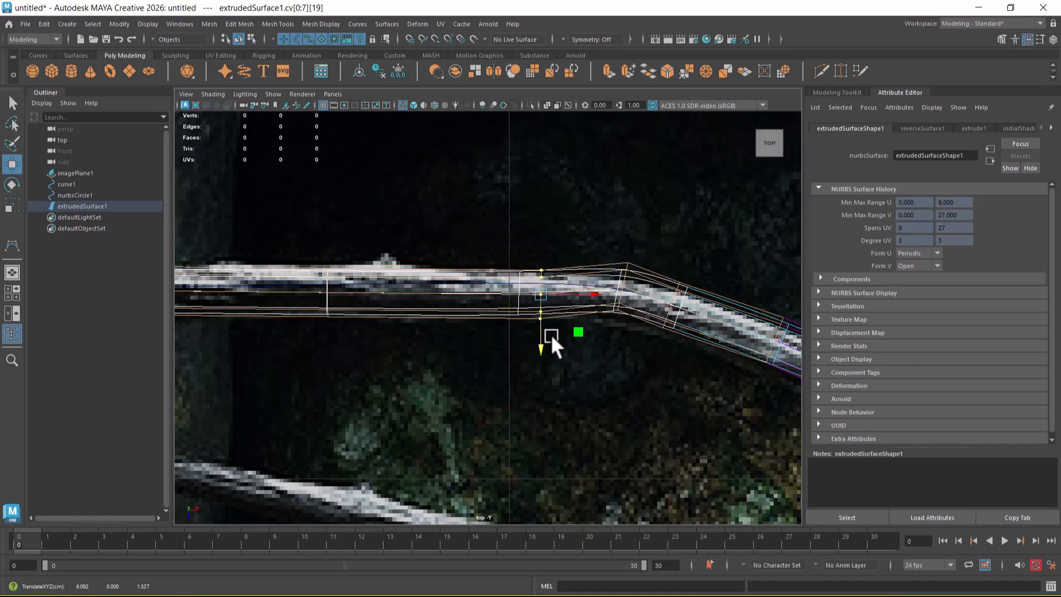
left_click(626, 277)
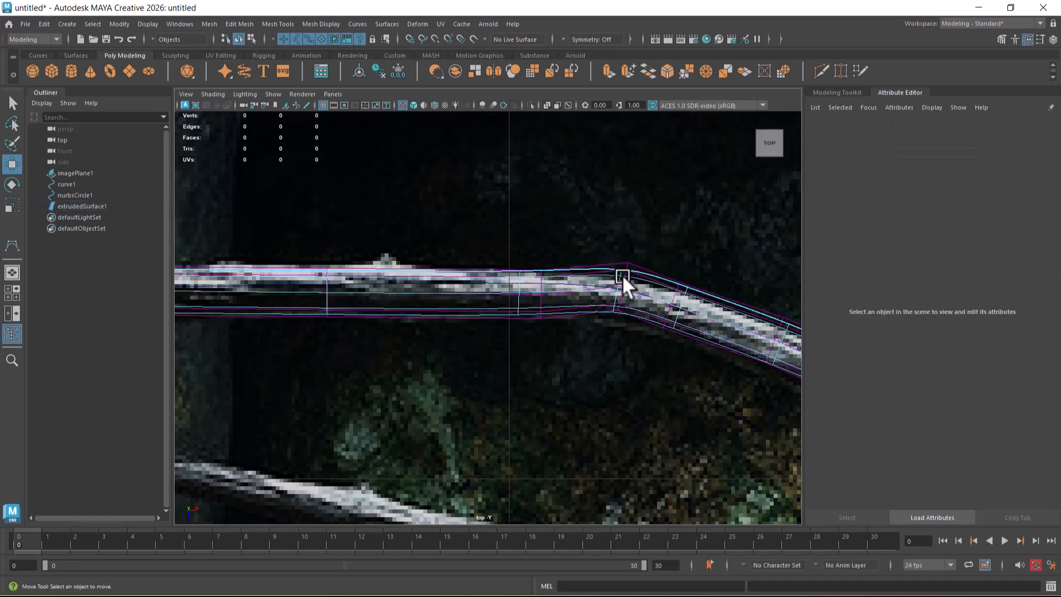
left_click(626, 277)
left_click_drag(621, 284, 620, 352)
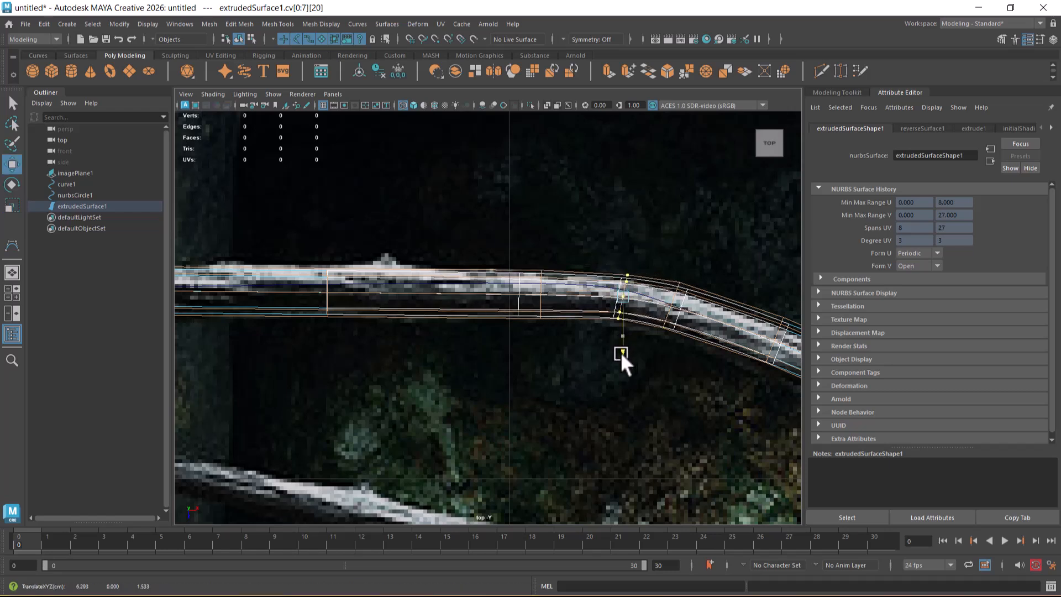
- Scale down the twenty-second hull ring and fit the twenty-third ring to the sloping part of the branch
left_click(668, 314)
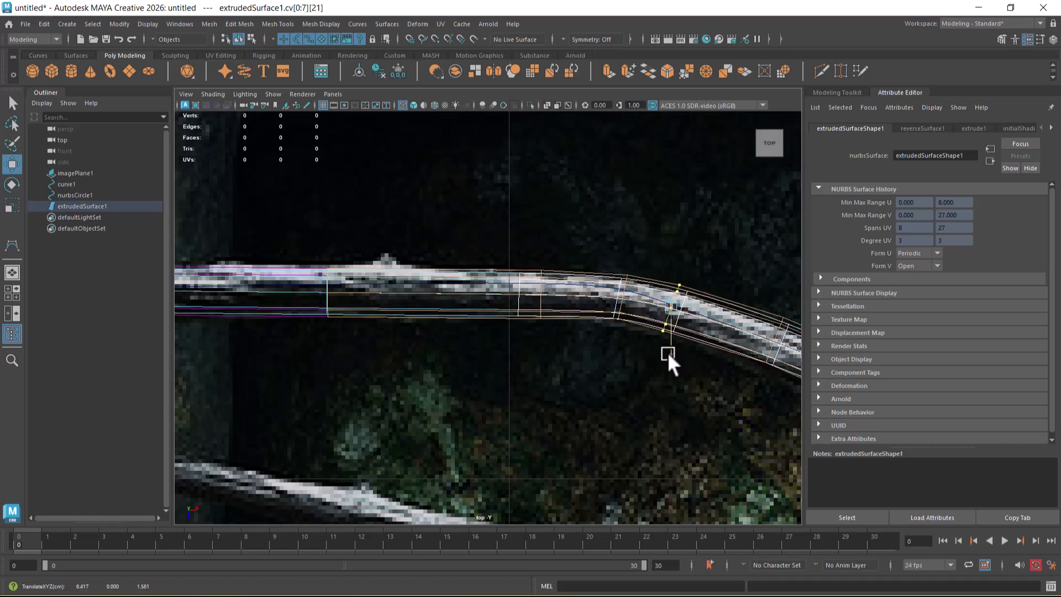
key("r")
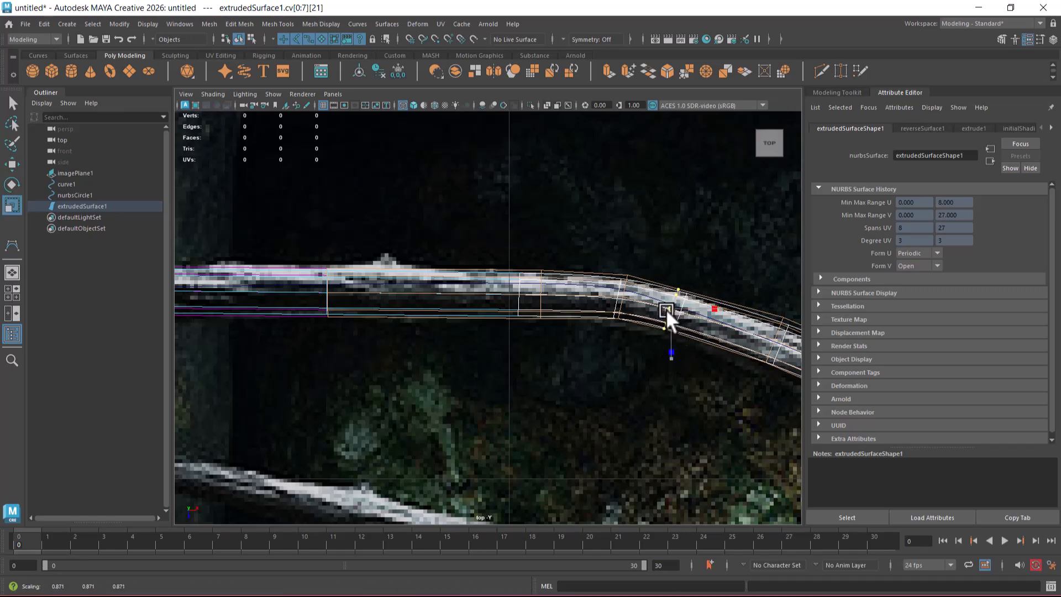
middle_click_drag(666, 309, 421, 299, "alt")
left_click(514, 296)
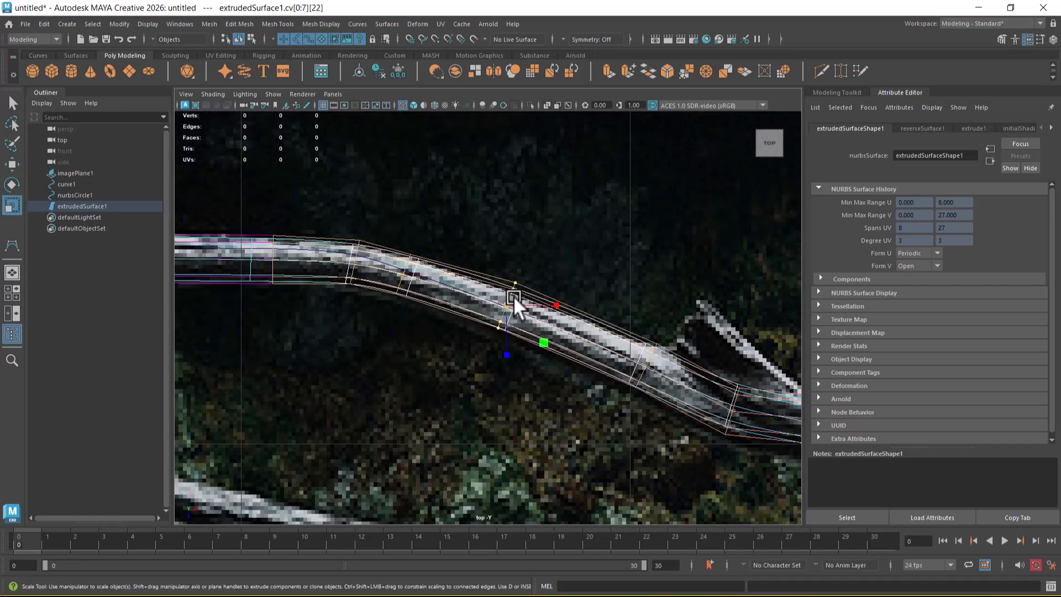
left_click_drag(511, 304, 510, 308)
- Reposition and scale up the twenty-fourth hull ring, just before the broken twig stub
middle_click_drag(592, 355, 490, 329, "alt")
left_click(467, 327)
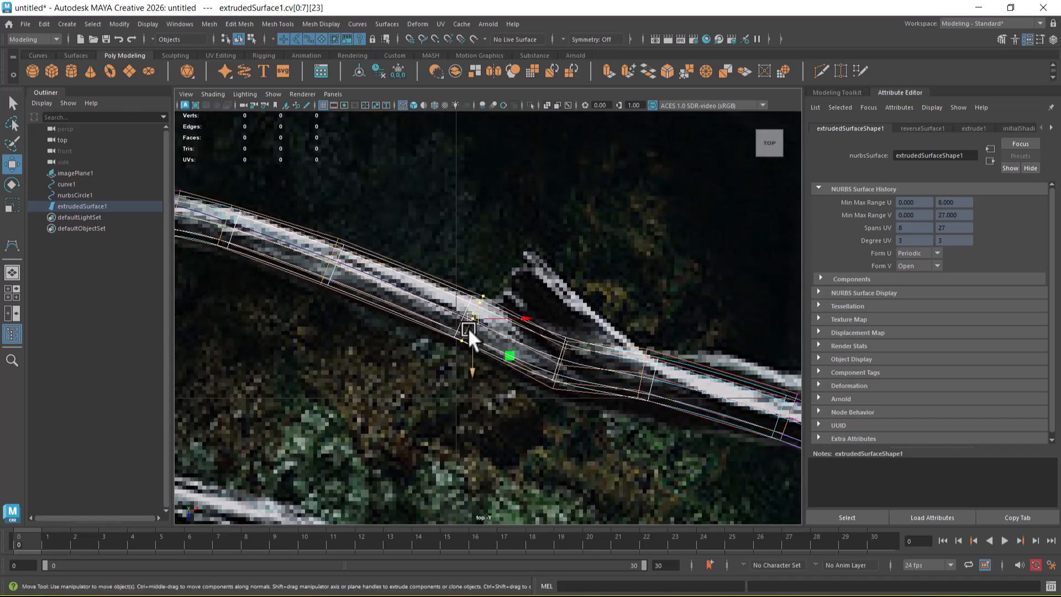
key("r")
mouse_move(476, 320)
left_mouse_down()
mouse_move(479, 313)
mouse_move(470, 318)
left_mouse_up()
key("w")
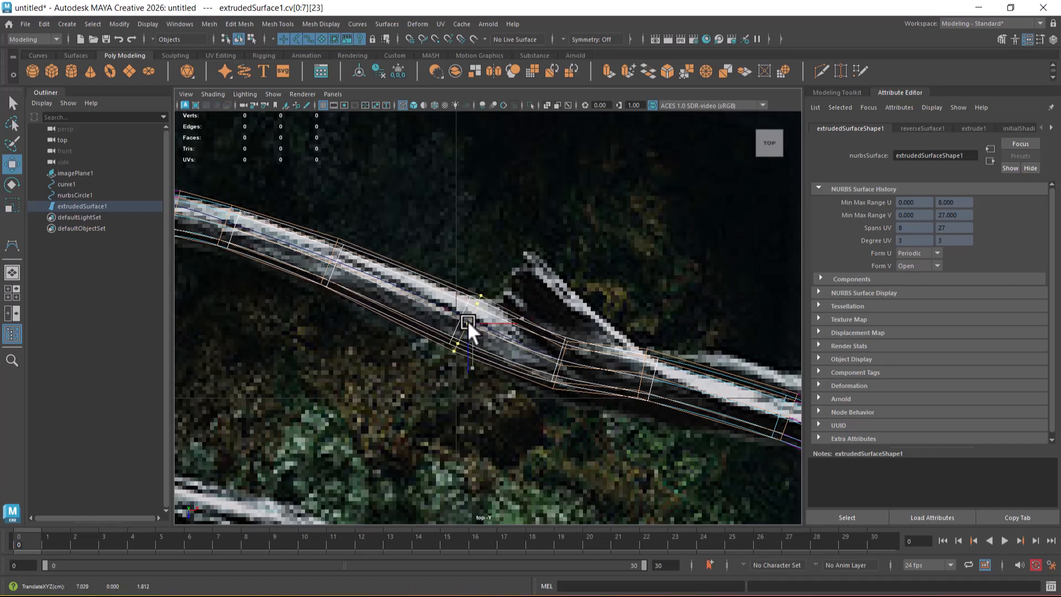
- Scale up the twenty-fifth hull ring, at the base of the broken twig stub
left_click(560, 368)
key("r")
left_click_drag(562, 372, 568, 356)
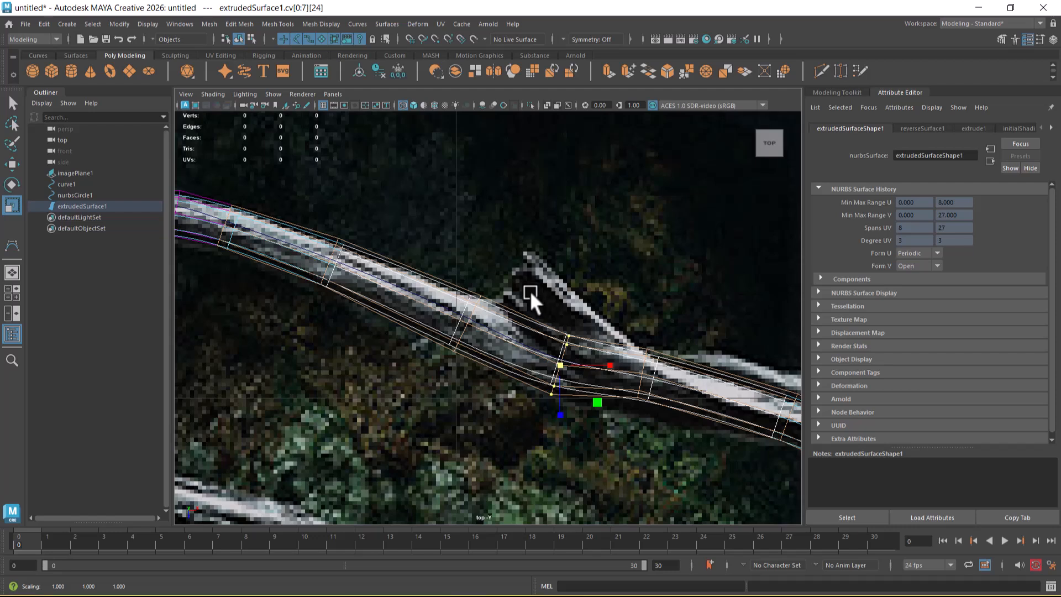
- Pull the twenty-fifth ring's upper control vertices out to shape the twig stub, adjust its middle vertex and answer the AutoSave prompt
left_click_drag(582, 318, 572, 356)
right_click_drag(603, 313, 552, 299)
left_click_drag(584, 313, 547, 249)
key("w")
left_click_drag(476, 275, 521, 322)
left_click_drag(558, 231, 515, 224)
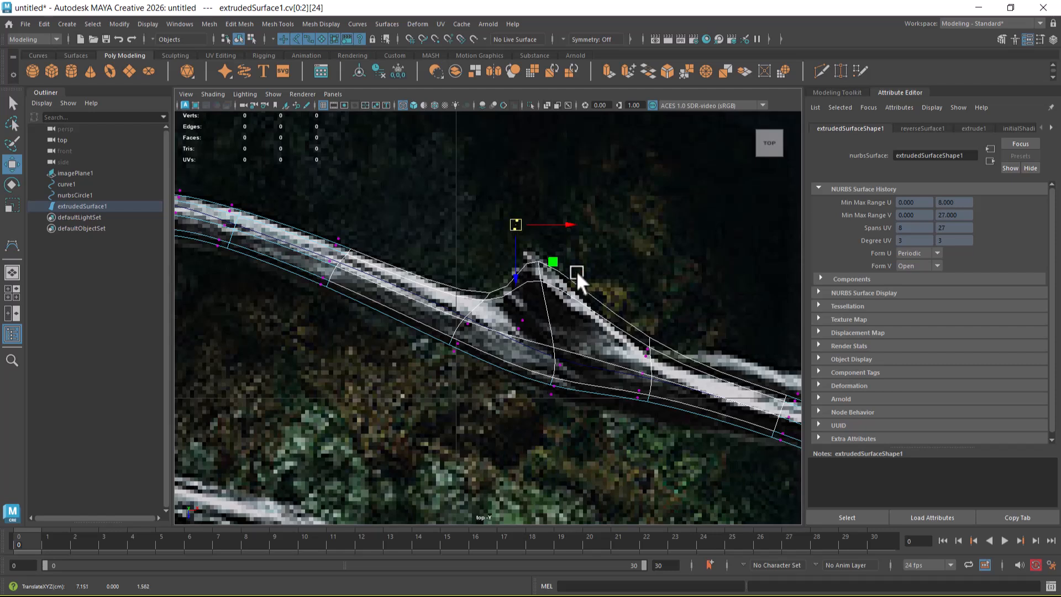
left_click(558, 346)
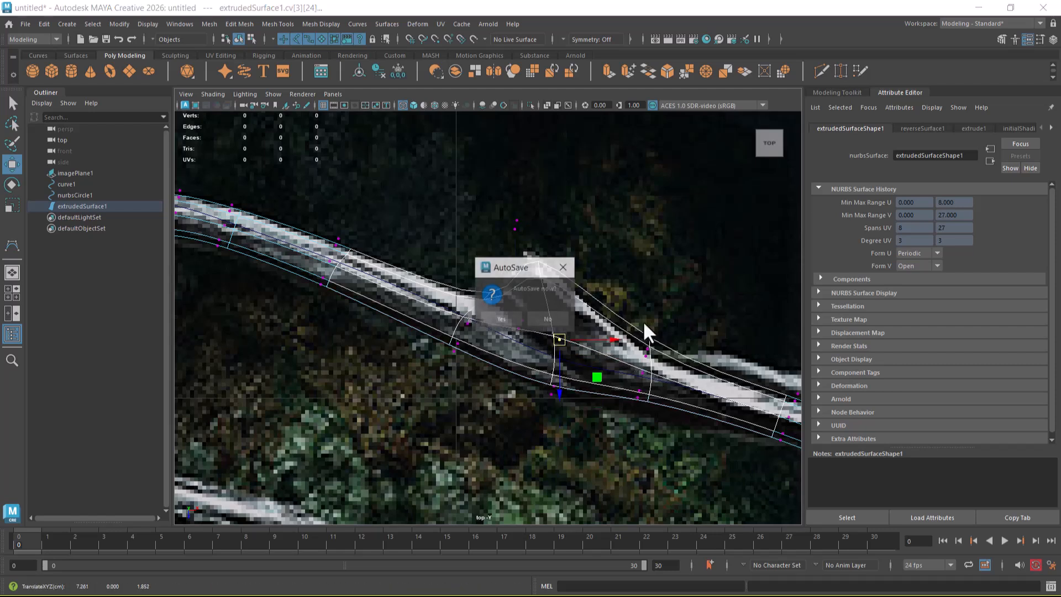
left_click(518, 316)
- Shift the twenty-sixth ring of control vertices toward the stub and pull its lower vertices down to the branch's underside
left_click_drag(668, 303, 608, 436)
left_click_drag(642, 371, 619, 375)
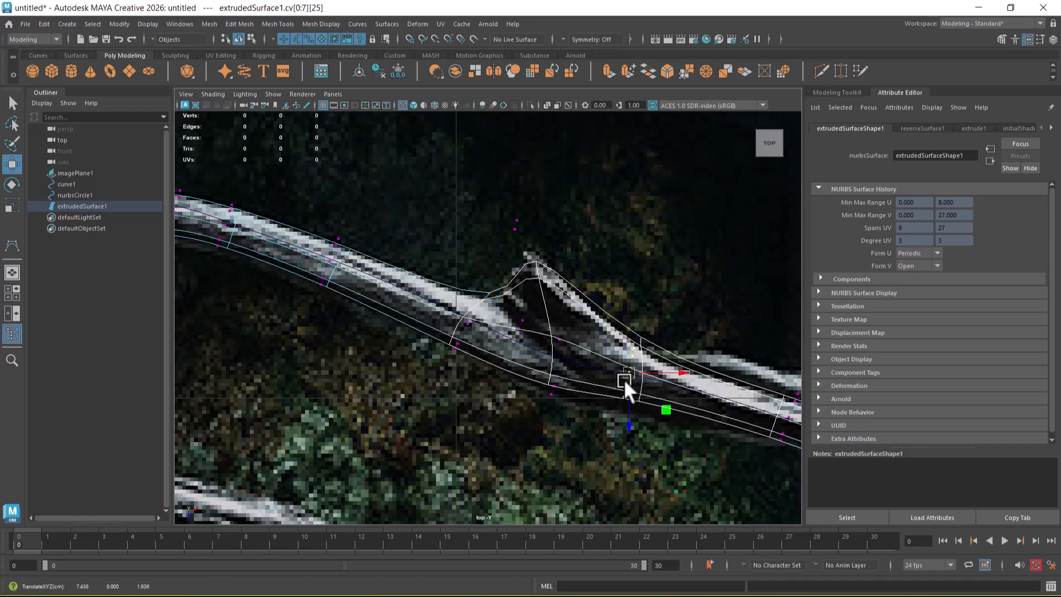
middle_click_drag(619, 375, 396, 318, "alt")
left_click_drag(581, 326, 485, 422)
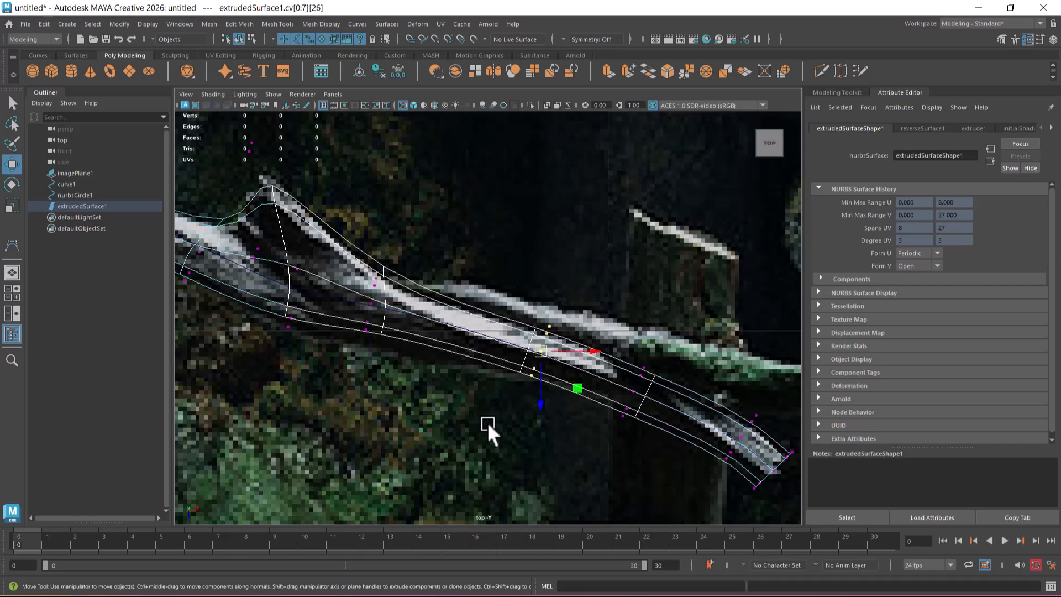
left_click_drag(359, 336, 368, 349)
- Shift the twenty-seventh ring of control vertices back along the branch and adjust the twenty-eighth ring's scale
left_click_drag(543, 306, 497, 399)
left_click_drag(536, 348, 527, 349)
left_click_drag(667, 348, 611, 423)
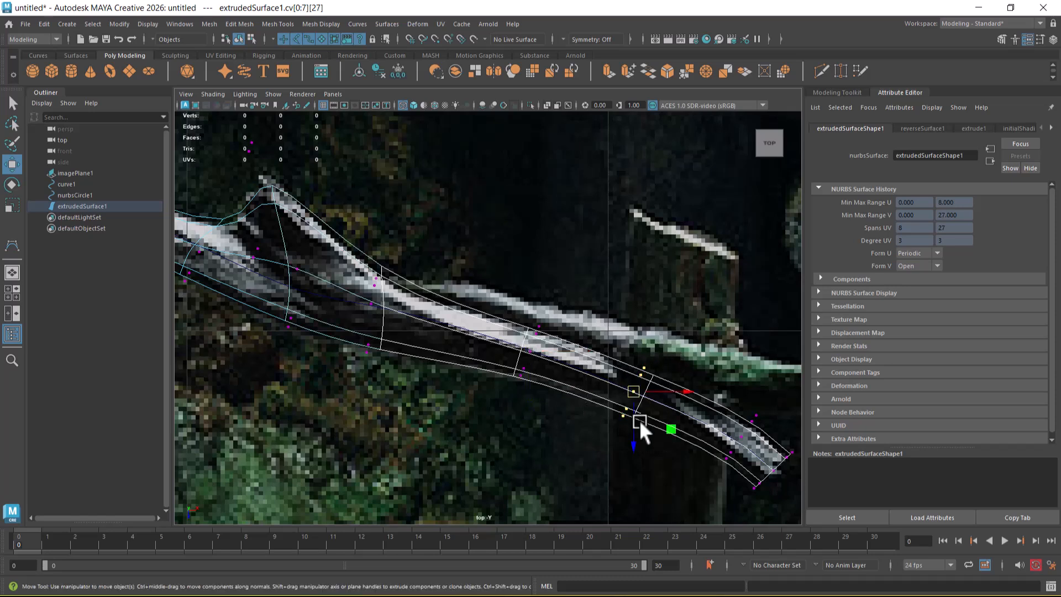
key("r")
middle_click_drag(629, 392, 571, 379, "alt")
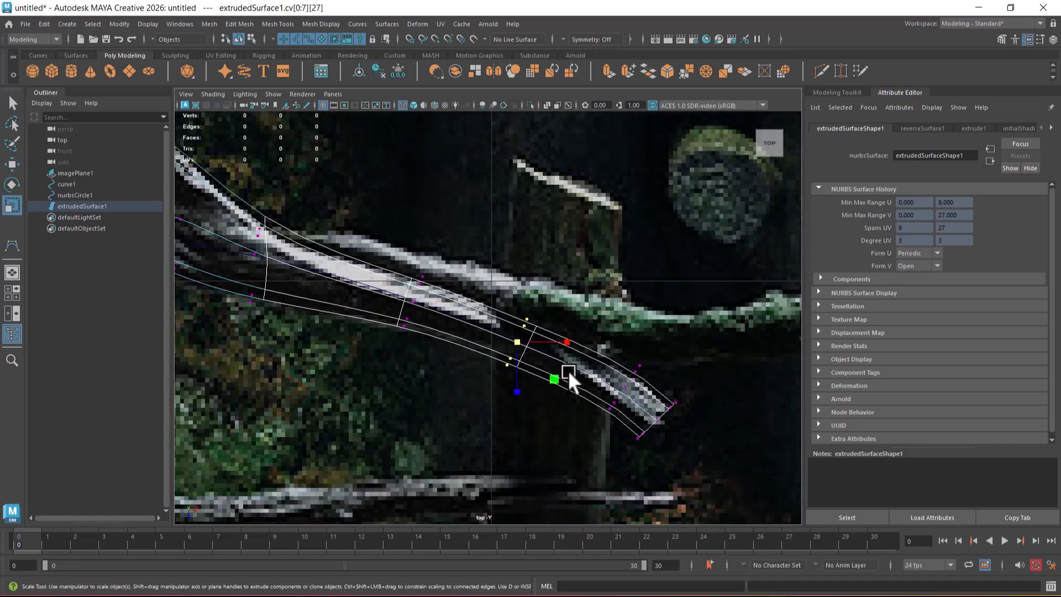
- Scale down the twenty-ninth ring of control vertices and move the end ring onto the branch's tip
left_click_drag(670, 346, 584, 415)
left_click_drag(574, 306, 644, 415)
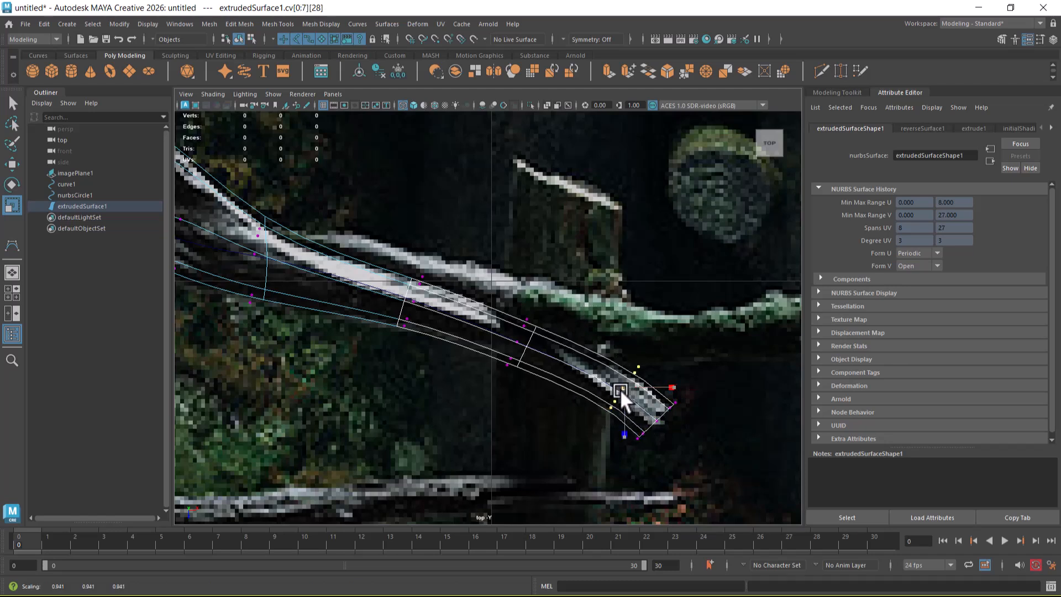
left_click_drag(711, 385, 631, 466)
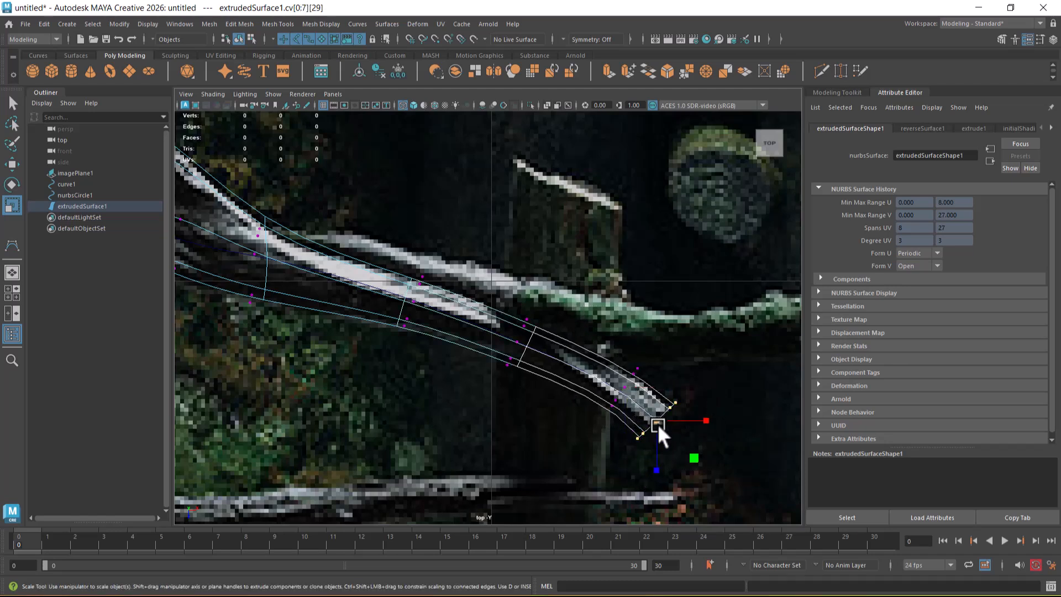
key("w")
left_click_drag(653, 424, 659, 416)
- Rotate the first ring of control vertices square to the branch's starting end and scale it down to the reference's thickness
scroll(658, 421, "down", 9)
scroll(552, 382, "up", 2)
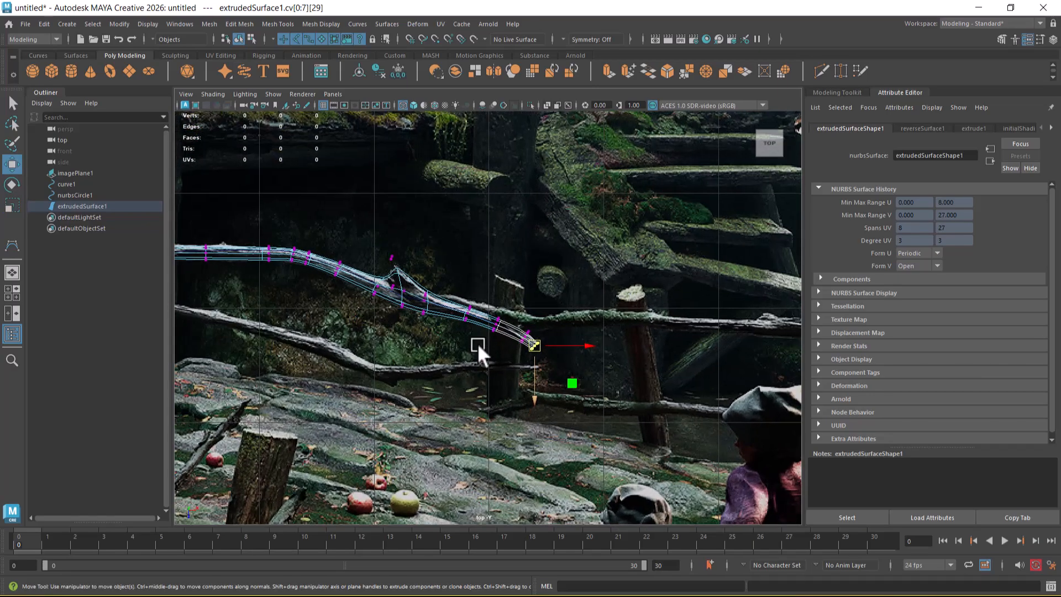
middle_click_drag(518, 364, 755, 439, "alt")
middle_click_drag(353, 332, 791, 478, "alt")
middle_click_drag(340, 271, 442, 404, "alt")
scroll(489, 370, "up", 8)
middle_click_drag(407, 362, 602, 410, "alt")
scroll(514, 372, "up", 3)
left_click_drag(471, 308, 390, 435)
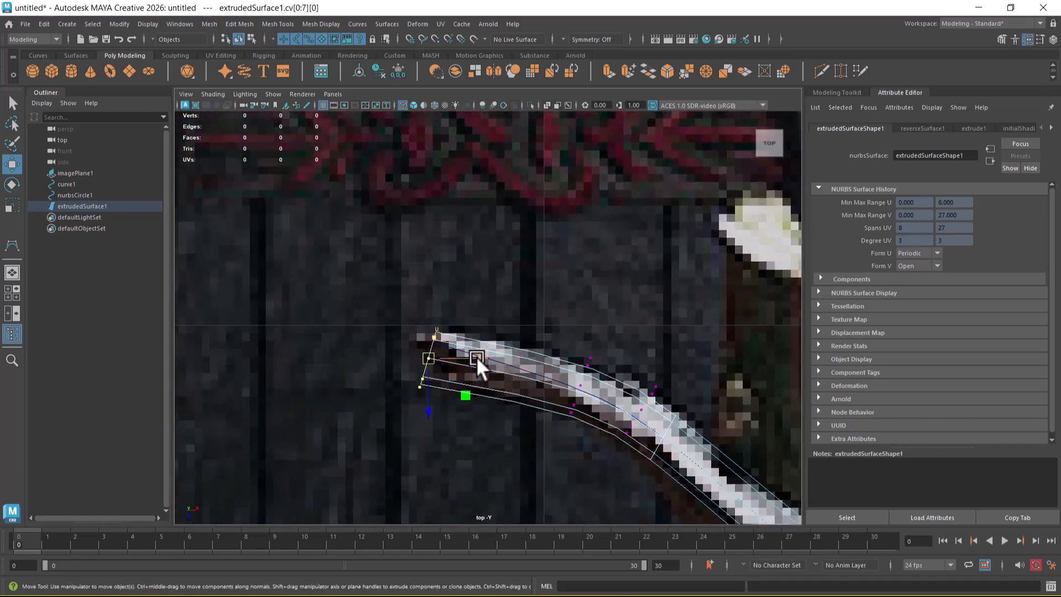
key("e")
left_click_drag(476, 347, 455, 329)
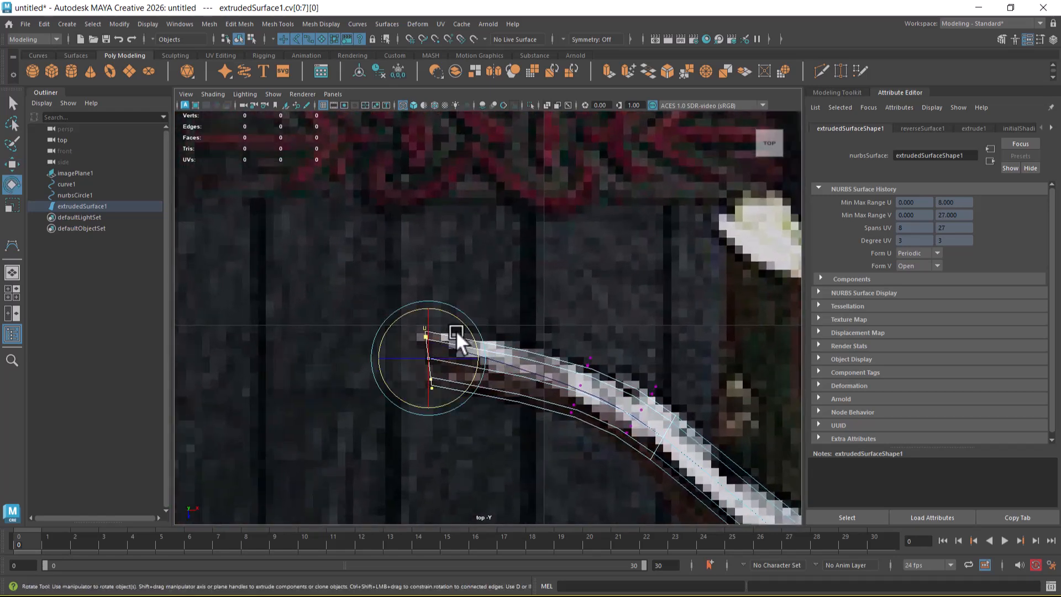
key("r")
left_click_drag(430, 407, 426, 400)
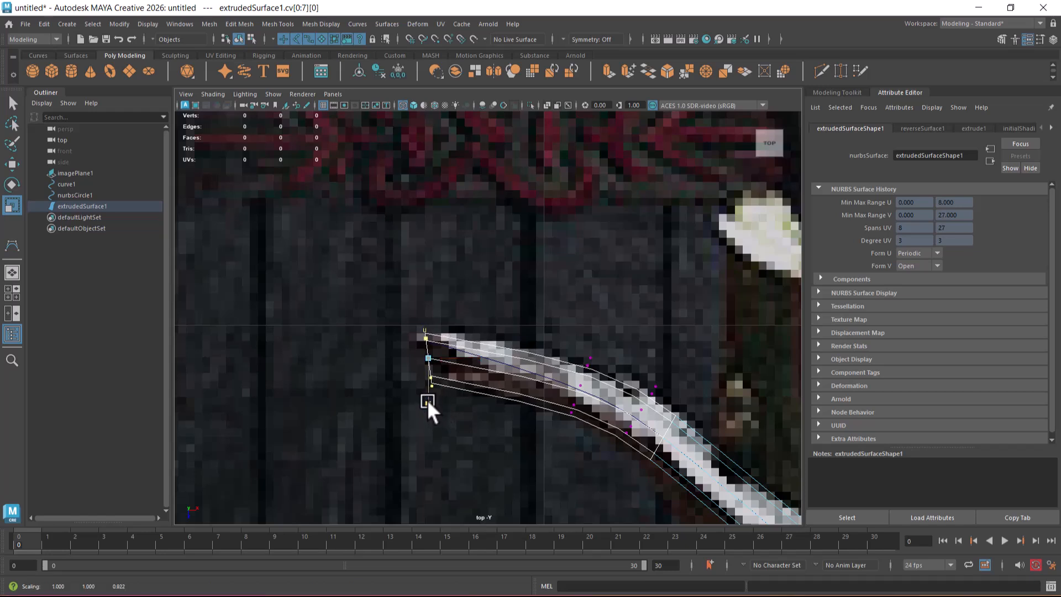
- Move the second ring of control vertices back toward the branch's starting end, following the reference branch
left_click_drag(597, 333, 534, 440)
key("w")
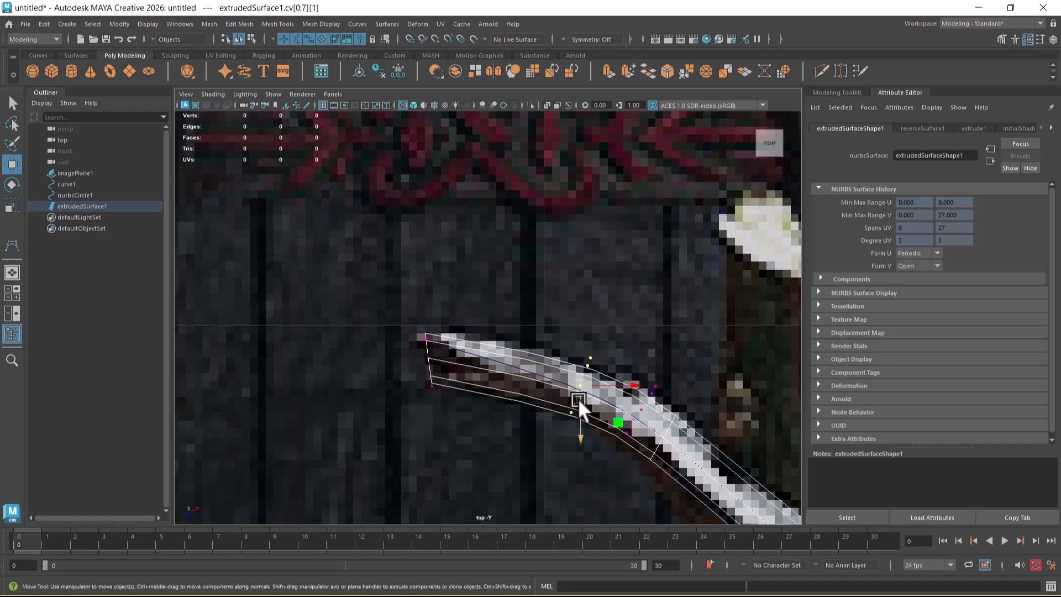
left_click_drag(577, 385, 549, 377)
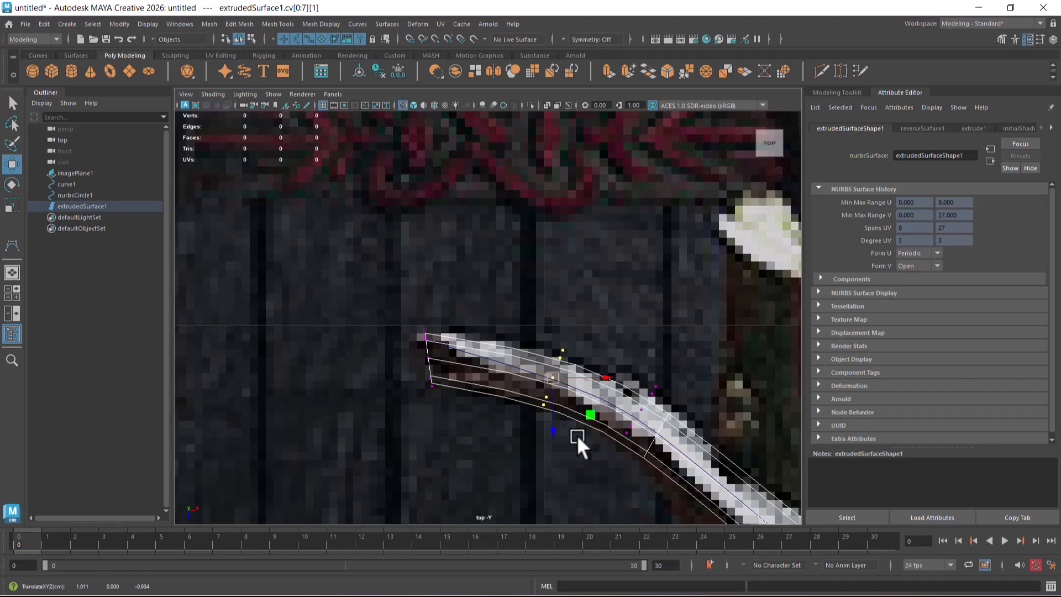
- Scale the twelfth ring of control vertices, just before the mossy-topped post, up to about 1.05
scroll(580, 412, "down", 10)
scroll(604, 423, "up", 15)
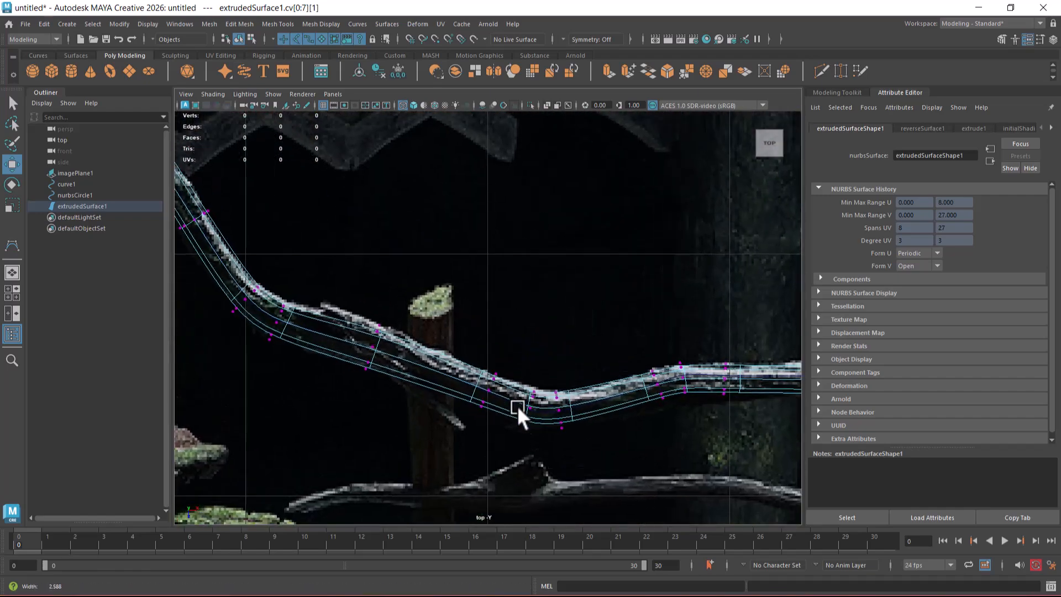
scroll(548, 414, "up", 4)
left_click_drag(499, 337, 450, 456)
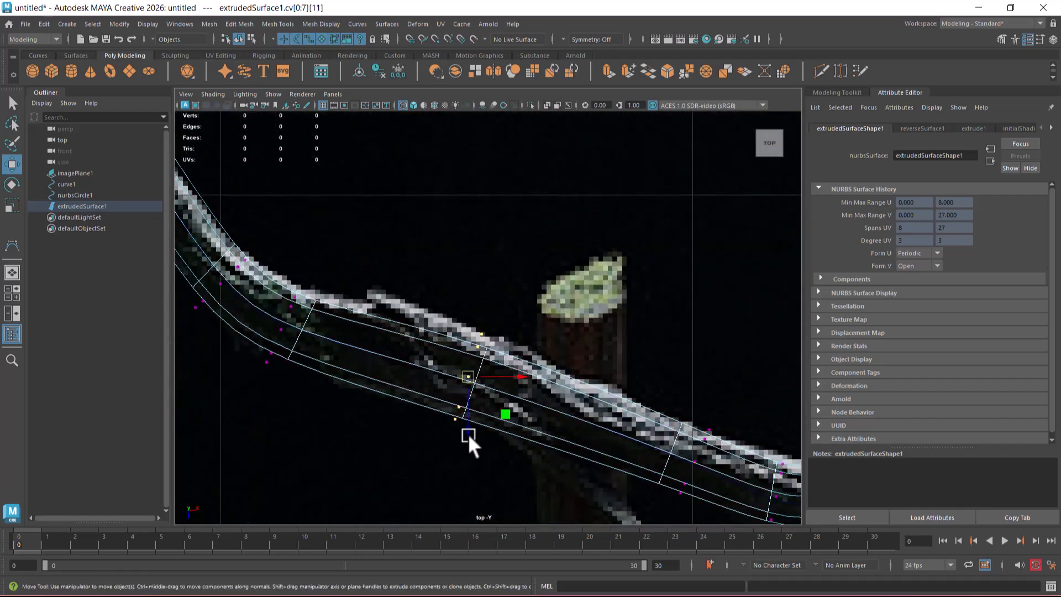
key("r")
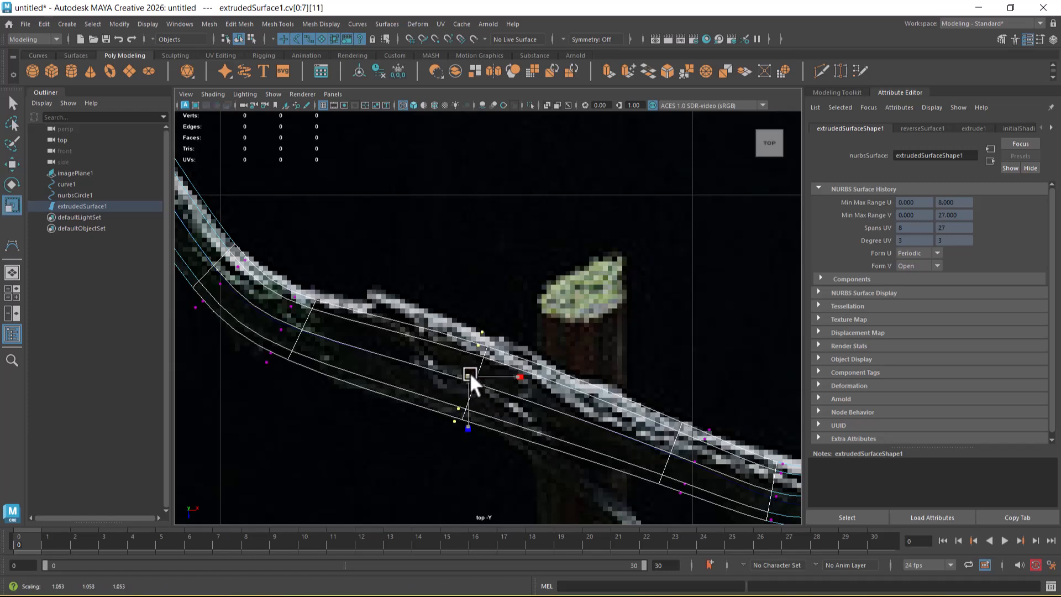
- Pull the upper control vertices of the twelfth and eleventh rings onto the bump along the branch's upper edge
left_click_drag(500, 309, 394, 281)
key("w")
left_click_drag(285, 278, 326, 302)
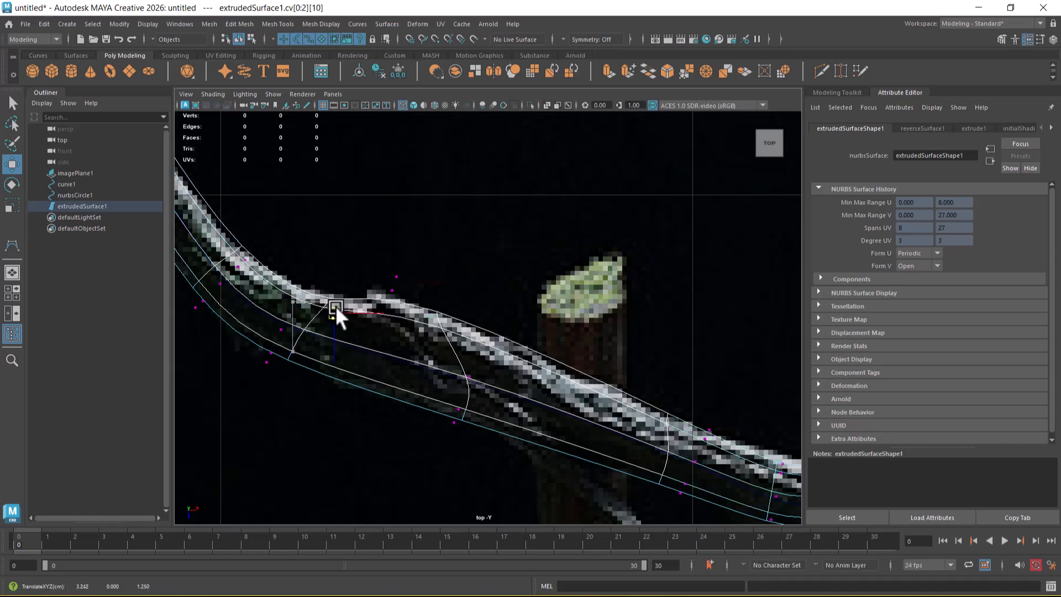
left_click_drag(400, 261, 380, 320)
left_click_drag(394, 283, 386, 277)
- Move the twelfth ring's middle control vertex toward the bump and shift the eleventh ring's lower vertices forward along the branch
left_click_drag(482, 363, 455, 366)
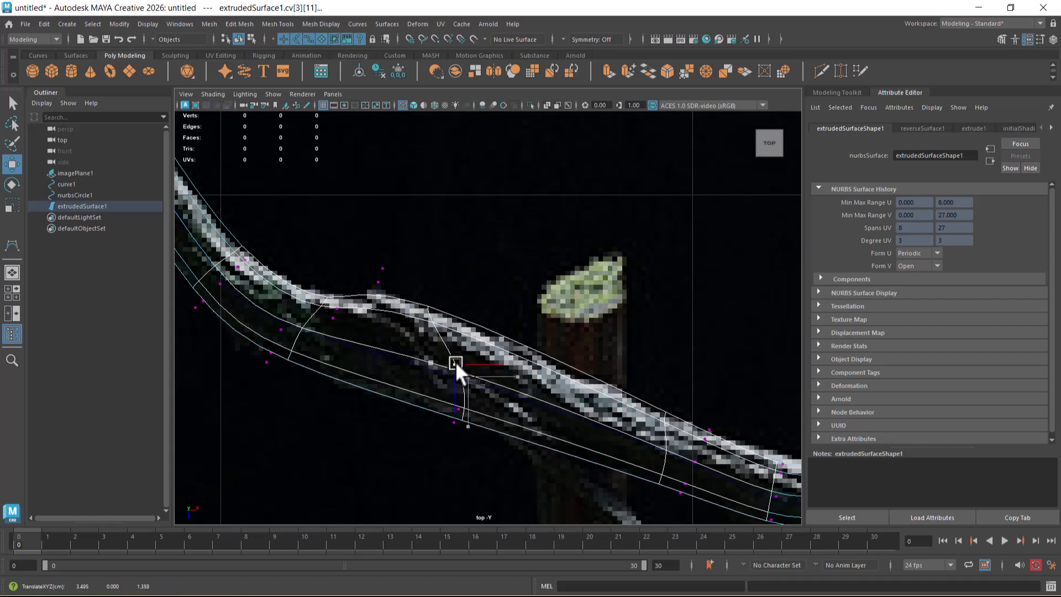
left_click_drag(499, 404, 448, 419)
left_click_drag(230, 329, 310, 389)
left_click_drag(263, 346, 293, 351)
scroll(360, 390, "down", 5)
middle_click_drag(492, 374, 526, 470, "alt")
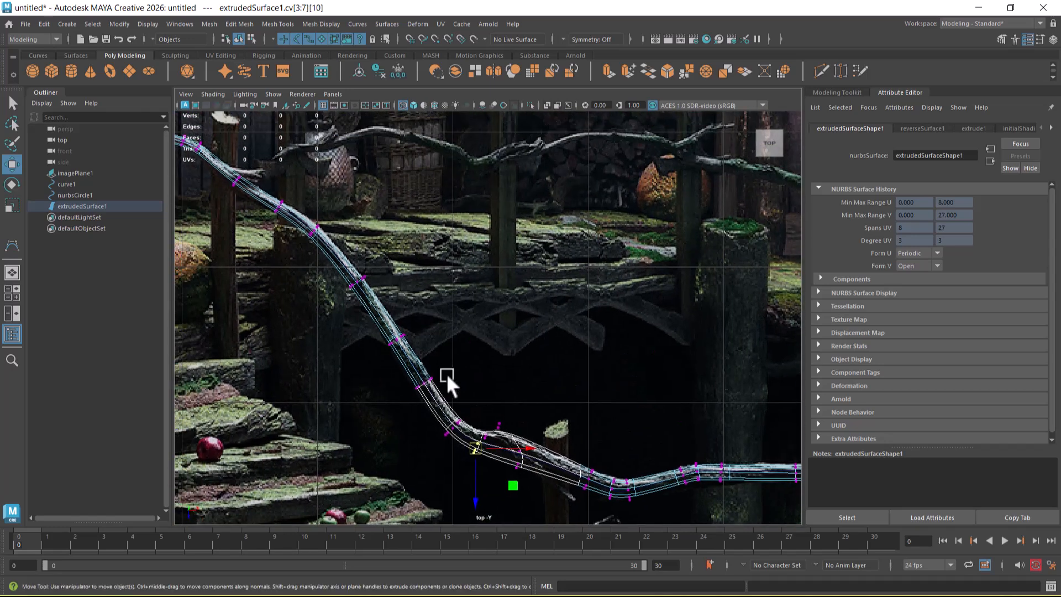
middle_click_drag(445, 374, 479, 375, "alt")
right_click_drag(406, 418, 514, 465, "alt")
middle_click_drag(434, 387, 510, 333, "alt")
right_click_drag(509, 333, 512, 379, "alt")
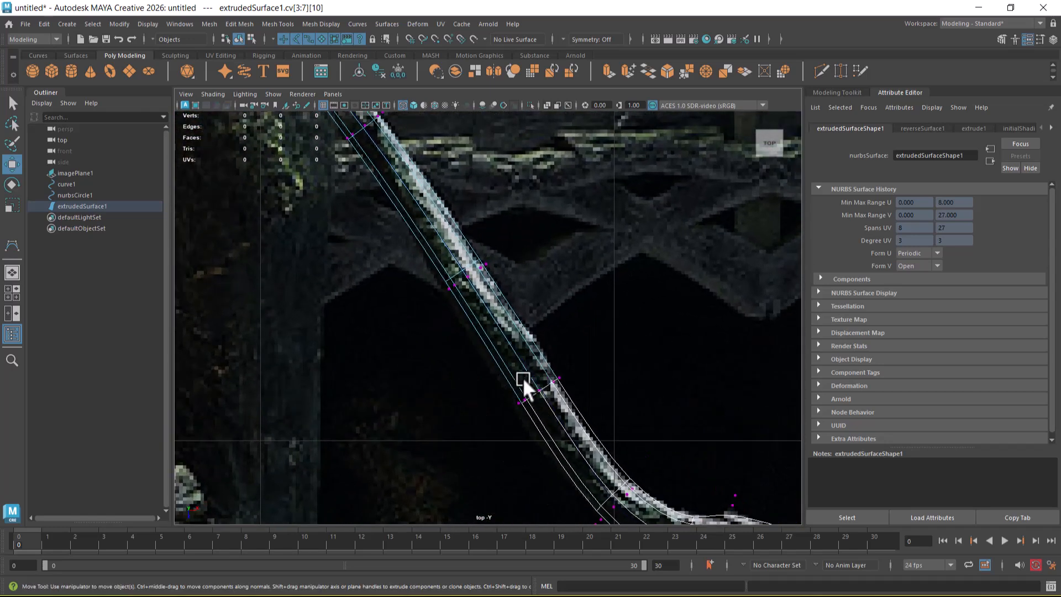
left_click_drag(599, 360, 535, 395)
key("r")
key("w")
- Pull the fourth ring's upper control vertices out toward the twig stub near the branch's starting end
right_click_drag(536, 399, 474, 340, "alt")
middle_click_drag(469, 294, 585, 456, "alt")
scroll(519, 390, "up", 1)
middle_click_drag(505, 332, 625, 409, "alt")
scroll(495, 372, "up", 4)
left_click_drag(432, 267, 395, 337)
left_click_drag(459, 224, 479, 236)
- Shift the third ring of control vertices forward to the base of the twig stub and nudge the second ring forward
left_click_drag(349, 138, 290, 215)
left_click_drag(322, 165, 381, 217)
left_click_drag(323, 133, 256, 206)
mouse_move(284, 149)
left_mouse_down()
mouse_move(313, 149)
mouse_move(293, 150)
left_mouse_up()
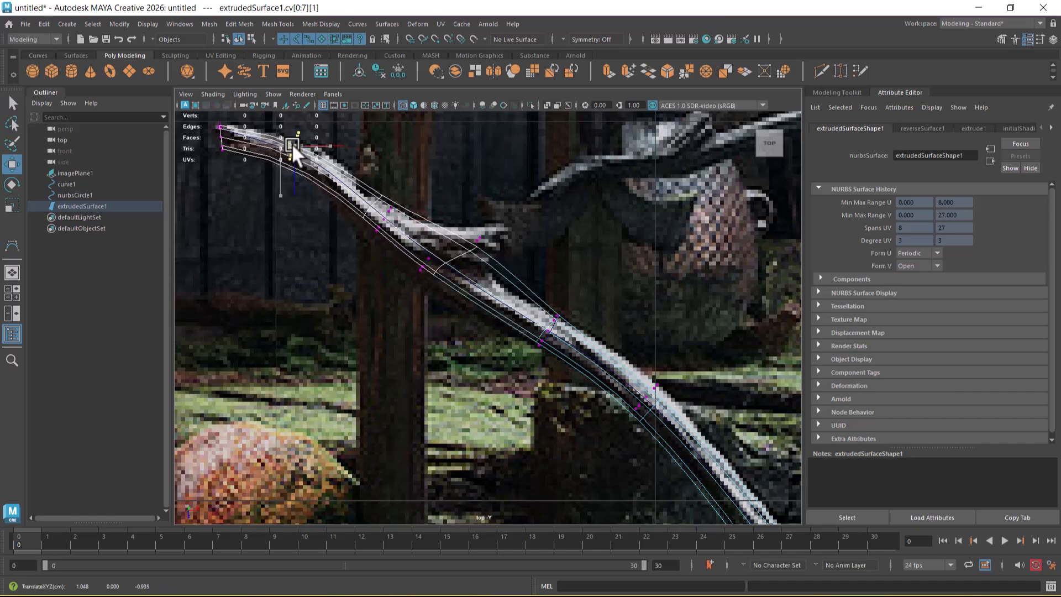
- Pull the fifth ring's upper control vertices back to the tip of the twig stub near the branch's starting end
left_click_drag(407, 181, 377, 215)
scroll(531, 299, "up", 1)
middle_click_drag(551, 341, 519, 258, "alt")
left_click(533, 235)
left_click_drag(532, 239, 474, 134)
left_click(441, 151)
middle_click_drag(452, 205, 517, 308, "alt")
- Lower the third ring's underside control vertices slightly and nudge the second ring onto the reference branch
left_click_drag(435, 184, 368, 273)
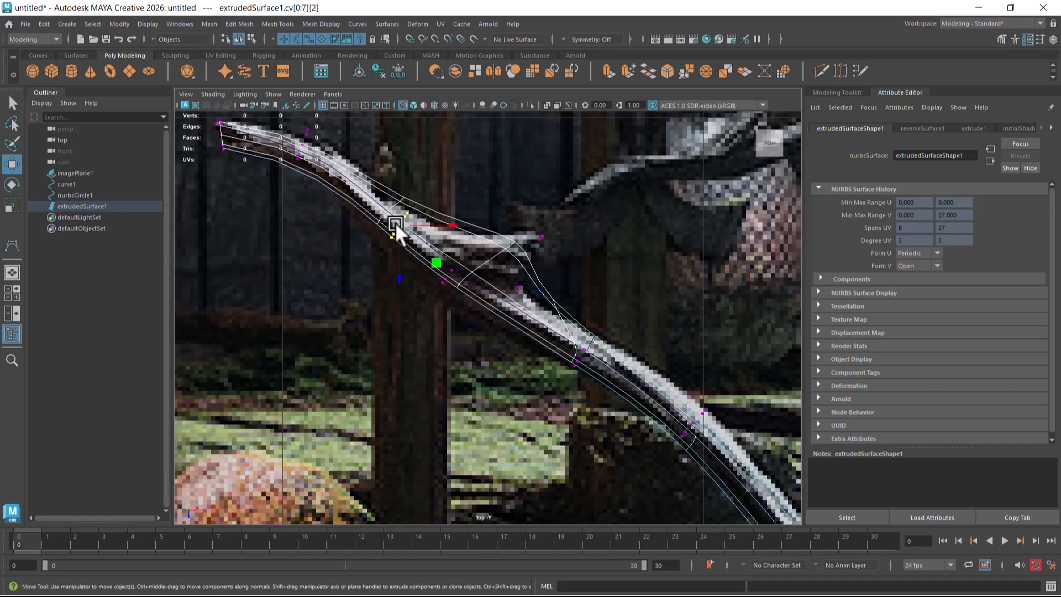
left_click_drag(362, 220, 396, 279)
left_click_drag(393, 236, 390, 246)
left_click_drag(393, 200, 424, 235)
middle_click_drag(330, 194, 345, 254, "alt")
left_click_drag(340, 175, 277, 252)
left_click_drag(317, 203, 319, 201)
- Pull the twelfth ring's lower control vertices down past the tip of the twig hanging below the branch at the post
middle_click_drag(609, 475, 540, 294, "alt")
scroll(487, 364, "down", 5)
right_click_drag(539, 294, 644, 399, "alt")
middle_click_drag(644, 399, 546, 306, "alt")
middle_click_drag(406, 202, 453, 258, "alt")
right_click_drag(453, 257, 512, 311, "alt")
left_click_drag(595, 267, 521, 332)
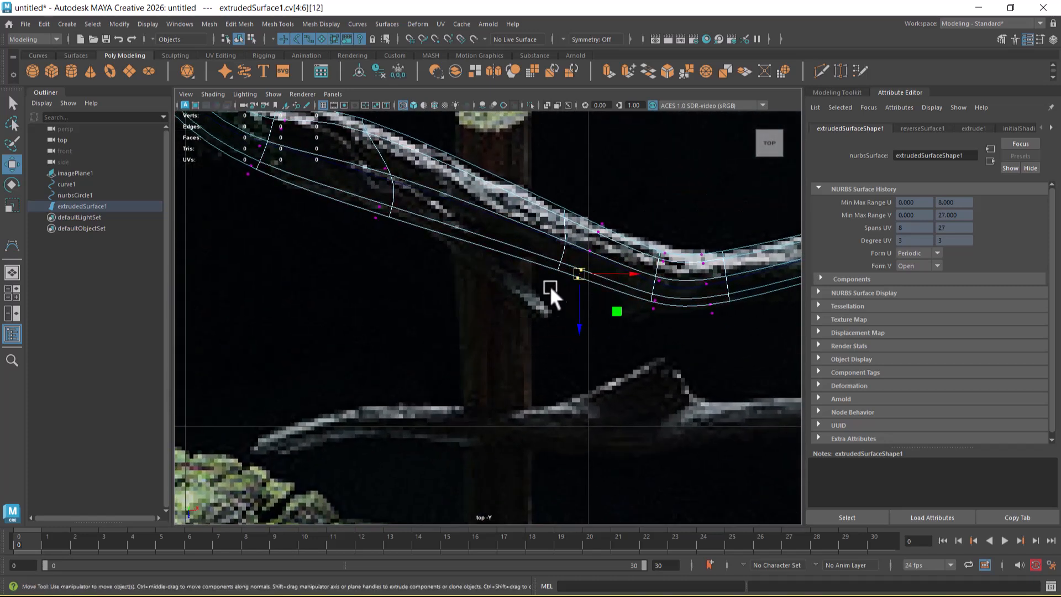
middle_click_drag(444, 249, 500, 332, "alt")
left_click_drag(453, 296, 383, 344)
left_click_drag(478, 364, 601, 413)
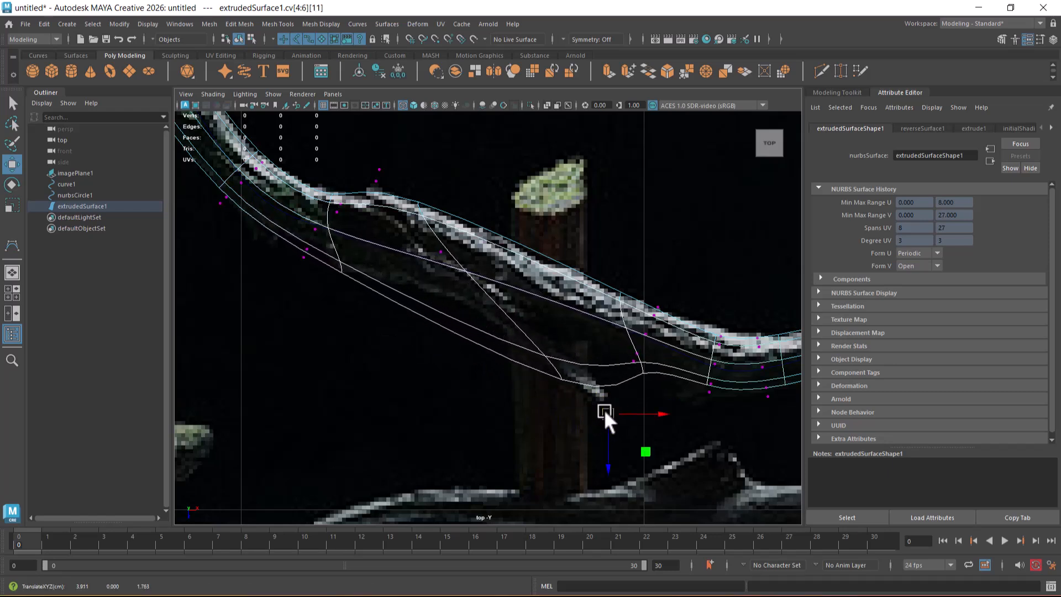
- Refine the hanging twig's shape by repositioning the lower control vertices of the thirteenth, twelfth and eleventh rings along the reference
left_click_drag(653, 348, 575, 328)
left_click_drag(558, 382, 629, 450)
left_click_drag(608, 414, 627, 419)
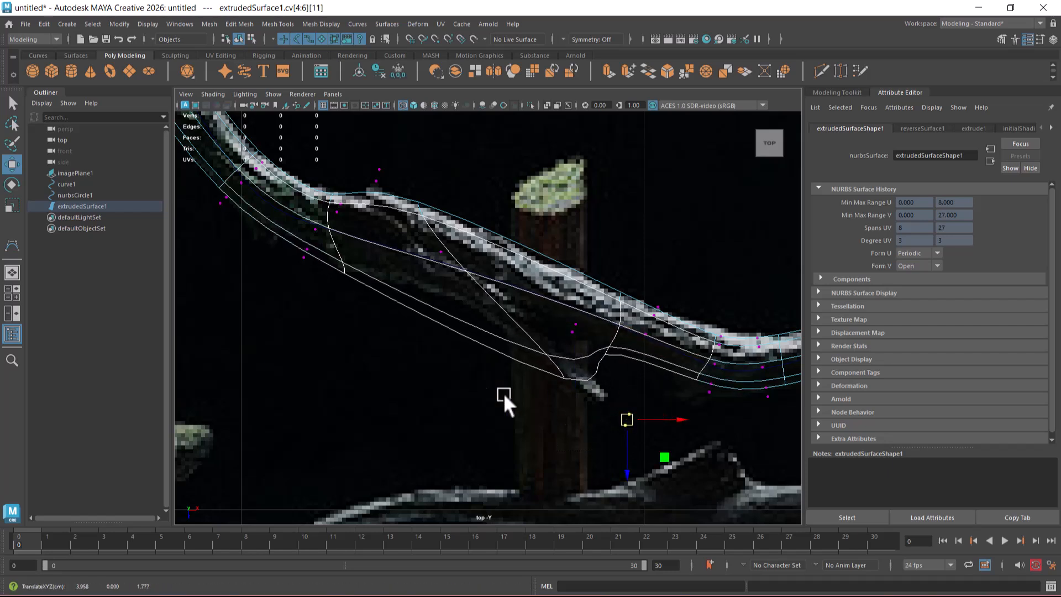
left_click_drag(277, 290, 384, 280)
- Examine the whole branch surface against the reference image from the hanging twig to the far tip
middle_click_drag(566, 353, 483, 317, "alt")
middle_click_drag(656, 378, 437, 282, "alt")
scroll(527, 315, "down", 2)
middle_click_drag(585, 286, 503, 306, "alt")
middle_click_drag(789, 291, 394, 328, "alt")
scroll(514, 353, "down", 13)
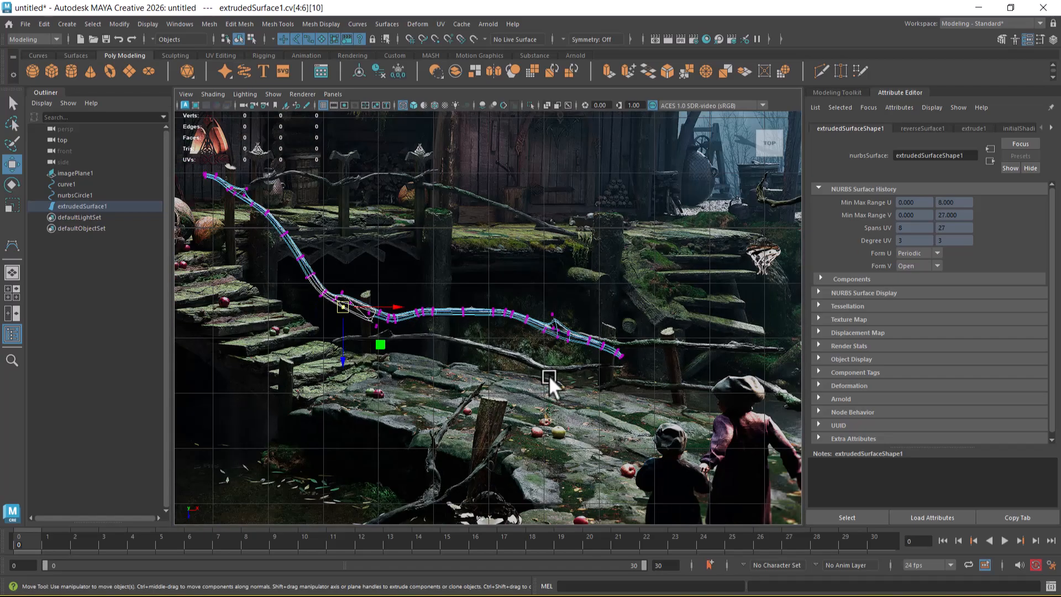
scroll(530, 350, "up", 5)
scroll(553, 382, "down", 6)
scroll(470, 362, "up", 3)
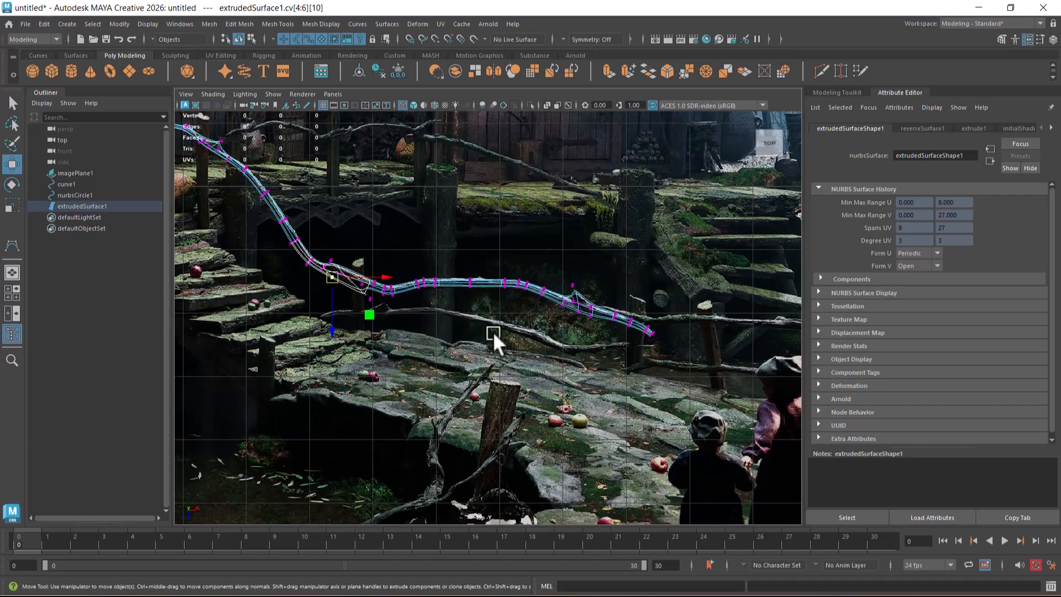
- Switch to the perspective view, hide the reference image's layer1 and display the branch surface shaded
left_click(503, 304)
left_click_drag(496, 319, 616, 373, "alt")
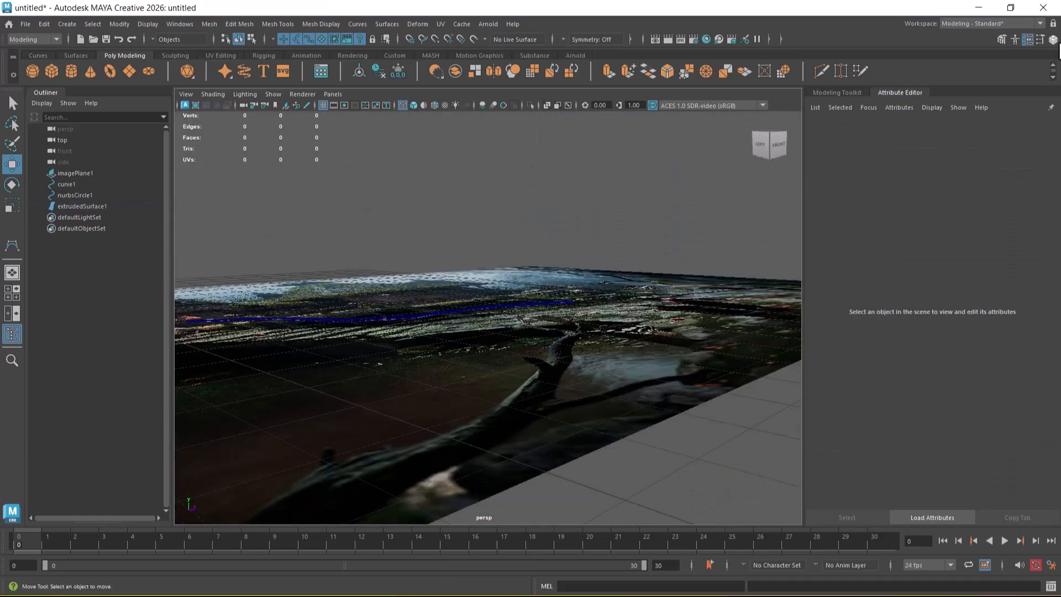
left_click(1053, 39)
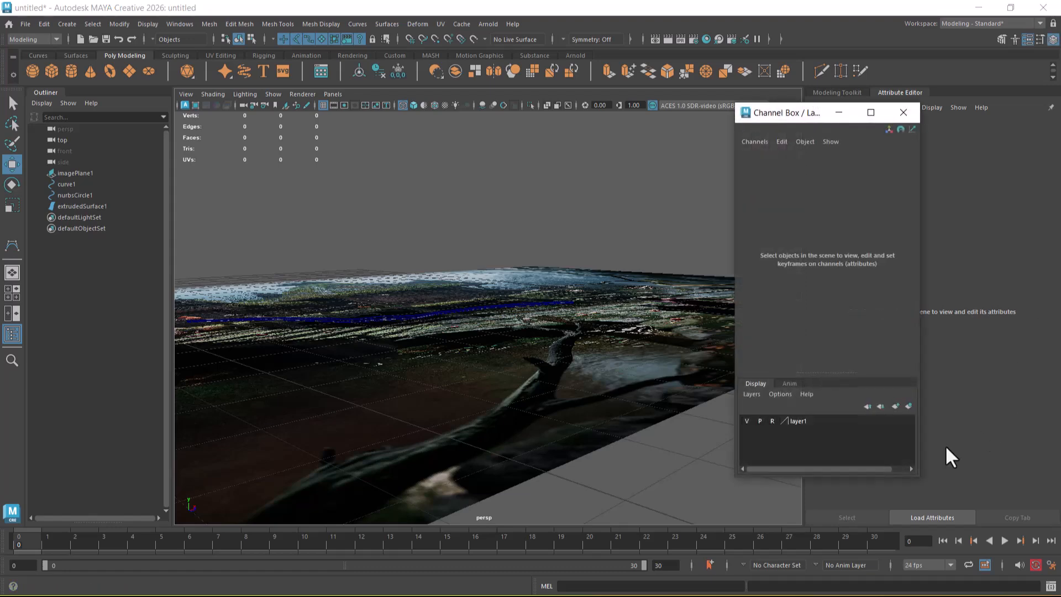
left_click(749, 422)
left_click_drag(500, 358, 476, 343, "alt")
mouse_move(486, 235)
left_mouse_down()
mouse_move(434, 343)
mouse_move(374, 332)
mouse_move(432, 334)
mouse_move(478, 369)
mouse_move(489, 395)
left_mouse_up()
key("5")
- Select the extrudedSurface1 branch, look it over from several angles and close the floating Channel Box window
left_click(580, 348)
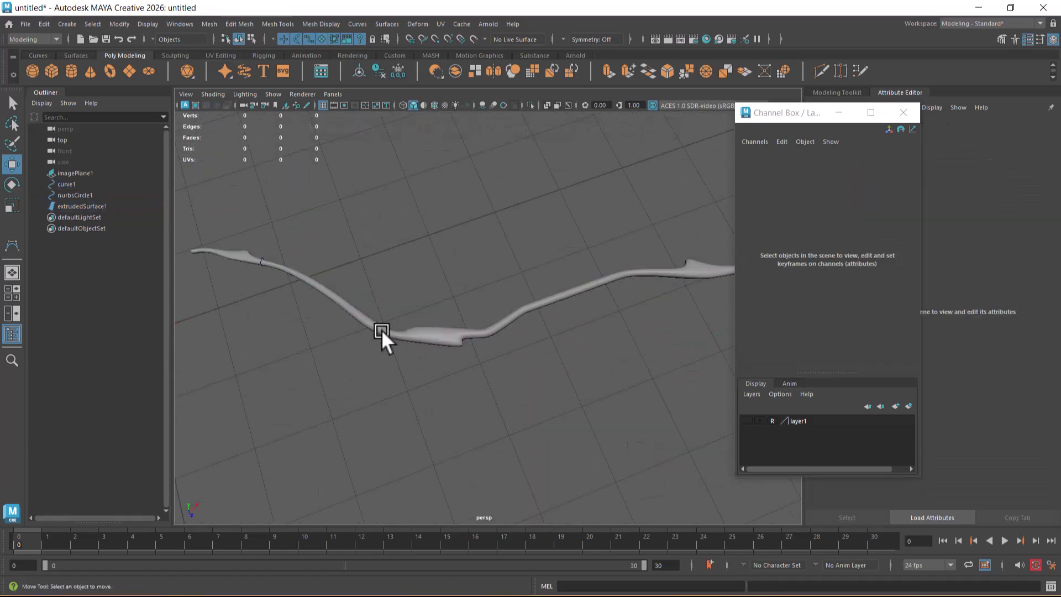
left_click(382, 330)
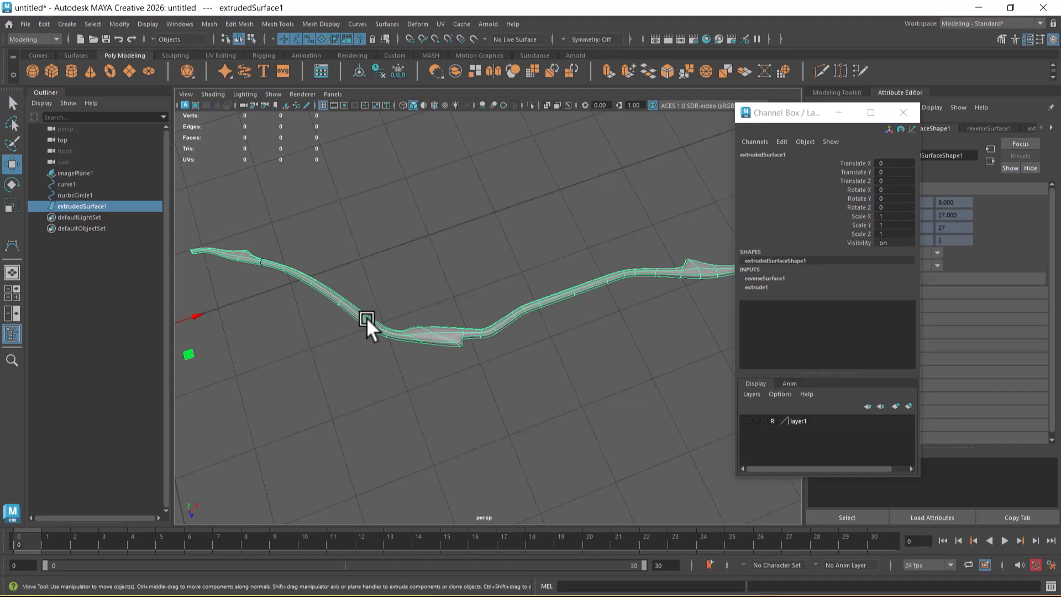
left_click_drag(516, 342, 495, 343, "alt")
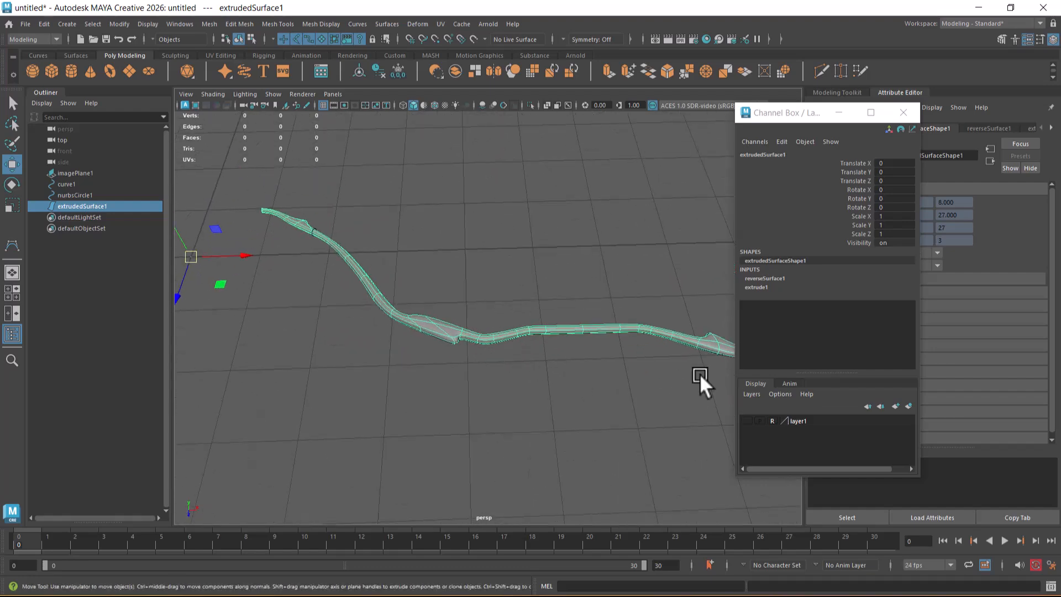
left_click(916, 112)
left_click_drag(691, 351, 529, 332, "alt")
middle_click_drag(530, 332, 581, 338, "alt")
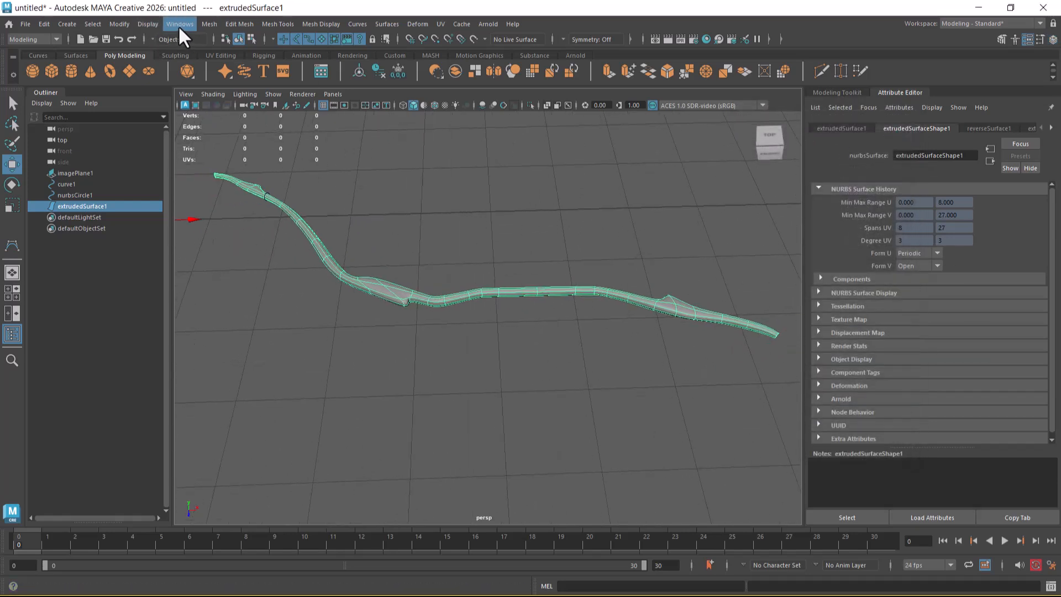
- Open the Convert NURBS to Polygons options for the selected branch surface and reset them to defaults
left_click(119, 24)
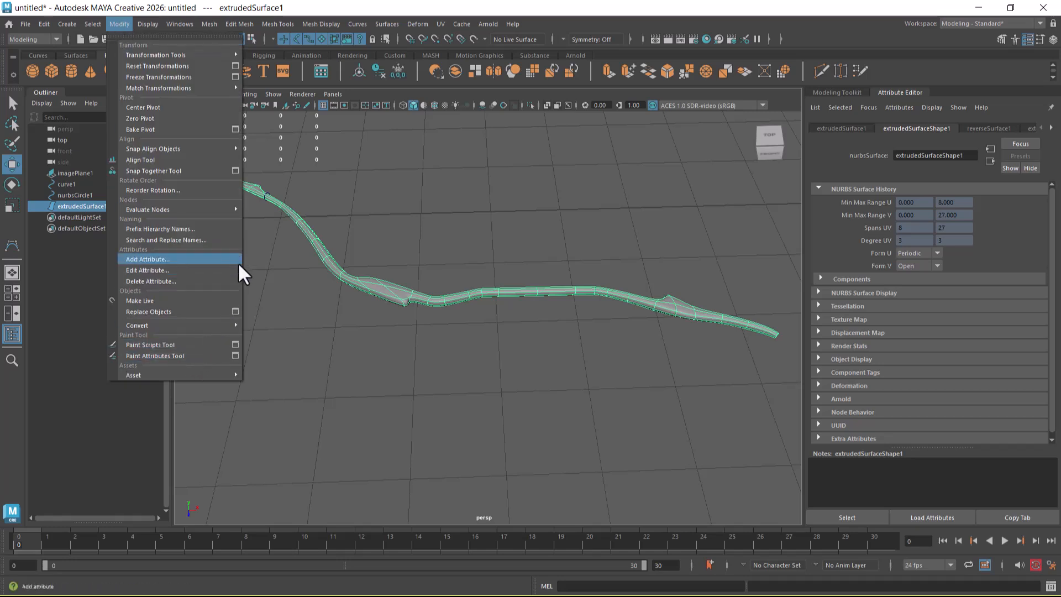
mouse_move(233, 326)
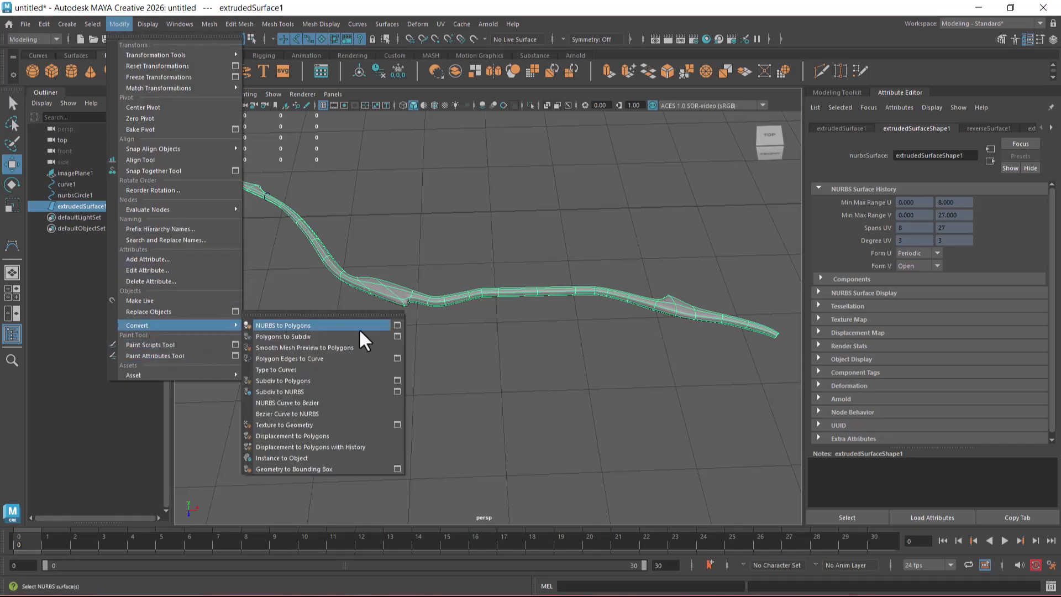
left_click(397, 325)
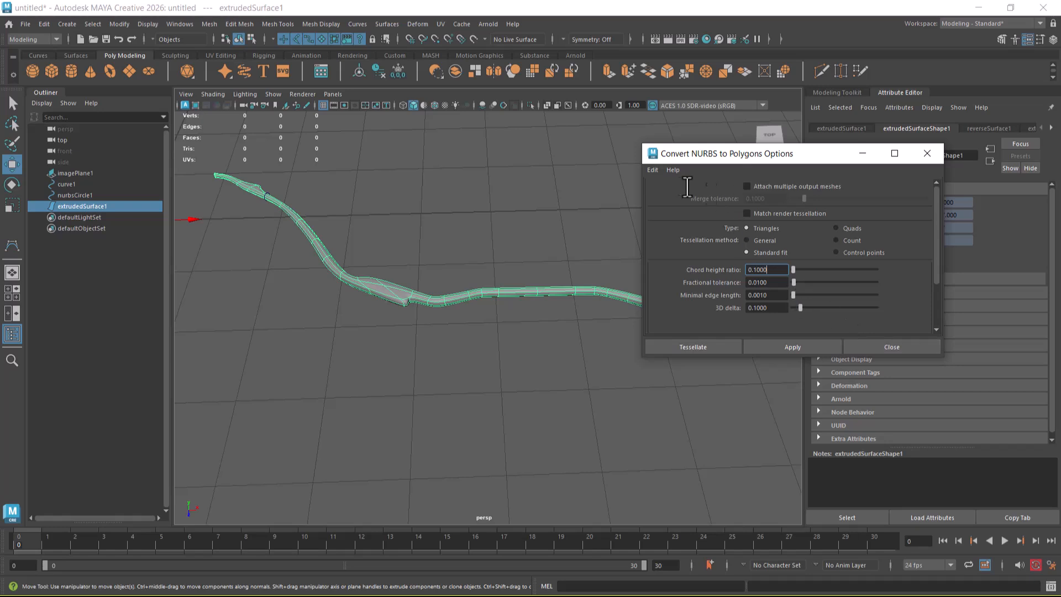
left_click(653, 170)
left_click(672, 194)
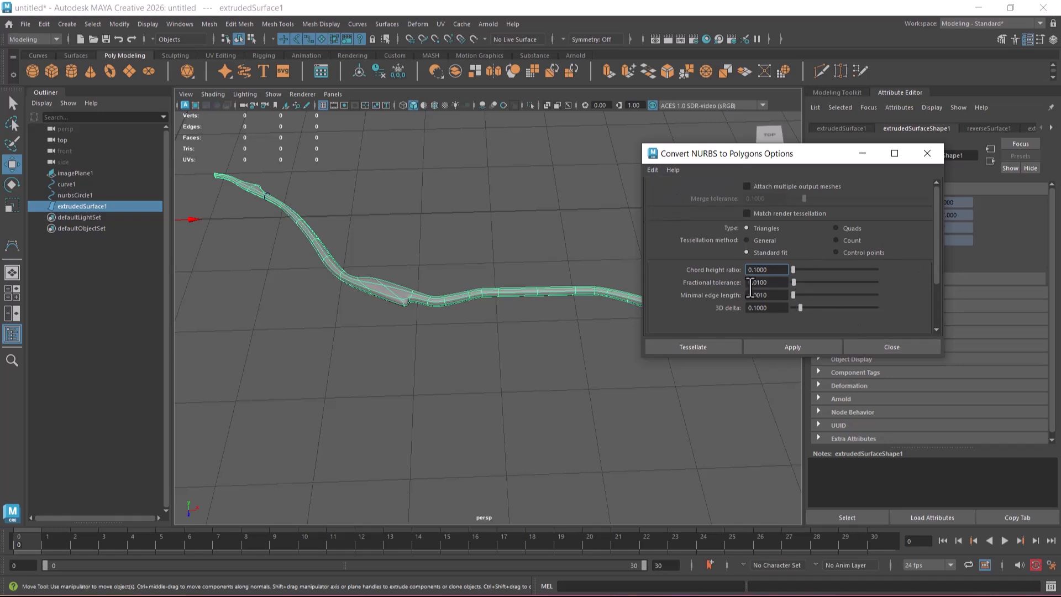
- Set the tessellation method to General with both U type and V type as Per span # of iso params
left_click(747, 241)
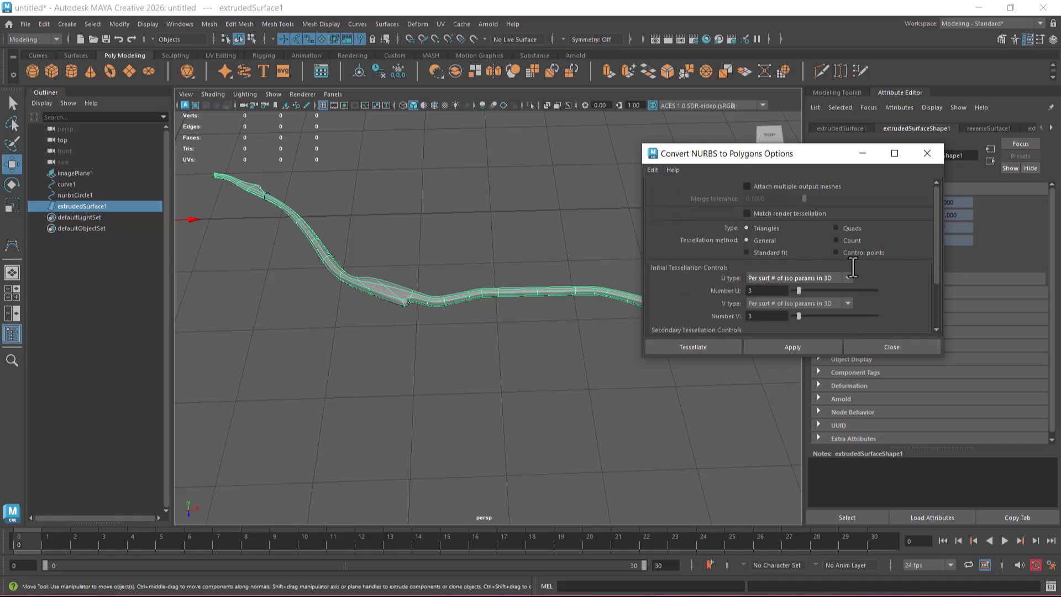
middle_click_drag(369, 267, 500, 321, "alt")
right_click_drag(499, 322, 556, 388, "alt")
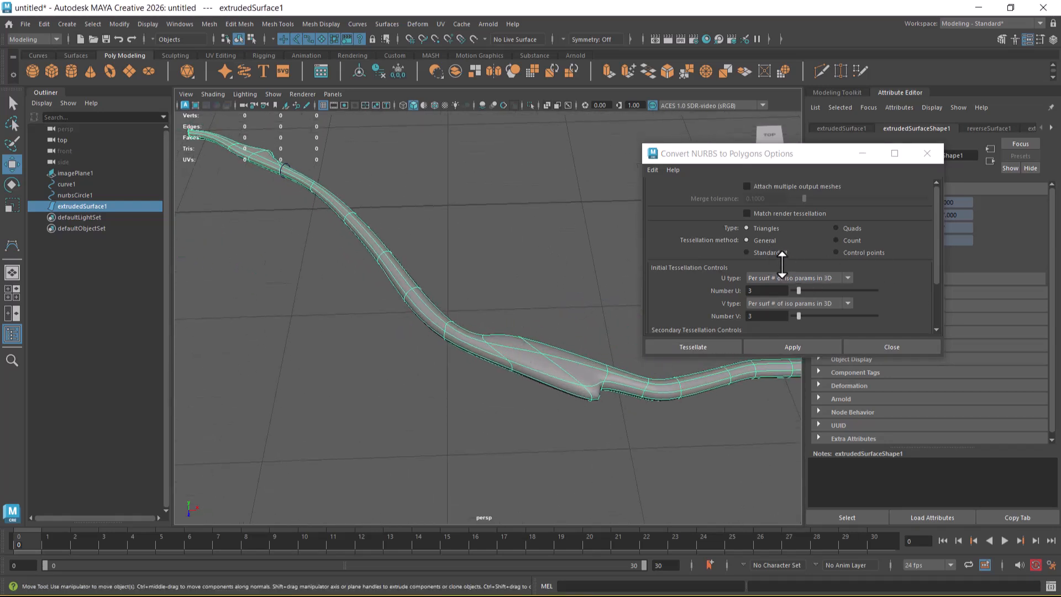
left_click(831, 278)
left_click(817, 313)
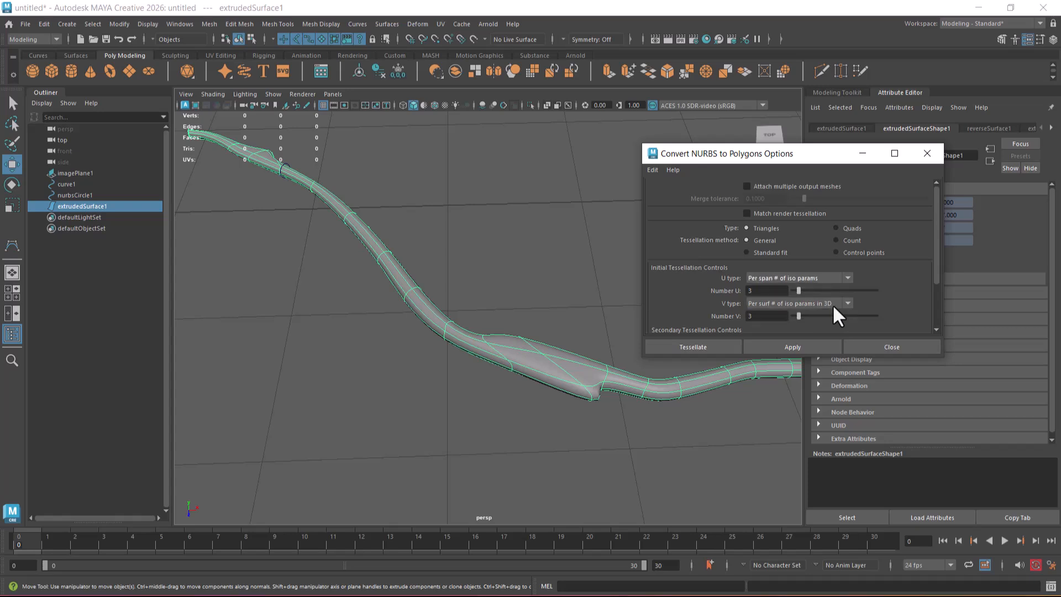
left_click(832, 304)
left_click(821, 337)
- Apply the conversion to create a polygon mesh from the branch surface and inspect its topology near the end
left_click_drag(608, 323, 434, 332, "alt")
middle_click_drag(348, 348, 456, 346, "alt")
scroll(427, 331, "up", 4)
left_click(794, 347)
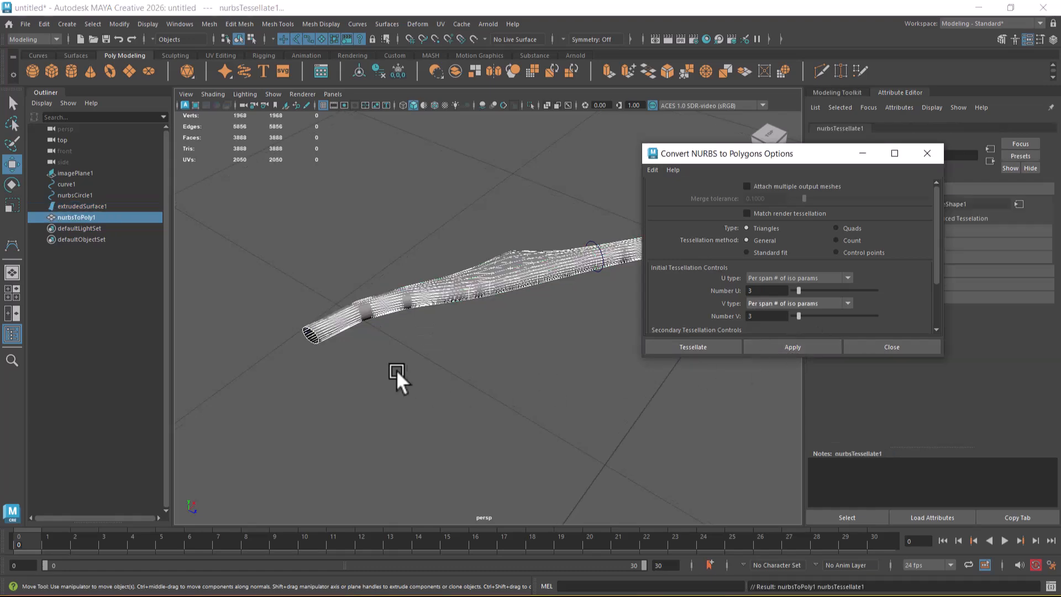
scroll(478, 463, "up", 5)
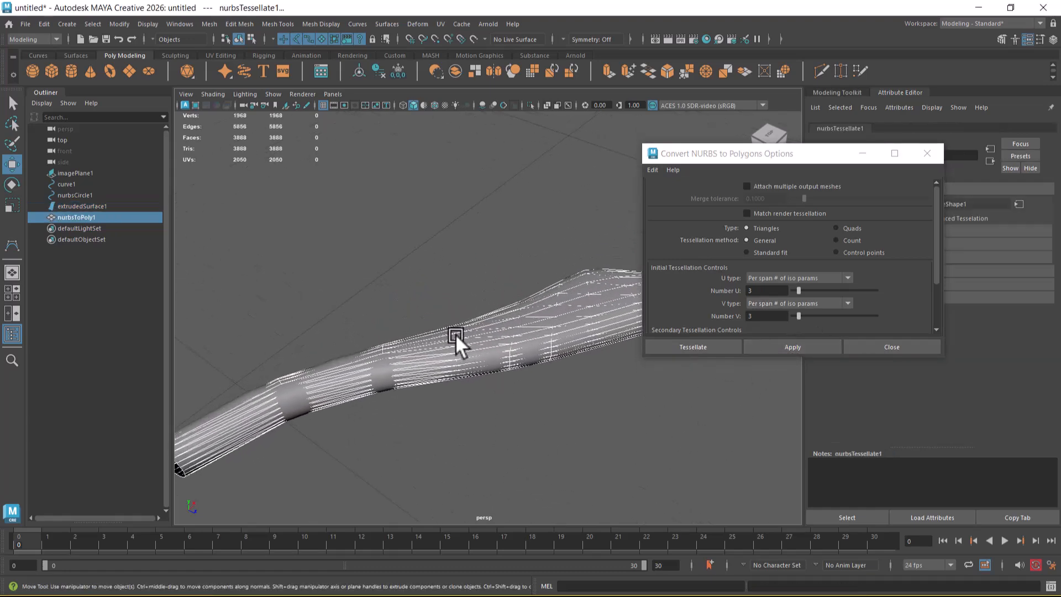
- Undo the triangle conversion and convert the branch surface again with the polygon type set to Quads
key("ctrl+z")
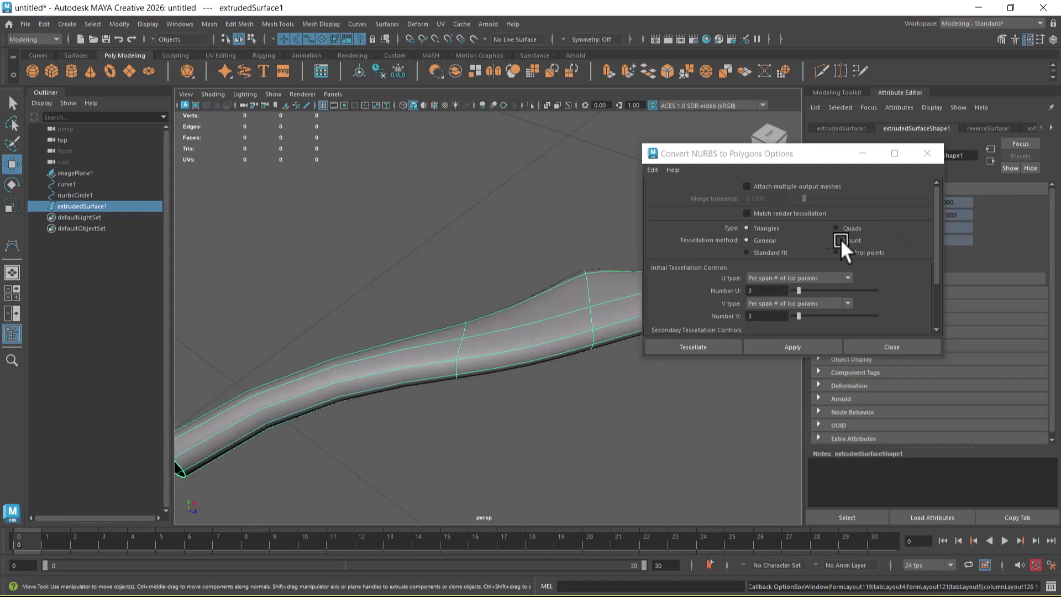
left_click(850, 229)
left_click(797, 348)
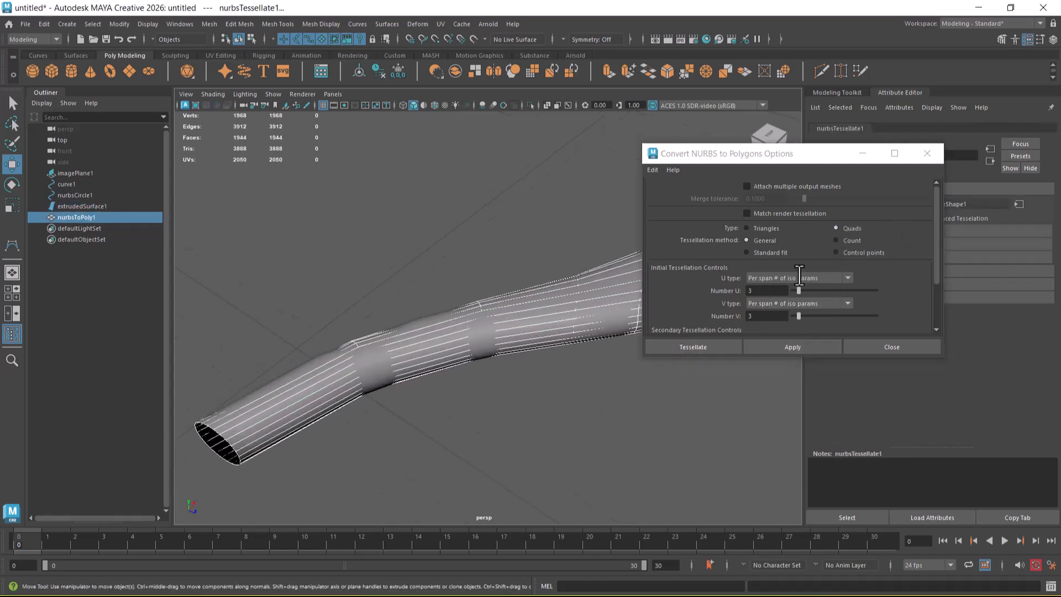
- Undo the last conversion, set Number U to 1 and apply the quad conversion again to the branch surface
key("ctrl+z")
left_click(774, 291)
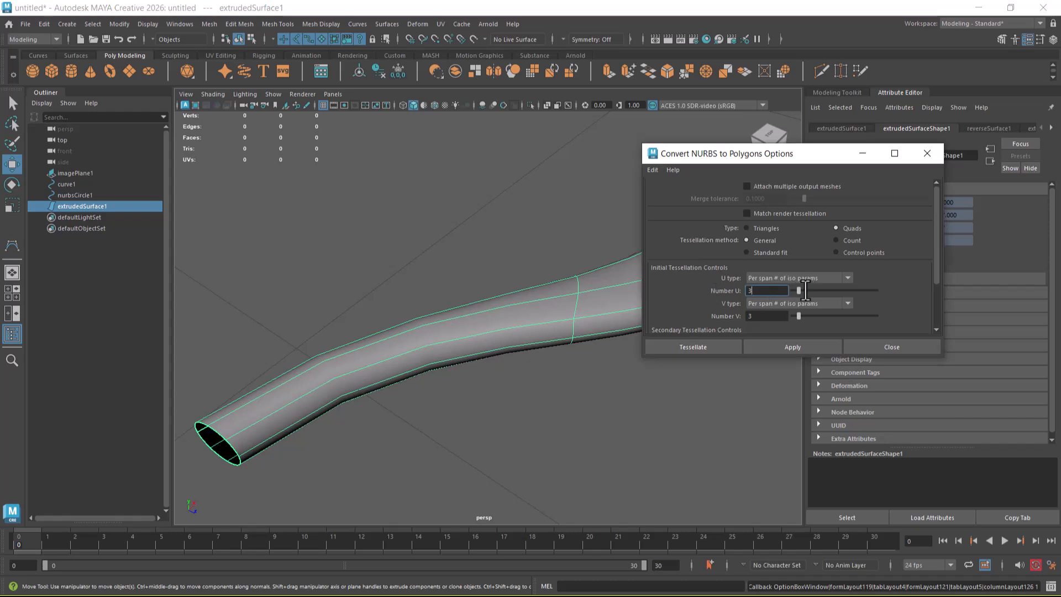
left_click(791, 347)
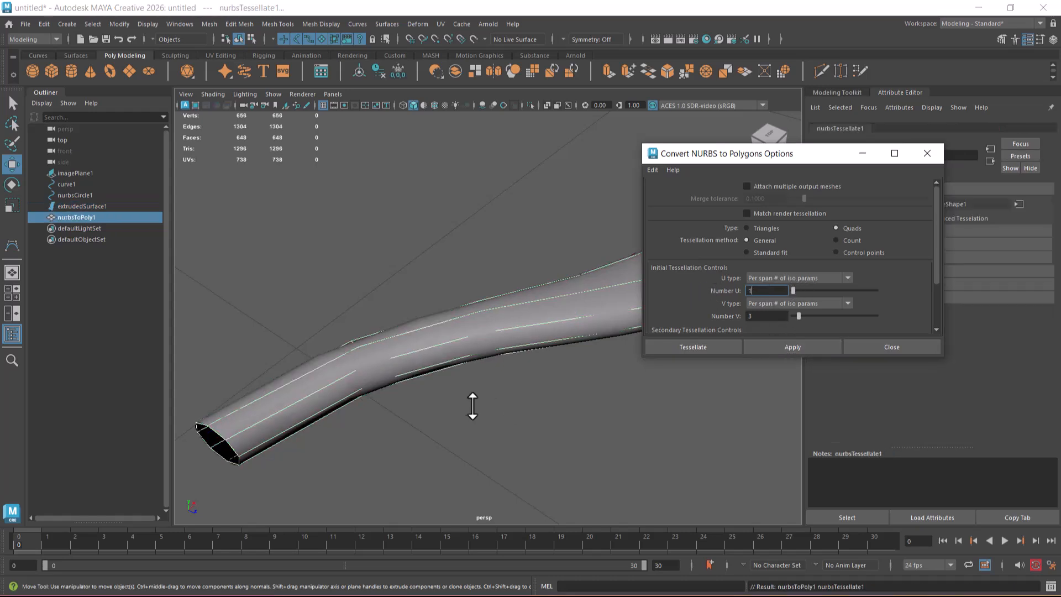
scroll(481, 395, "down", 3)
scroll(487, 392, "up", 3)
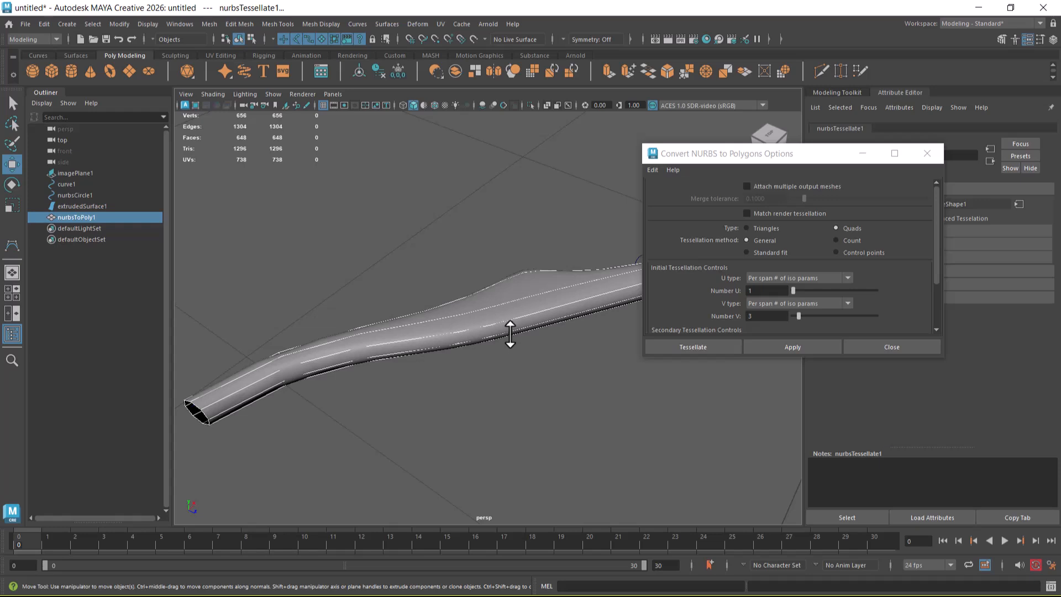
- Select the curve, extruded surface and polygon branch together, close the conversion options and delete their history
left_click_drag(516, 298, 461, 421)
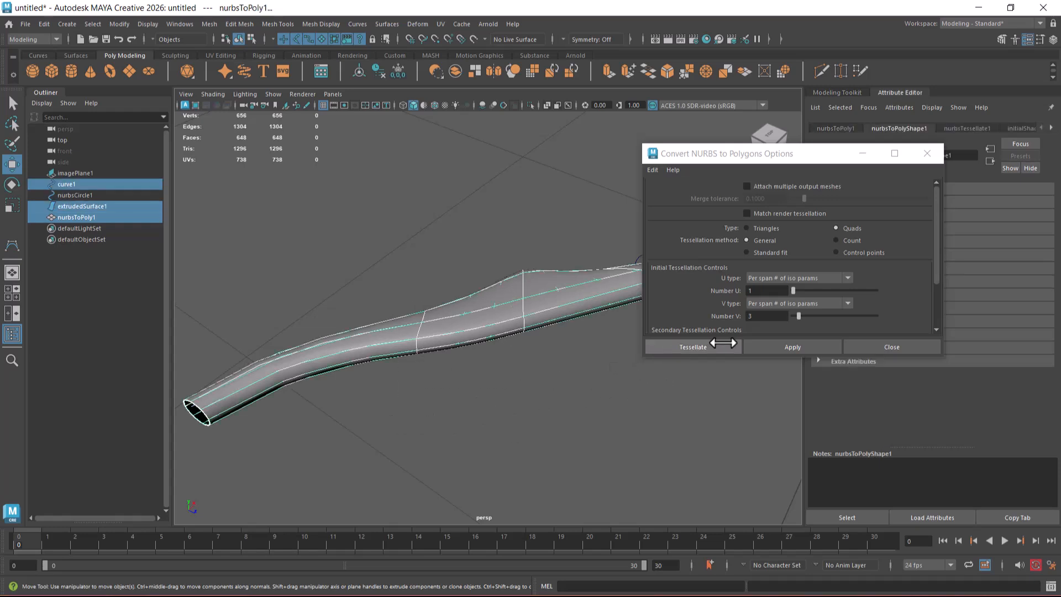
scroll(440, 431, "down", 1)
middle_click_drag(621, 421, 485, 396, "alt")
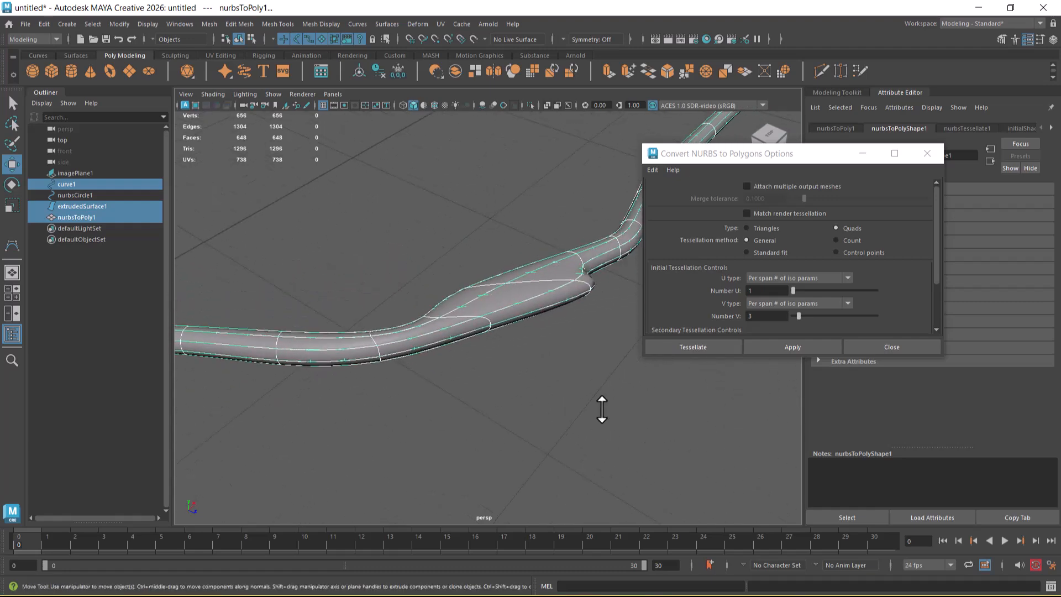
left_click(929, 346)
left_click_drag(698, 391, 531, 308, "alt")
left_click(43, 24)
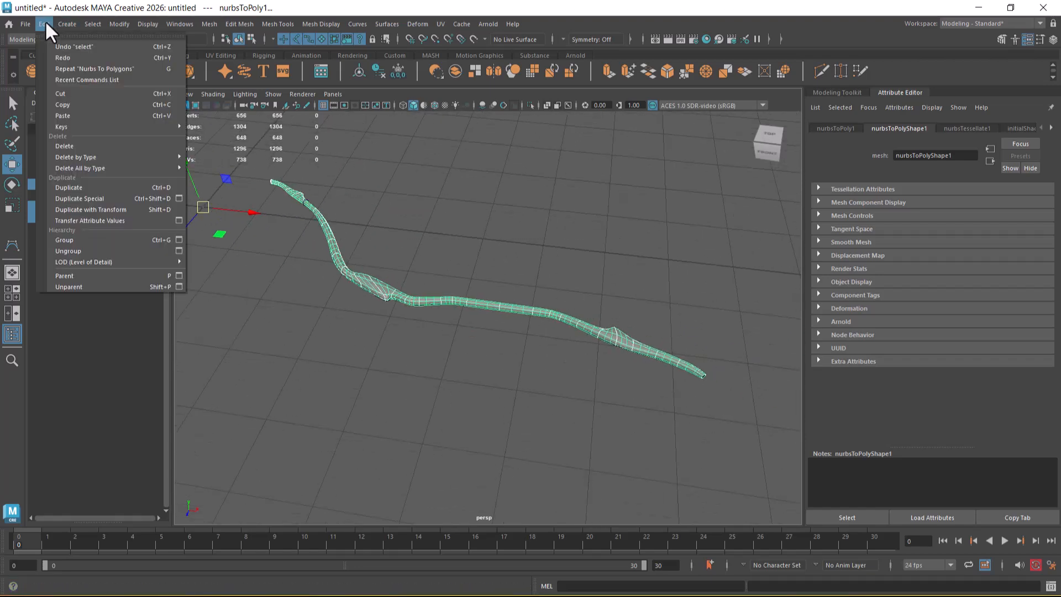
mouse_move(125, 157)
left_click(240, 156)
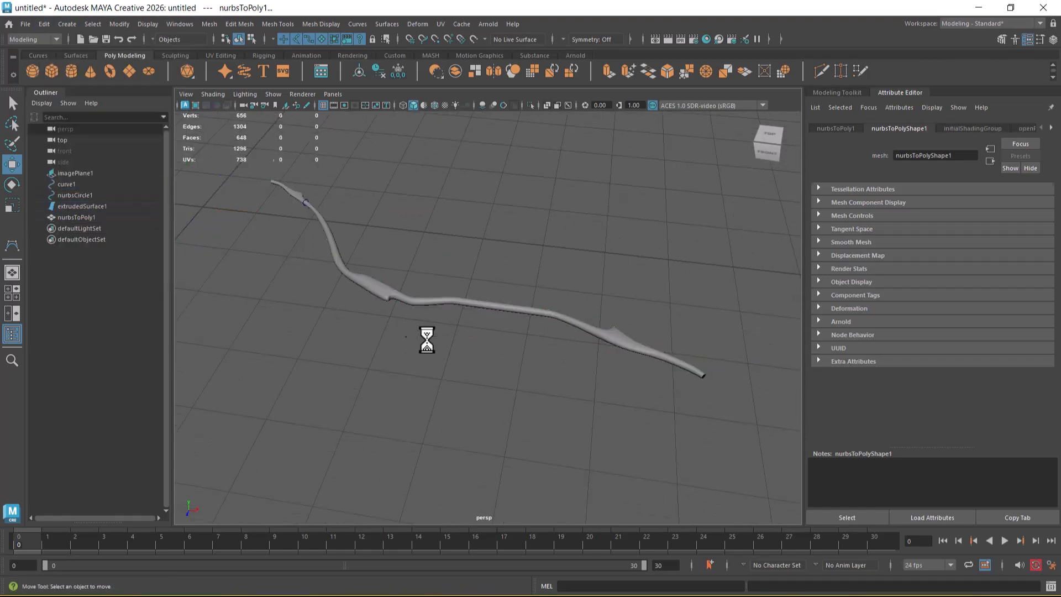
right_click_drag(426, 301, 583, 387, "alt")
middle_click_drag(445, 298, 474, 344, "alt")
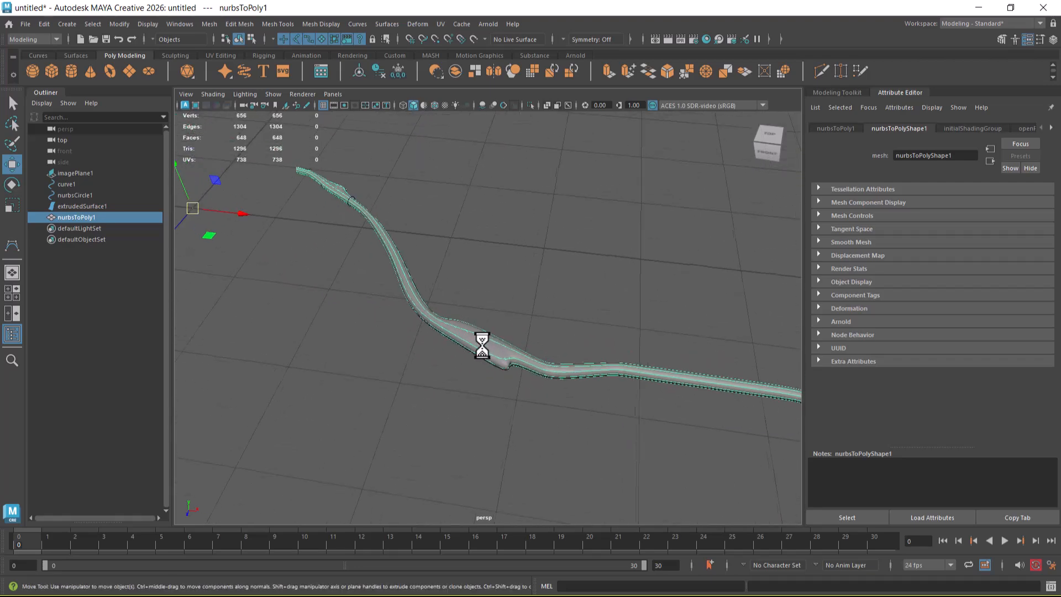
right_click_drag(474, 344, 418, 303, "alt")
left_click_drag(218, 176, 218, 161)
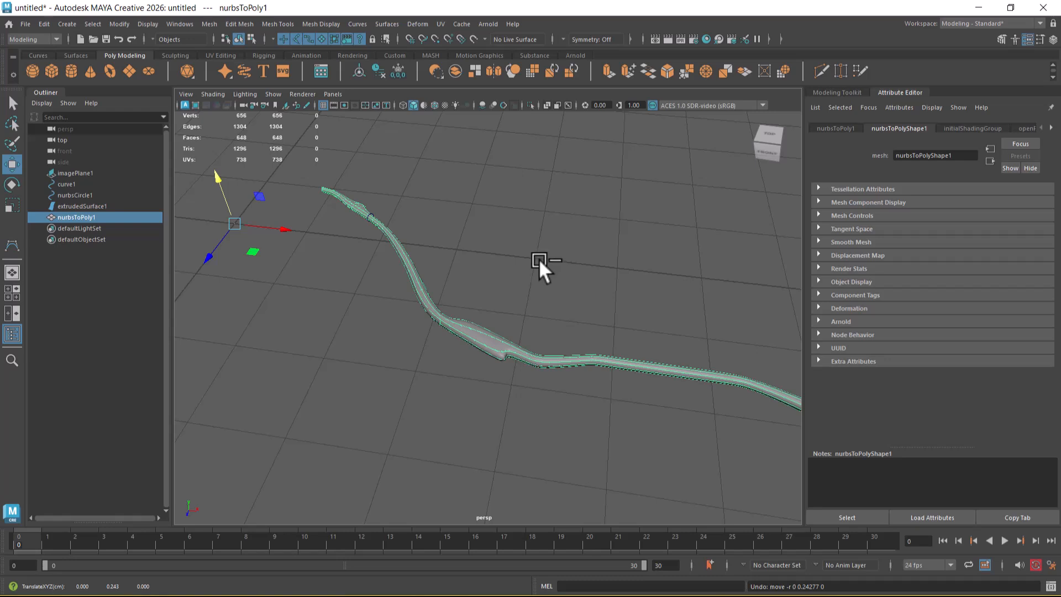
right_click(569, 211)
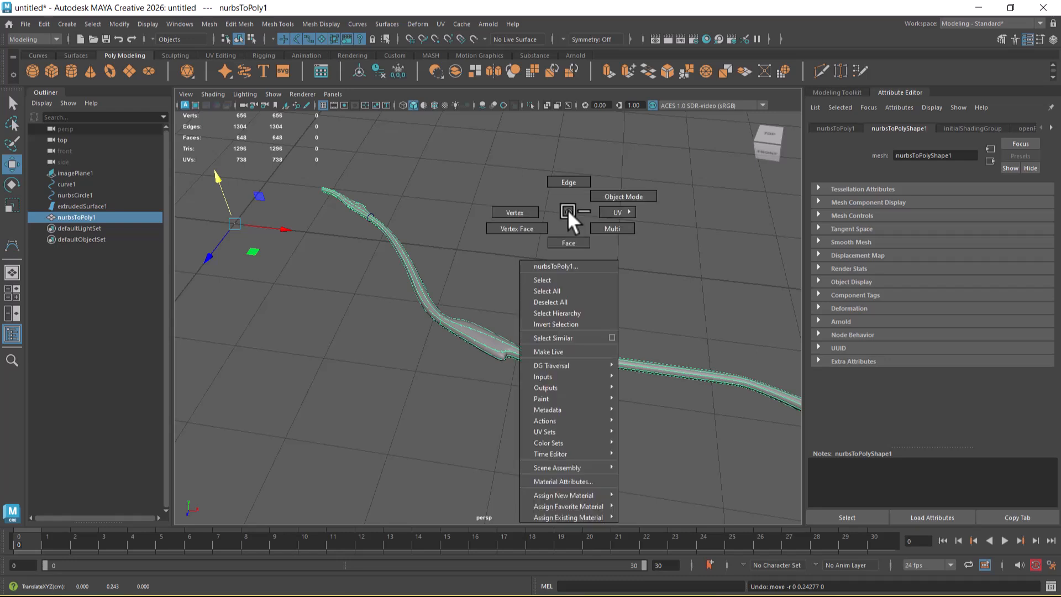
right_click_drag(568, 211, 599, 197)
key("ctrl+h")
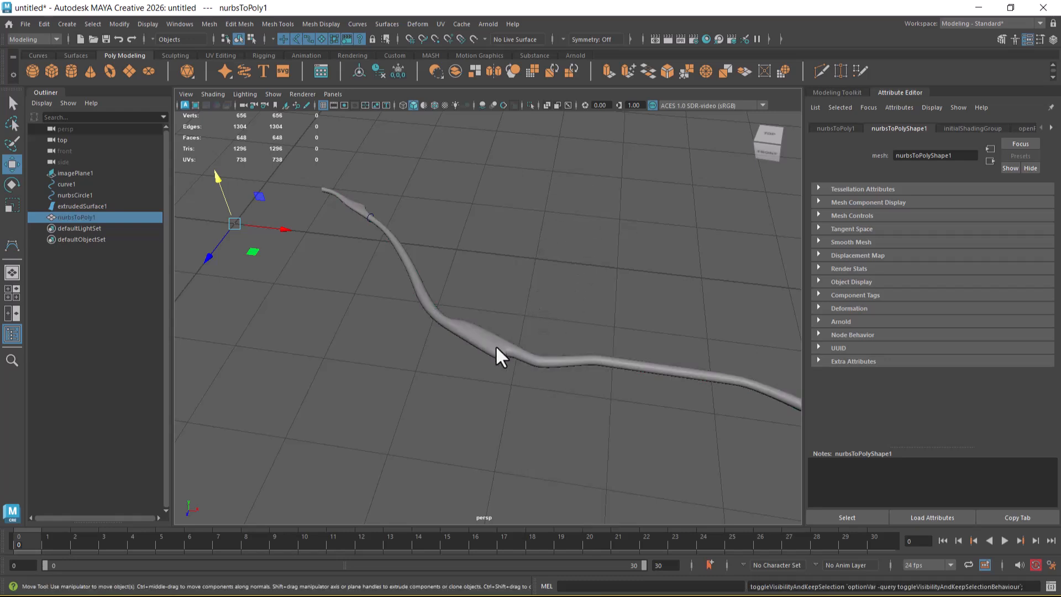
left_click(501, 345)
key("ctrl+shift+h")
- Select curve1, extrudedSurface1 and nurbsToPoly1 together and delete their history once more
left_click_drag(606, 212, 343, 497, "ctrl+shift")
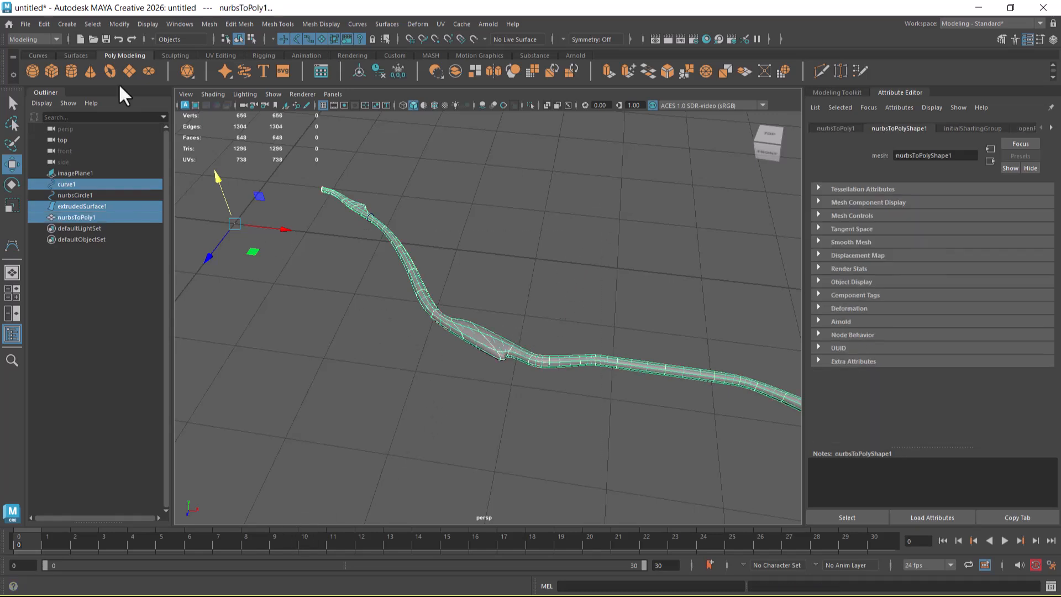
left_click(52, 24)
mouse_move(172, 156)
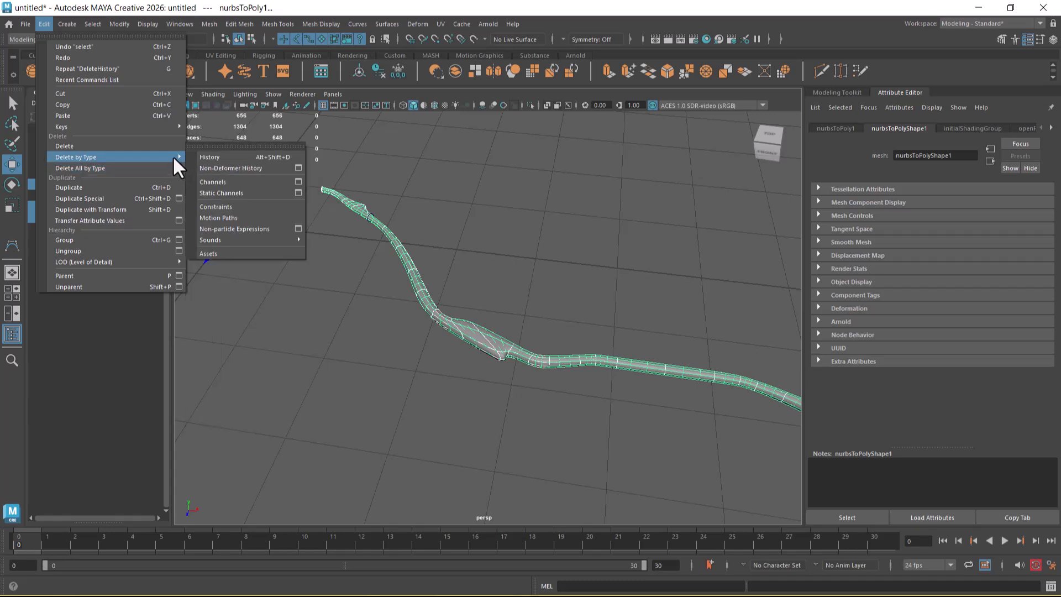
left_click(219, 156)
- Delete the original extruded NURBS surface and select the remaining polygon branch
left_click(544, 342)
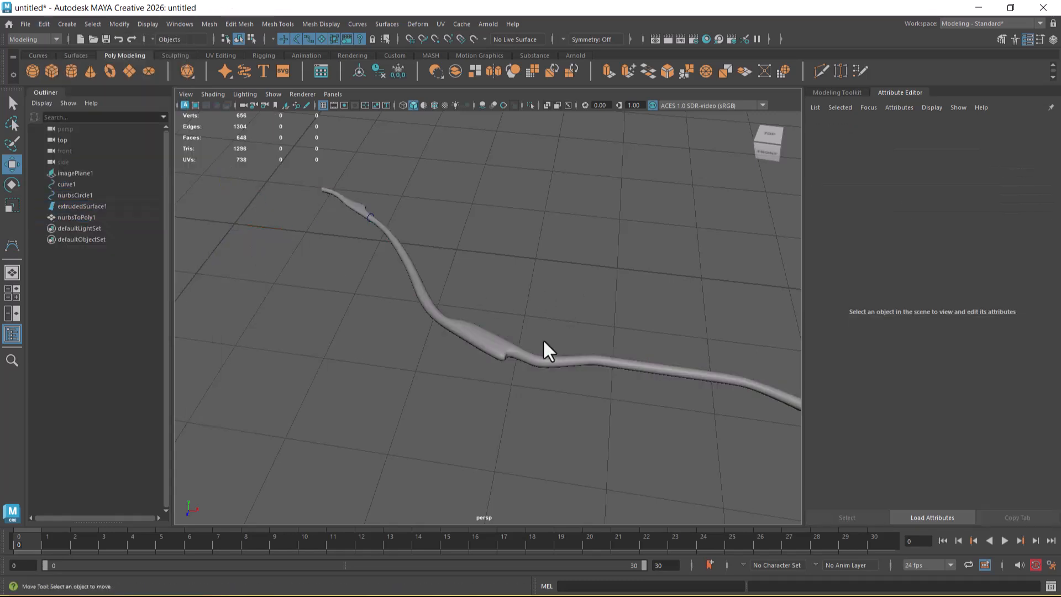
left_click(508, 351)
key("Delete")
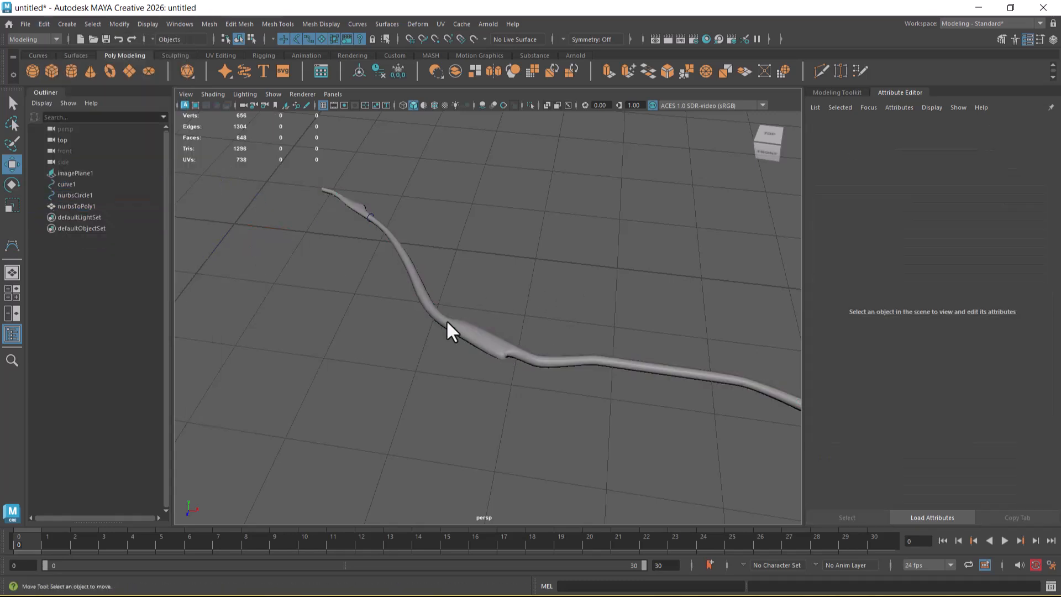
left_click(470, 339)
left_click_drag(446, 350, 480, 377, "alt")
- Switch to ACDSee and examine the upper end of the branch railing in whitch-house-.jpg at close range
key("super")
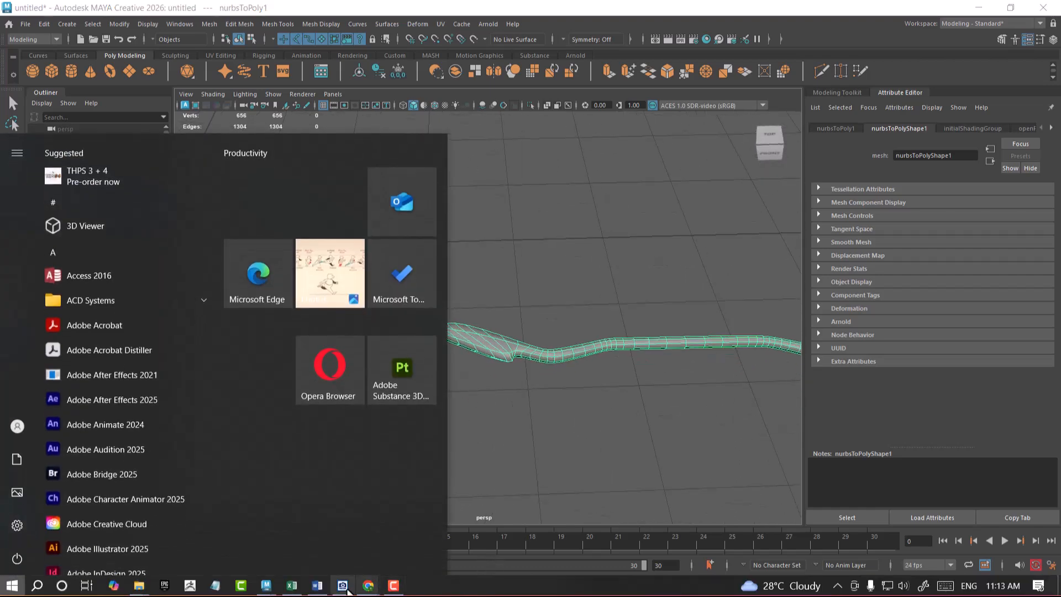
left_click(347, 588)
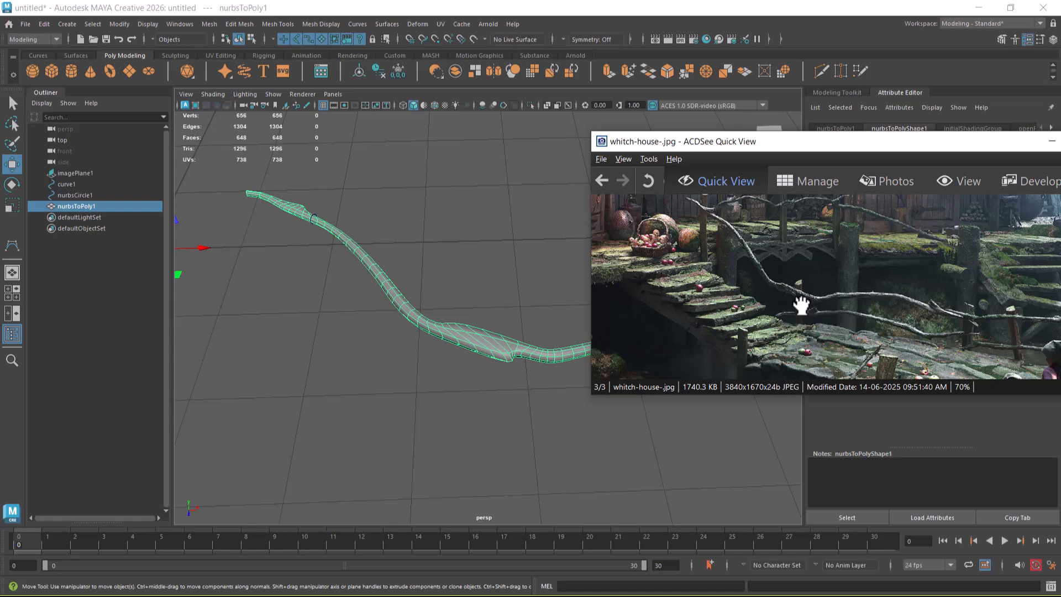
scroll(801, 305, "up", 5)
left_click_drag(785, 303, 828, 369)
left_click_drag(796, 285, 910, 375)
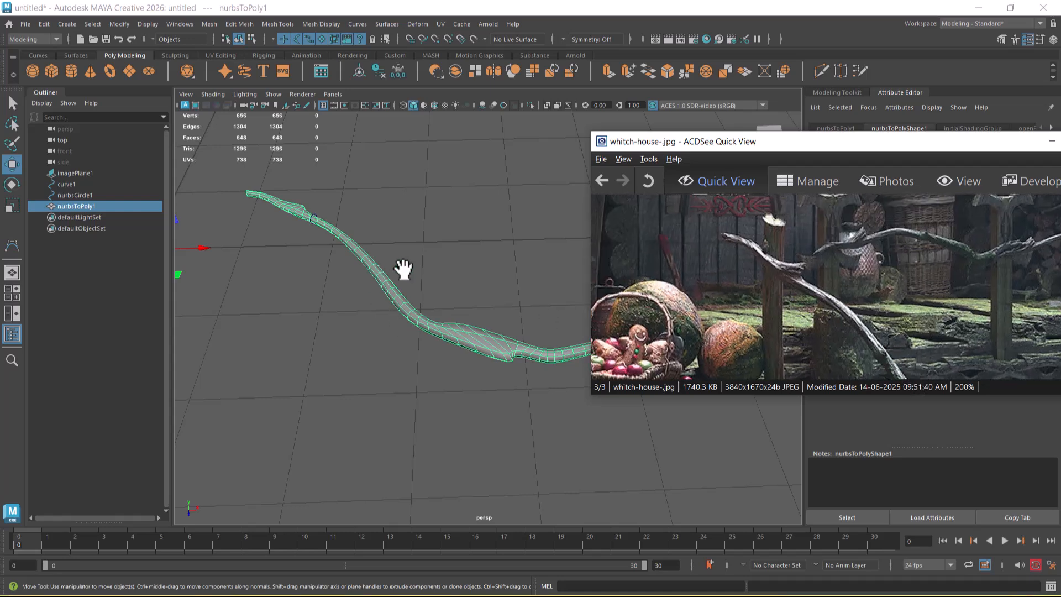
- Switch the Maya viewport from perspective to the top view and frame the polygon branch
right_click_drag(403, 271, 423, 293, "alt")
key("space")
left_click(432, 272)
left_click_drag(430, 270, 373, 269)
right_click_drag(404, 356, 436, 384, "alt")
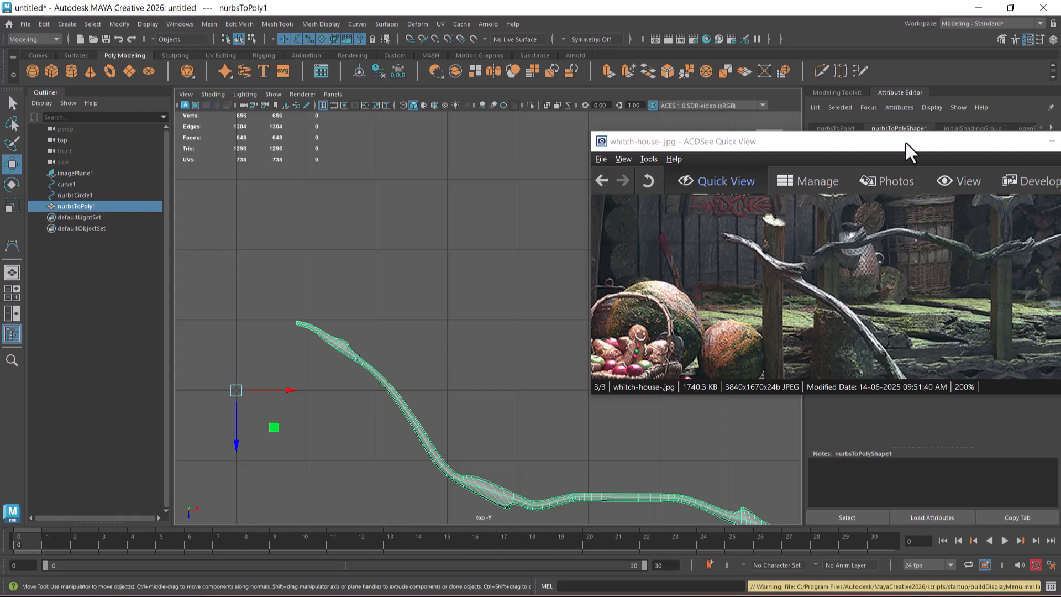
- Move the reference picture window clear of the branch, bring up the layer list and make layer1 visible
left_click_drag(907, 143, 722, 66)
left_click(1054, 40)
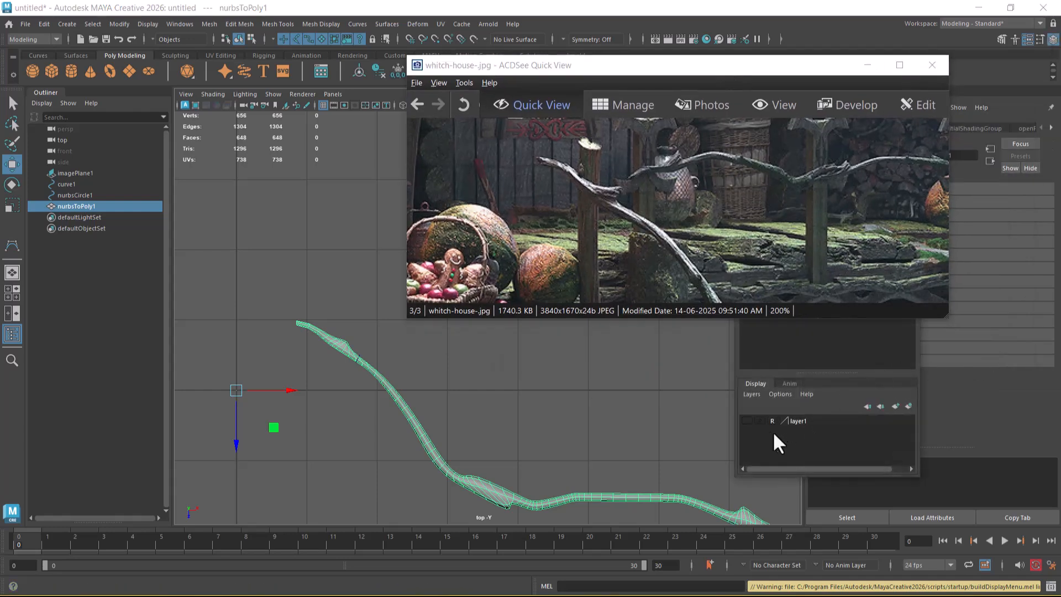
left_click(747, 421)
- Enter vertex mode on the polygon branch at its upper knot over the reference image
scroll(293, 321, "up", 5)
middle_click_drag(323, 362, 435, 409, "alt")
scroll(442, 482, "up", 4)
middle_click_drag(299, 451, 492, 413, "alt")
scroll(464, 470, "up", 2)
middle_click_drag(463, 475, 459, 444, "alt")
scroll(462, 428, "up", 2)
scroll(443, 414, "up", 2)
scroll(443, 413, "up", 1)
middle_click_drag(340, 290, 278, 253, "alt")
right_click_drag(283, 239, 261, 280)
scroll(321, 332, "up", 1)
middle_click_drag(323, 372, 360, 346, "alt")
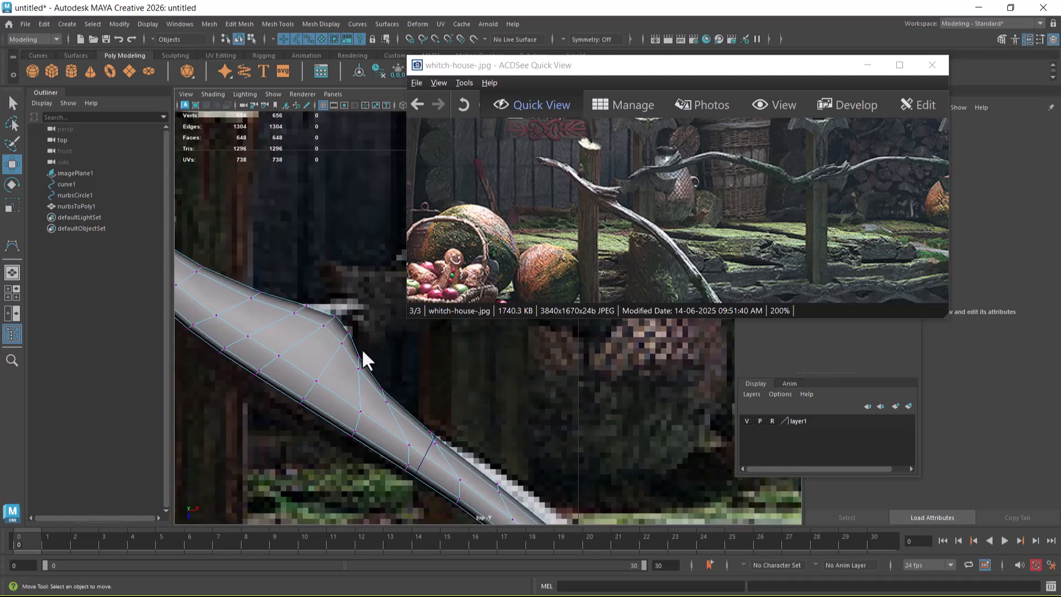
- Display the mesh in wireframe and move the vertices below the upper knot's tip to the fork in the image
left_click_drag(342, 352, 339, 355)
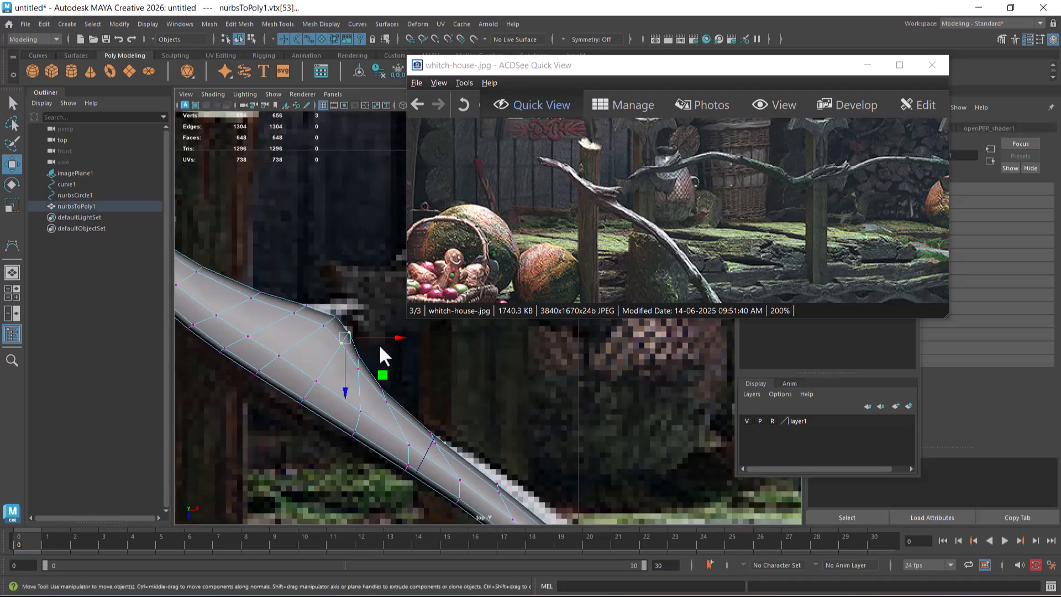
key("4")
middle_click_drag(347, 374, 353, 354, "alt")
right_click_drag(352, 354, 362, 351, "alt")
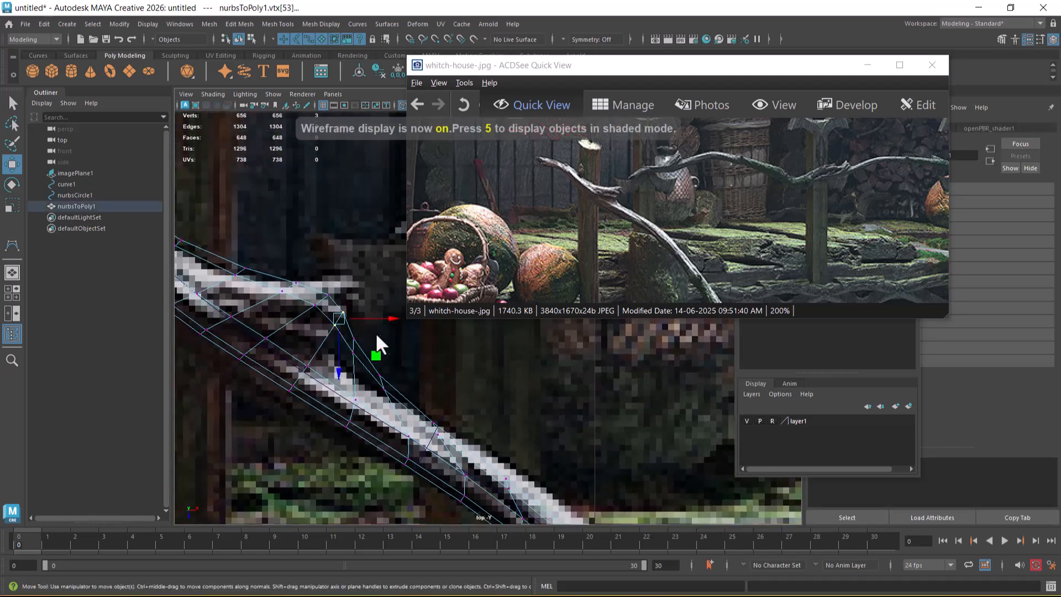
left_click_drag(352, 350, 336, 361)
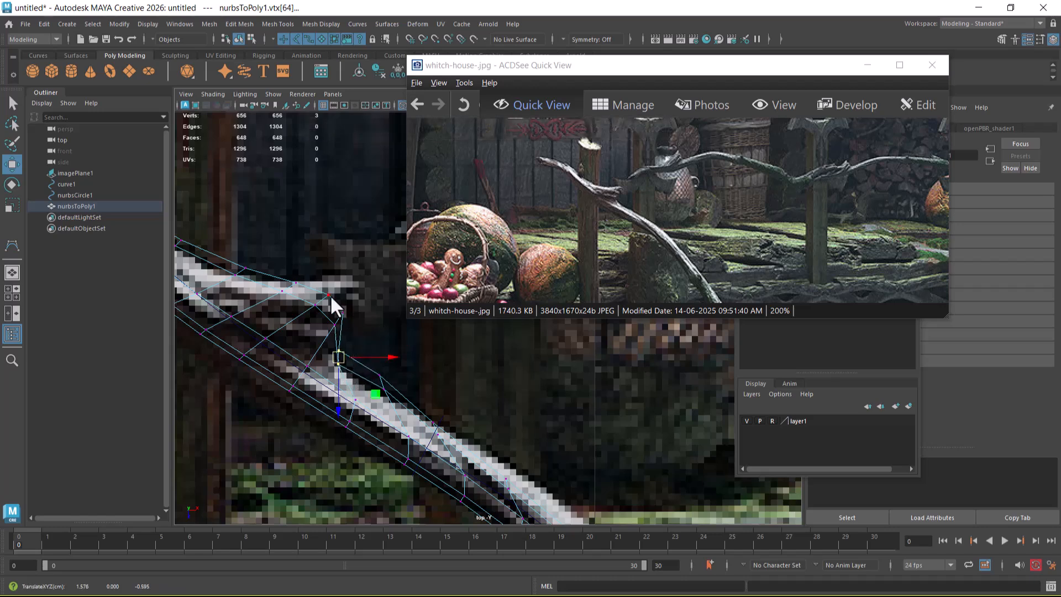
- Reposition the vertices around the upper knot's tip to follow the broken twig in the reference image
left_click(287, 276)
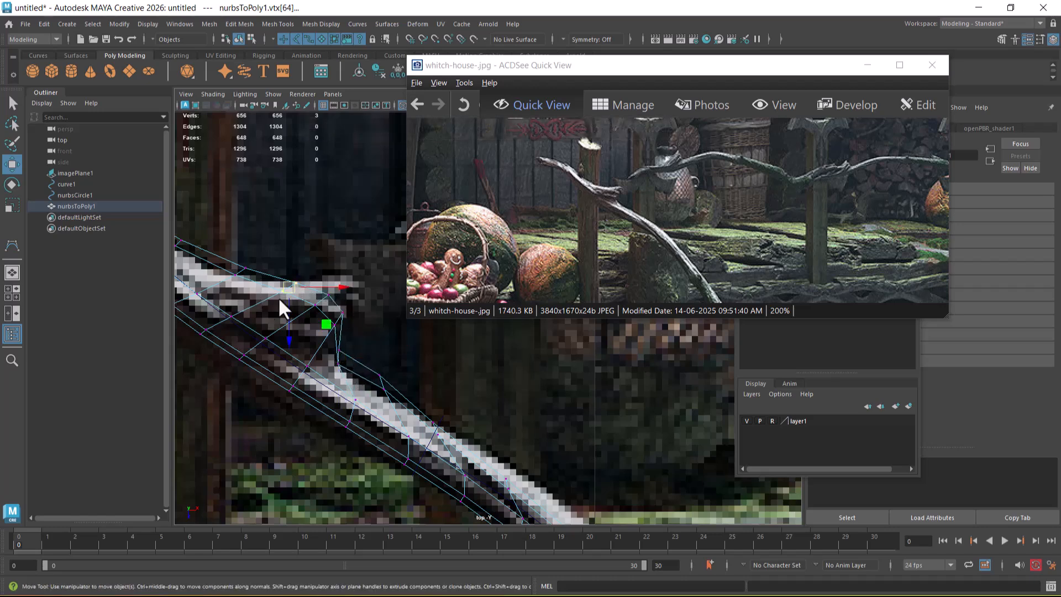
left_click(325, 297)
left_click_drag(324, 297, 330, 281)
left_click(381, 305)
left_click_drag(385, 303, 330, 335)
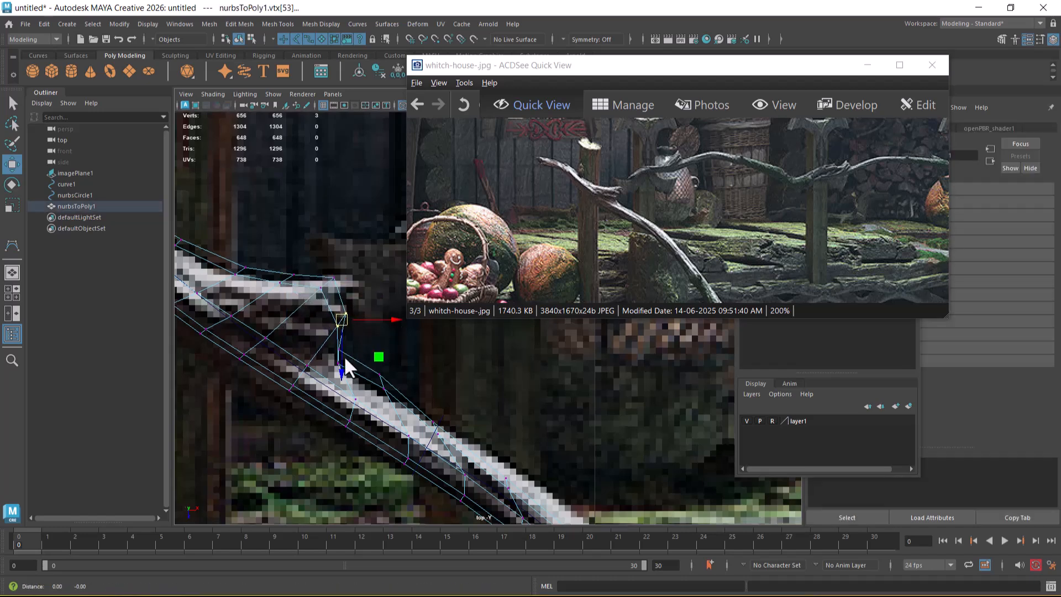
- Move the vertices along the upper edge before the knot onto the branch outline in the image
middle_click_drag(243, 313, 297, 308, "alt")
left_click_drag(296, 236, 273, 281)
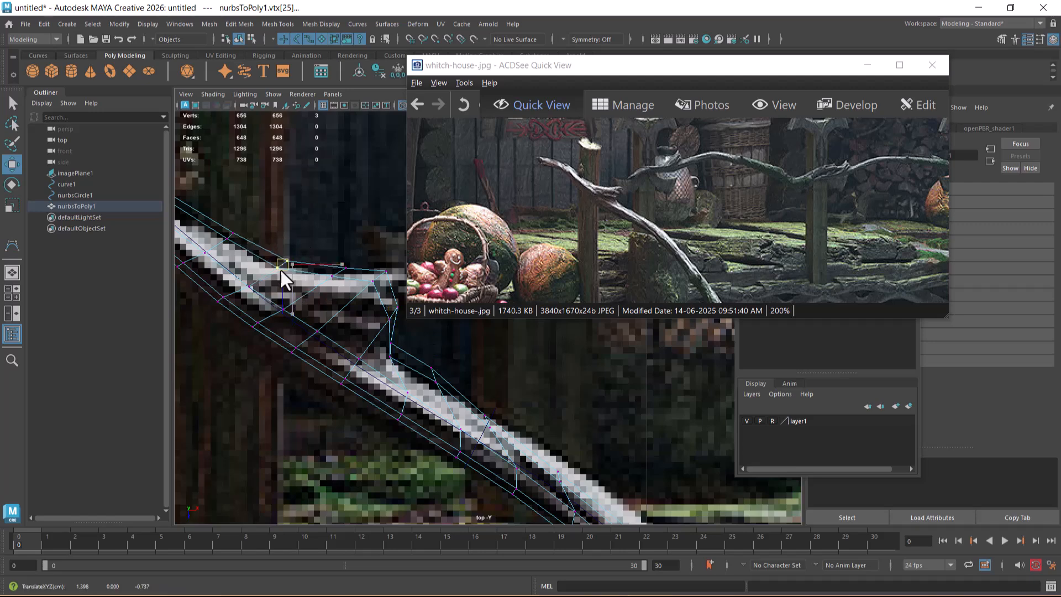
left_click_drag(271, 224, 223, 243)
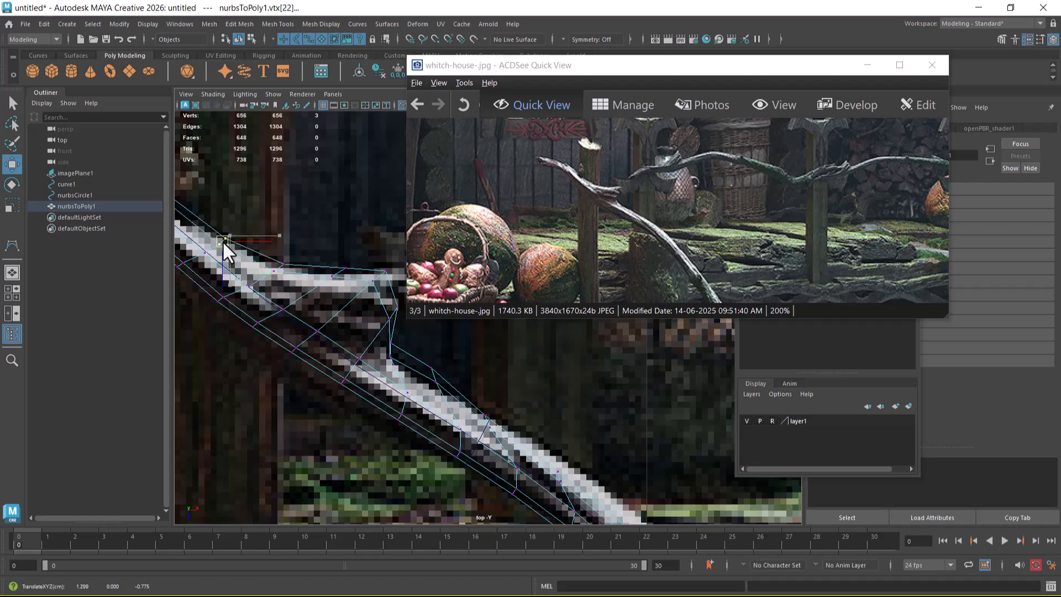
- Move the edge vertices on the branch's sloping middle section outward to match the bump in the reference image
scroll(223, 277, "down", 3)
scroll(388, 427, "up", 6)
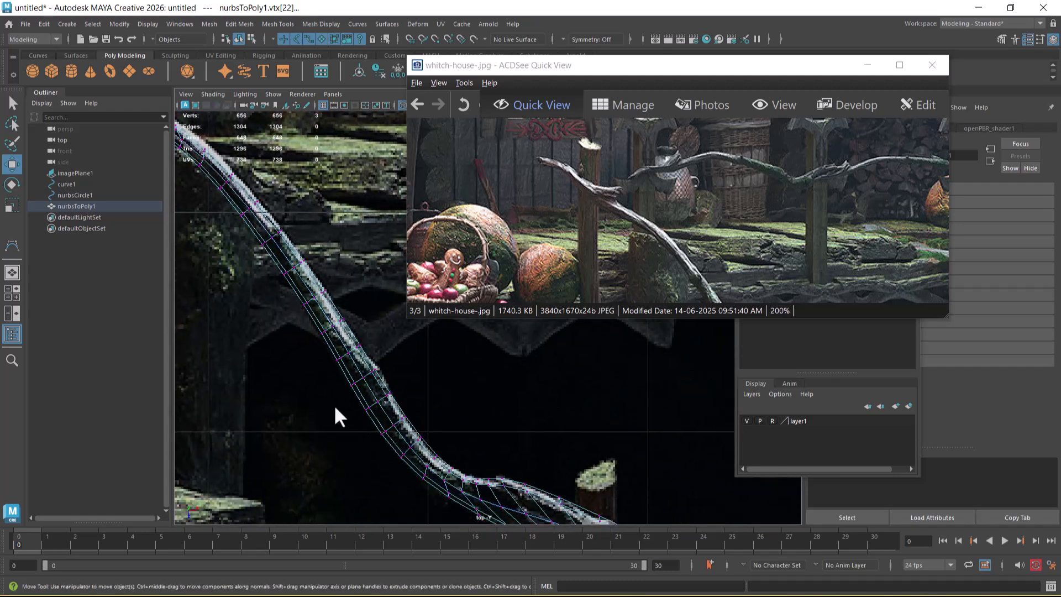
scroll(336, 408, "up", 3)
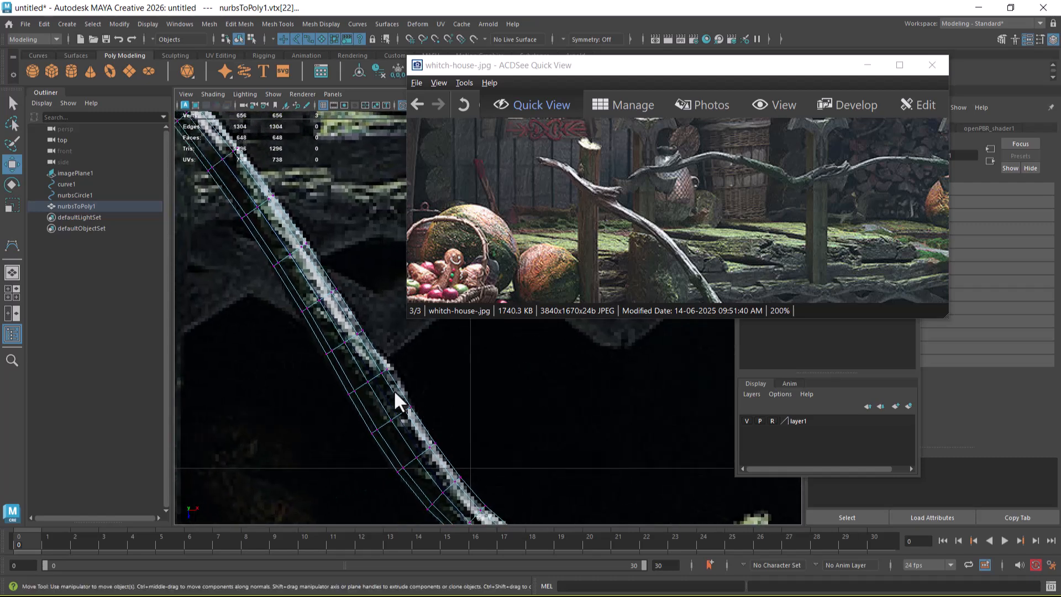
middle_click_drag(387, 389, 361, 402, "alt")
scroll(362, 402, "up", 1)
scroll(361, 402, "up", 1)
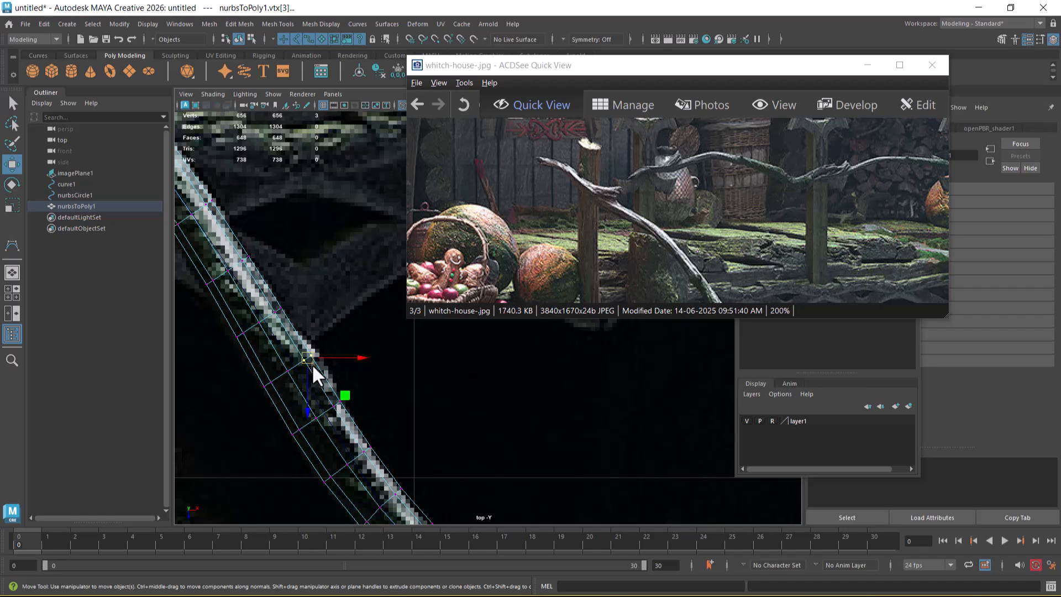
key("r")
left_click_drag(312, 360, 317, 356)
key("w")
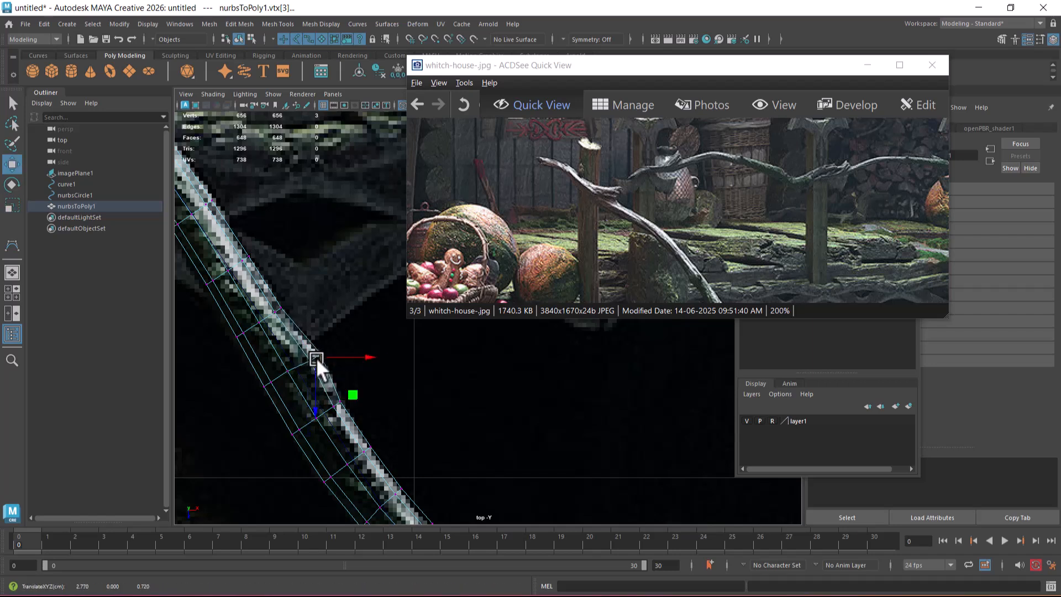
- Move the vertices at the notch beside the middle knot's lower tip to follow the fork in the reference image
middle_click_drag(329, 418, 331, 371, "alt")
scroll(354, 397, "down", 4)
middle_click_drag(374, 421, 288, 374, "alt")
scroll(355, 422, "up", 1)
middle_click_drag(355, 420, 313, 360, "alt")
left_click_drag(697, 284, 647, 159)
scroll(493, 483, "up", 5)
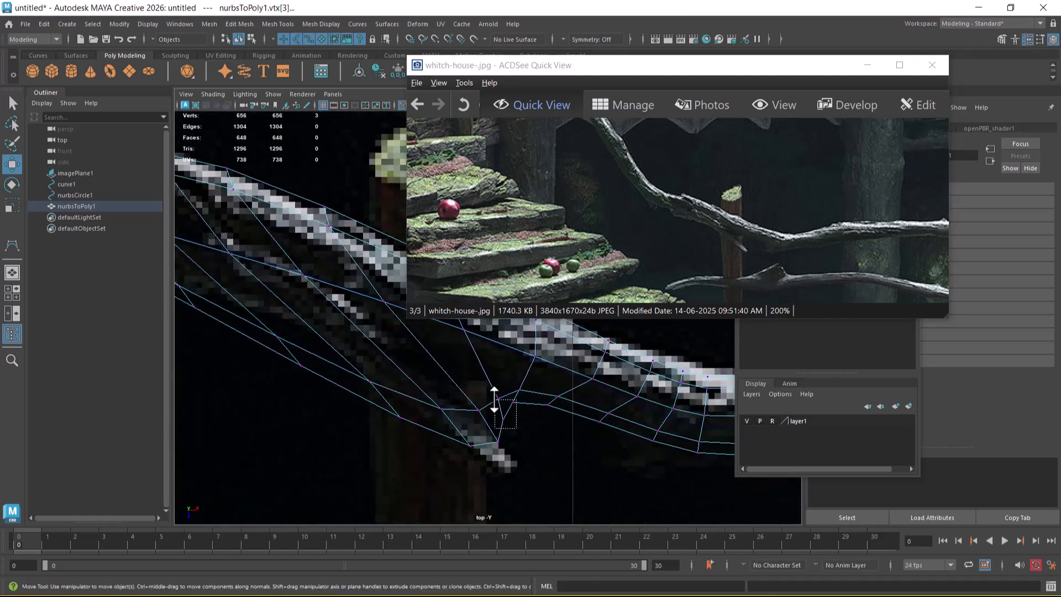
left_click_drag(493, 388, 494, 388)
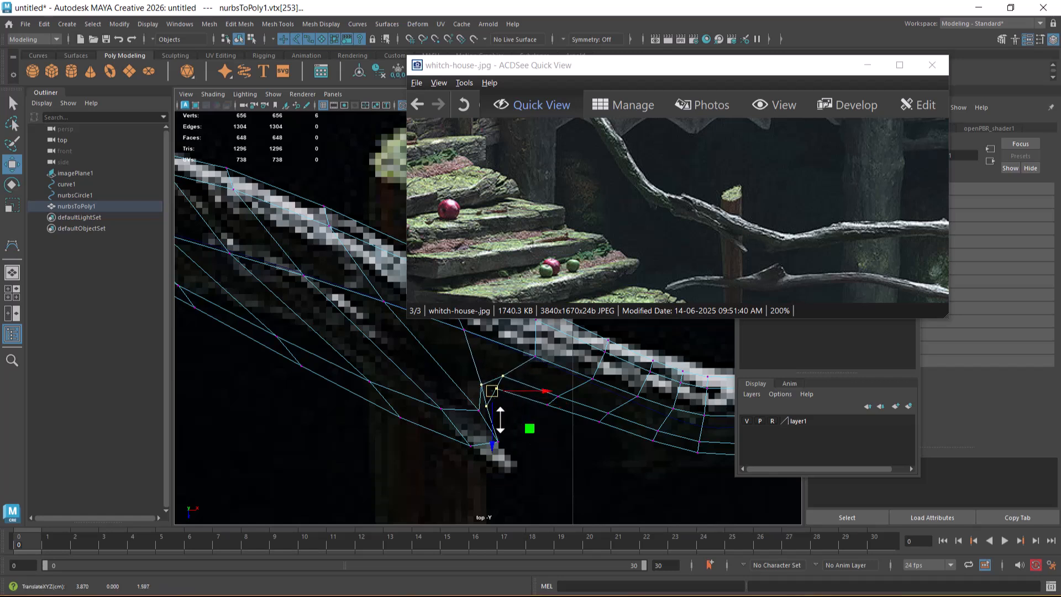
middle_click_drag(518, 454, 524, 422, "alt")
left_click_drag(444, 373, 513, 437)
left_click_drag(484, 398, 500, 423)
middle_click_drag(500, 423, 431, 437, "alt")
- Reposition the vertices along the middle knot's lower side to fit the branch outline in the image
left_click_drag(381, 369, 462, 495)
left_click_drag(372, 421, 307, 343)
left_click_drag(328, 379, 334, 357)
middle_click_drag(288, 373, 416, 451, "alt")
left_click_drag(382, 445, 320, 368)
left_click_drag(357, 398, 361, 387)
- Select the vertex loops on the rise past the middle knot and turn on soft selection for scaling
scroll(402, 405, "down", 5)
middle_click_drag(472, 404, 263, 463, "alt")
scroll(336, 422, "up", 4)
middle_click_drag(417, 457, 470, 441, "alt")
scroll(446, 405, "up", 3)
left_click_drag(349, 356, 501, 463)
key("r")
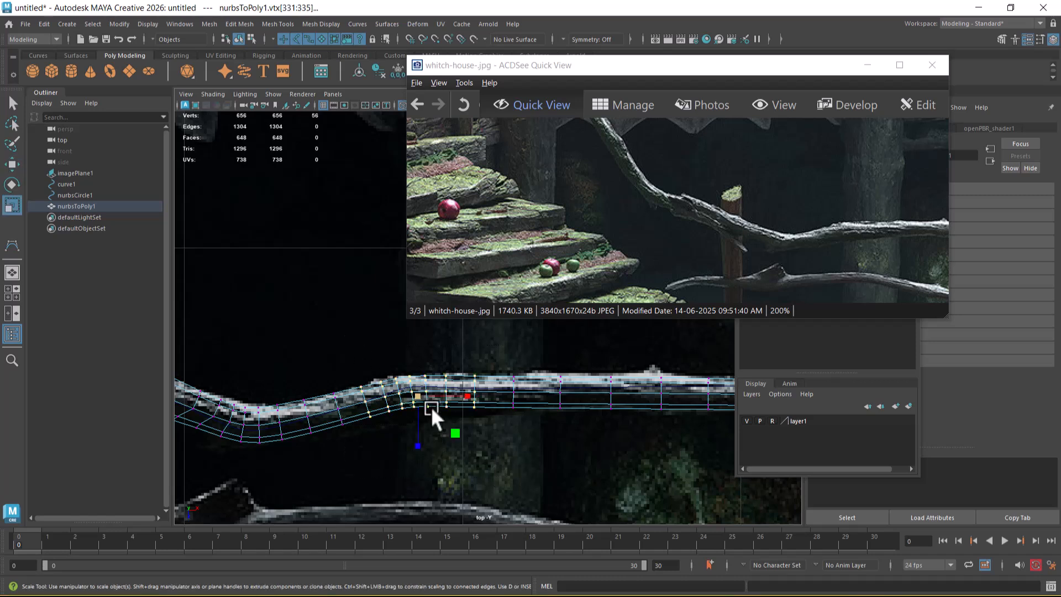
key("b")
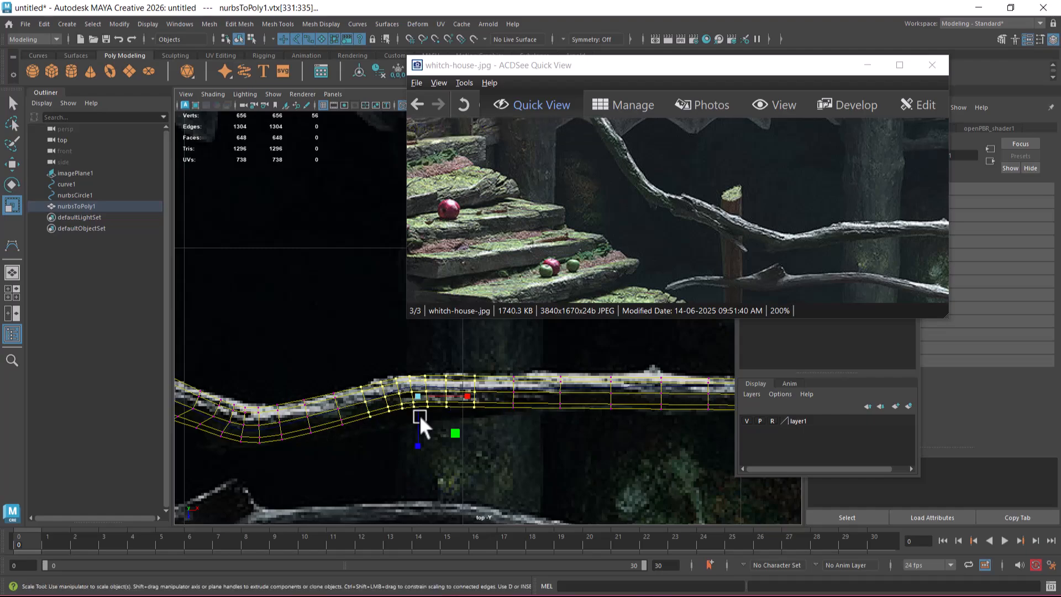
scroll(510, 430, "down", 5)
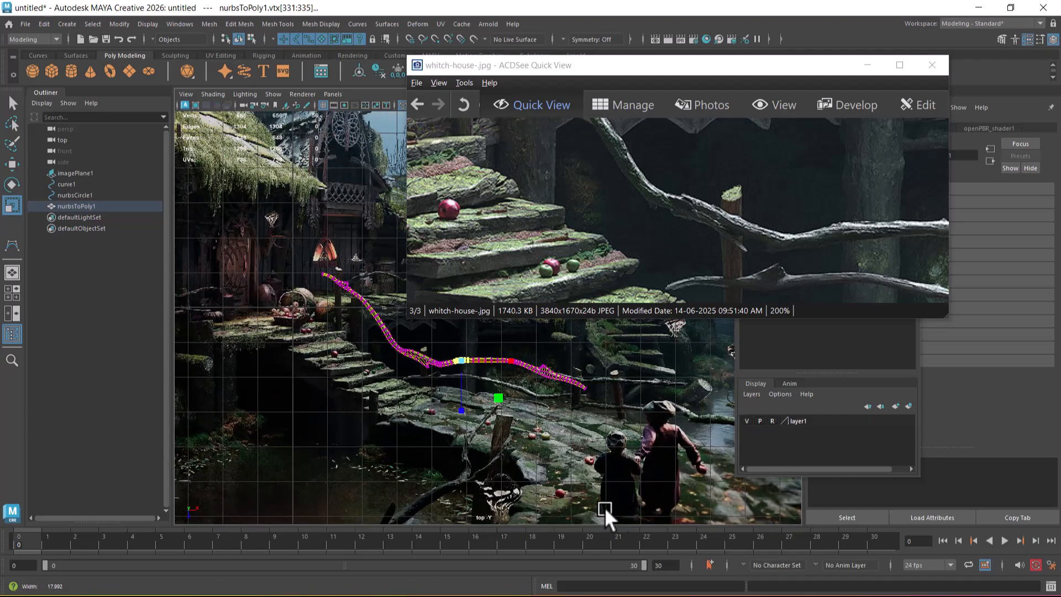
scroll(453, 443, "up", 1)
middle_click_drag(453, 443, 545, 446, "alt")
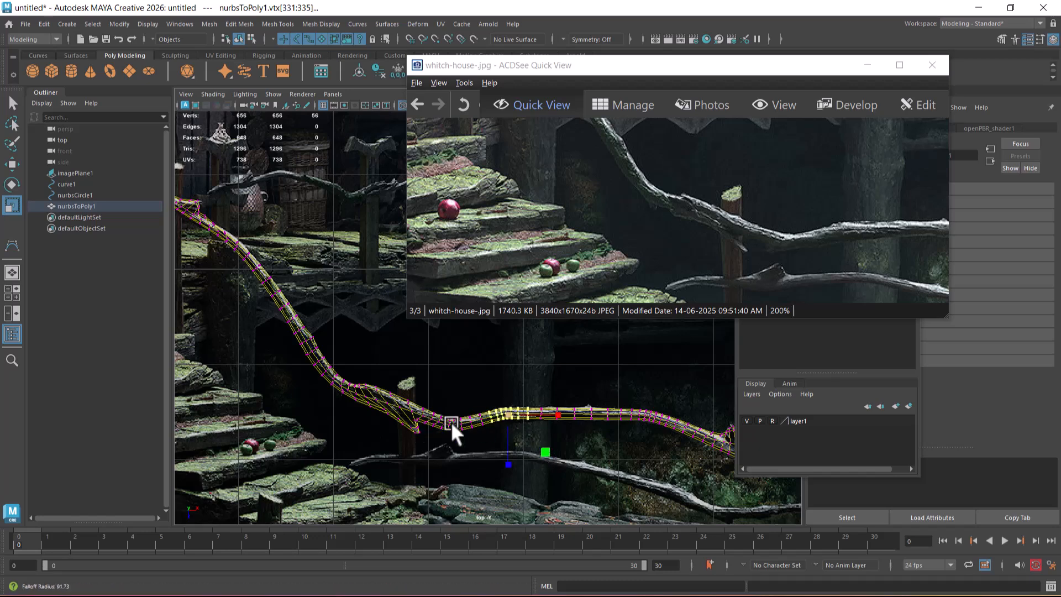
left_click_drag(592, 389, 383, 446)
left_click_drag(555, 412, 437, 418)
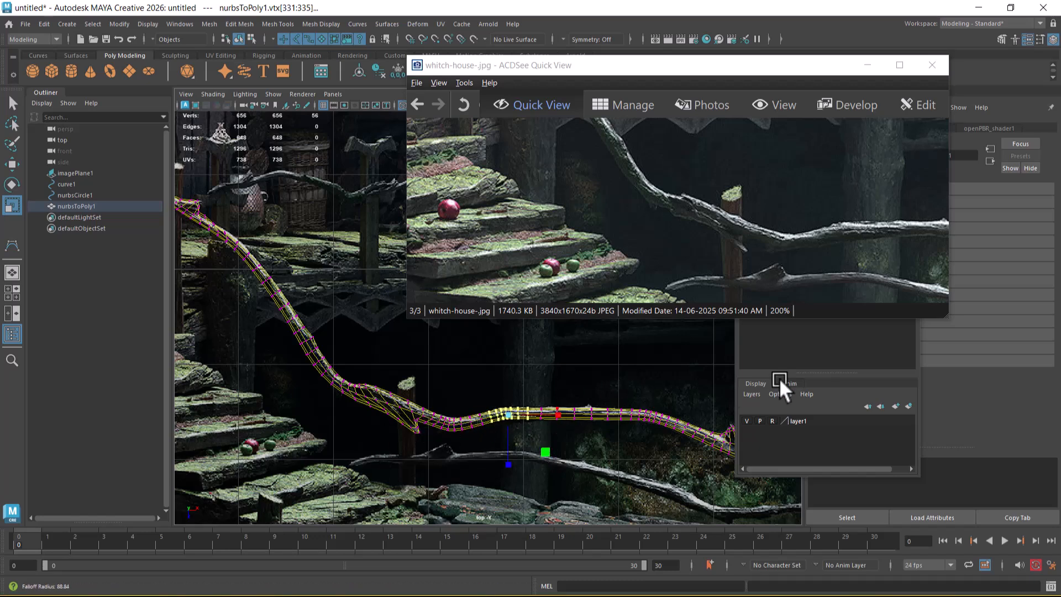
- Minimise the reference viewer, show the Scale tool's soft selection settings and set the falloff radius to 0.32
left_click(868, 65)
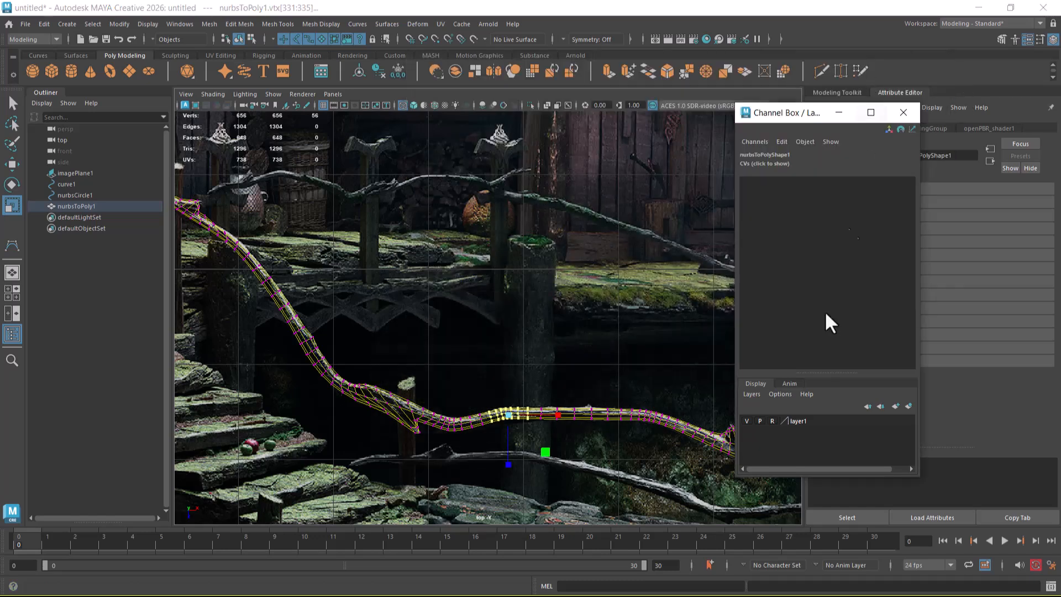
left_click(903, 112)
left_click(1039, 40)
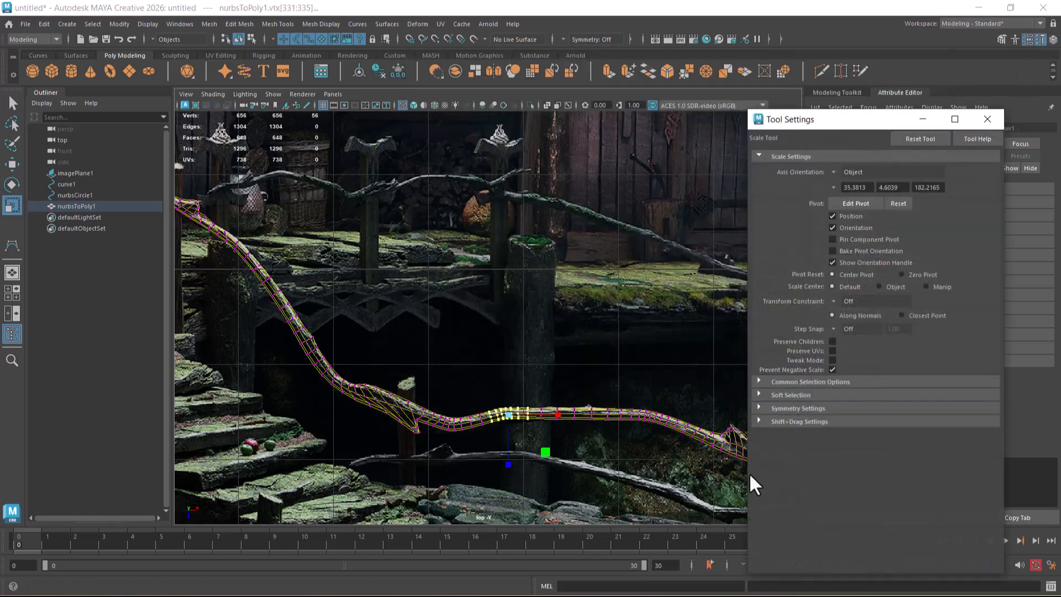
left_click(791, 396)
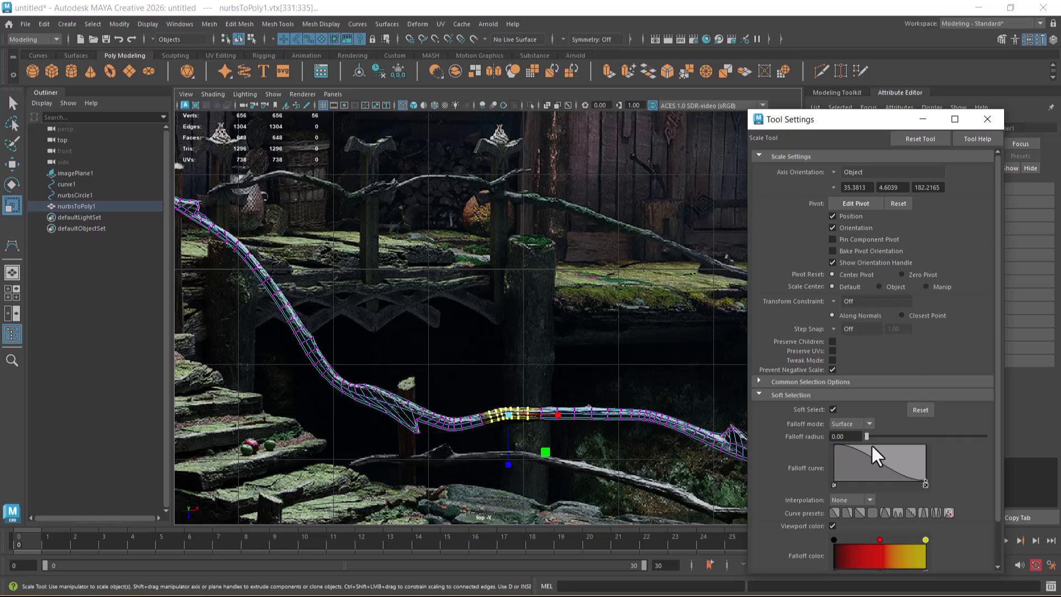
scroll(586, 457, "up", 2)
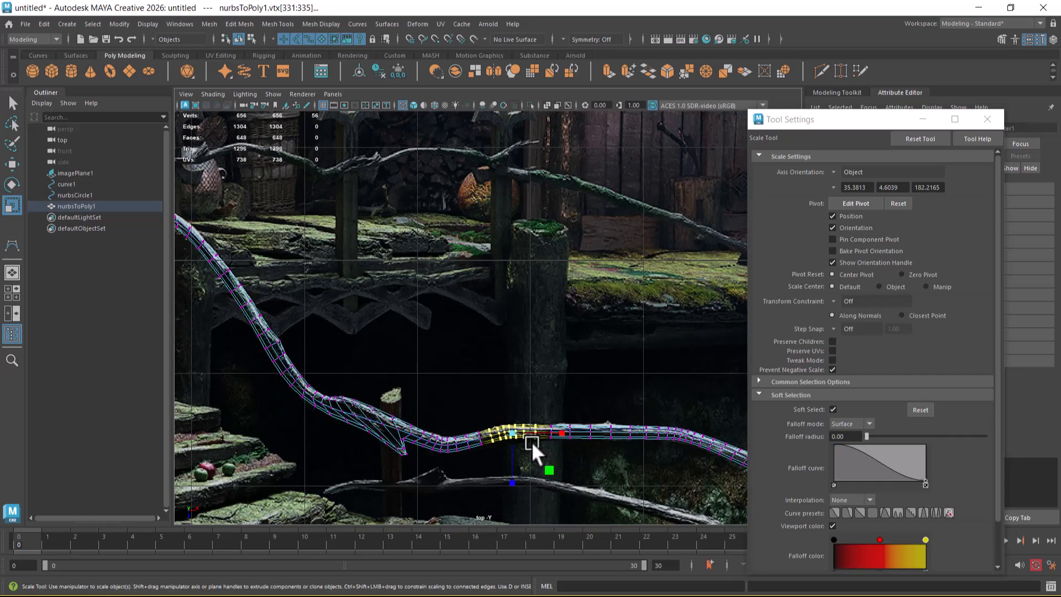
left_click_drag(529, 444, 561, 443)
scroll(511, 447, "up", 6)
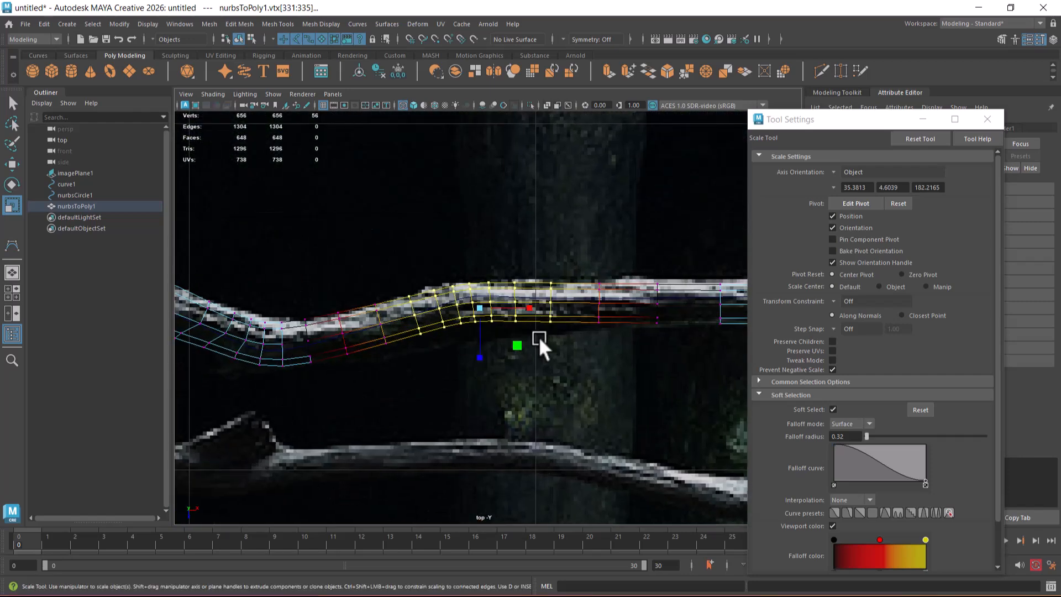
- Scale the selected loops past the middle knot and move them onto the branch in the image
mouse_move(479, 302)
left_mouse_down()
mouse_move(515, 316)
mouse_move(482, 303)
mouse_move(493, 307)
left_mouse_up()
key("w")
key("r")
middle_click_drag(495, 307, 435, 290, "alt")
key("w")
left_click_drag(437, 291, 424, 283)
- Scale vertex loops along the branch's horizontal section to match the thickness in the reference image
middle_click_drag(592, 285, 494, 283, "alt")
left_click_drag(559, 224, 515, 304)
key("r")
left_click_drag(532, 266, 540, 270)
scroll(586, 287, "down", 5)
middle_click_drag(629, 301, 548, 281, "alt")
right_click_drag(549, 281, 554, 314, "alt")
scroll(554, 314, "up", 1)
left_click_drag(535, 221, 510, 276)
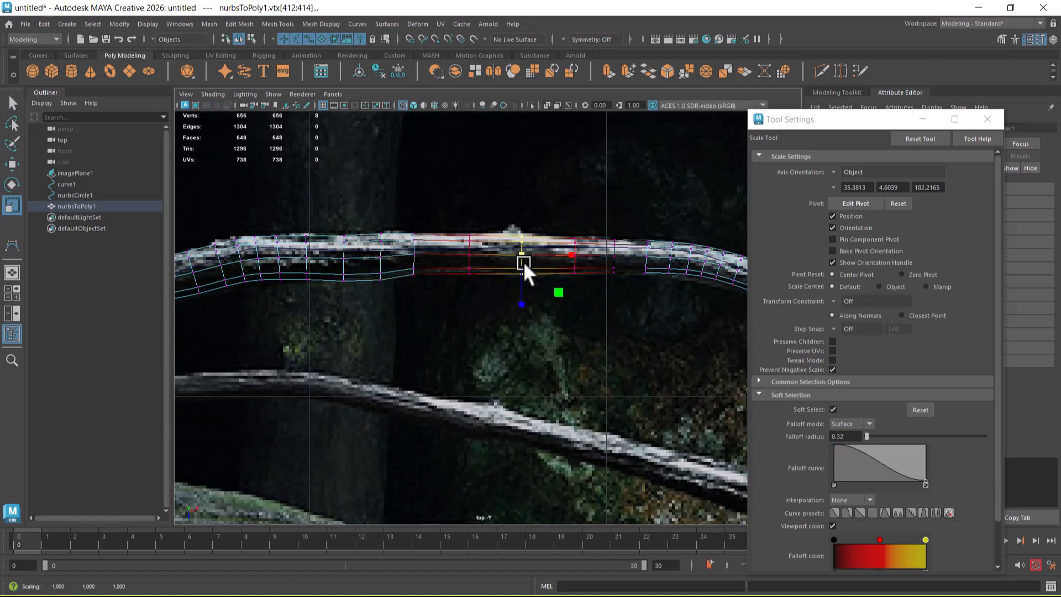
- Move the vertices around the pointed twig near the branch's far end onto its outline in the image
scroll(523, 255, "down", 5)
middle_click_drag(652, 382, 526, 351, "alt")
scroll(527, 351, "up", 2)
scroll(527, 343, "up", 1)
middle_click_drag(545, 316, 464, 333, "alt")
scroll(459, 315, "up", 1)
middle_click_drag(401, 252, 457, 285, "alt")
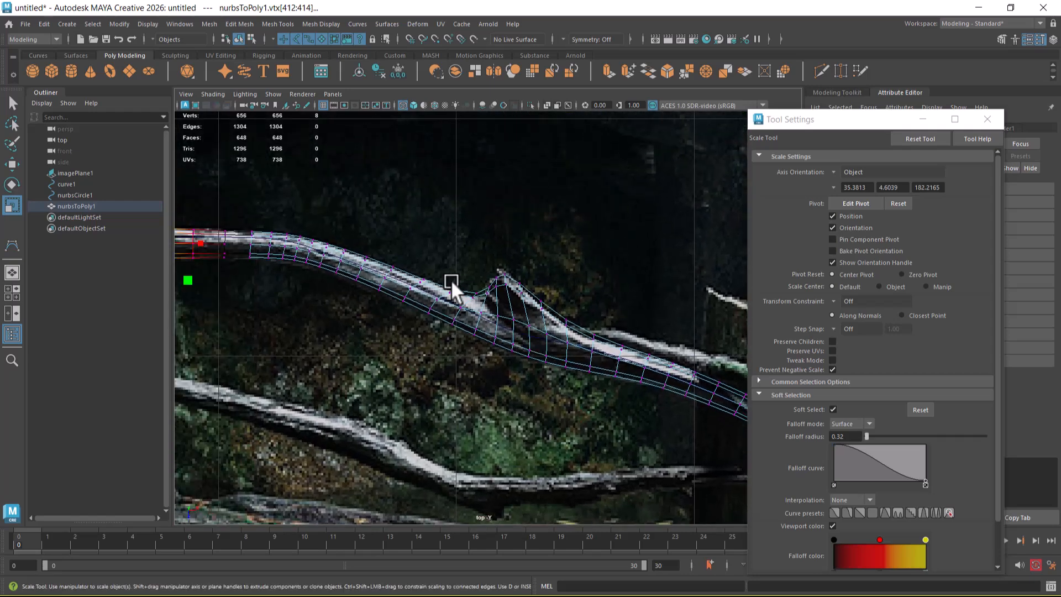
scroll(464, 309, "up", 3)
key("w")
left_click_drag(453, 251, 387, 317)
key("b")
left_click_drag(460, 274, 463, 280)
left_click_drag(555, 209, 506, 271)
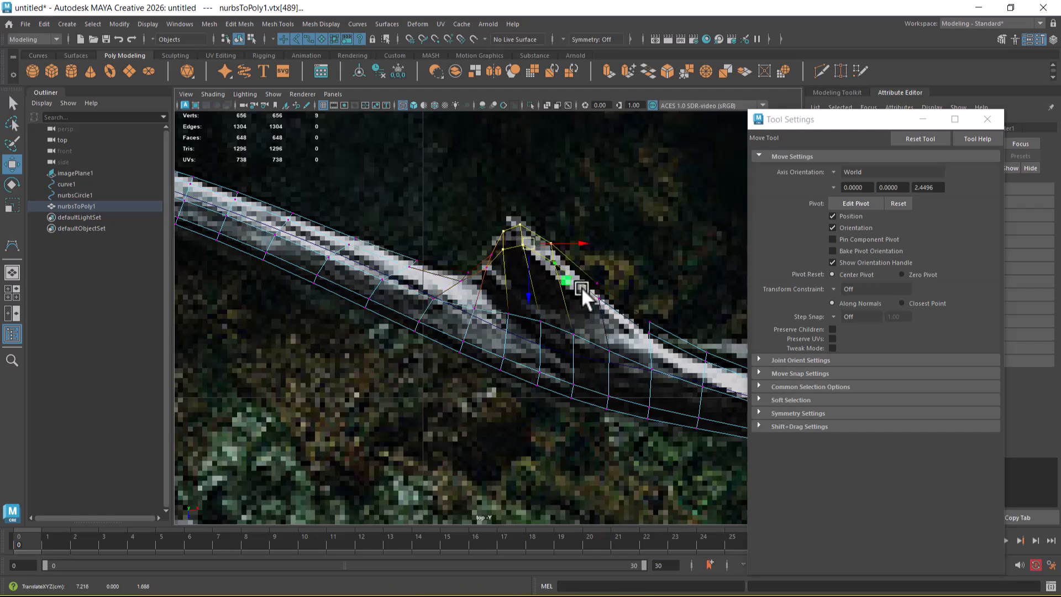
middle_click_drag(583, 335, 566, 303, "alt")
scroll(459, 255, "down", 6)
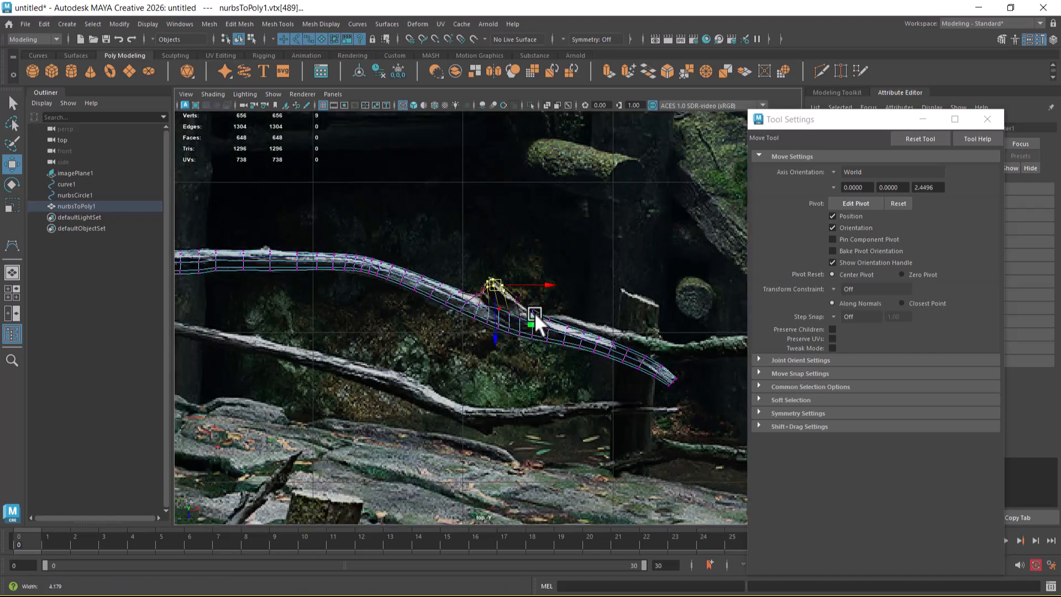
- Switch to the perspective view, return to object mode and deselect the branch mesh
middle_click_drag(588, 361, 532, 331, "alt")
scroll(532, 331, "down", 6)
middle_click_drag(438, 343, 532, 360, "alt")
key("space")
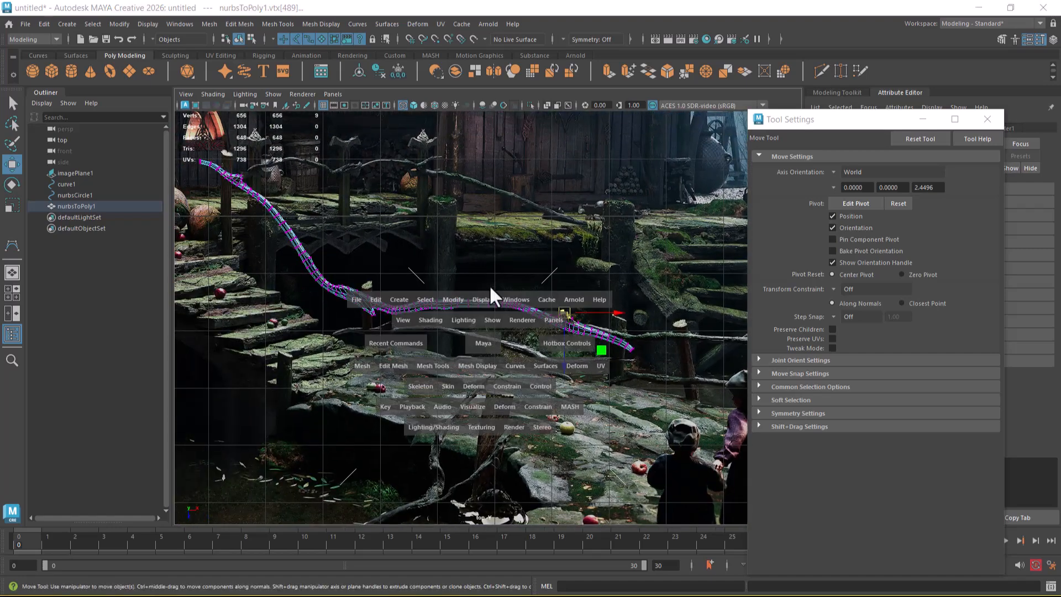
left_click_drag(482, 338, 480, 311)
right_click_drag(437, 326, 605, 184)
left_click(506, 383)
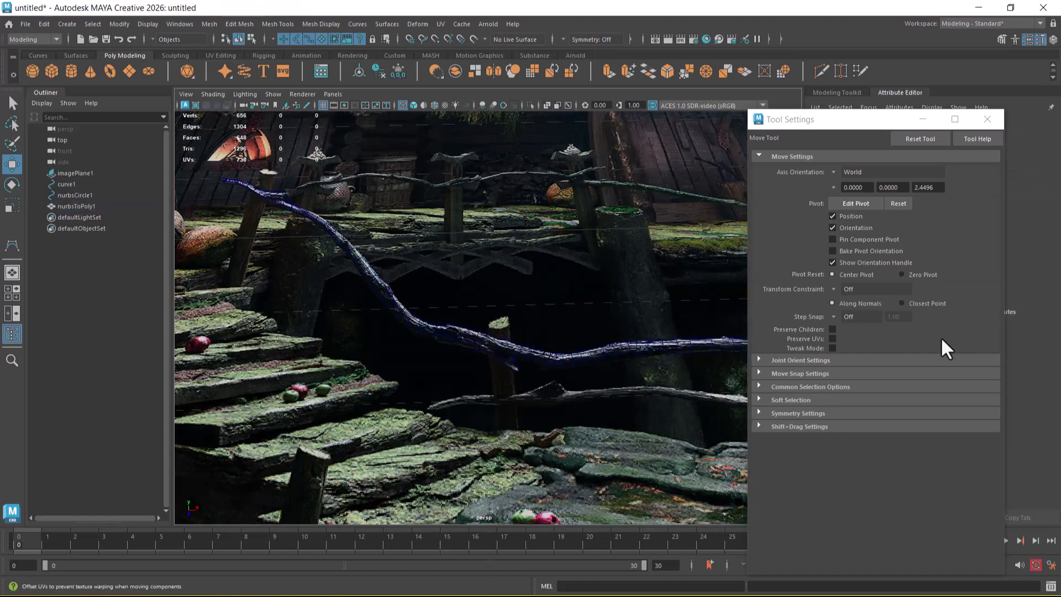
- Close the tool settings, hide layer1 and inspect the shaded branch mesh from several angles
left_click(987, 120)
left_click(1053, 40)
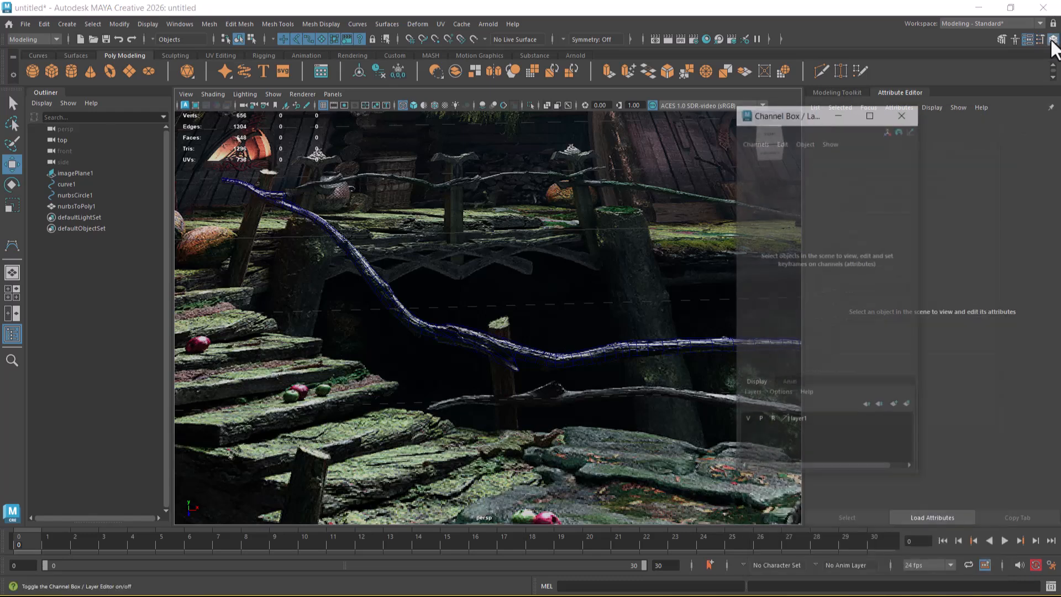
left_click(747, 422)
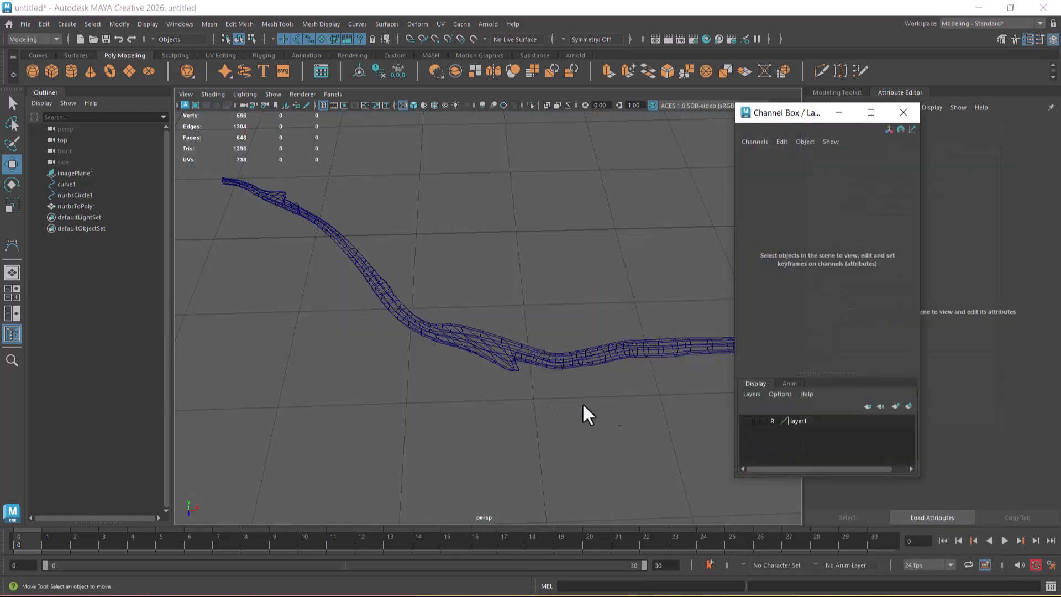
key("5")
mouse_move(562, 410)
left_mouse_down("alt")
mouse_move(585, 434)
mouse_move(482, 361)
mouse_move(568, 382)
mouse_move(536, 402)
left_mouse_up("alt")
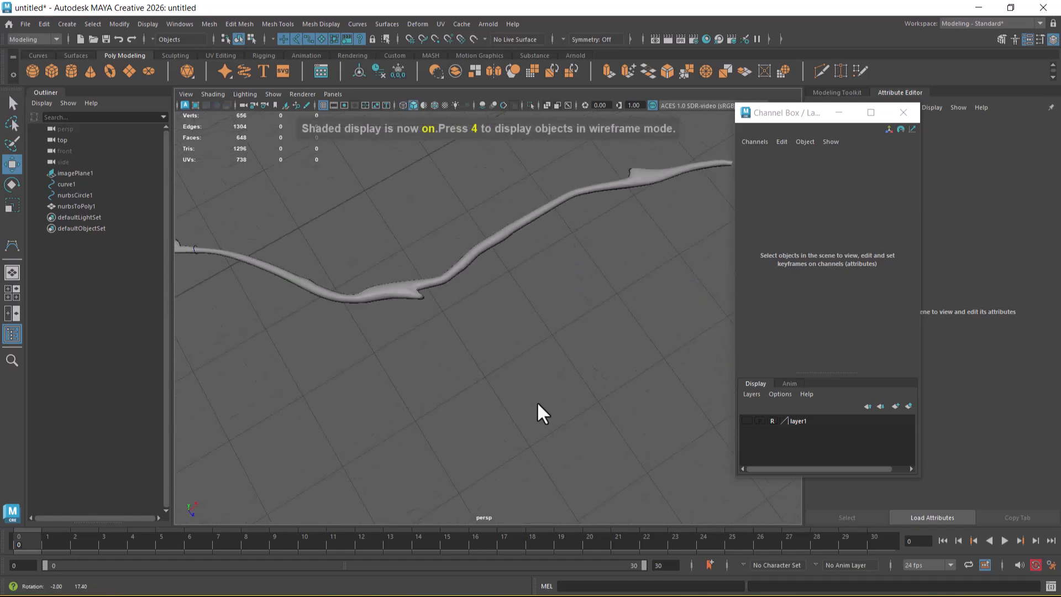
left_click(903, 112)
left_click_drag(623, 398, 587, 493, "alt")
key("super")
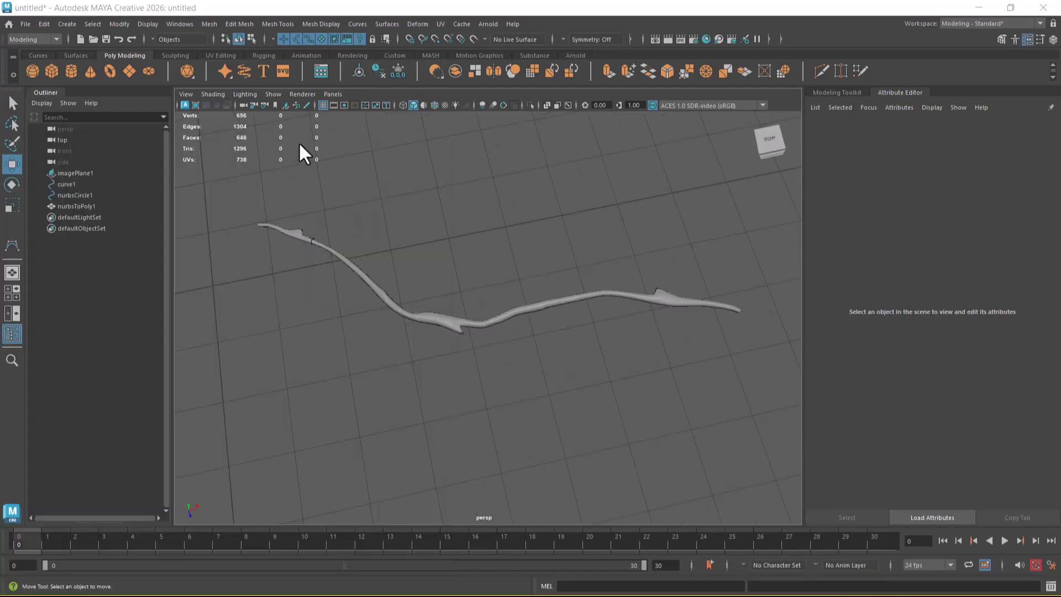
left_click_drag(469, 358, 493, 365, "alt")
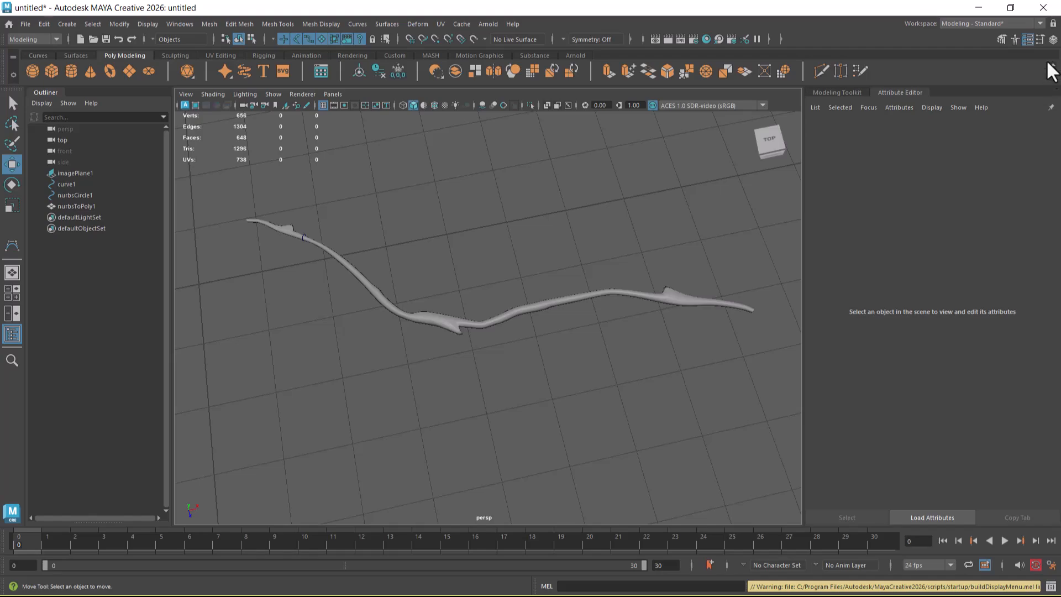
- Show layer1 again and return to the top view of the branch over the reference image
left_click(1053, 40)
left_click(748, 422)
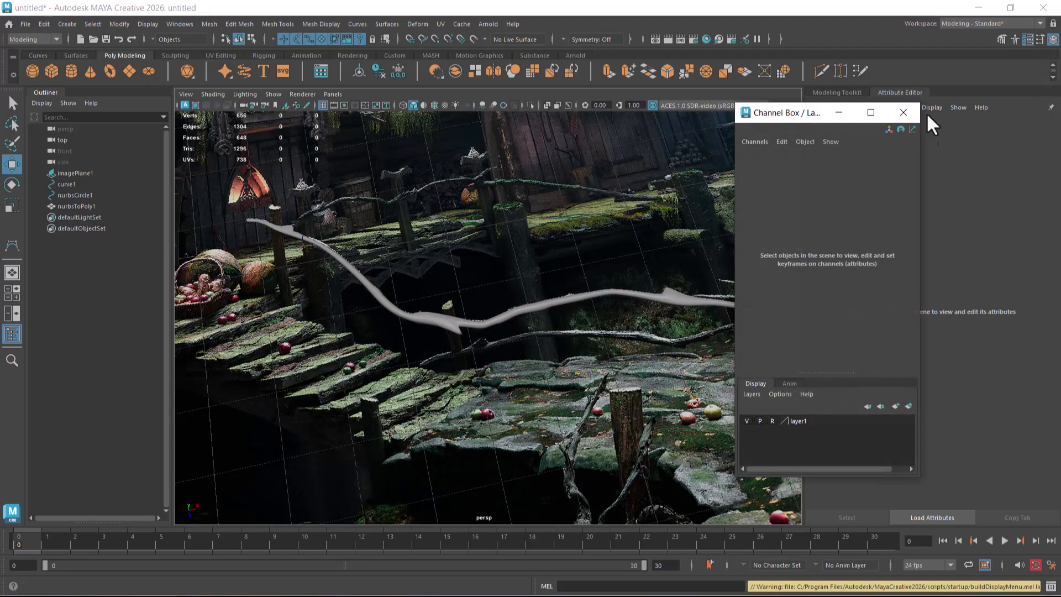
left_click(907, 113)
left_click_drag(547, 312, 572, 320, "alt")
key("space")
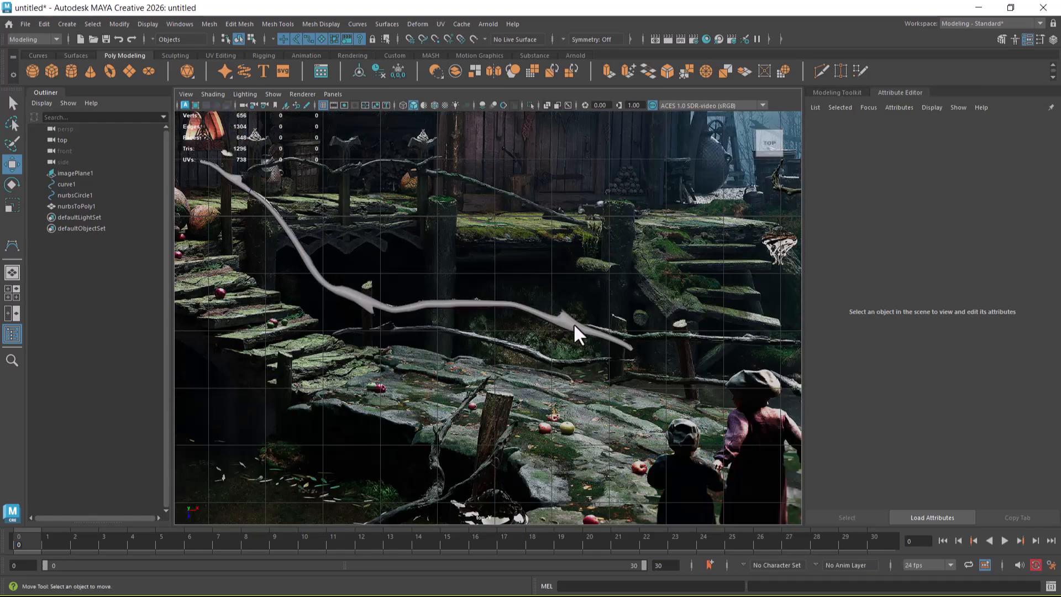
- Examine the branch railings and posts beside the house door in the reference image
middle_click_drag(562, 383, 519, 354, "alt")
scroll(505, 330, "down", 3)
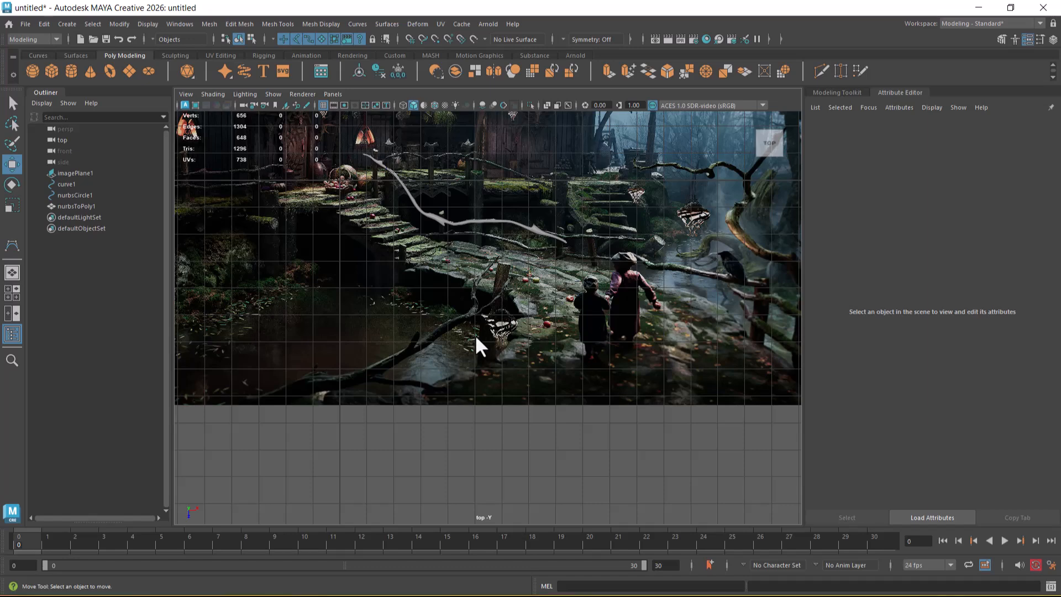
middle_click_drag(362, 237, 481, 280, "alt")
scroll(481, 279, "up", 4)
middle_click_drag(332, 365, 576, 463, "alt")
scroll(493, 348, "up", 2)
middle_click_drag(493, 348, 512, 363, "alt")
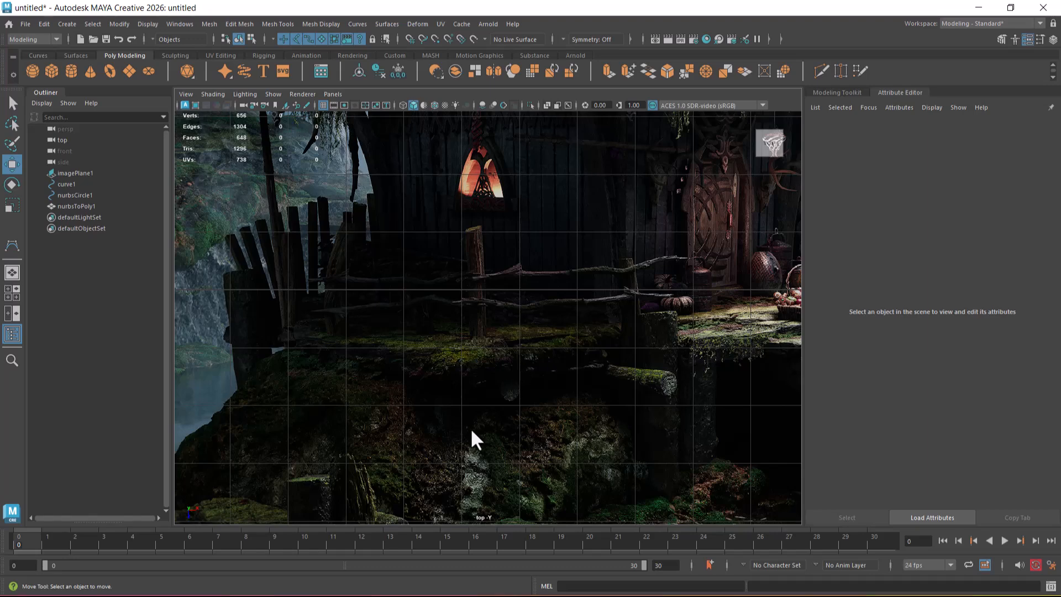
scroll(460, 381, "up", 1)
scroll(495, 378, "up", 1)
scroll(310, 289, "up", 1)
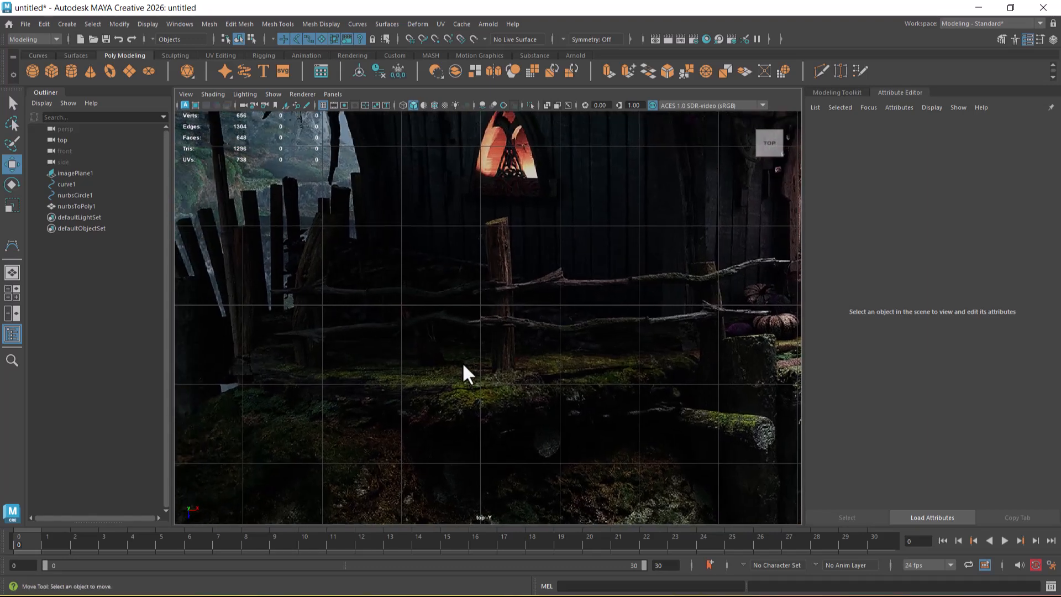
scroll(628, 337, "up", 1)
middle_click_drag(621, 373, 490, 411, "alt")
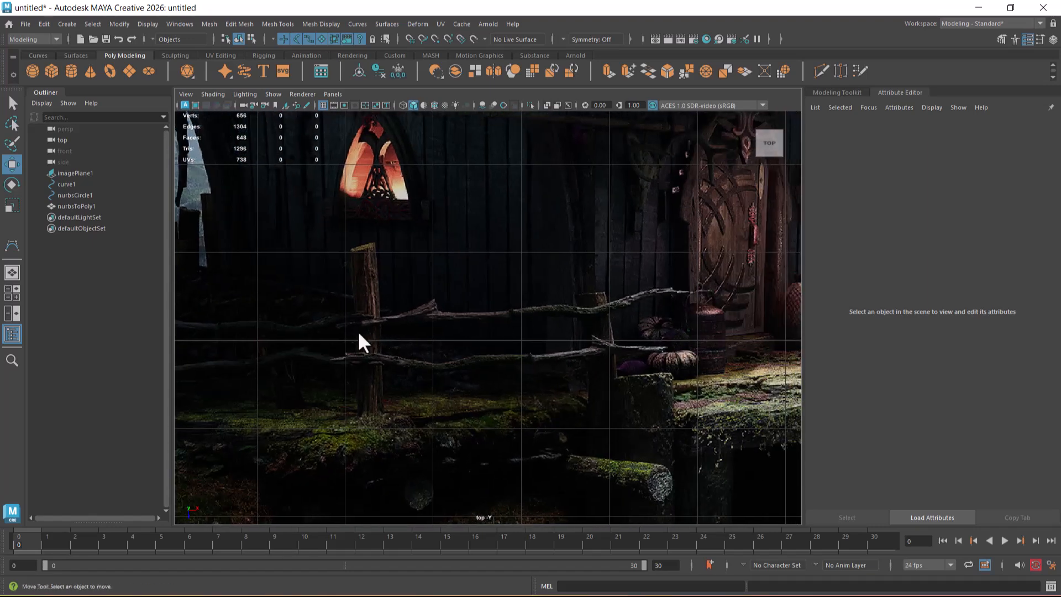
middle_click_drag(311, 330, 422, 341, "alt")
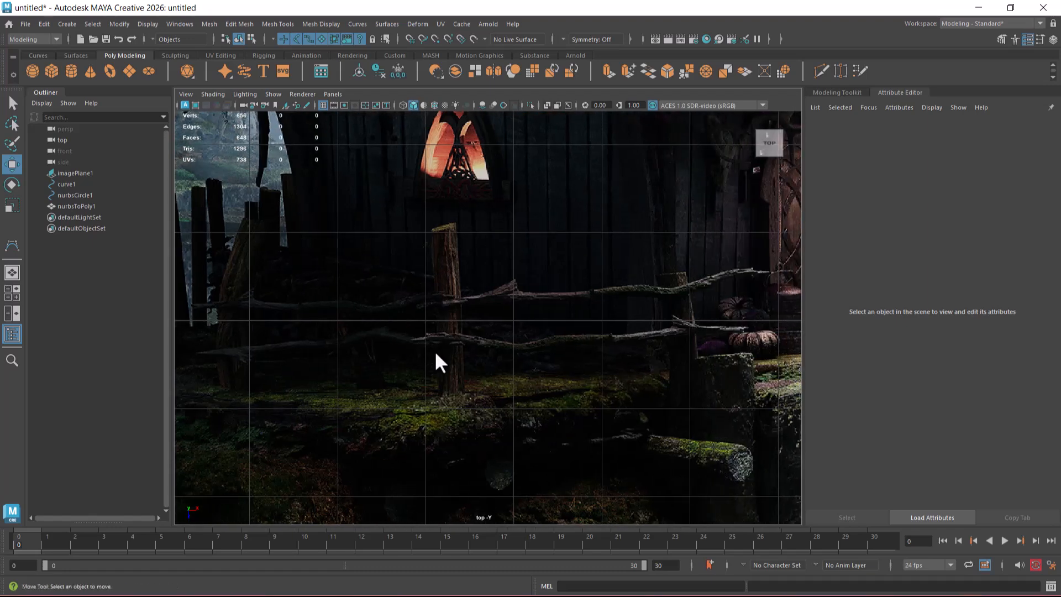
scroll(469, 308, "down", 6)
middle_click_drag(527, 342, 429, 307, "alt")
scroll(539, 361, "up", 4)
right_click_drag(429, 306, 451, 375, "alt")
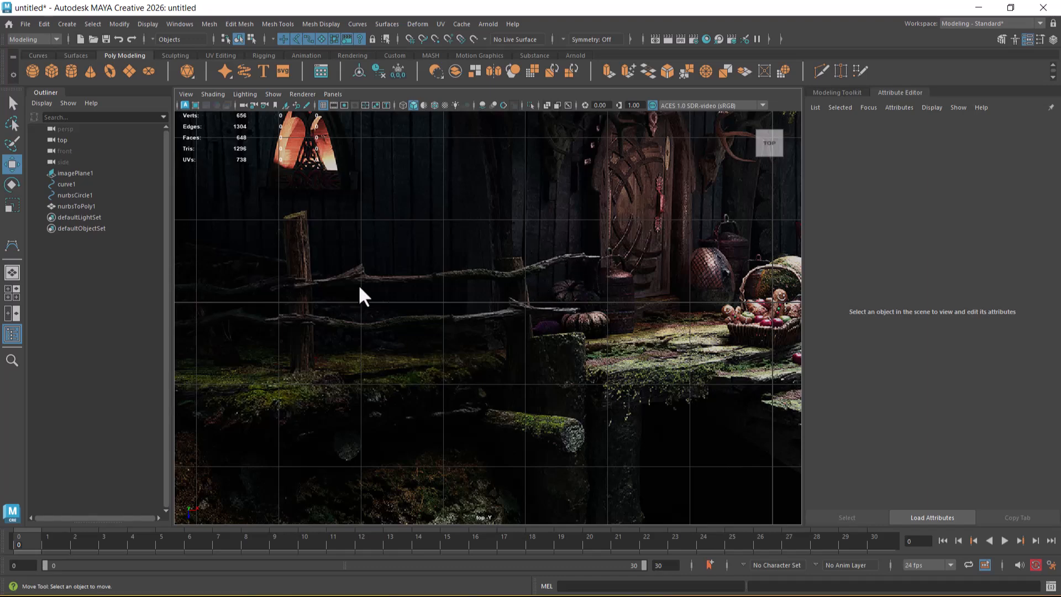
scroll(355, 281, "down", 5)
middle_click_drag(718, 412, 493, 376, "alt")
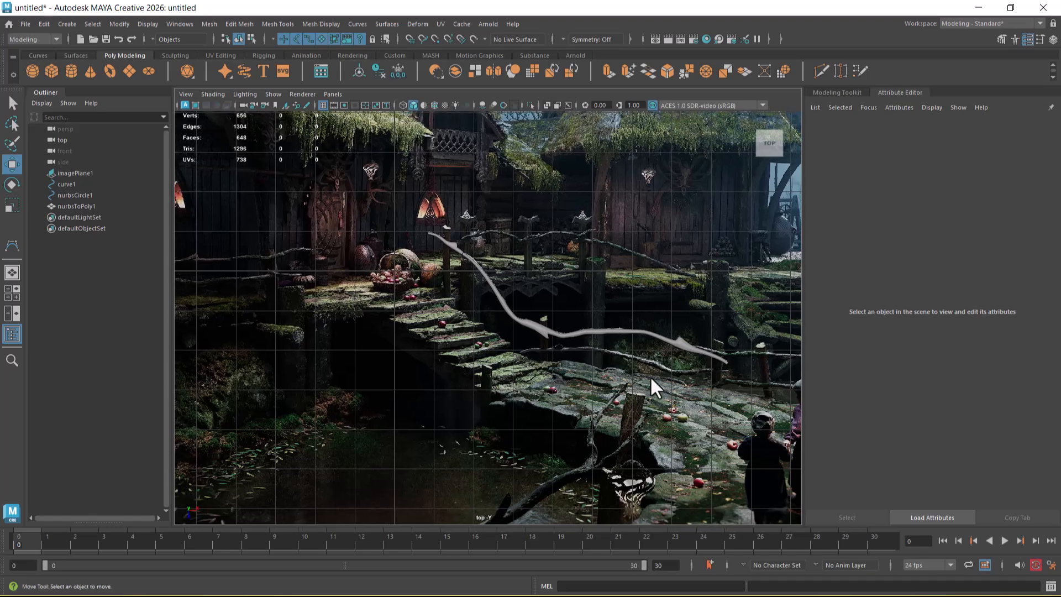
- Display the mesh in wireframe and compare the branch with the railing below it in the reference image
key("4")
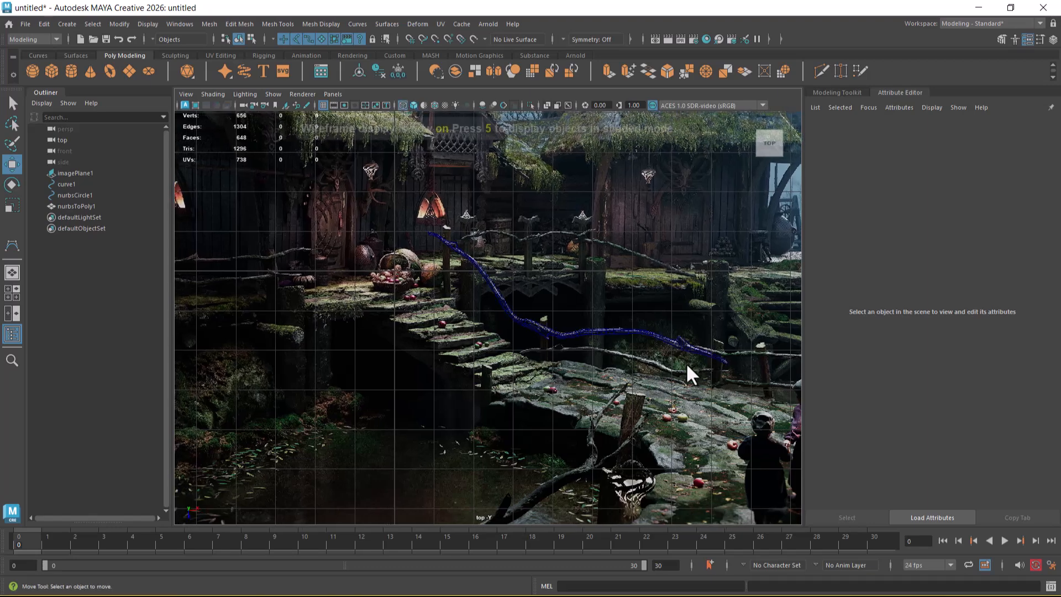
scroll(686, 363, "up", 3)
scroll(706, 415, "up", 4)
middle_click_drag(790, 469, 646, 449, "alt")
middle_click_drag(530, 314, 614, 349, "alt")
middle_click_drag(680, 336, 589, 337, "alt")
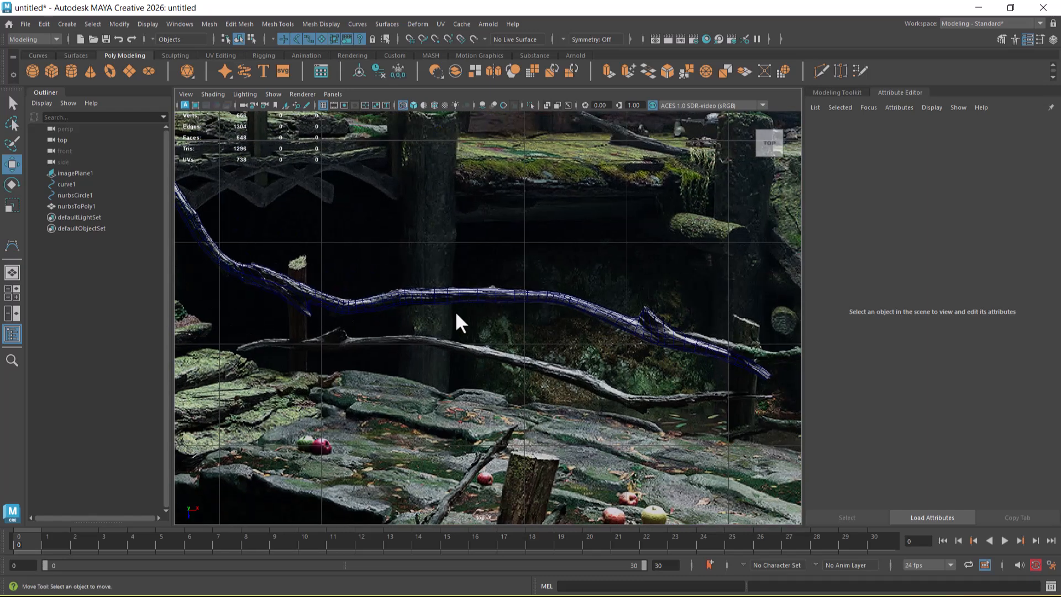
middle_click_drag(289, 299, 481, 377, "alt")
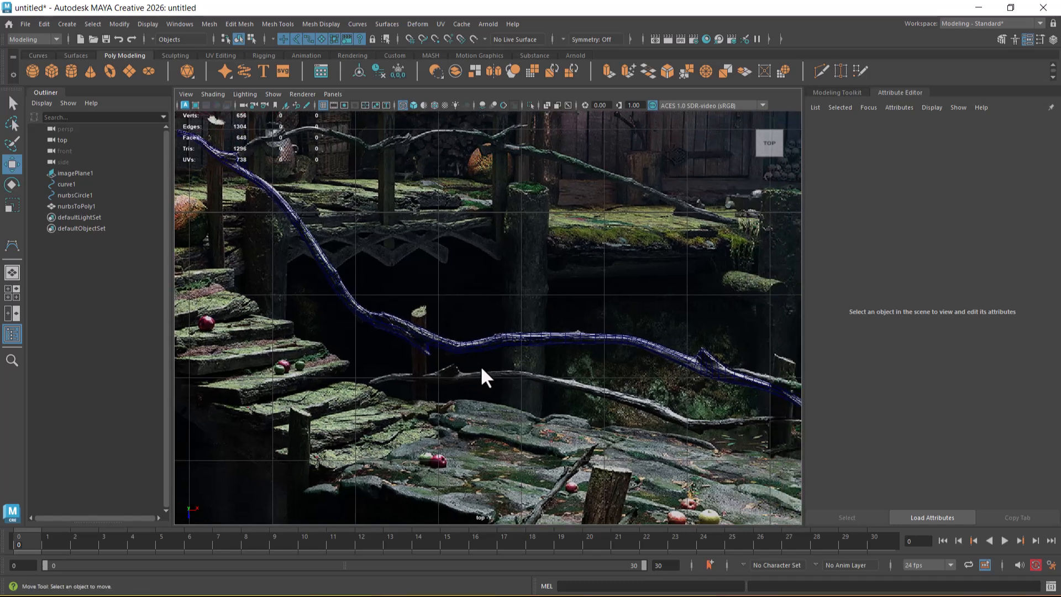
- Examine the branch mesh over the reference image, comparing its forked section with the nearby railings and post
scroll(492, 448, "up", 2)
scroll(486, 331, "up", 3)
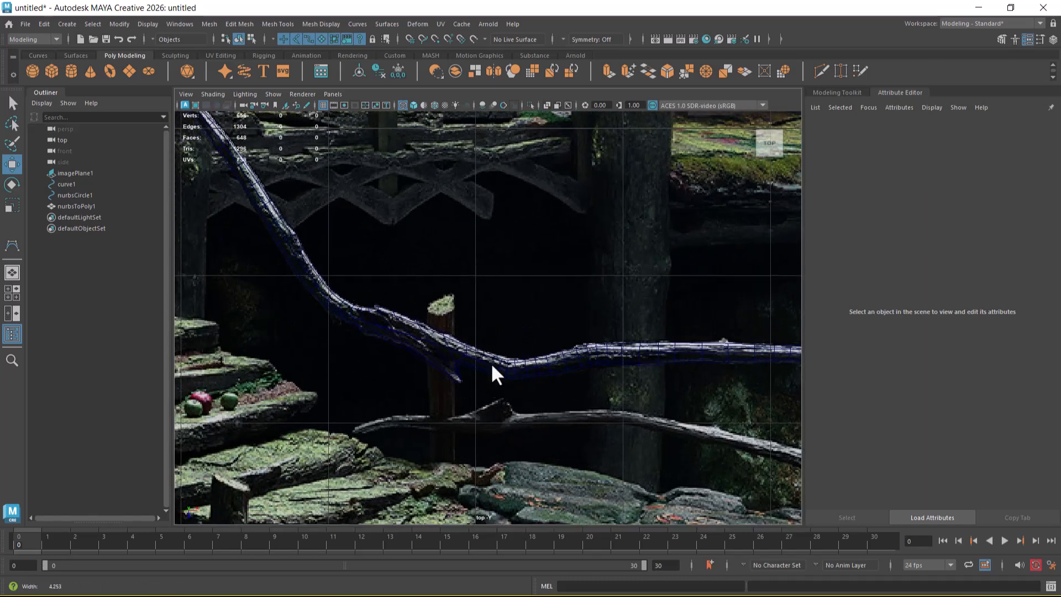
scroll(357, 308, "up", 3)
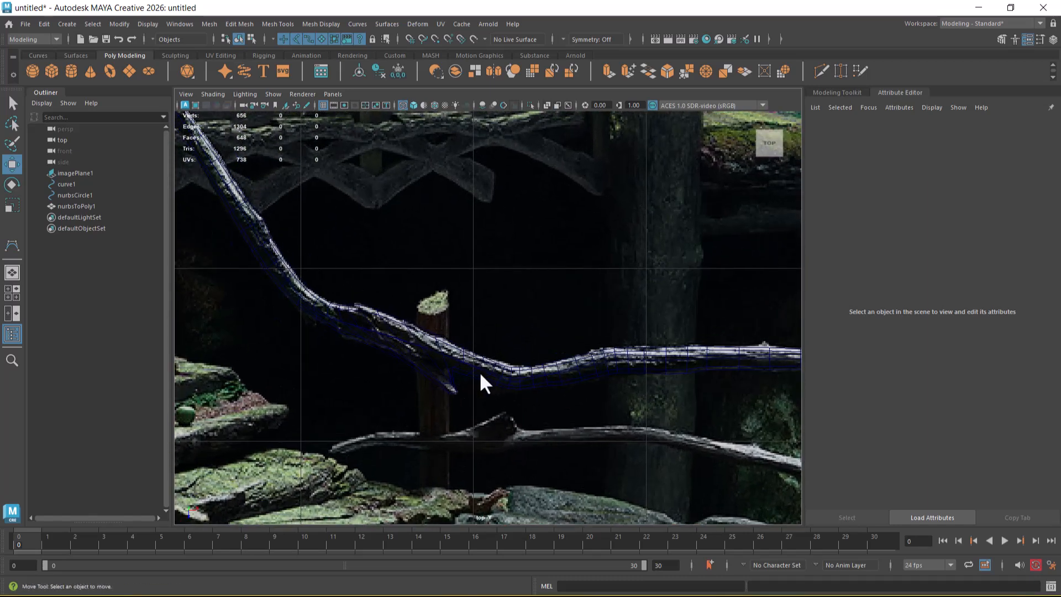
key("a")
middle_click_drag(377, 344, 589, 401, "alt")
scroll(573, 443, "up", 5)
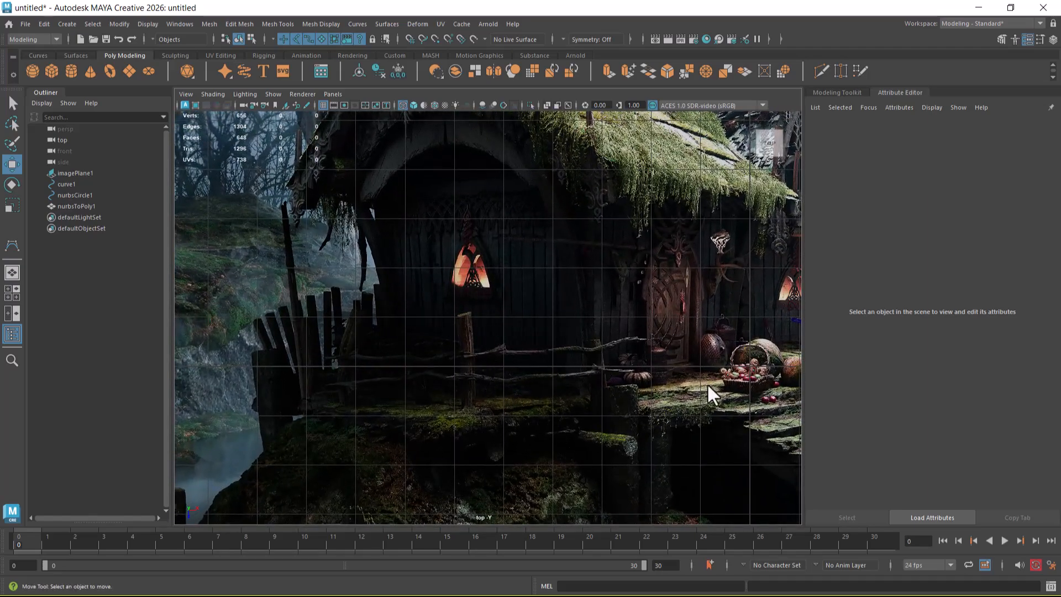
middle_click_drag(713, 386, 335, 346, "alt")
scroll(583, 470, "up", 5)
middle_click_drag(422, 356, 575, 335, "alt")
scroll(575, 335, "up", 6)
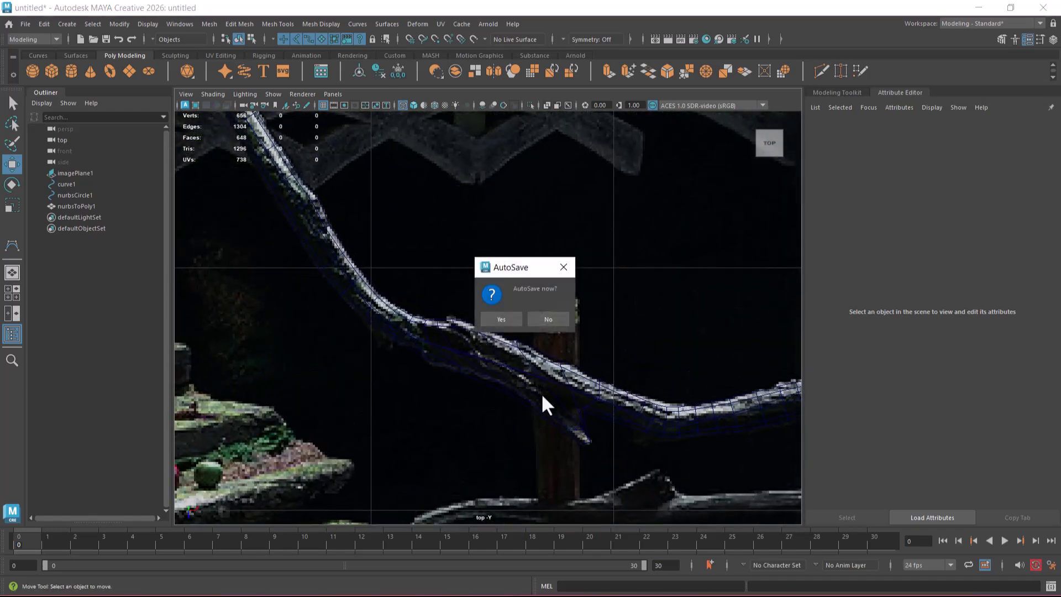
- Accept the autosave and select the branch mesh with its curve, examining the forked spur beside the post
left_click(504, 319)
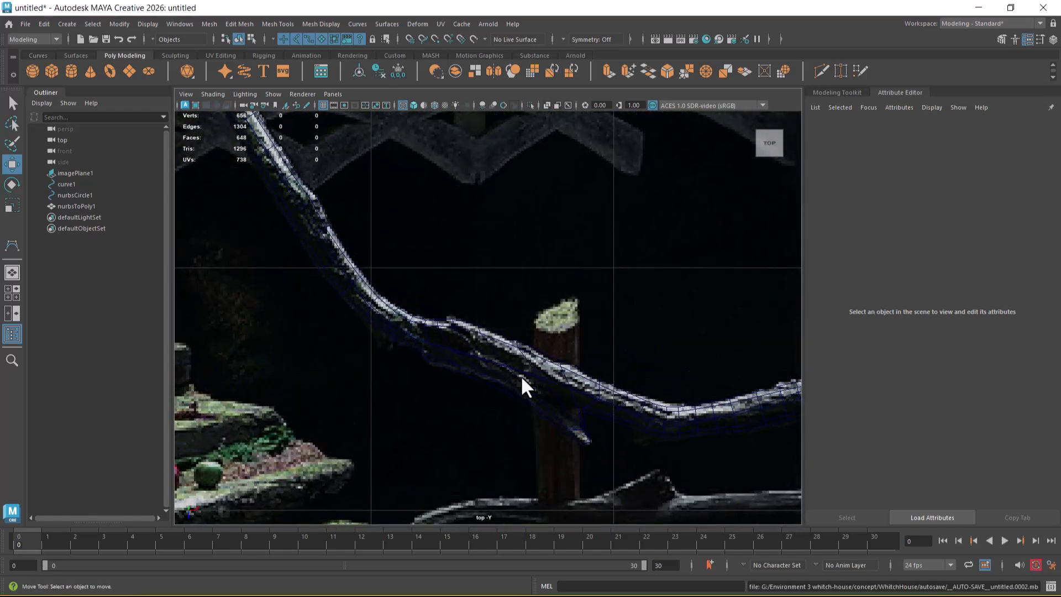
left_click_drag(620, 407, 552, 399)
right_click_drag(552, 400, 508, 342, "alt")
middle_click_drag(508, 307, 472, 295, "alt")
right_click_drag(472, 295, 554, 414, "alt")
middle_click_drag(393, 317, 470, 357, "alt")
right_click_drag(470, 357, 528, 403, "alt")
middle_click_drag(485, 383, 473, 309, "alt")
right_click_drag(492, 376, 561, 418, "alt")
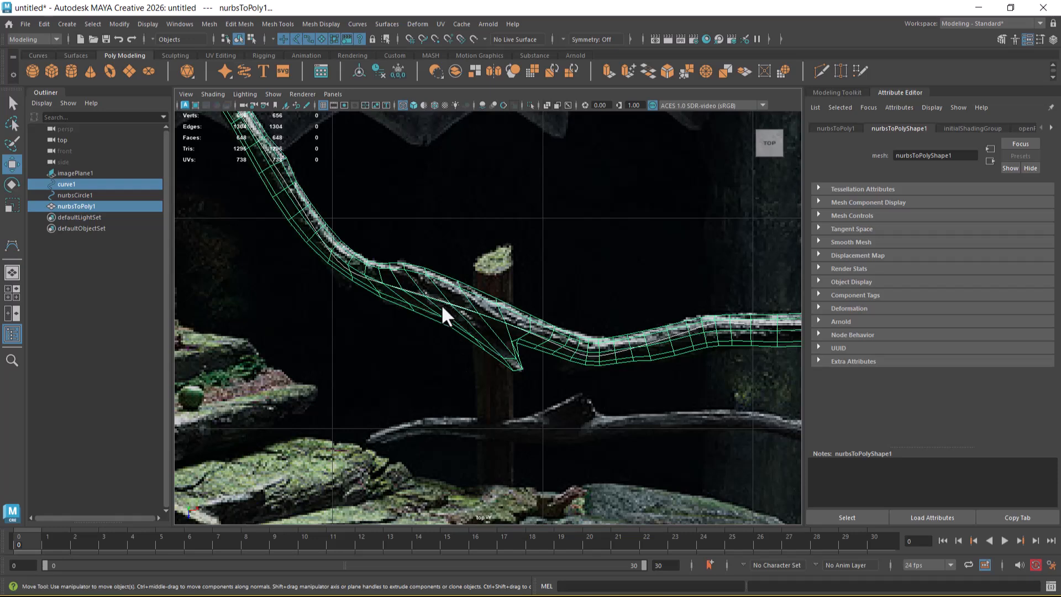
scroll(437, 299, "up", 3)
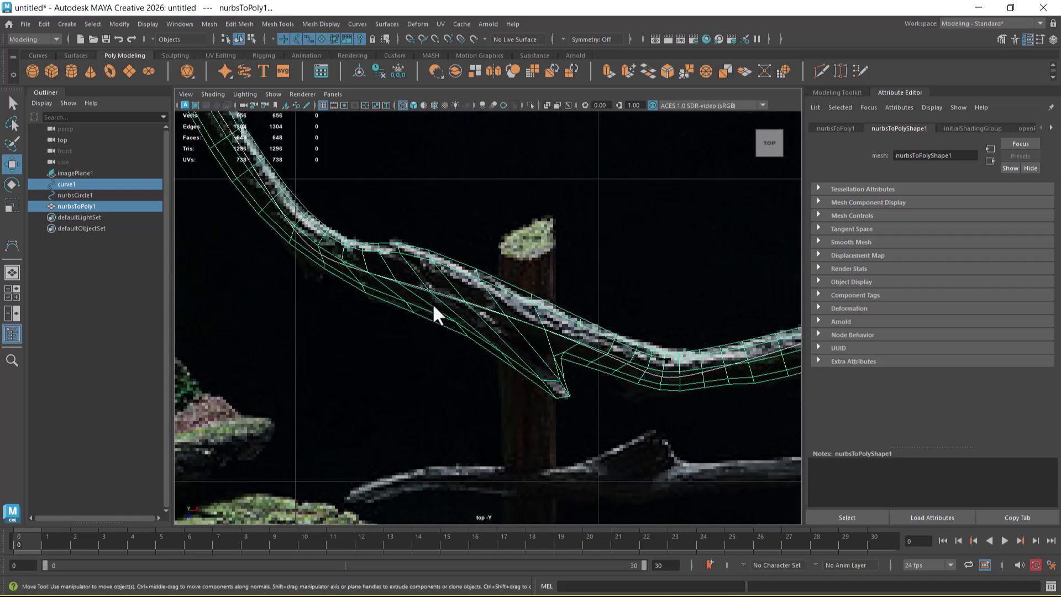
scroll(446, 292, "down", 5)
scroll(442, 293, "up", 5)
- Select the faces along the branch's right-hand part and grow the selection loop by loop up to the fork
right_click_drag(544, 214, 546, 244)
left_click_drag(420, 281, 754, 380)
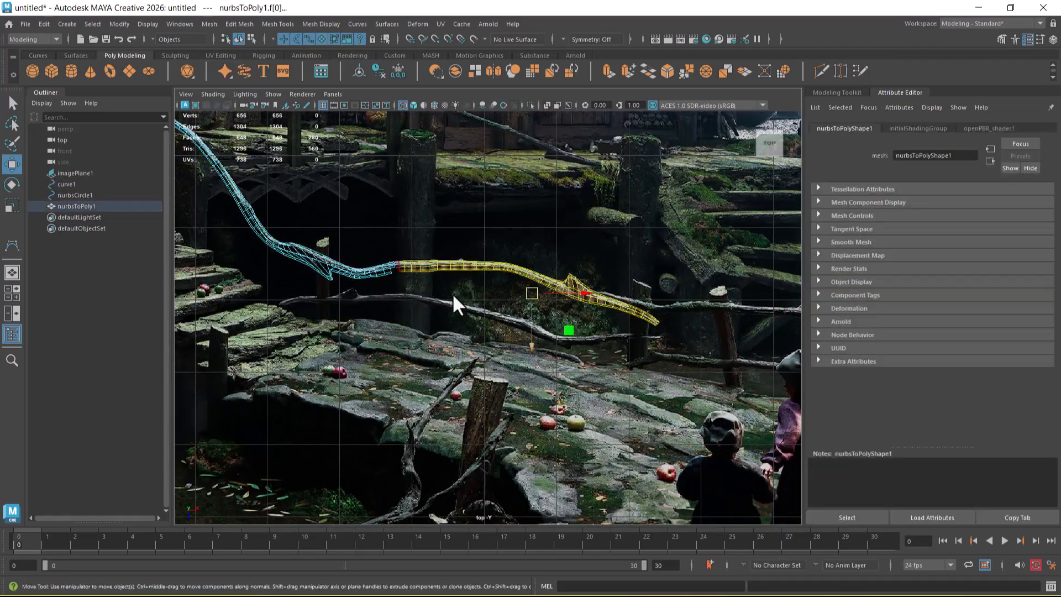
scroll(463, 312, "up", 3)
key("shift+period")
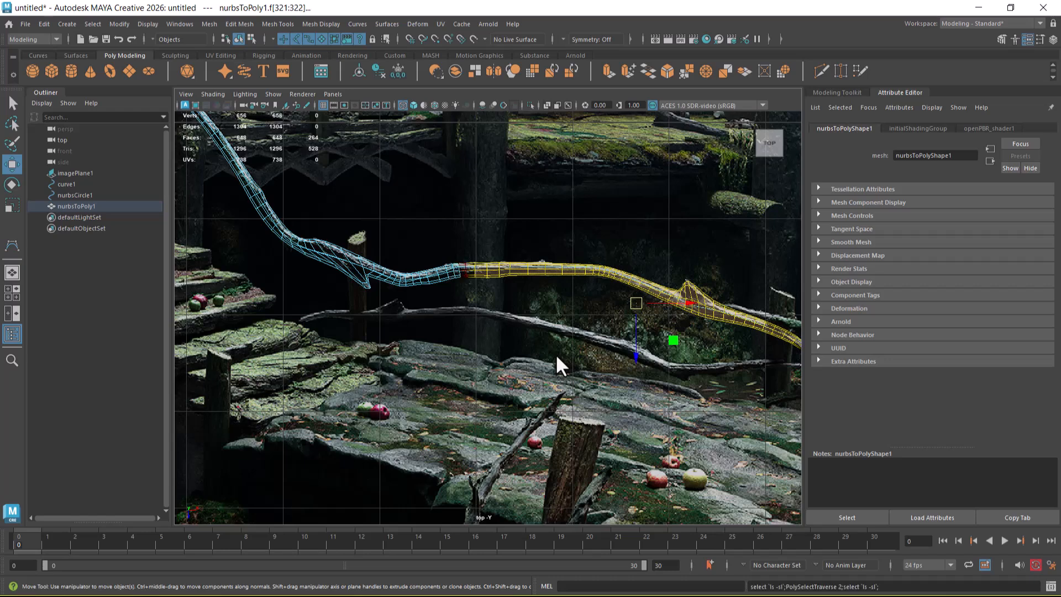
key("shift+period")
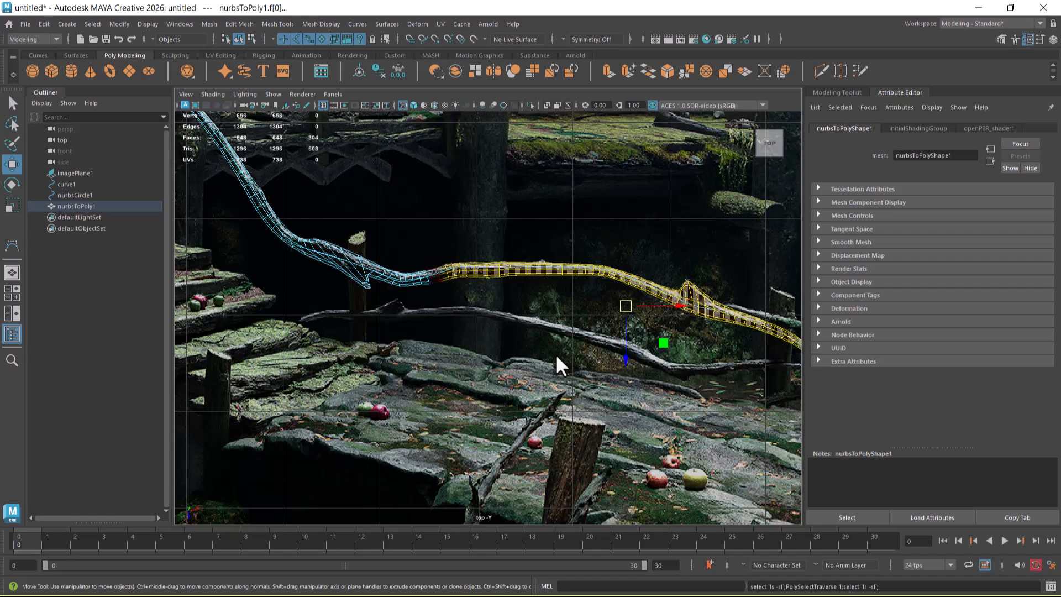
left_click(92, 23)
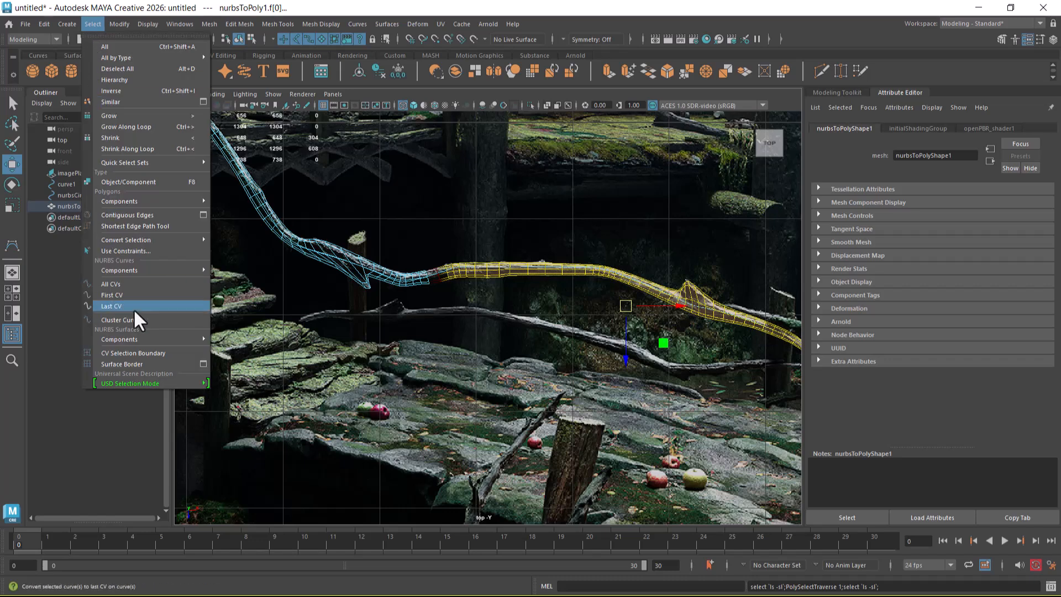
left_click(171, 114)
key("shift+period")
key("shift+period")
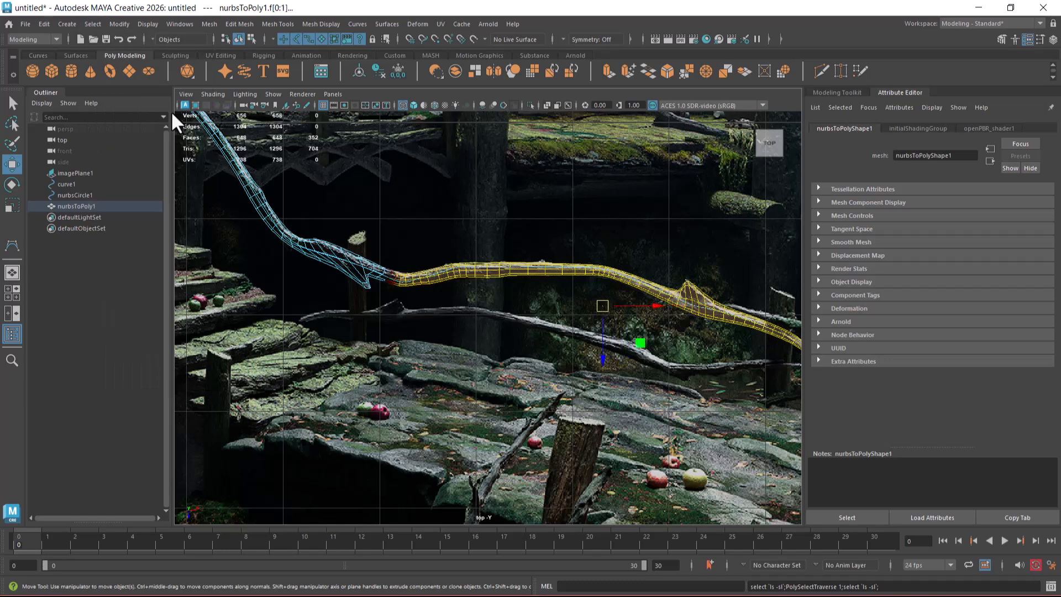
key("shift+period")
key("shift+period")
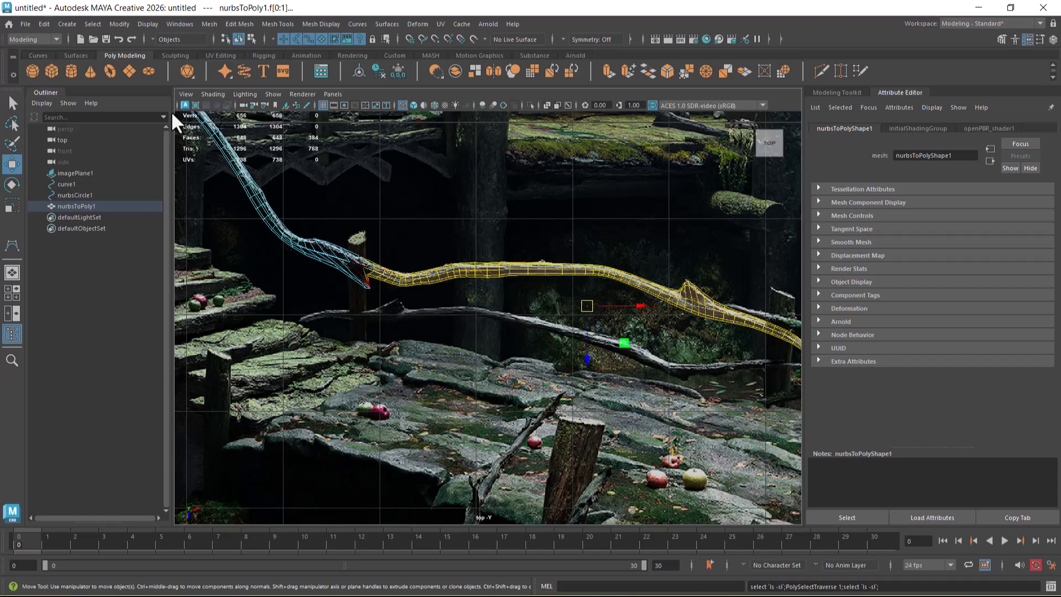
- Add the faces on the upper side of the forked spur to the face selection
scroll(434, 321, "up", 3)
middle_click_drag(451, 340, 644, 425, "alt")
scroll(683, 460, "up", 4)
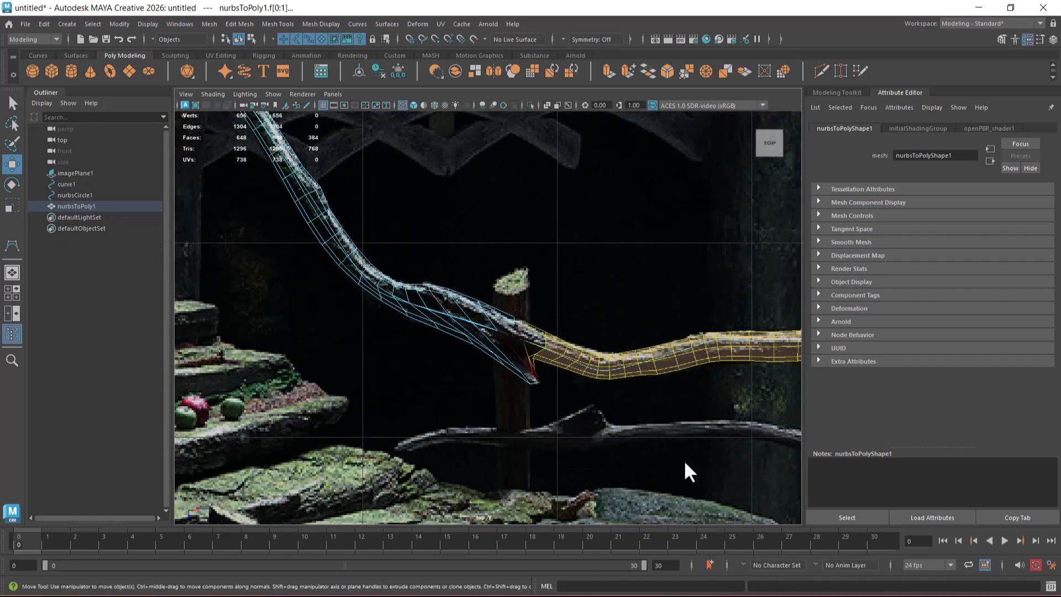
scroll(492, 365, "up", 1)
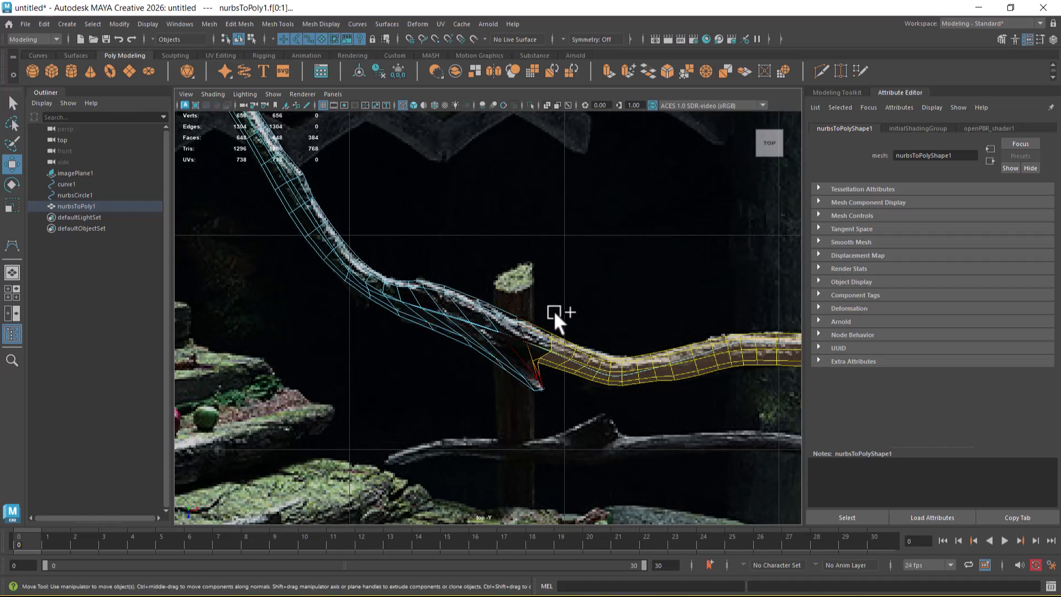
left_click_drag(483, 300, 527, 352, "shift")
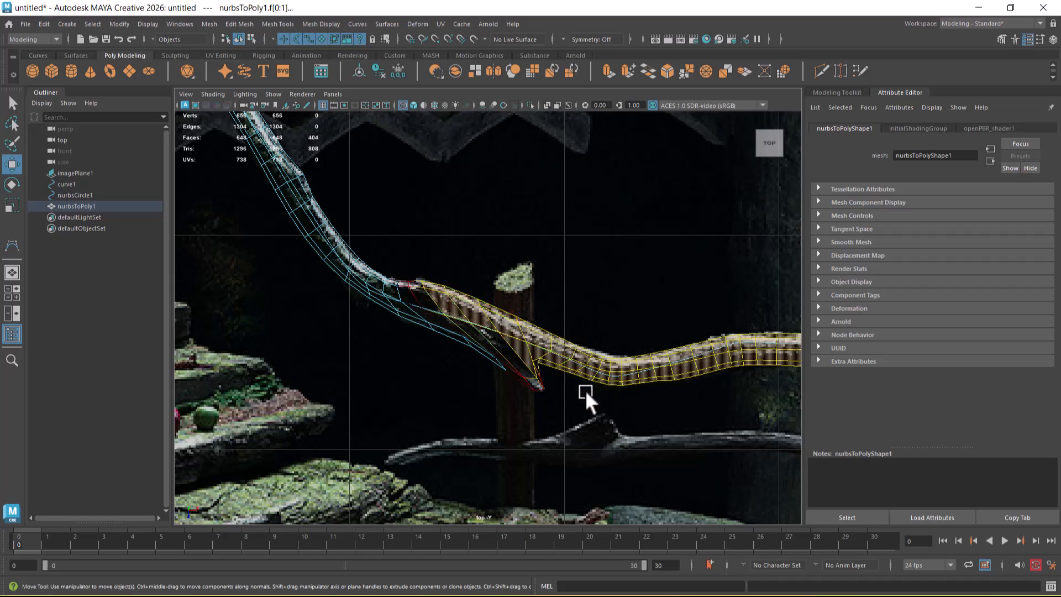
- Extract the selected branch faces into a separate mesh and return to object mode
scroll(565, 393, "down", 10)
middle_click_drag(612, 350, 503, 327, "alt")
scroll(508, 368, "up", 6)
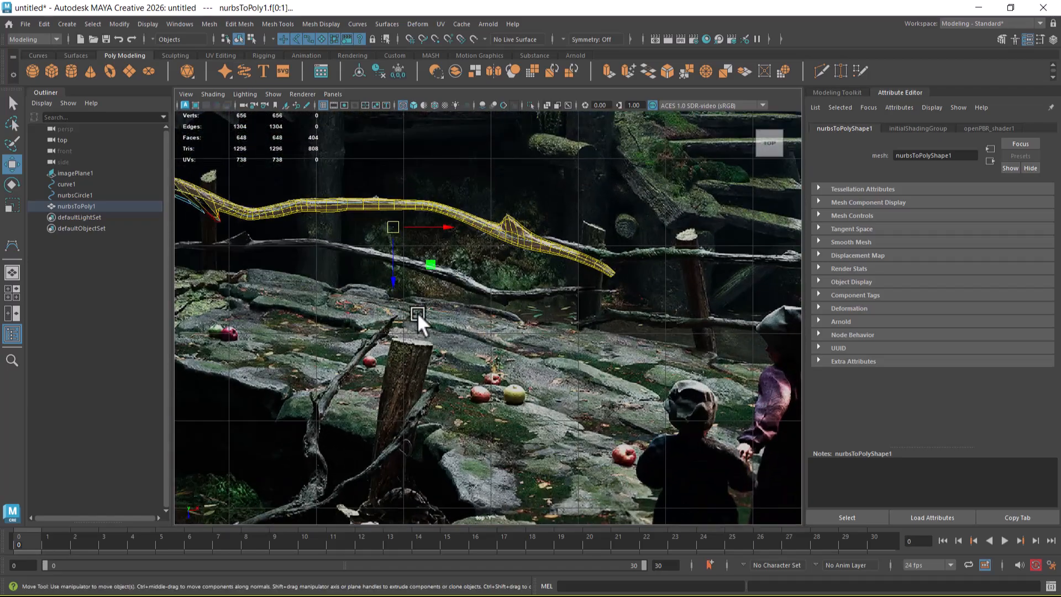
middle_click_drag(417, 308, 631, 446, "alt")
scroll(632, 446, "up", 2)
right_click_drag(547, 238, 549, 439, "shift")
right_click_drag(560, 281, 652, 216)
- Isolate the extracted branch piece by hiding unselected objects, and show its cut end shaded in the perspective view
left_click(562, 306)
right_click_drag(562, 307, 561, 368, "alt")
middle_click_drag(561, 368, 534, 296, "alt")
right_click_drag(533, 293, 597, 323, "alt")
middle_click_drag(453, 321, 586, 401, "alt")
right_click_drag(459, 306, 543, 352, "alt")
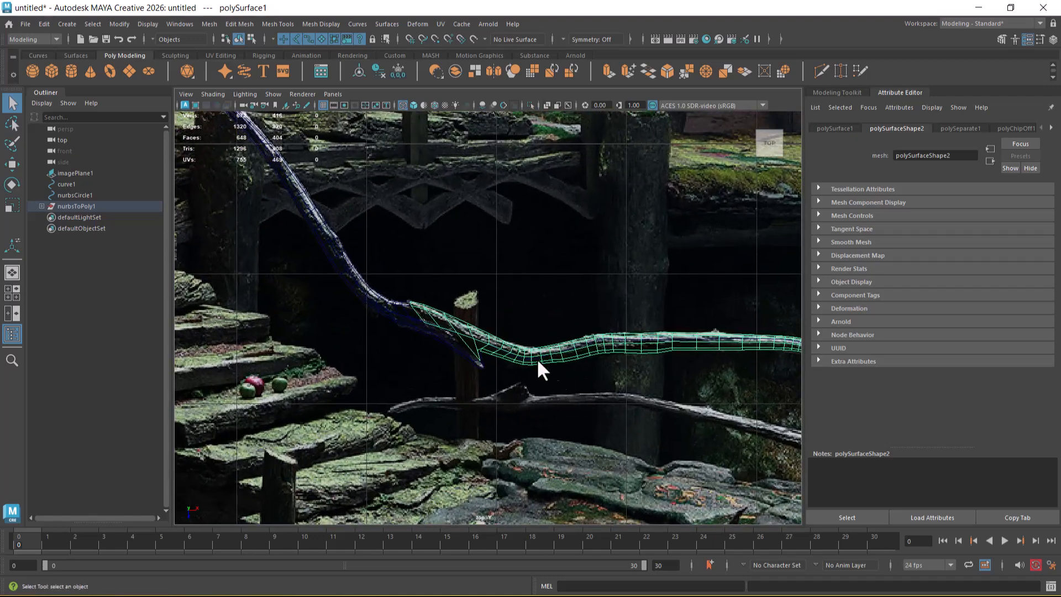
key("alt+h")
key("space")
left_click_drag(565, 378, 556, 220)
key("f")
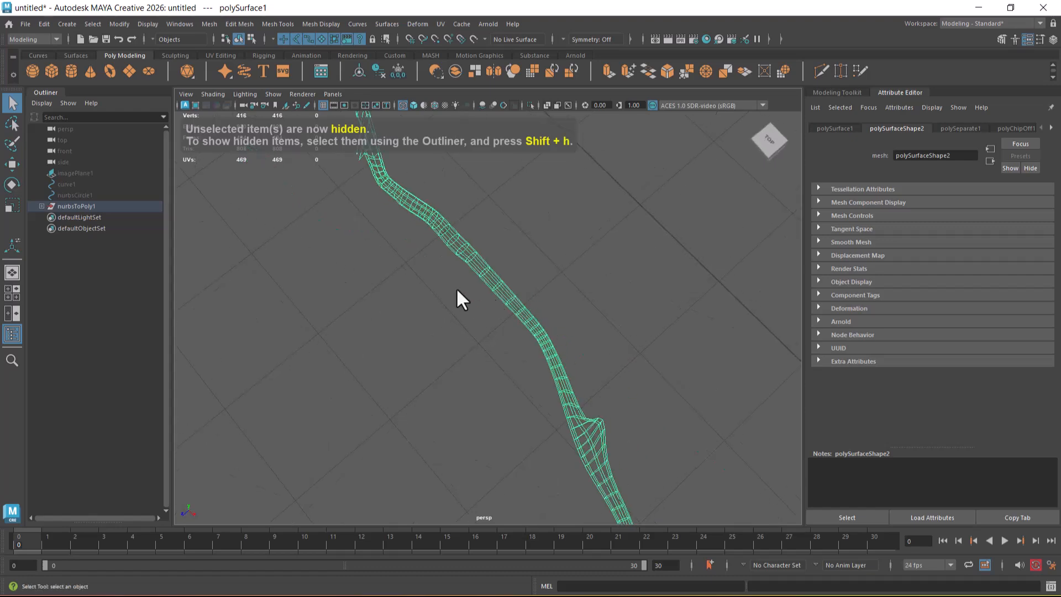
key("5")
mouse_move(462, 288)
left_mouse_down("alt")
mouse_move(500, 308)
mouse_move(542, 147)
mouse_move(665, 455)
mouse_move(496, 328)
mouse_move(590, 363)
mouse_move(587, 353)
mouse_move(590, 403)
mouse_move(568, 390)
left_mouse_up("alt")
- Bridge the upper and lower pairs of open edges at the outer part of the extracted piece's cut end
right_click_drag(531, 221, 438, 227)
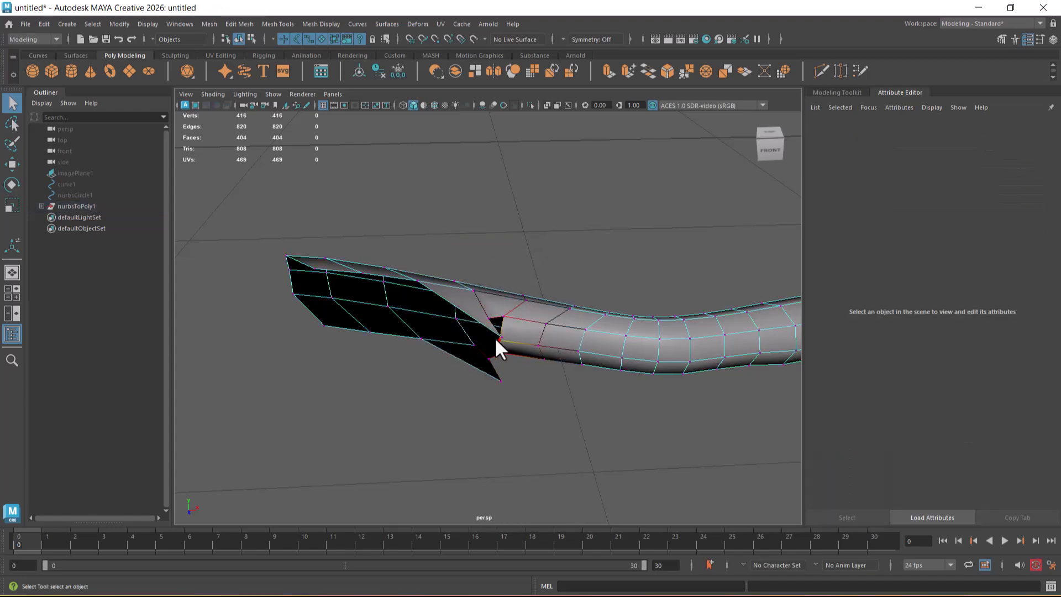
left_click(501, 337)
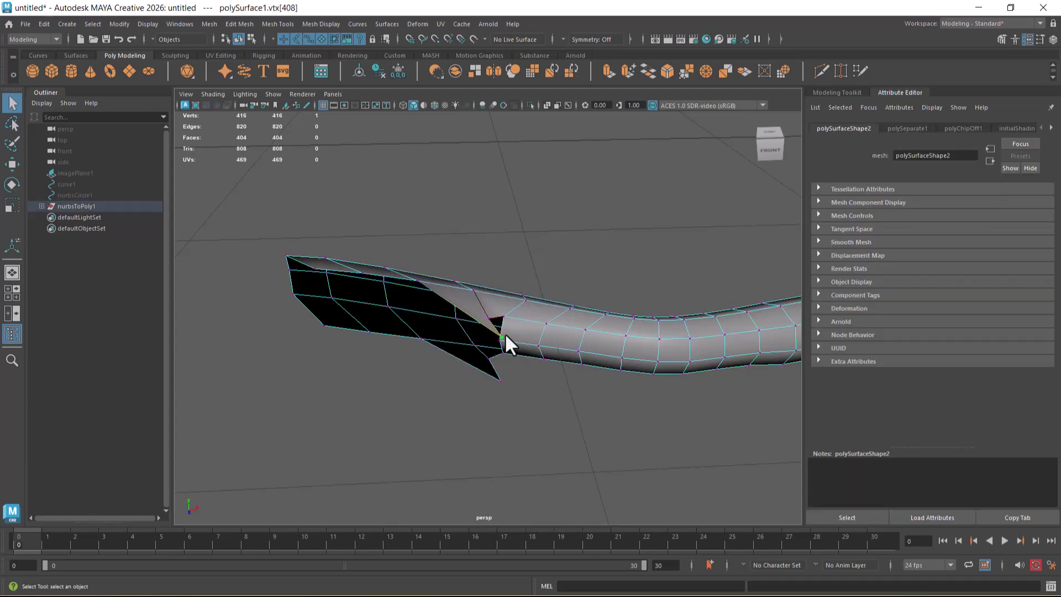
left_click_drag(497, 356, 378, 368, "alt")
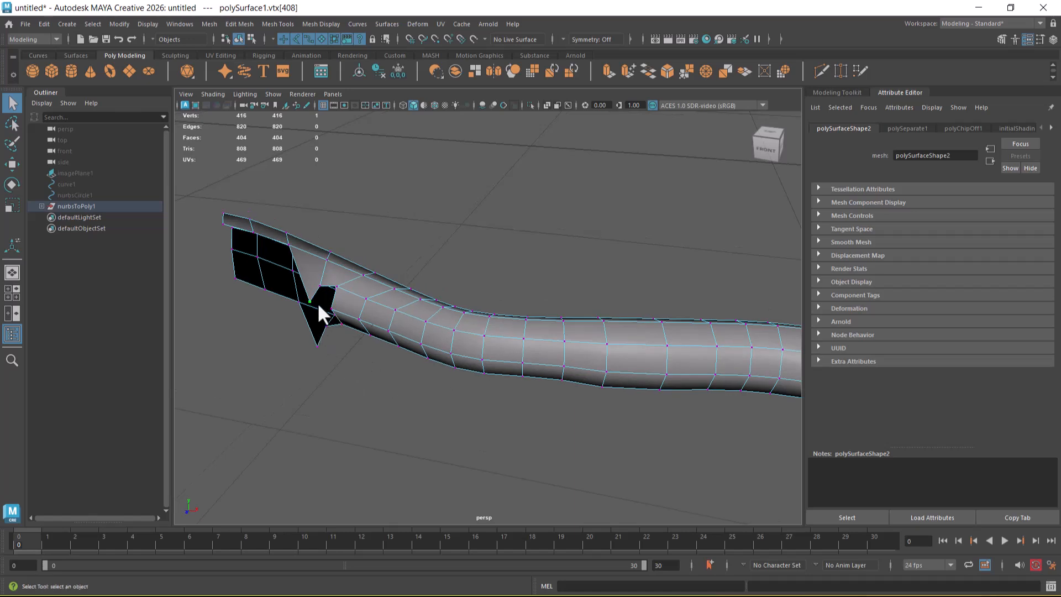
left_click_drag(330, 299, 360, 279, "alt")
right_click_drag(361, 278, 346, 207)
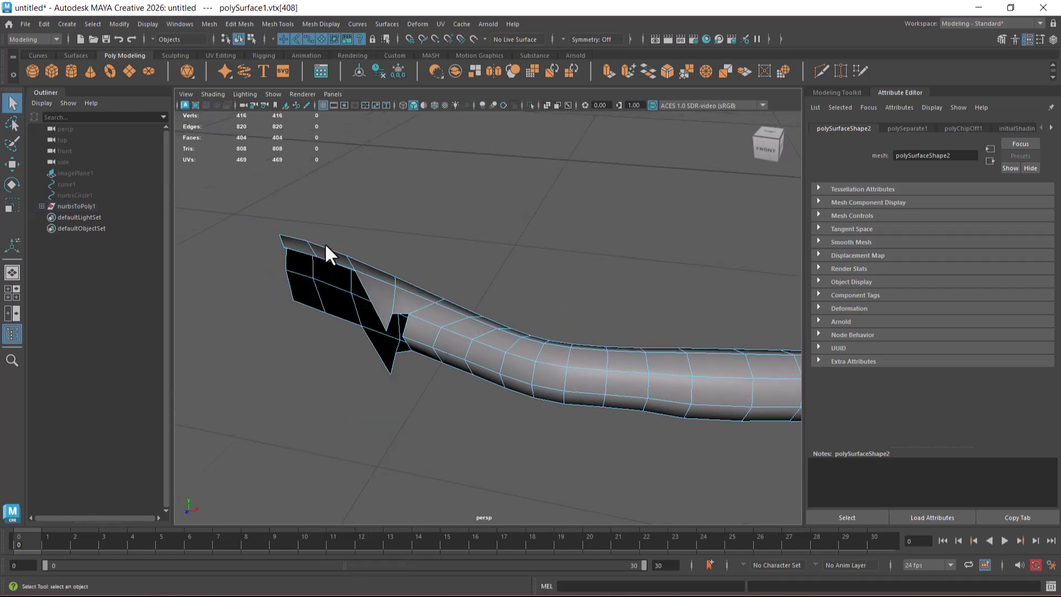
left_click(307, 255)
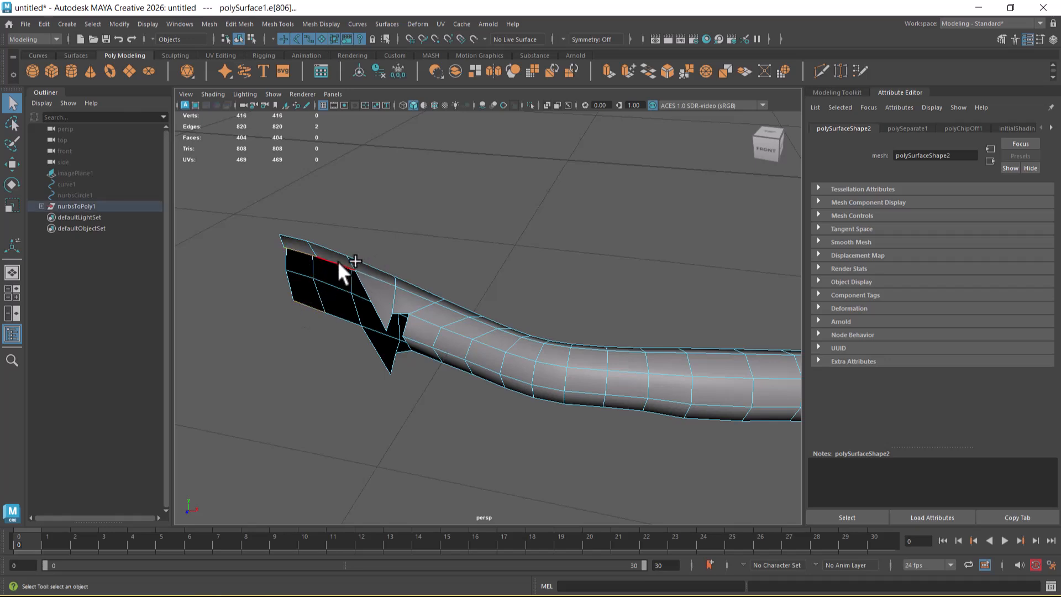
left_click(342, 320, "shift")
right_click_drag(398, 208, 396, 343, "shift")
- Bridge the next open edges toward the fork to extend the new side wall of the cut end
left_click_drag(395, 343, 379, 344, "alt")
left_click(344, 328)
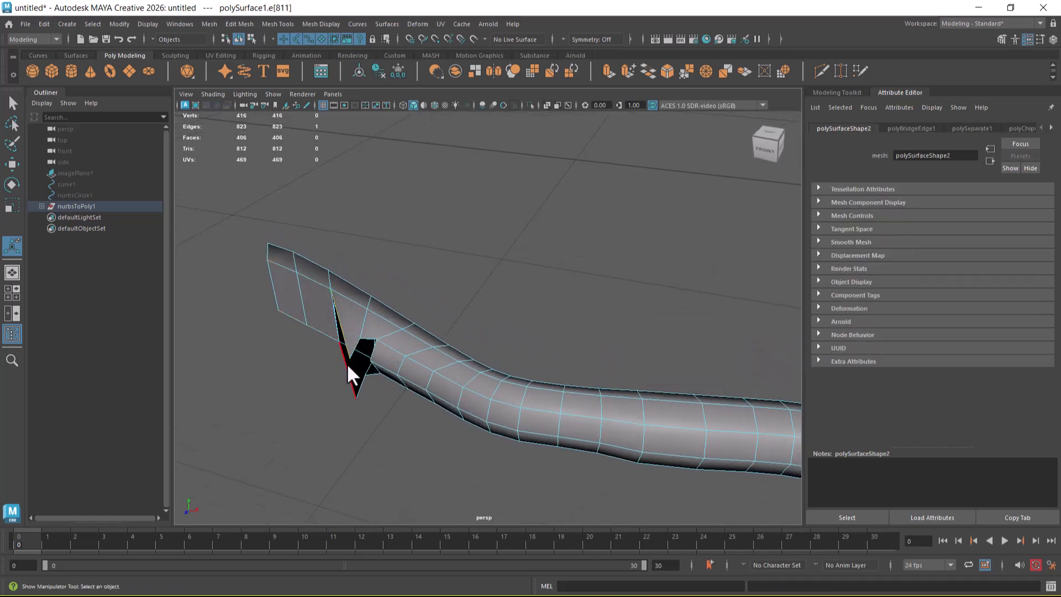
left_click(370, 375, "shift")
right_click_drag(424, 240, 423, 376, "shift")
- Split the edge ring through the newly bridged faces to add an edge loop along their middle
left_click_drag(424, 376, 357, 375, "alt")
scroll(357, 375, "up", 6)
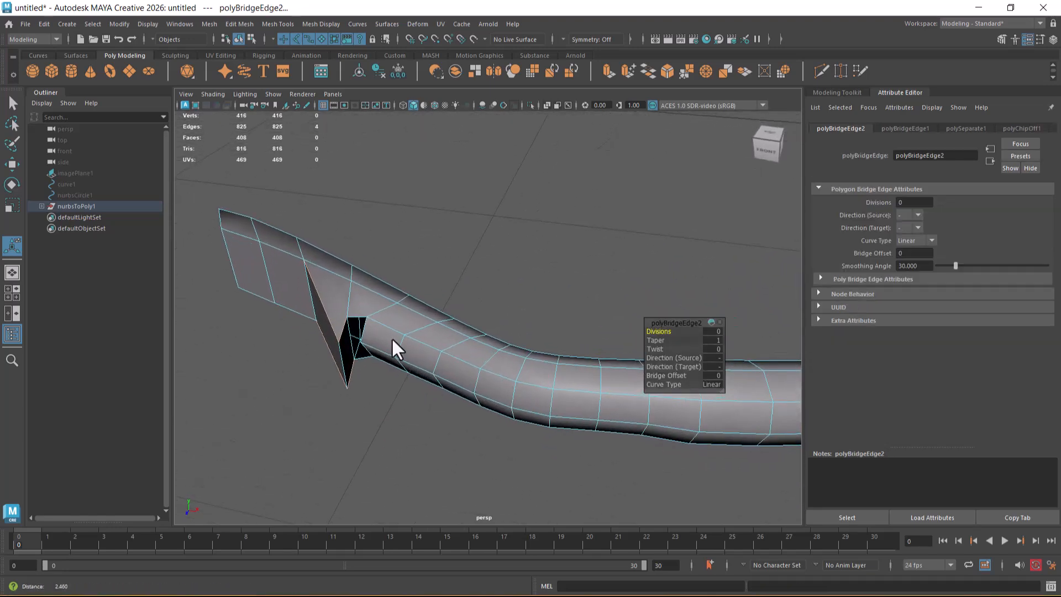
left_click_drag(391, 337, 403, 312, "alt")
left_click(388, 364, "shift")
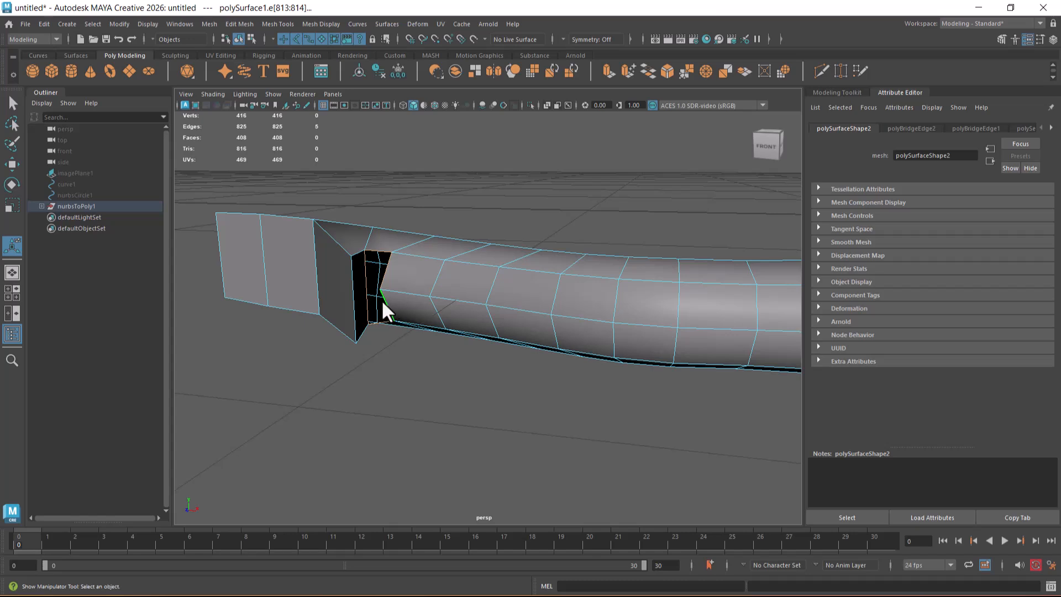
left_click(352, 295)
right_click_drag(444, 205, 440, 256, "ctrl")
- Try to fill the remaining hole beside the fork with a single face
left_click(386, 247, "shift")
right_click_drag(431, 195, 417, 344, "shift")
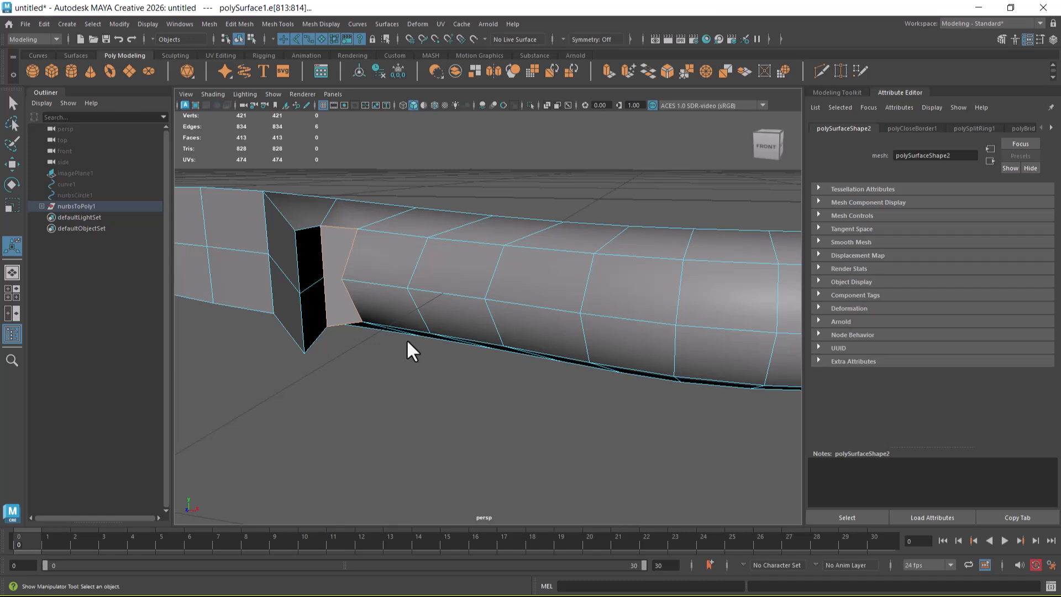
key("ctrl+z")
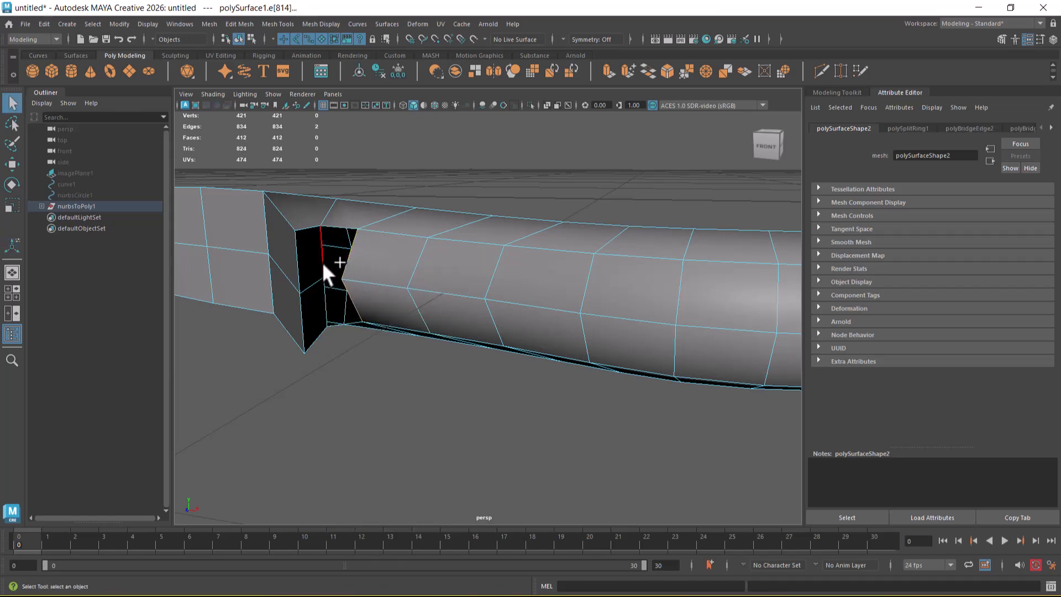
- Bridge the opposite edges of the remaining gap beside the fork and return to object mode
left_click(327, 288, "shift")
right_click_drag(403, 200, 398, 334, "shift")
left_click_drag(398, 333, 406, 371, "alt")
scroll(406, 371, "down", 6)
right_click_drag(397, 312, 552, 214)
- Fill the open border at the tip of the extracted piece's cut end with a cap face
left_click_drag(346, 338, 390, 348, "alt")
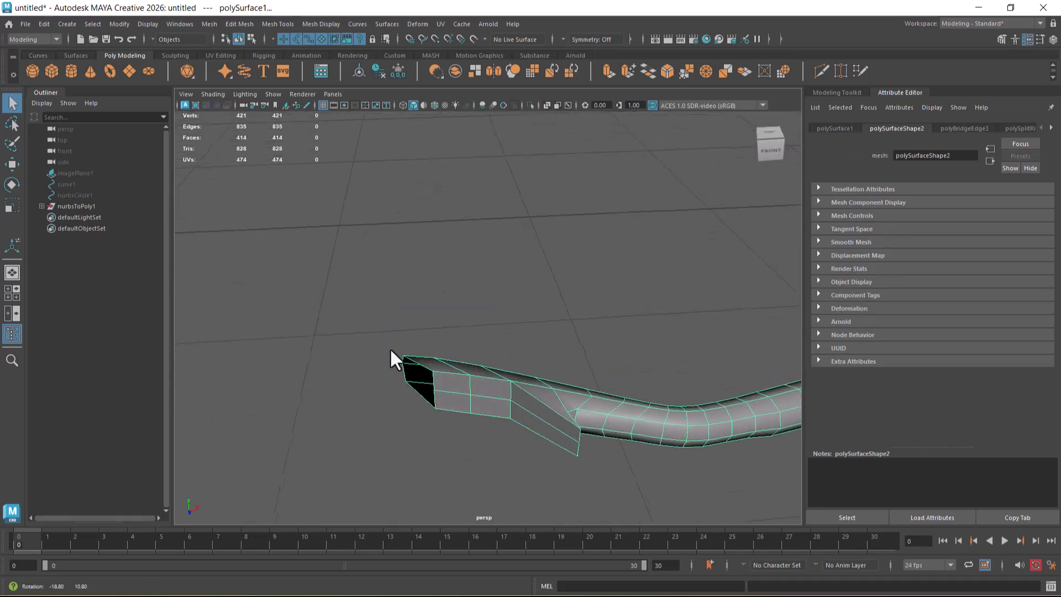
middle_click_drag(535, 354, 449, 295, "alt")
scroll(362, 326, "up", 3)
middle_click_drag(354, 326, 402, 313, "alt")
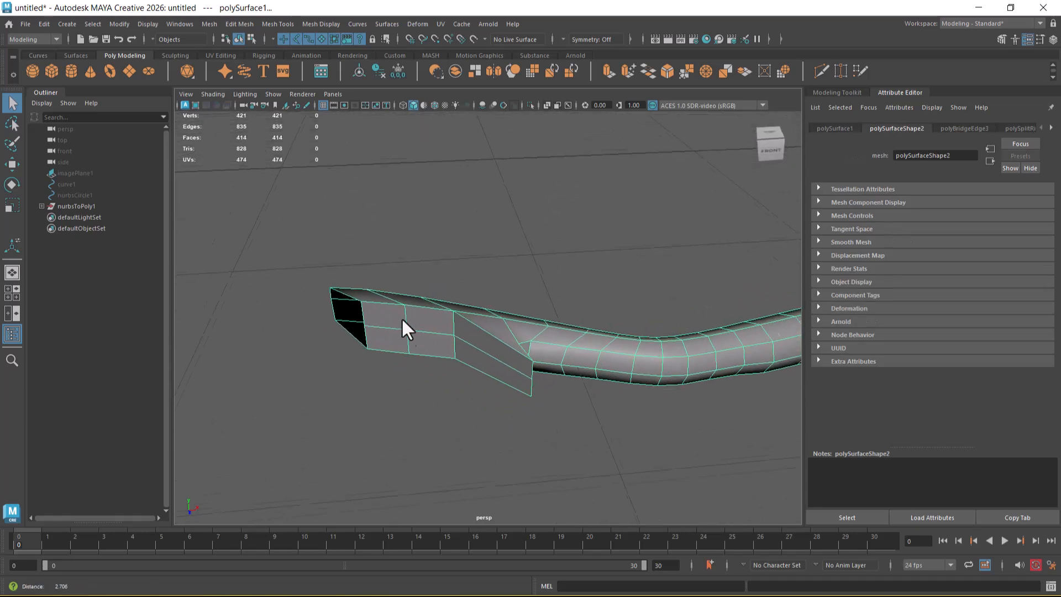
scroll(395, 313, "up", 3)
right_click_drag(380, 309, 373, 265)
double_click(324, 295)
right_click_drag(436, 219, 441, 365, "shift")
- Cut the new cap face with Multi-Cut from the middle vertex of its inner edge to the opposite outer vertex
left_click_drag(445, 356, 576, 217, "alt")
right_click_drag(588, 221, 627, 205)
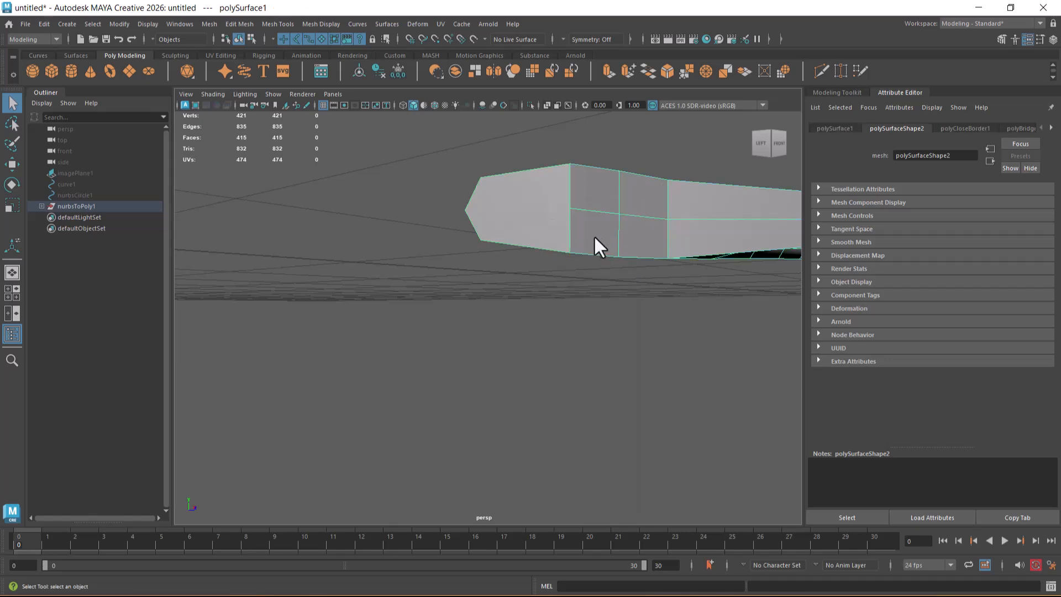
middle_click_drag(596, 234, 550, 318, "alt")
scroll(550, 318, "up", 3)
right_click_drag(613, 234, 534, 236, "shift")
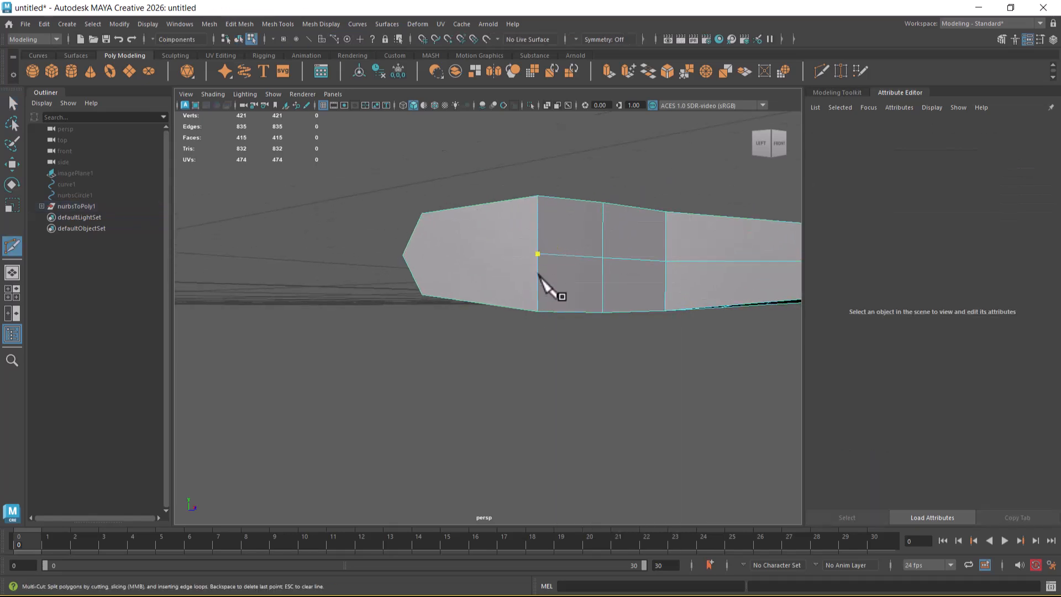
left_click_drag(539, 275, 486, 268, "alt")
left_click(497, 296)
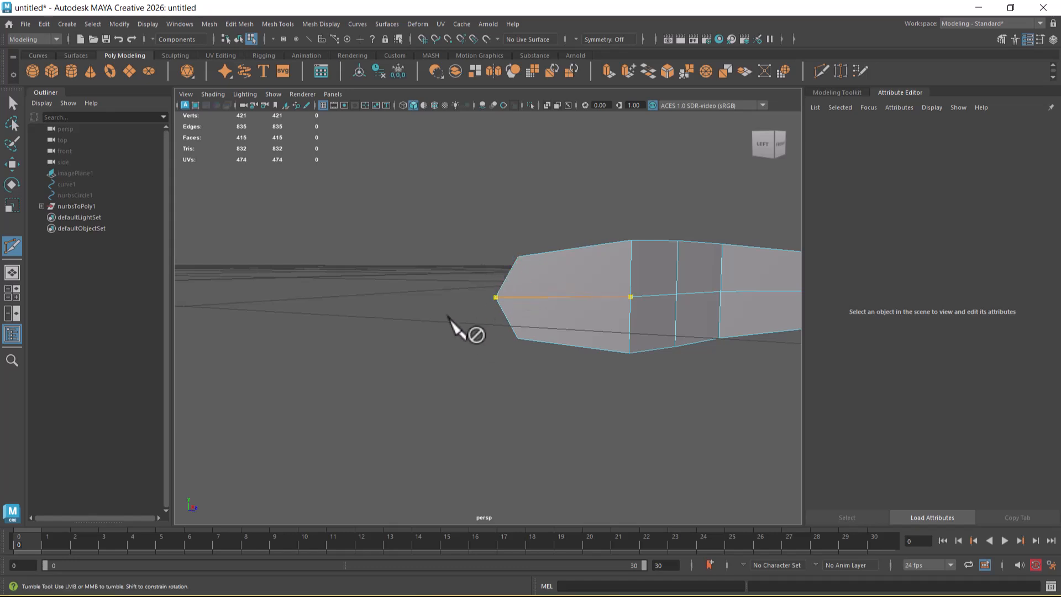
- Fill the open border at the opposite end of the isolated branch piece with a cap face
left_click_drag(540, 320, 547, 393, "alt")
right_click_drag(547, 393, 647, 374, "alt")
key("w")
double_click(591, 323)
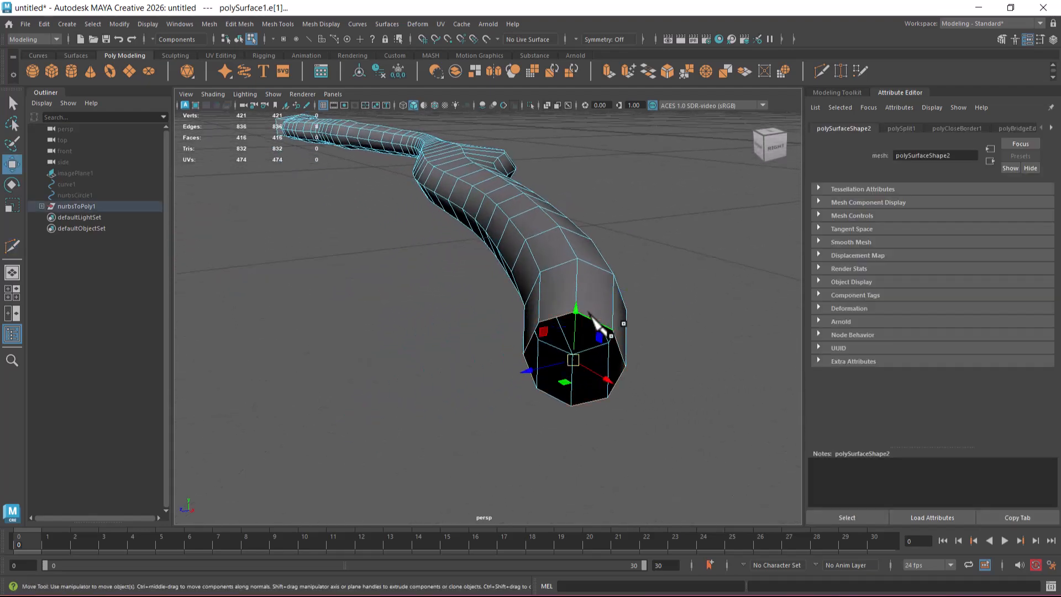
right_click(671, 242, "shift")
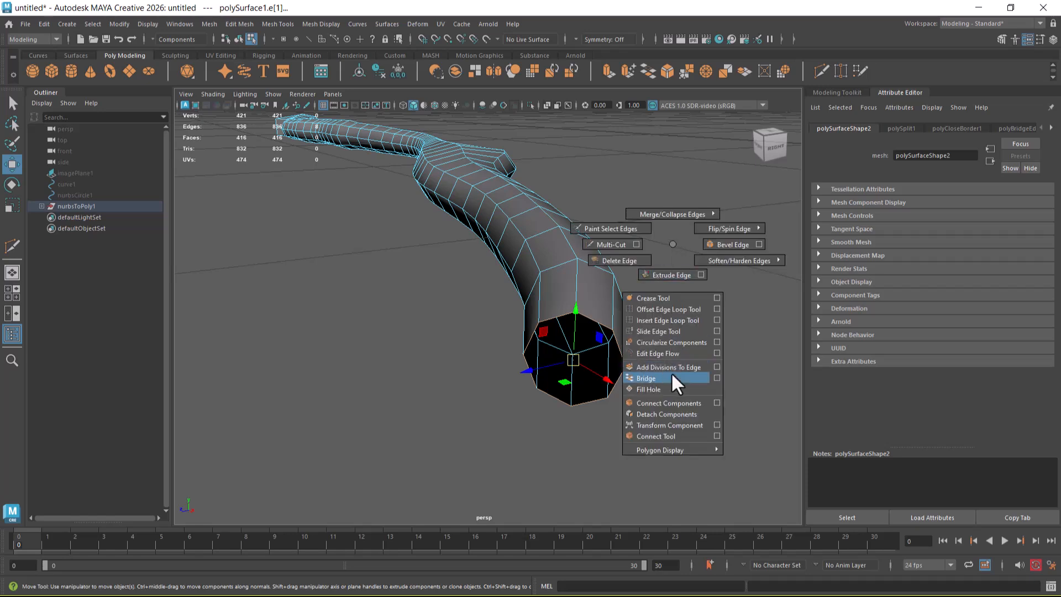
left_click(665, 389)
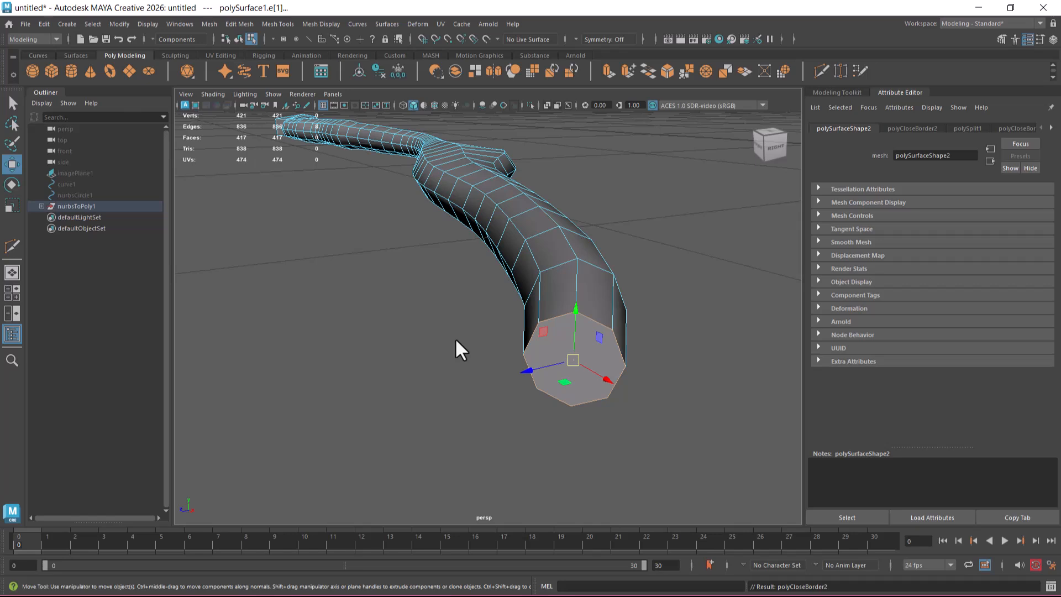
- Cut two parallel diagonal edges between vertices of the new cap face with Multi-Cut, and return to object mode
right_click_drag(549, 291, 600, 268)
right_click_drag(629, 313, 553, 283, "shift")
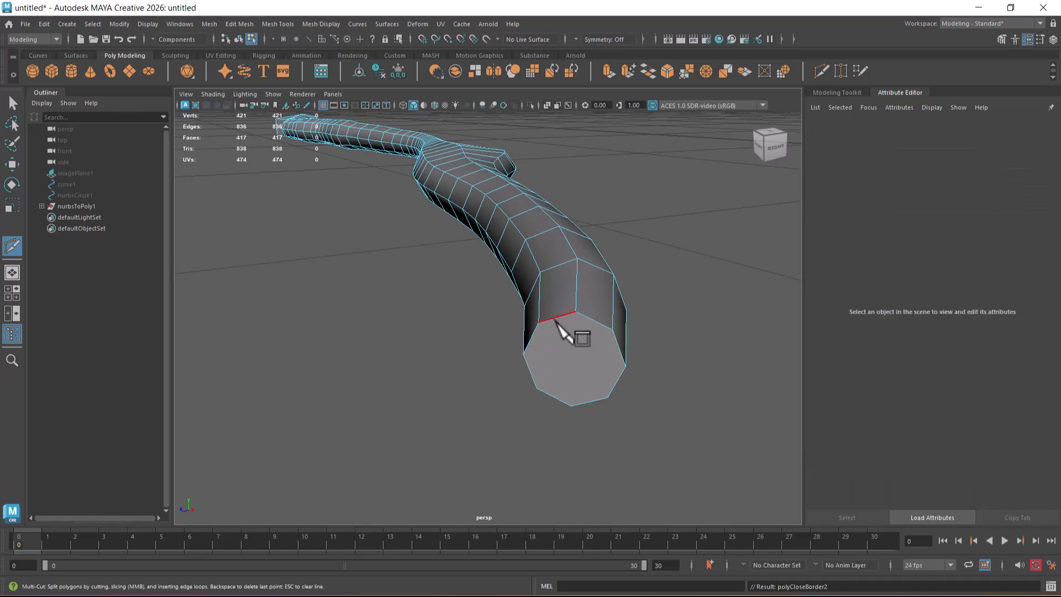
left_click(576, 312)
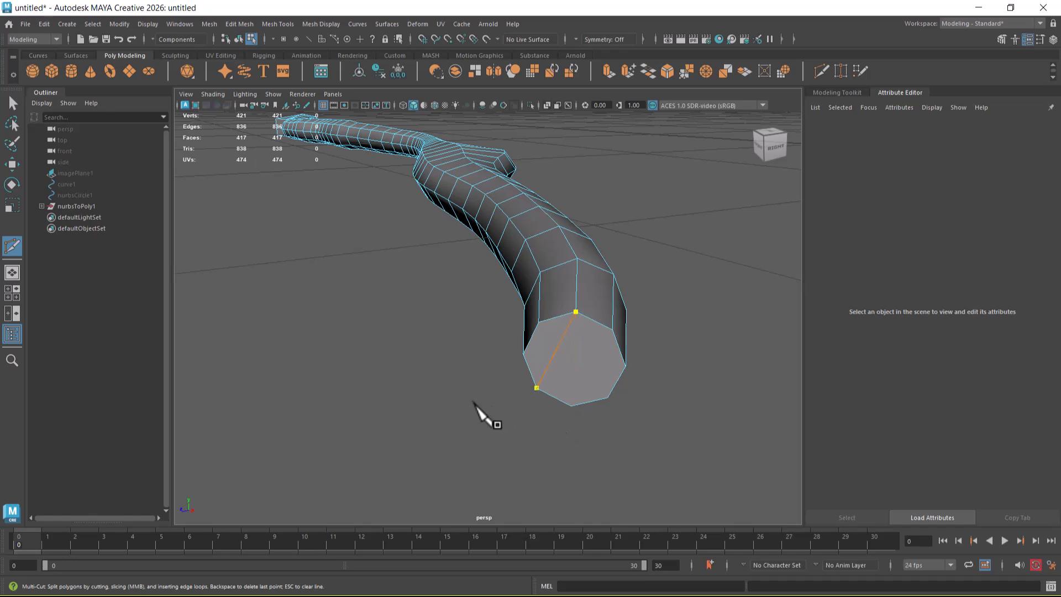
key("Escape")
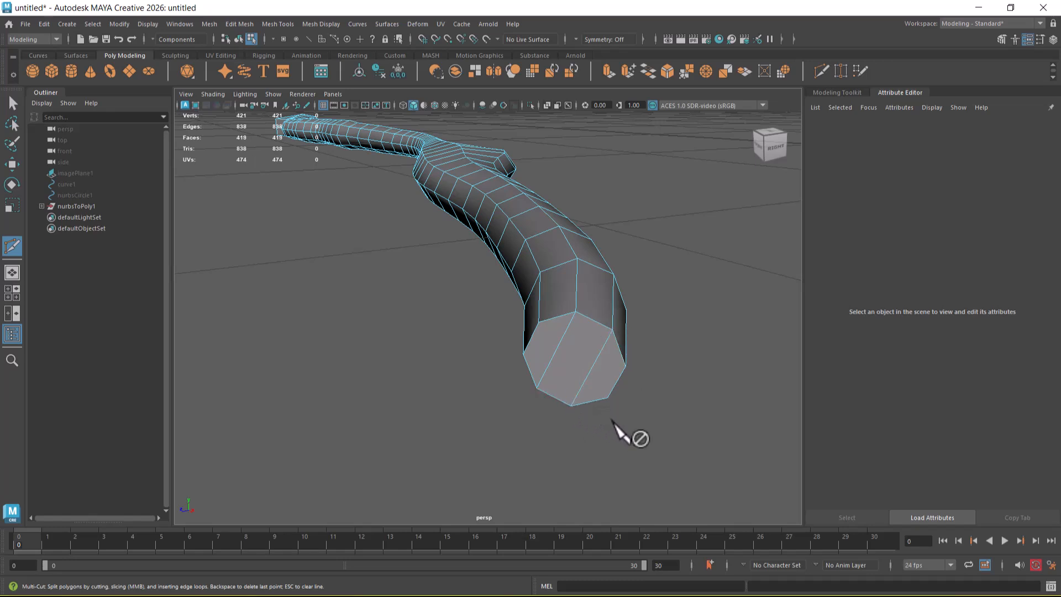
key("w")
right_click_drag(578, 339, 710, 270)
- Show the hidden reference image and the other branch piece again
left_click_drag(658, 394, 704, 388, "alt")
mouse_move(703, 388)
middle_mouse_down("alt")
mouse_move(694, 369)
mouse_move(684, 390)
middle_mouse_up("alt")
right_click_drag(684, 389, 619, 371, "alt")
left_click_drag(619, 371, 648, 380, "alt")
right_click_drag(648, 380, 497, 372, "alt")
left_click_drag(497, 372, 552, 389, "alt")
right_click_drag(553, 389, 606, 356, "alt")
key("ctrl+shift+h")
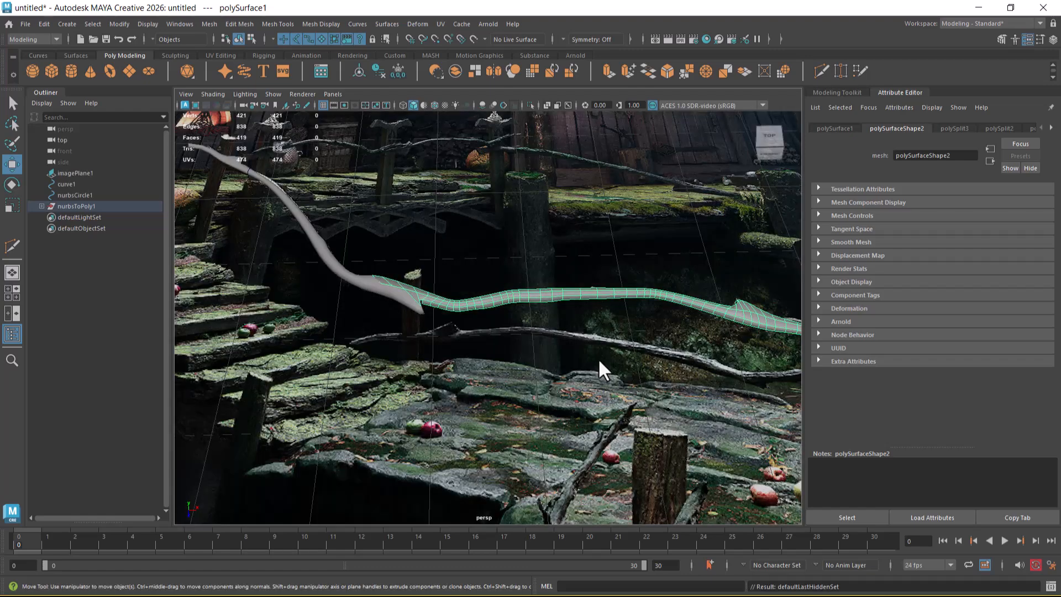
- In wireframe display, move the piece's lower vertices at the fork up toward the branch outline in the reference image, and return to object mode
right_click_drag(426, 327, 551, 340, "alt")
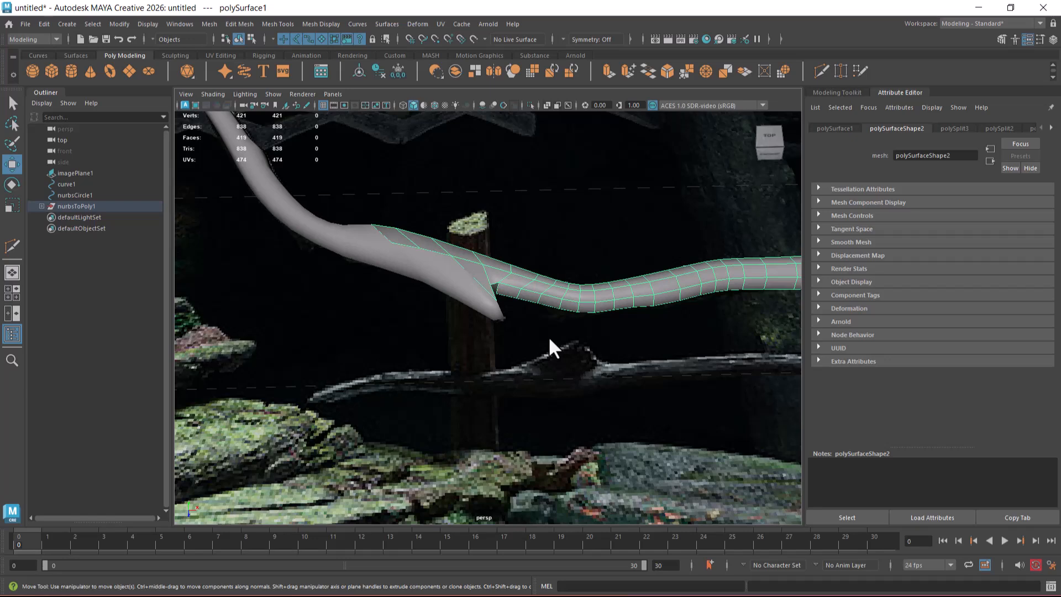
key("4")
left_click_drag(542, 336, 486, 330, "alt")
right_click_drag(485, 331, 565, 379, "alt")
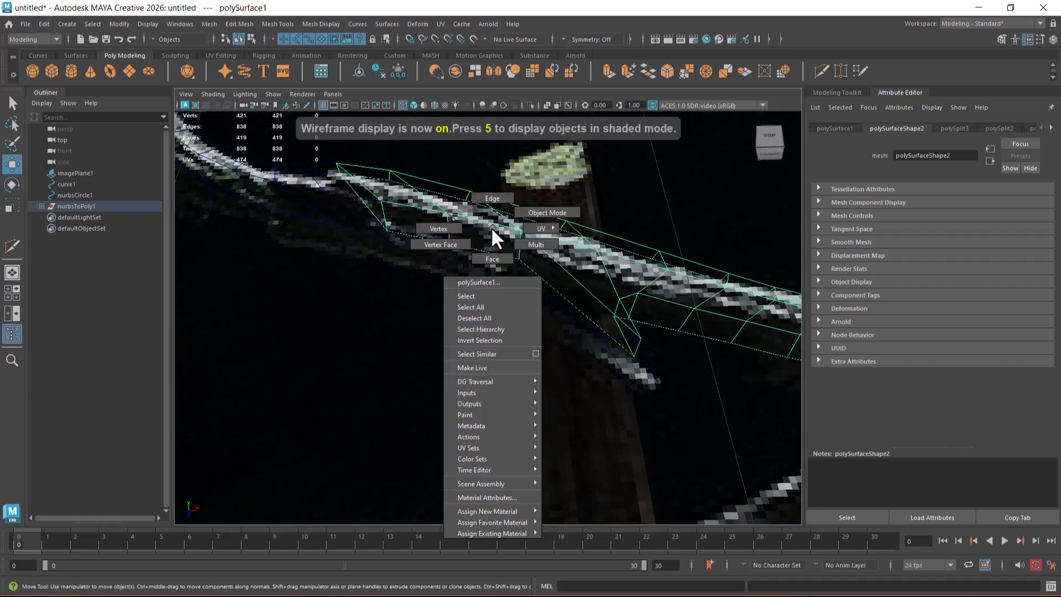
right_click_drag(492, 226, 372, 227)
left_click_drag(401, 246, 402, 247)
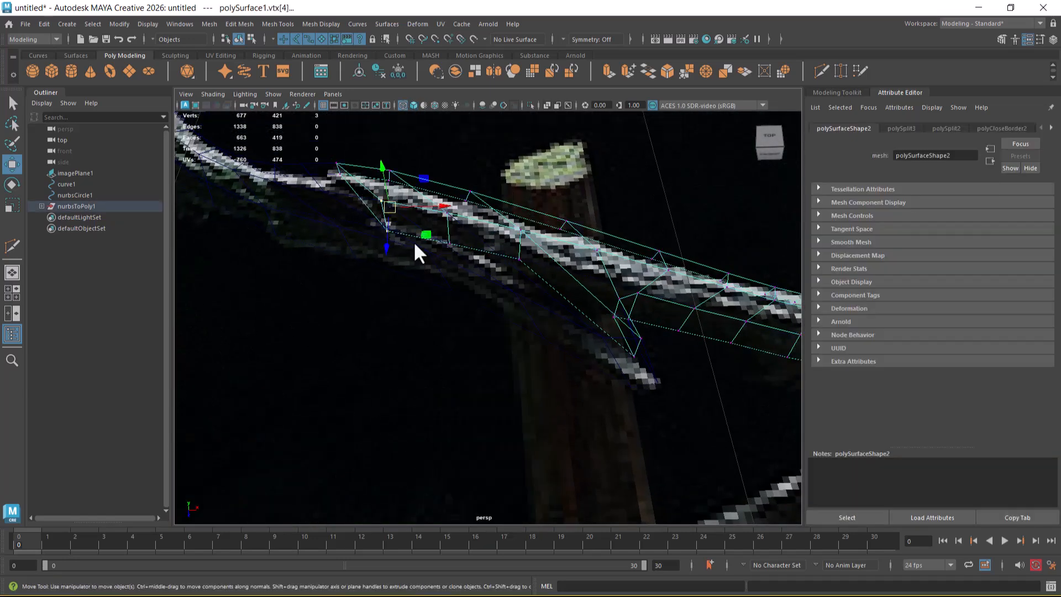
left_click_drag(388, 210, 386, 200)
left_click_drag(456, 259, 446, 222)
left_click_drag(505, 292, 520, 240)
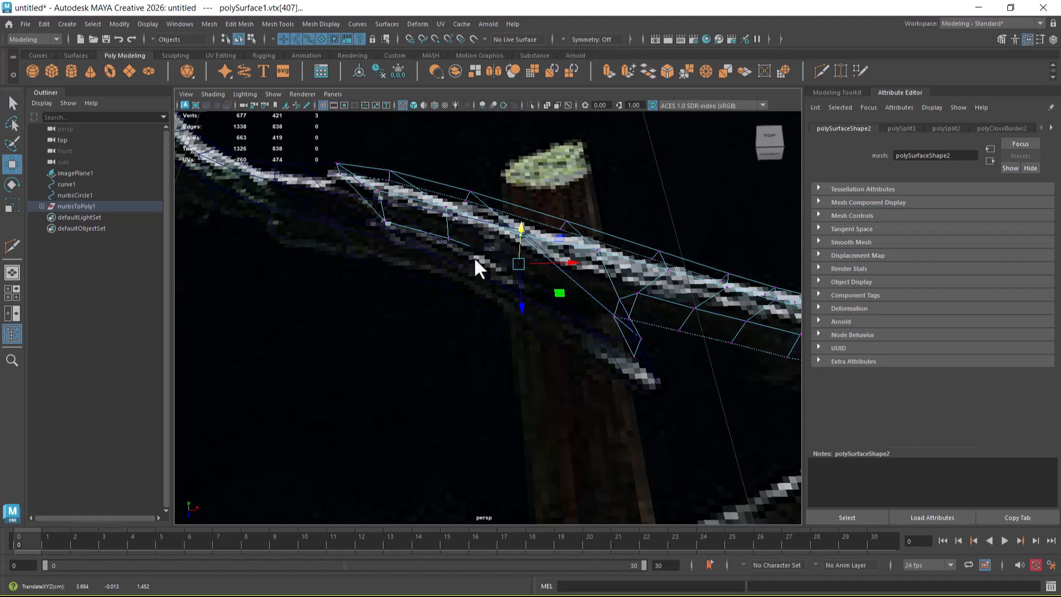
right_click_drag(434, 200, 620, 108)
- Isolate the other branch piece by hiding everything else, and switch back to shaded display
left_click(474, 297)
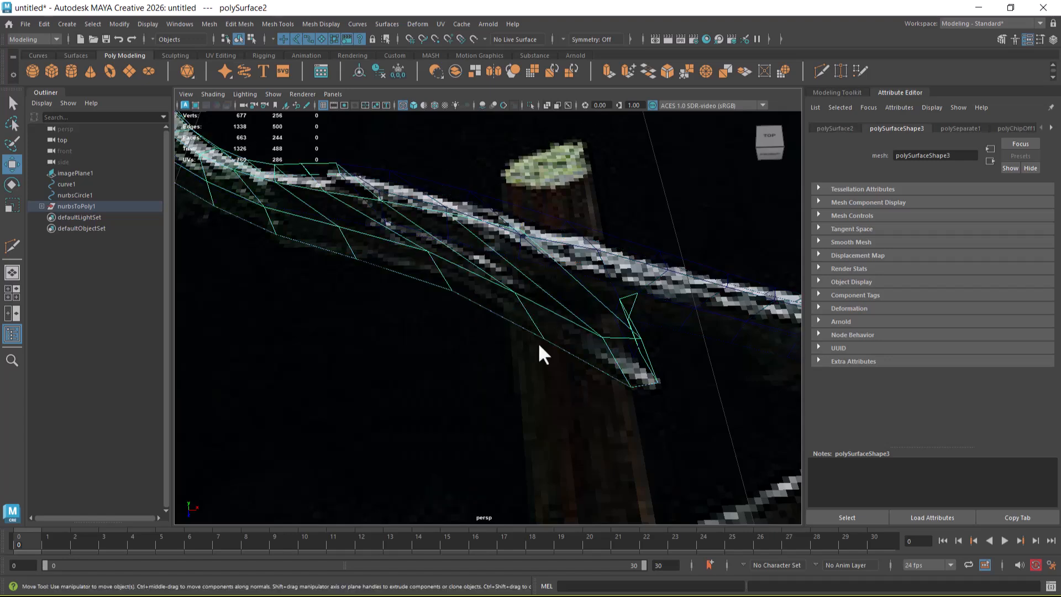
scroll(570, 332, "down", 1)
key("alt+h")
key("space")
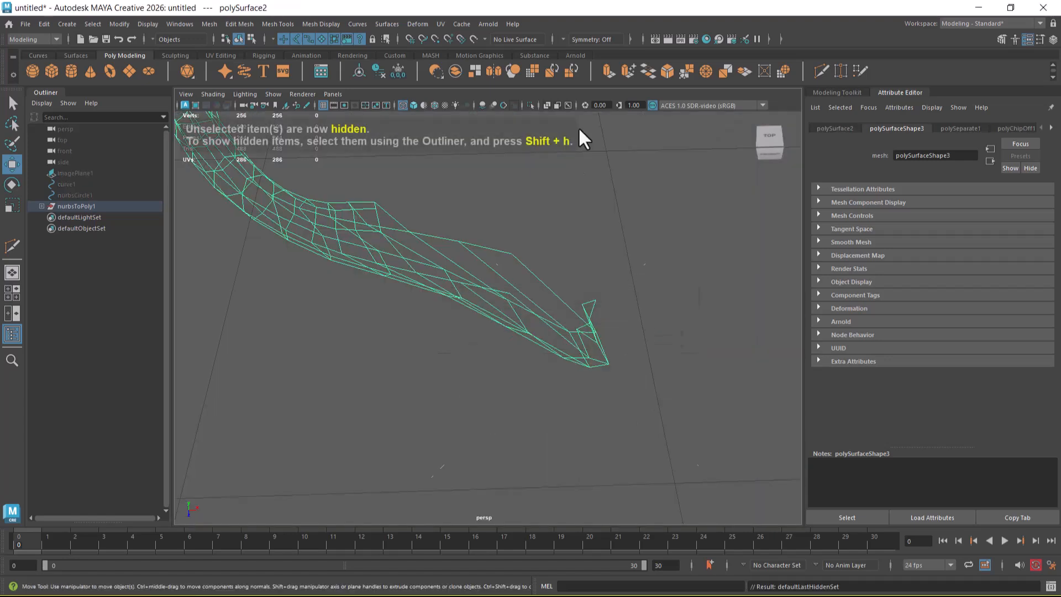
key("5")
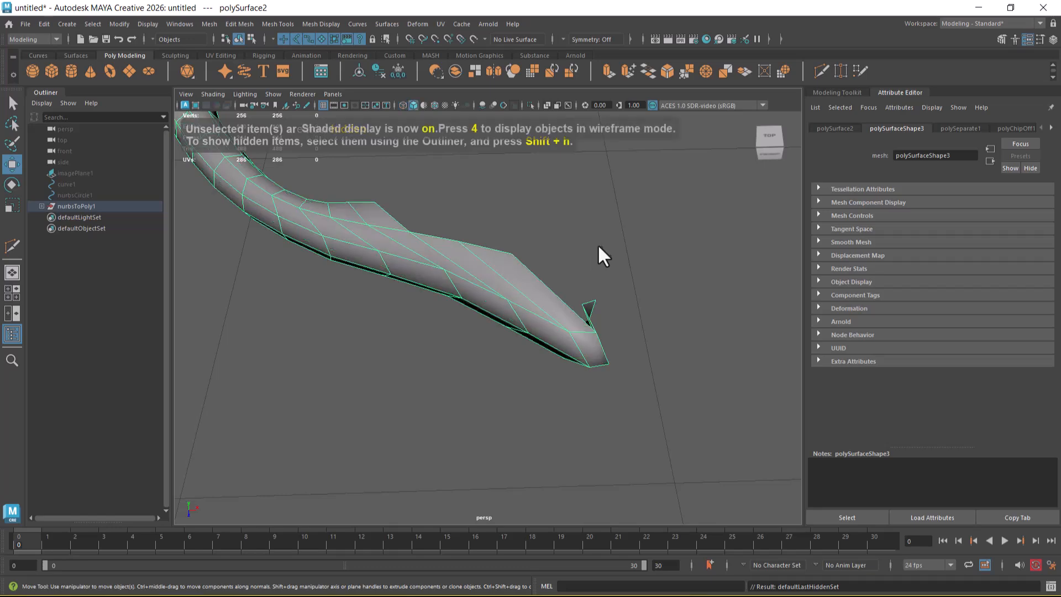
- Bridge the three open edges on one side of the piece's long gap to the three opposite edges
mouse_move(466, 299)
left_mouse_down("alt")
mouse_move(292, 283)
mouse_move(543, 271)
mouse_move(549, 225)
mouse_move(599, 230)
mouse_move(562, 267)
mouse_move(559, 341)
mouse_move(509, 324)
mouse_move(479, 289)
mouse_move(523, 335)
mouse_move(502, 351)
left_mouse_up("alt")
right_click_drag(486, 228, 483, 140)
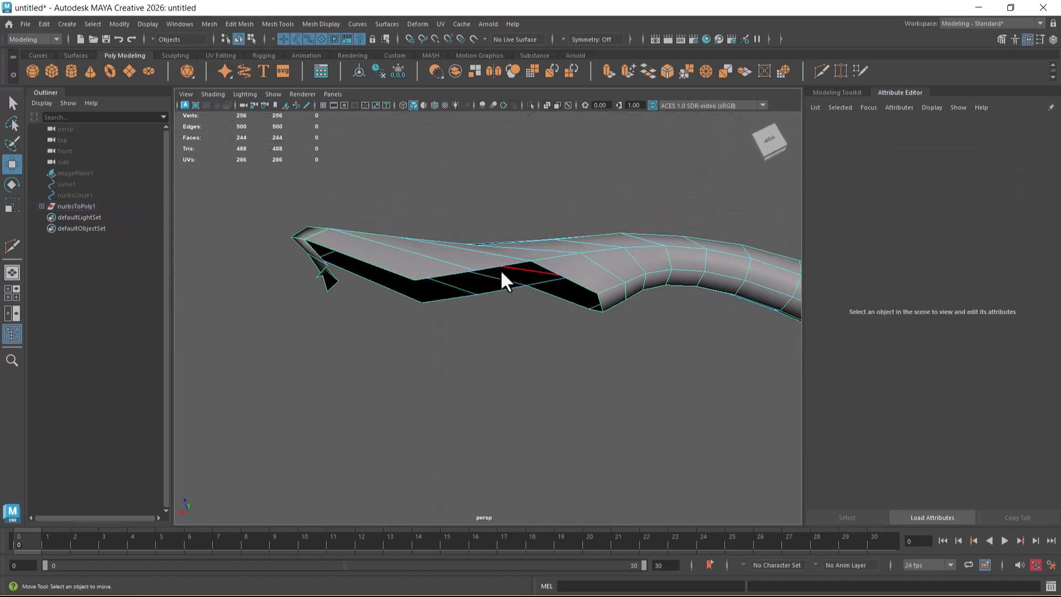
left_click(499, 269)
left_click_drag(534, 277, 496, 268, "alt")
left_click(507, 284, "shift")
left_click_drag(433, 286, 465, 283, "alt")
left_click(443, 172, "shift")
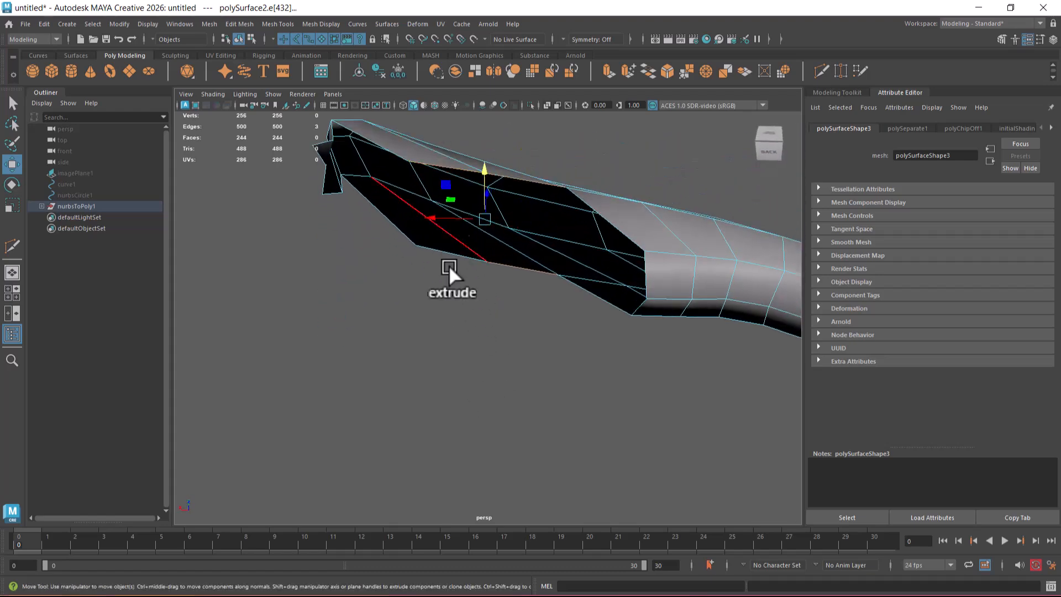
left_click_drag(456, 221, 447, 193, "alt")
left_click(436, 280, "shift")
left_click(407, 293, "shift")
left_click(383, 258, "shift")
right_click_drag(462, 190, 453, 319, "shift")
- Bridge the two opposite edges of the gap next to the newly bridged faces
left_click_drag(453, 318, 602, 295, "alt")
left_click(609, 189)
left_click(600, 253, "shift")
right_click_drag(592, 217, 571, 352, "shift")
- Insert an edge loop lengthwise through the middle of the bridged faces
left_click_drag(578, 337, 529, 285, "alt")
left_click(396, 244)
right_click_drag(396, 249, 451, 273, "ctrl")
key("q")
key("F8")
- Merge the middle vertices on both sides of the narrow opening at the end of the bridged faces
left_click_drag(692, 160, 661, 211, "alt")
right_click_drag(669, 188, 630, 191)
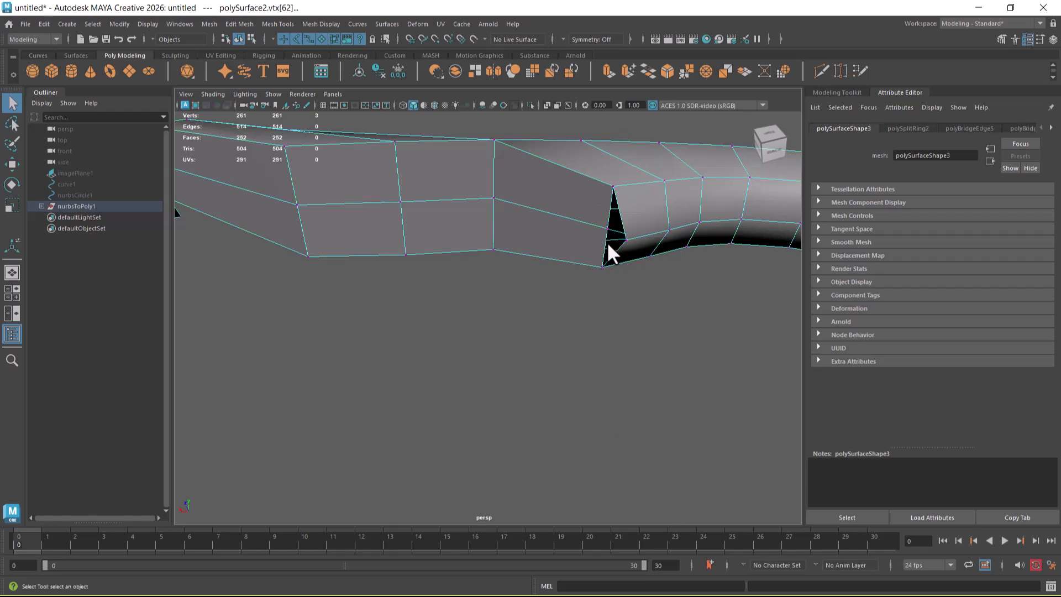
left_click(626, 238, "shift")
right_click_drag(622, 297, 616, 191, "shift")
scroll(459, 293, "down", 5)
- Delete the four stray faces hanging at the tip of the piece
mouse_move(460, 293)
left_mouse_down("alt")
mouse_move(503, 342)
mouse_move(468, 263)
mouse_move(491, 273)
mouse_move(472, 280)
mouse_move(533, 330)
mouse_move(517, 364)
mouse_move(463, 289)
mouse_move(434, 295)
mouse_move(457, 303)
left_mouse_up("alt")
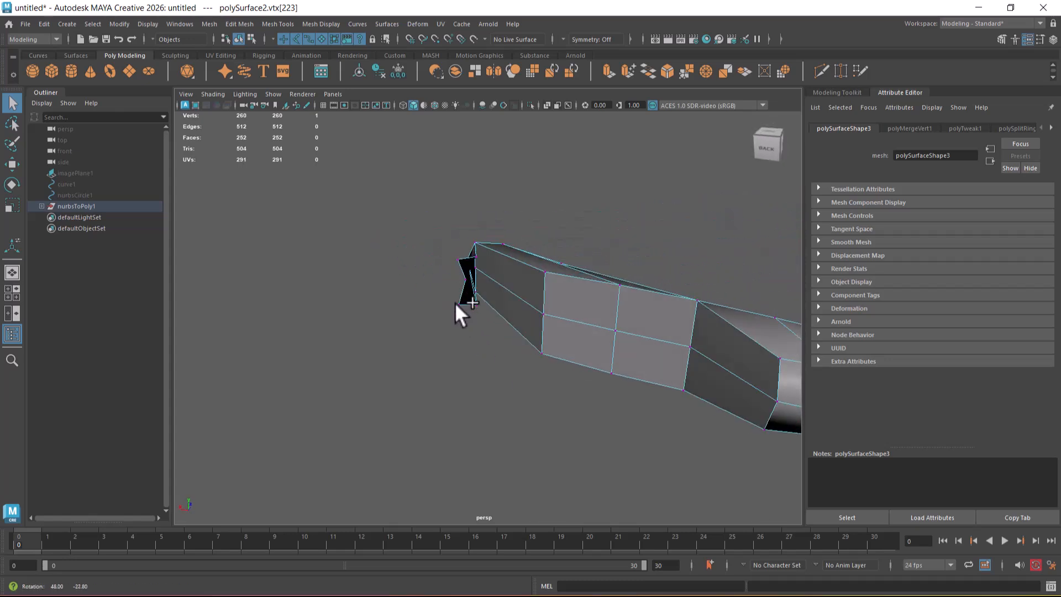
right_click_drag(481, 234, 481, 271)
left_click_drag(449, 257, 447, 340)
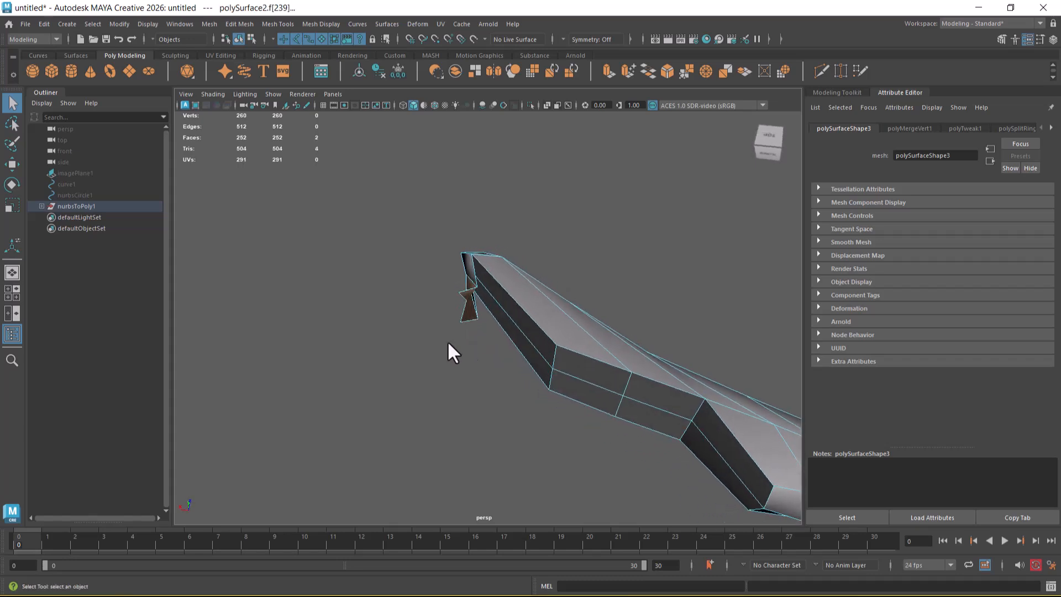
key("Delete")
left_click(470, 268)
key("Delete")
left_click(470, 300)
key("Delete")
- Fill the open border at the piece's pointed tip with a face
left_click_drag(568, 339, 540, 343, "alt")
right_click_drag(487, 293, 509, 343)
left_click(479, 297)
left_click_drag(509, 342, 479, 316, "alt")
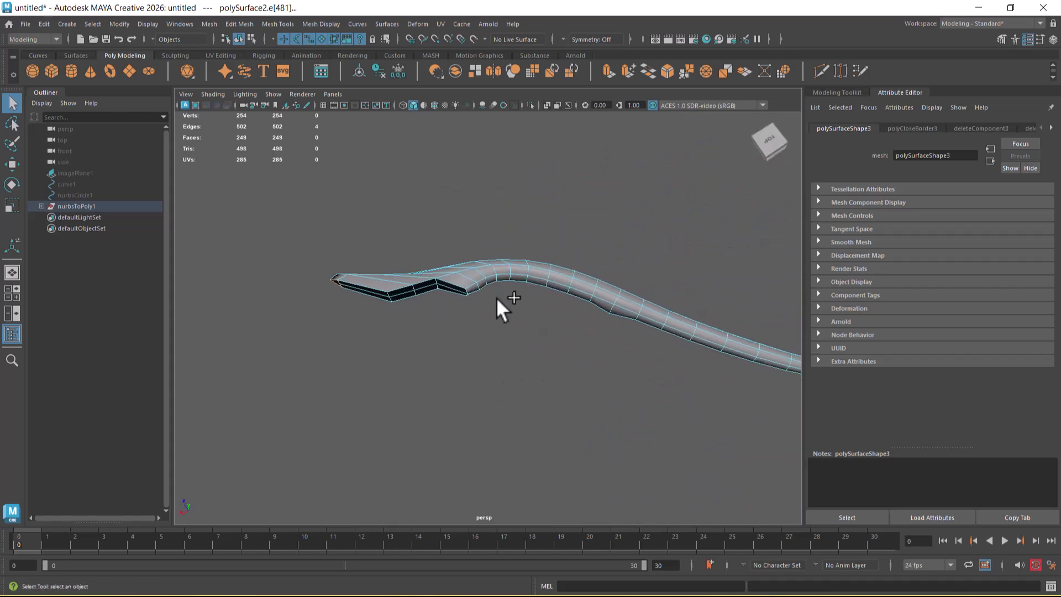
- Return to object mode, show the hidden objects again and switch to the top view at the fork
left_click(507, 356)
left_click(489, 271)
key("ctrl+shift+h")
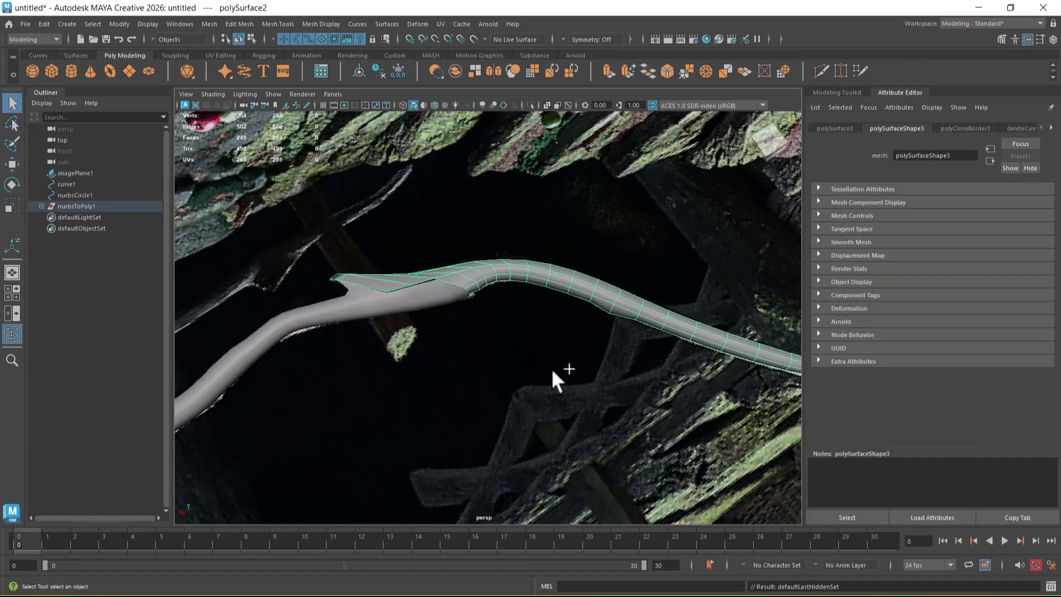
key("space")
left_click_drag(547, 329, 493, 320)
middle_click_drag(565, 455, 629, 442, "alt")
right_click_drag(629, 441, 688, 486, "alt")
right_click_drag(503, 338, 655, 389, "alt")
- Reposition the middle vertices of the piece's seam edge in the top view, away from the neighbouring branch
right_click_drag(586, 265, 539, 265)
right_click_drag(514, 328, 540, 343, "alt")
left_click_drag(483, 291, 473, 308)
key("w")
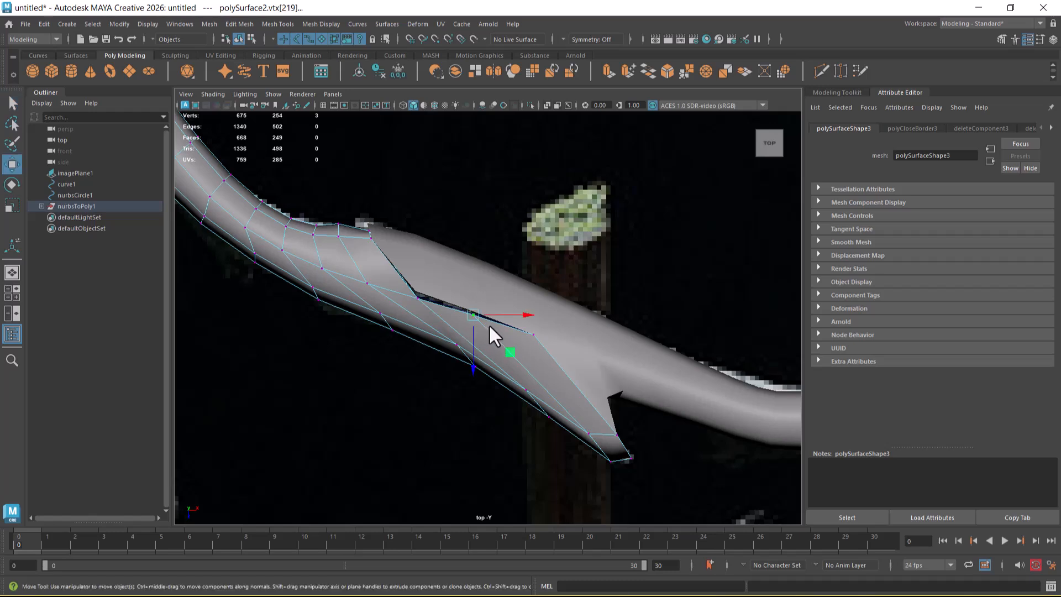
left_click_drag(580, 312, 519, 339)
middle_click_drag(595, 386, 582, 278, "alt")
right_click_drag(582, 278, 624, 343, "alt")
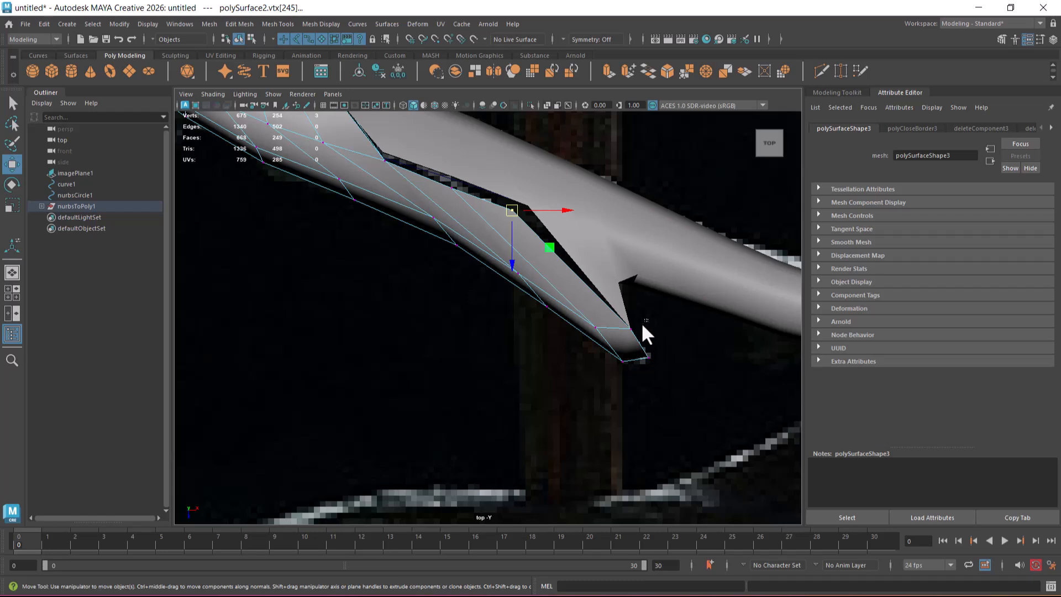
- Fine-tune the seam vertices near the forked tip, and return to object mode in the perspective view
left_click(628, 329)
middle_click_drag(503, 250, 552, 240, "alt")
left_click_drag(546, 260, 544, 261)
left_click_drag(551, 244, 555, 239)
mouse_move(495, 207)
left_mouse_down()
mouse_move(478, 224)
mouse_move(489, 211)
left_mouse_up()
right_click_drag(625, 365, 602, 346, "alt")
key("space")
left_click_drag(601, 356, 608, 327)
right_click_drag(610, 276, 724, 171)
- Switch to the top view and center the pivot of the selected branch piece
left_click_drag(724, 171, 581, 372, "alt")
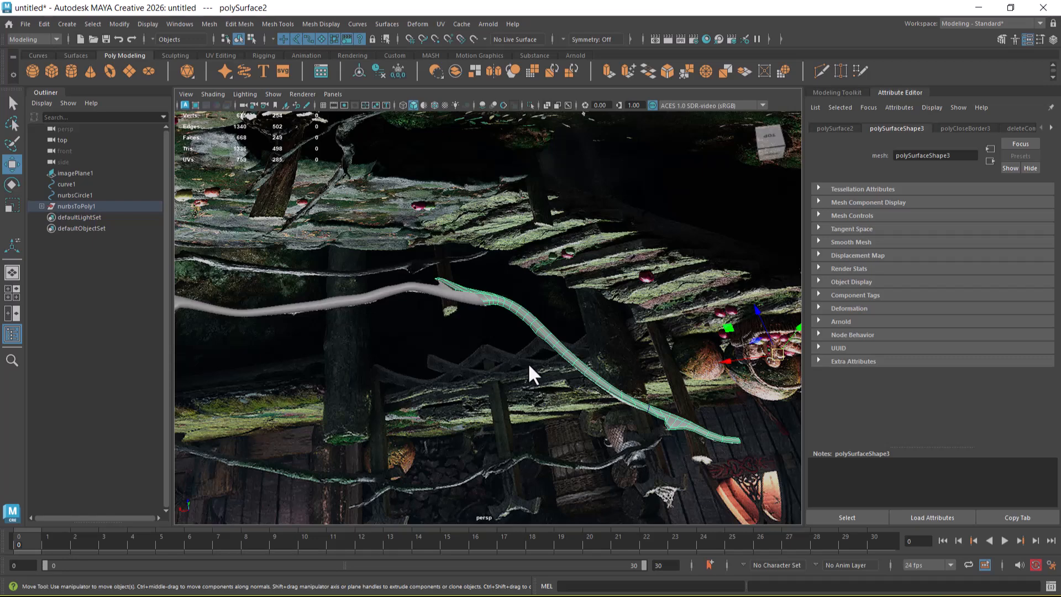
key("space")
left_click(569, 372)
key("space")
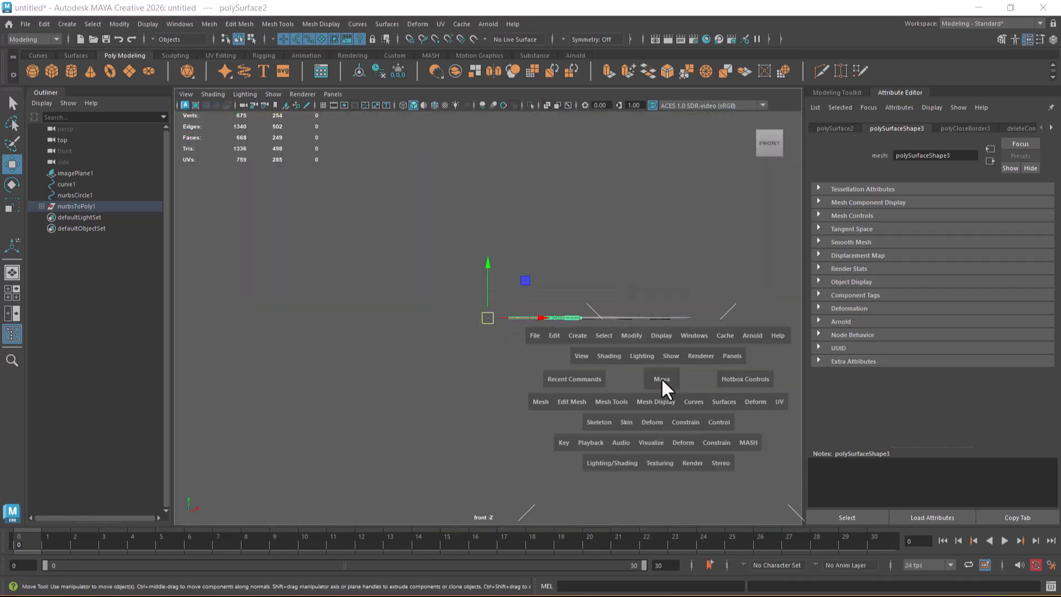
left_click(587, 378)
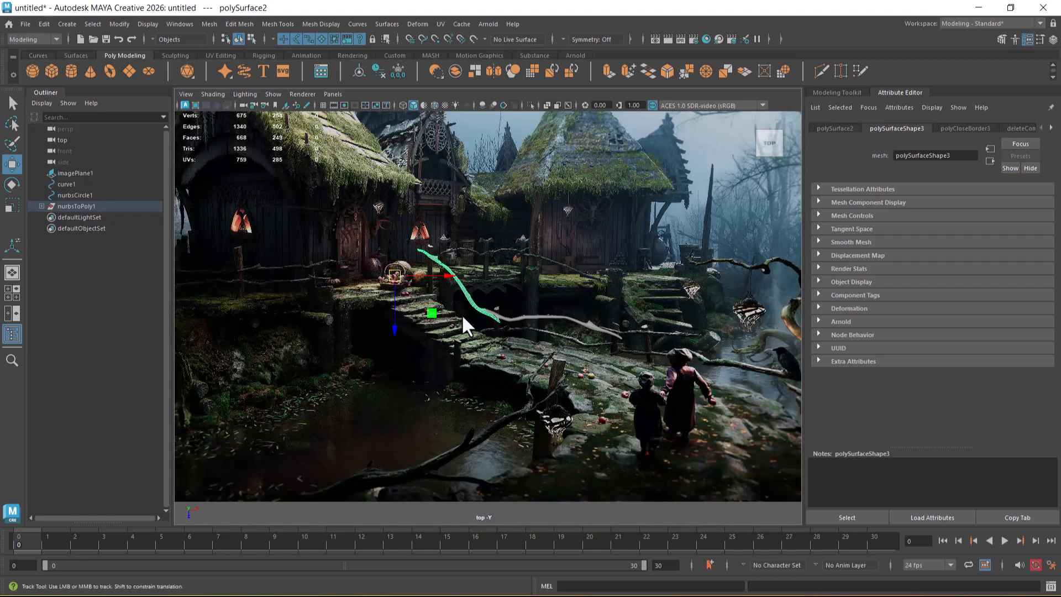
scroll(321, 297, "up", 3)
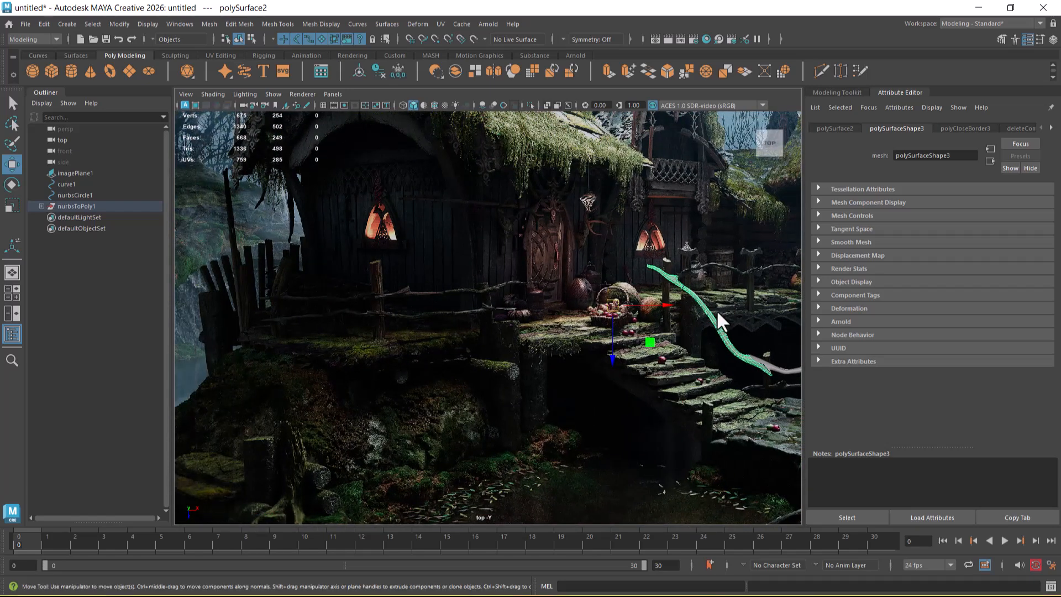
left_click(118, 23)
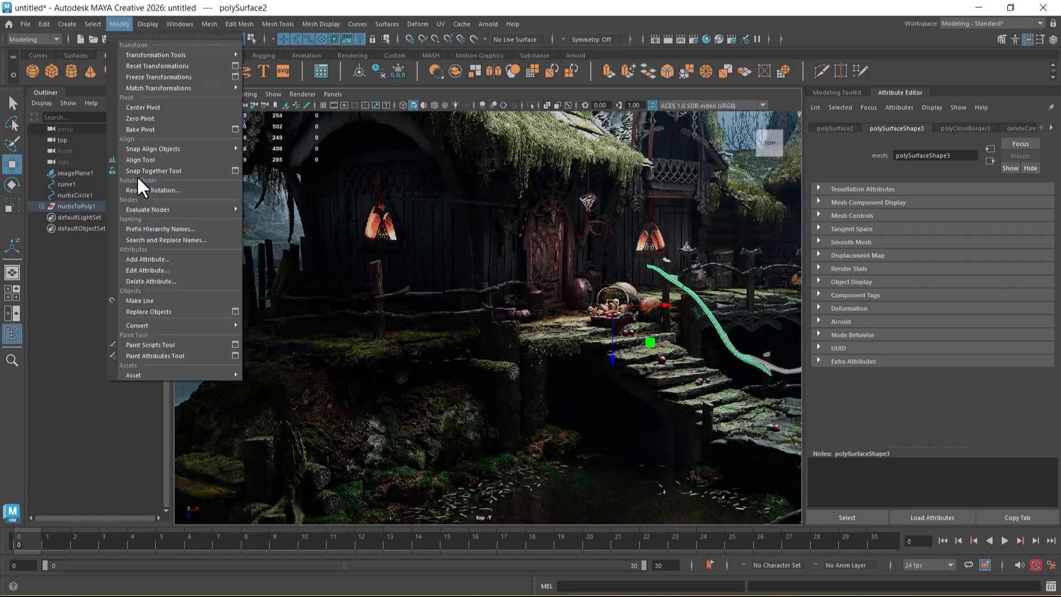
left_click(177, 112)
- Duplicate the branch piece, move the copy to the railing beside the cottage door and rotate it about 46° around Y
scroll(673, 341, "up", 2)
key("e")
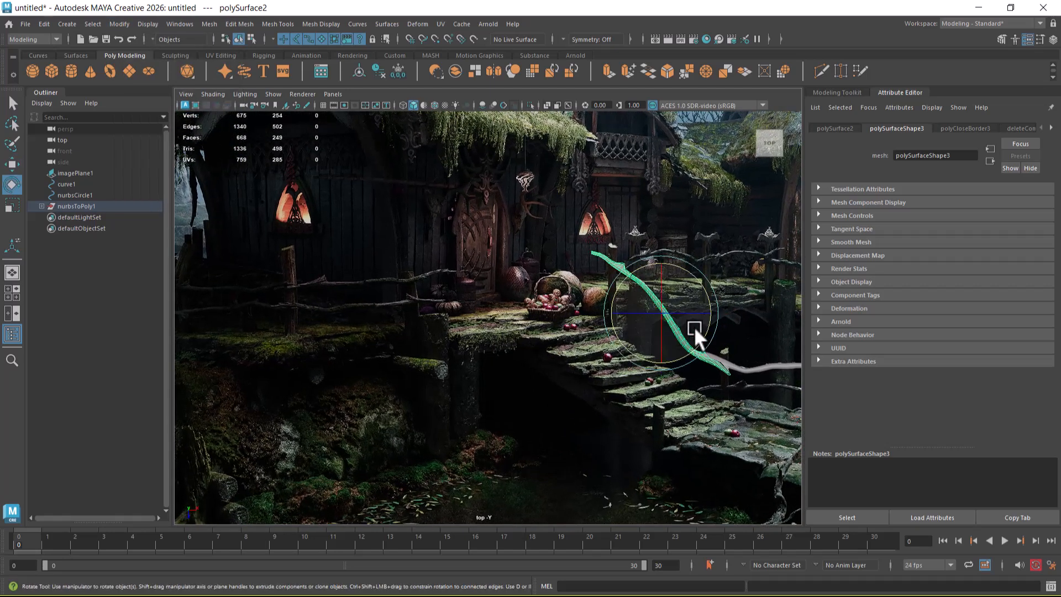
key("ctrl+d")
key("w")
left_click_drag(658, 316, 427, 261)
key("e")
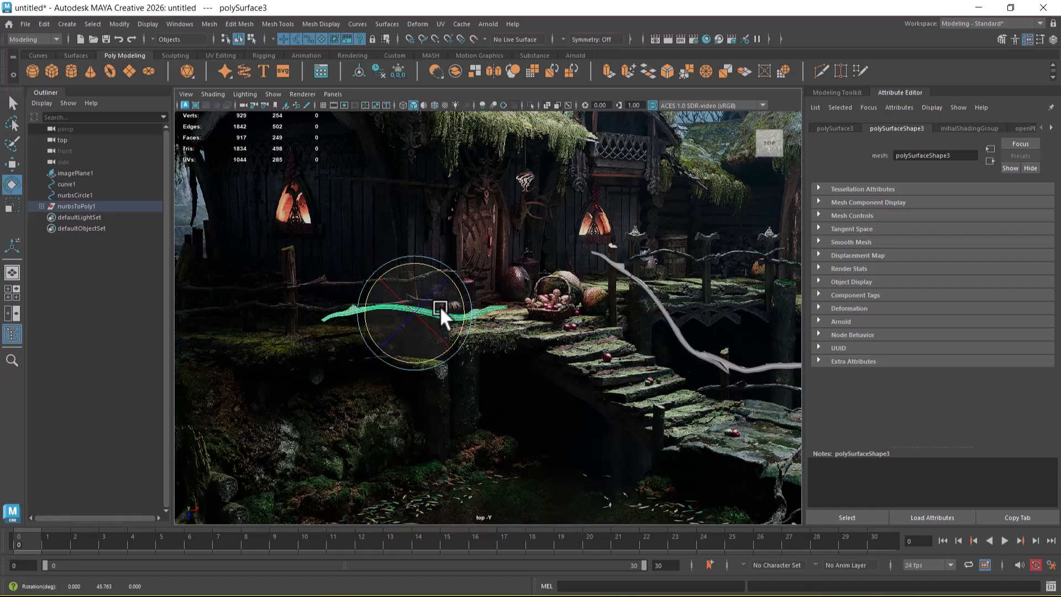
scroll(431, 420, "up", 5)
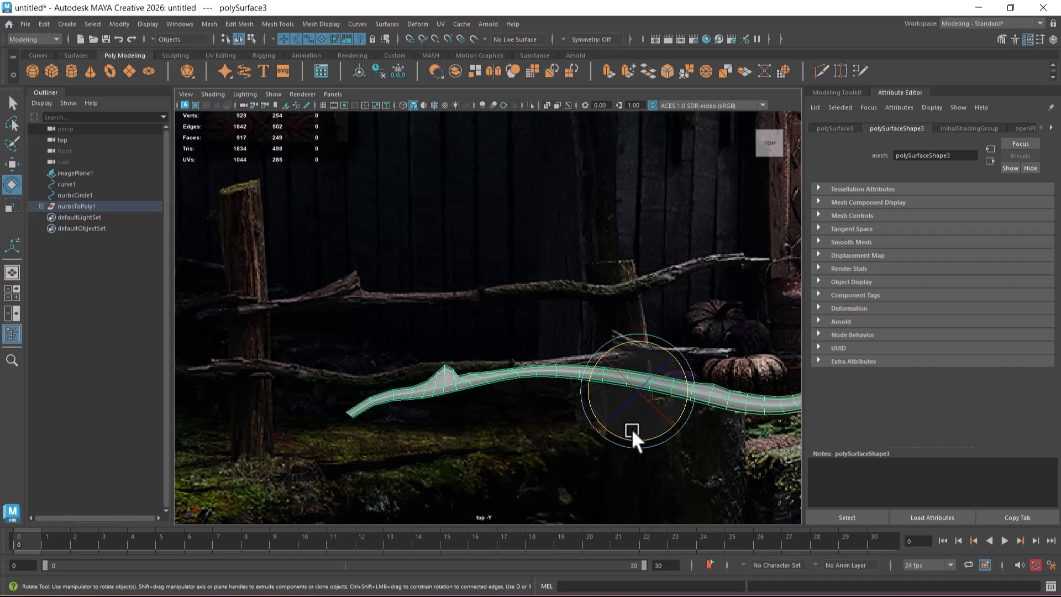
- Move the copy onto the upper rail between the two posts and set its Y rotation to about 52°
key("w")
left_click_drag(636, 406, 512, 297)
right_click_drag(560, 372, 568, 376, "alt")
middle_click_drag(491, 341, 565, 321, "alt")
left_click_drag(598, 283, 640, 270)
key("e")
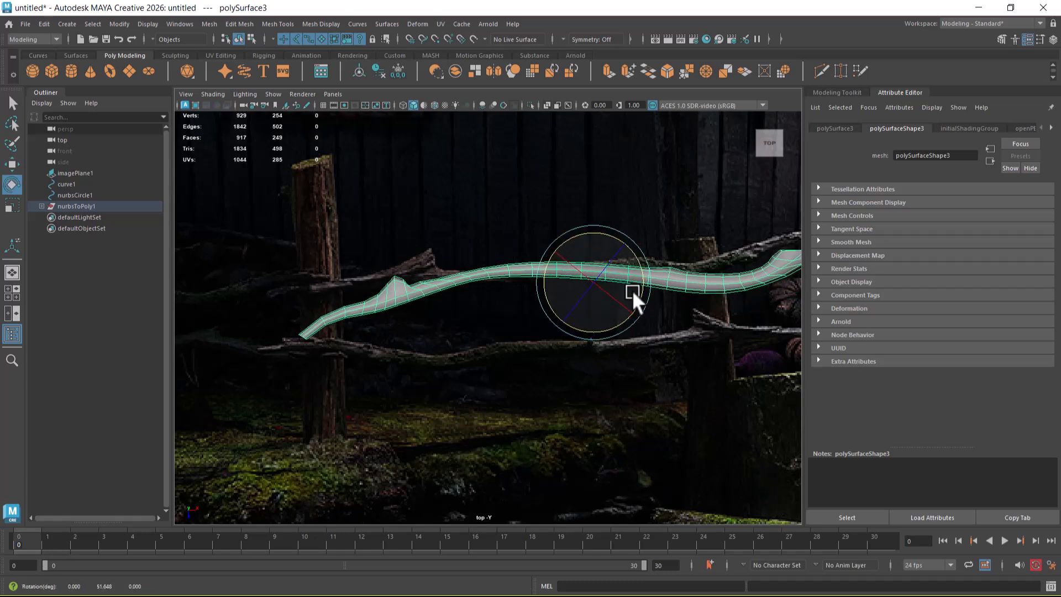
key("w")
left_click_drag(591, 316, 590, 266)
scroll(442, 347, "down", 7)
scroll(473, 376, "up", 2)
scroll(435, 321, "up", 2)
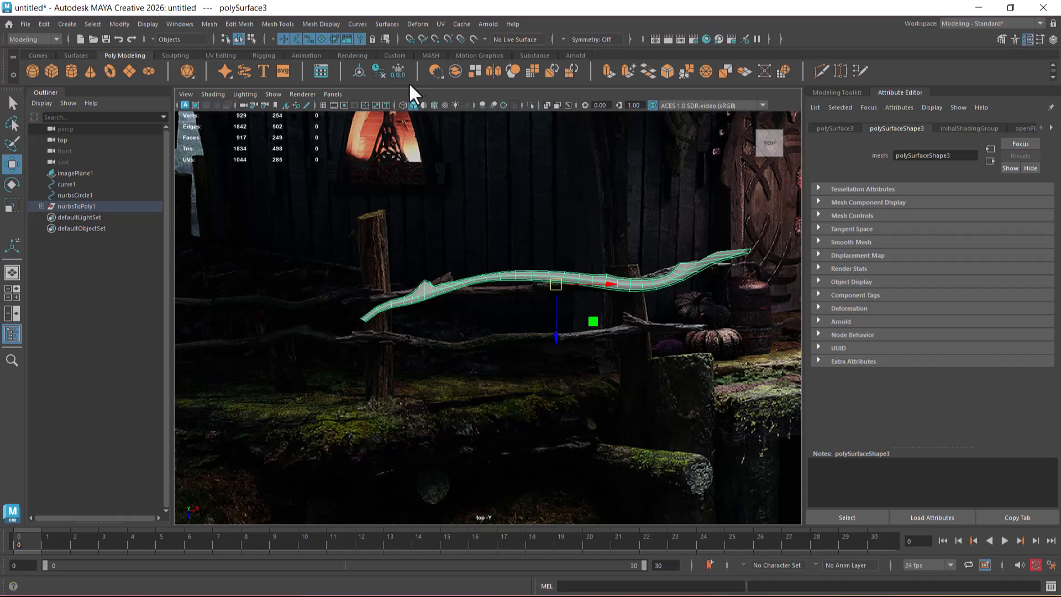
- Apply a nonlinear Bend deformer to the branch on the upper rail and set its curvature to about 12.4
left_click(396, 23)
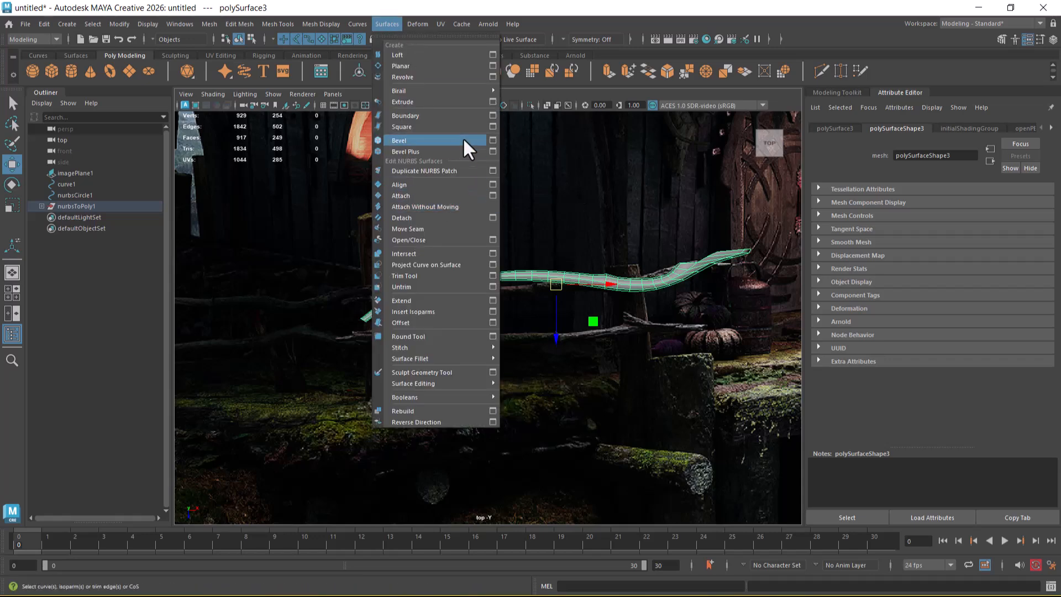
mouse_move(417, 24)
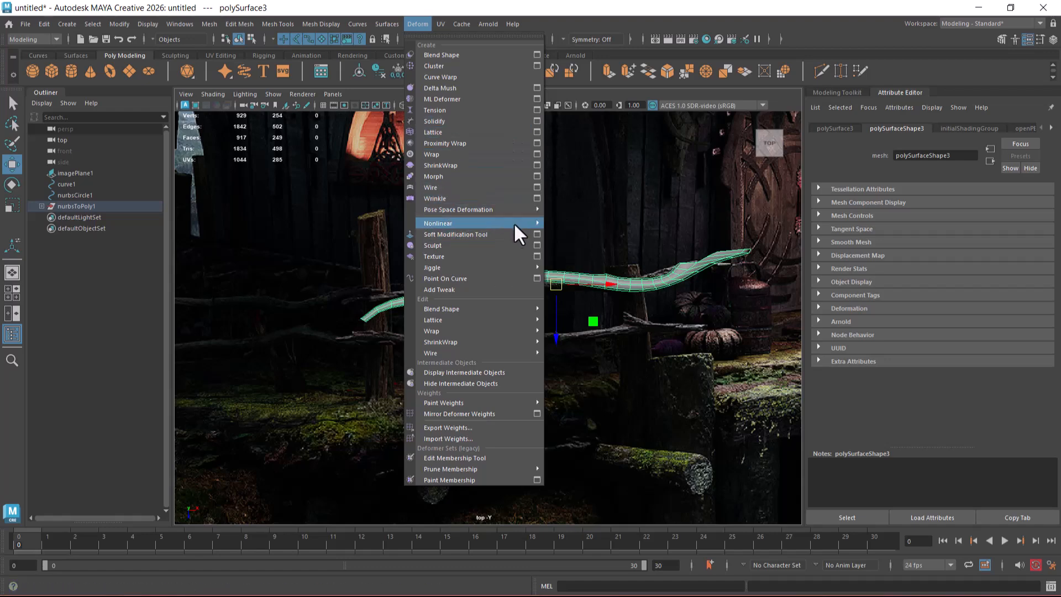
mouse_move(514, 223)
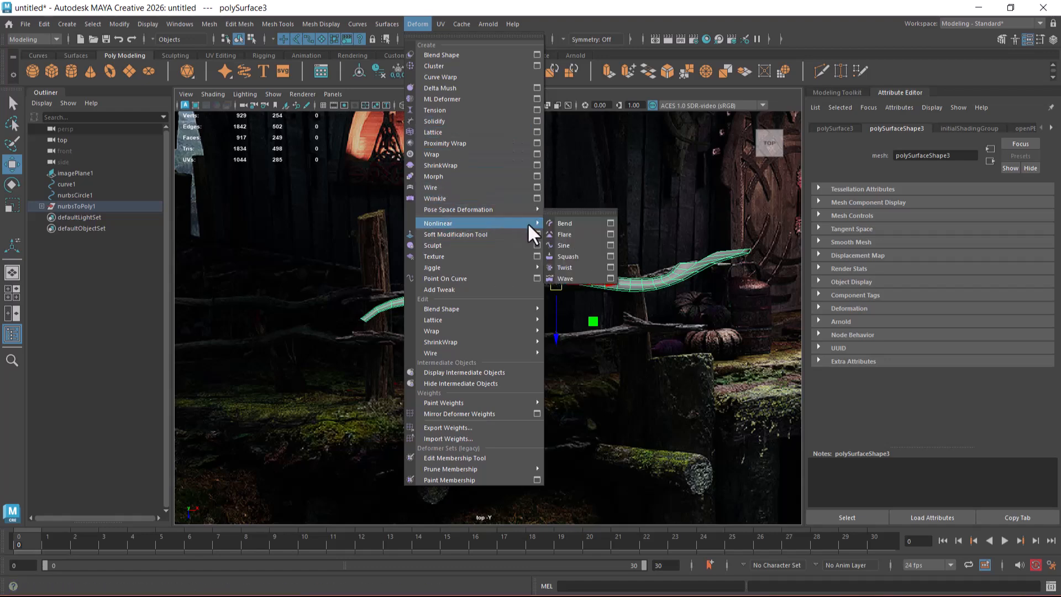
left_click(593, 222)
left_click(1053, 40)
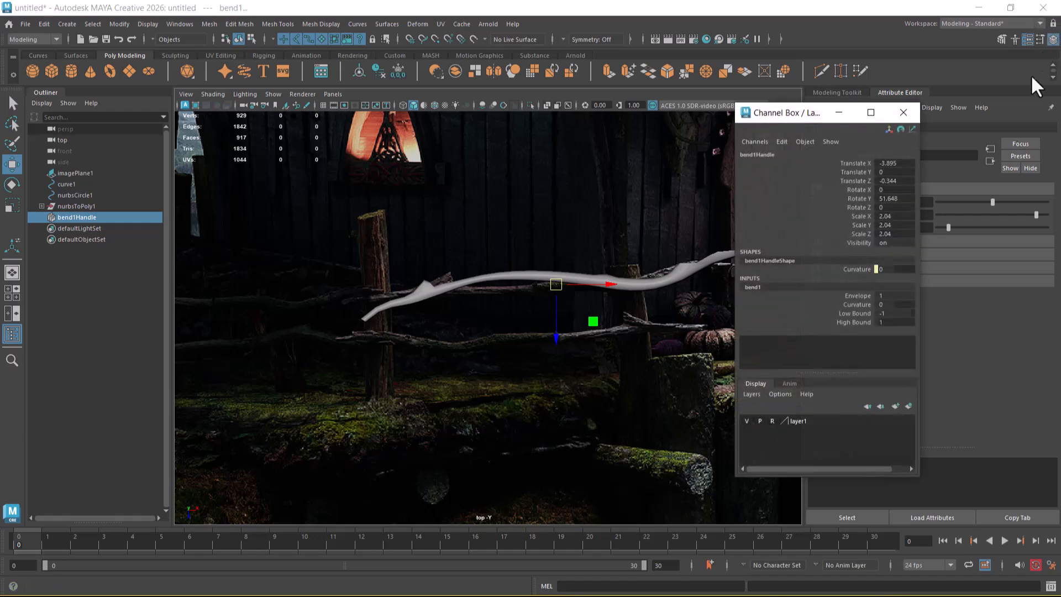
left_click(859, 297)
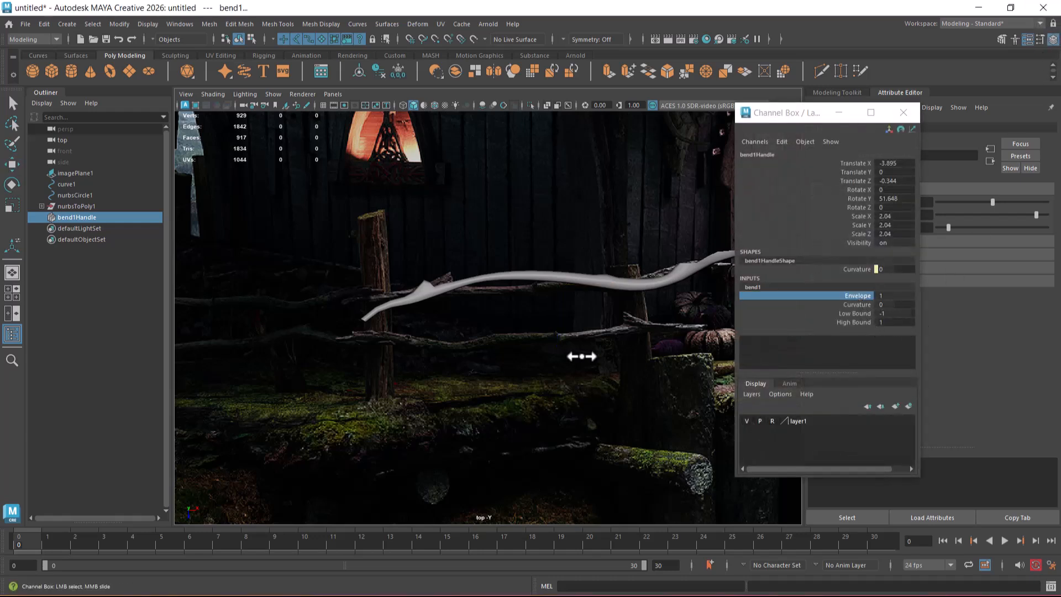
left_click(857, 304)
middle_click_drag(585, 337, 646, 318)
- Rotate the bend handle to about -165° in X, -70° in Y and 75° in Z to reorient the branch's bend
key("space")
left_click_drag(597, 348, 448, 315)
key("e")
key("space")
left_click_drag(516, 313, 556, 227)
left_click_drag(551, 335, 539, 328)
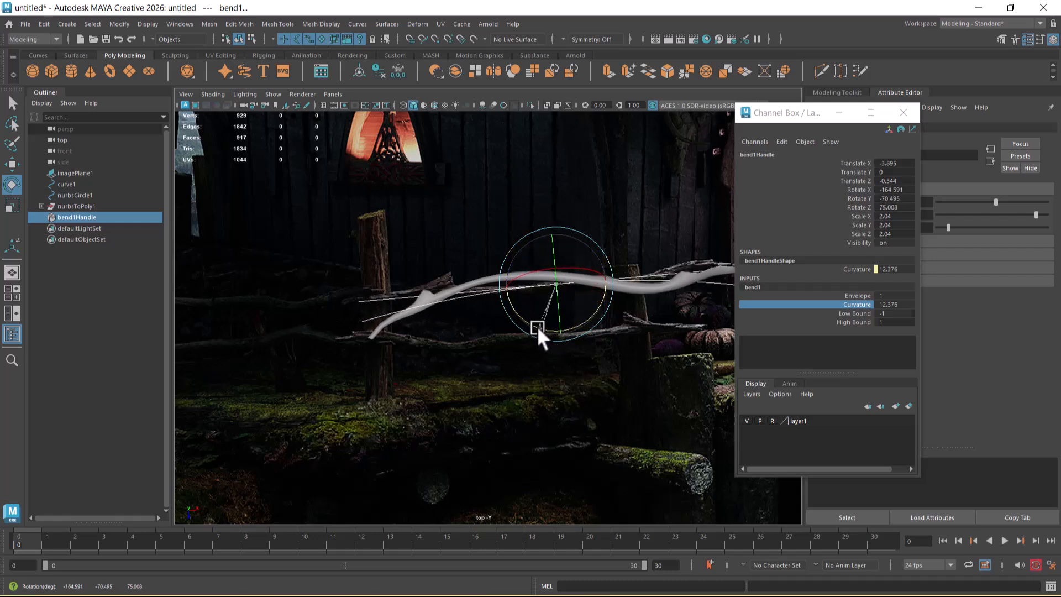
- Set the bend curvature to about -5.96 and shift the bend handle slightly along X to about -3.889
left_click(860, 304)
middle_click_drag(611, 352, 603, 345)
scroll(603, 345, "down", 3)
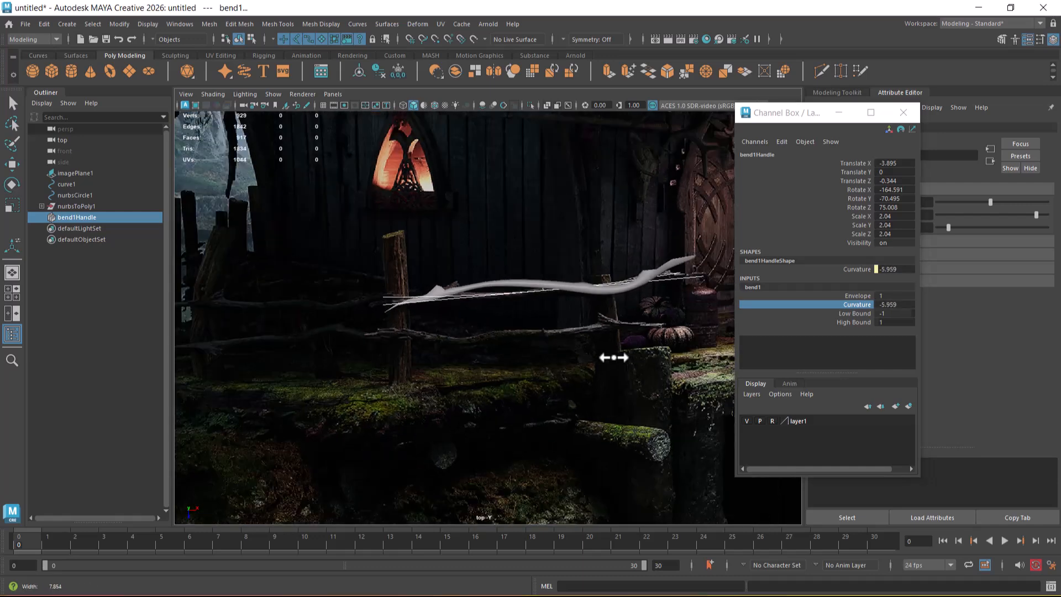
key("w")
mouse_move(580, 292)
left_mouse_down()
mouse_move(606, 290)
mouse_move(572, 297)
mouse_move(586, 298)
left_mouse_up()
key("space")
left_click_drag(579, 377, 496, 350)
key("space")
scroll(539, 355, "down", 5)
scroll(553, 357, "up", 2)
middle_click_drag(567, 390, 506, 380, "alt")
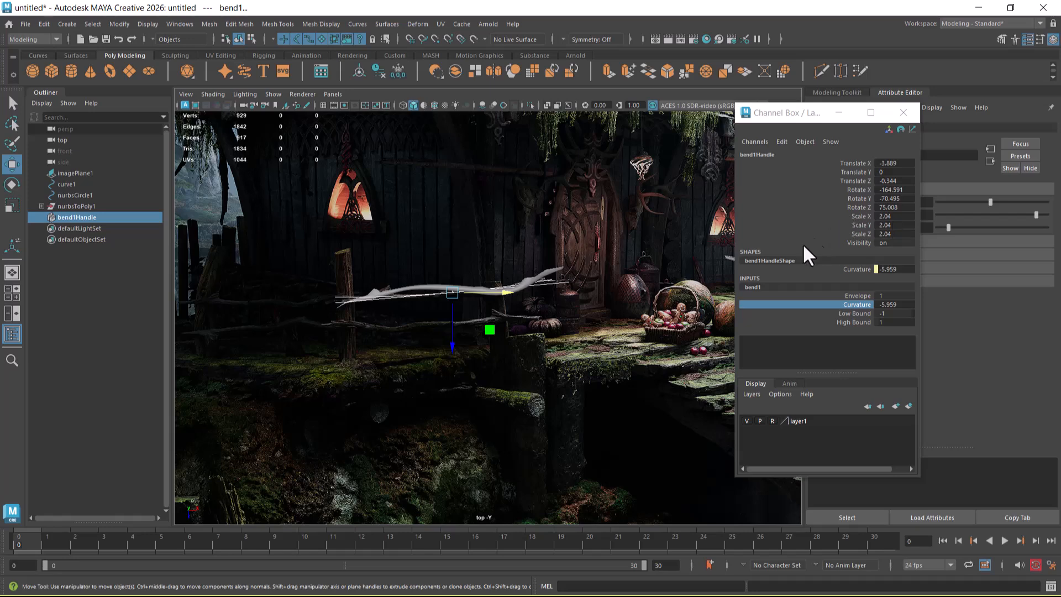
- Open the Windows Start menu
key("super")
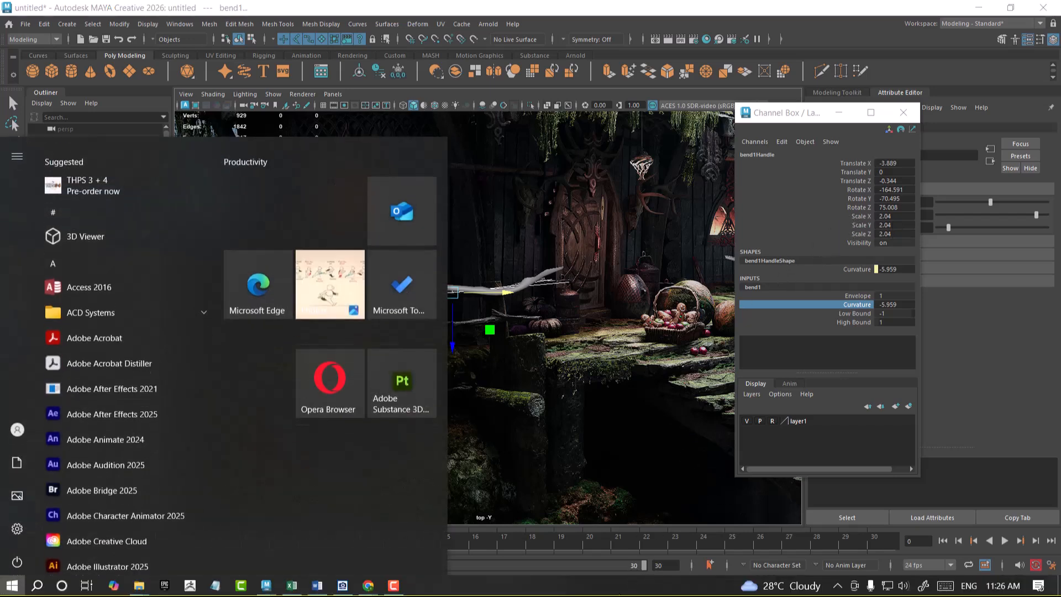